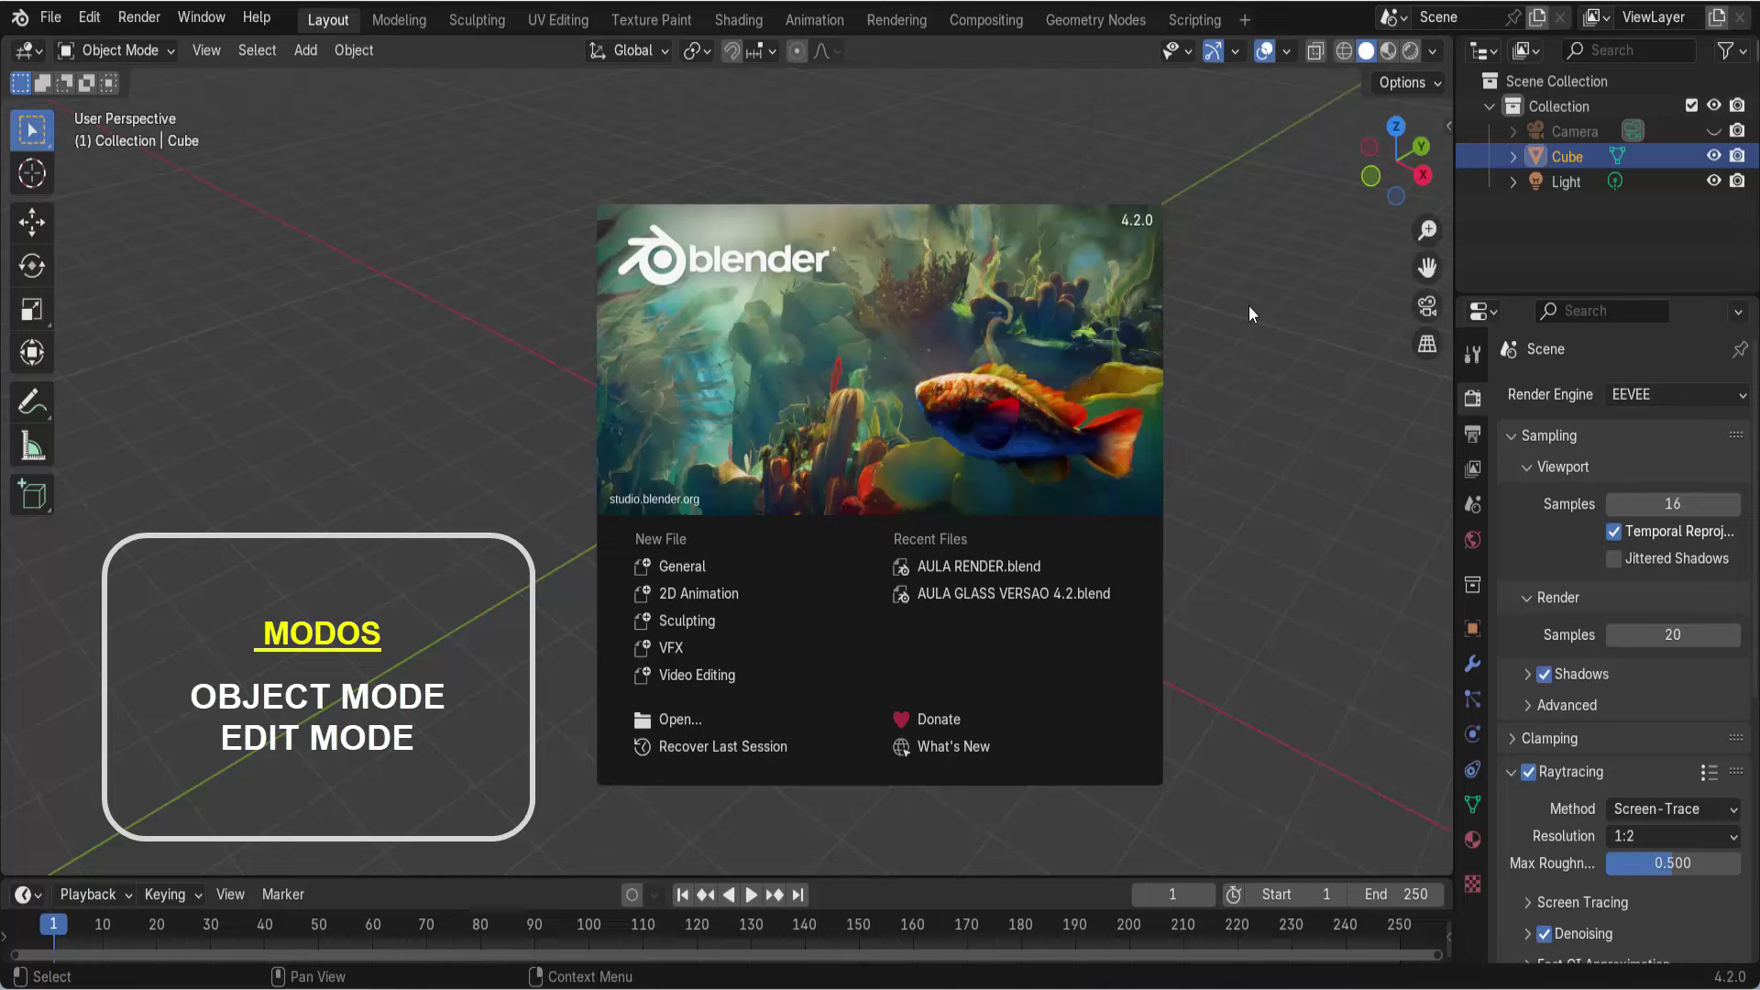
- Dismiss the splash screen and make the Camera visible in the viewport from the Outliner
left_click(1246, 304)
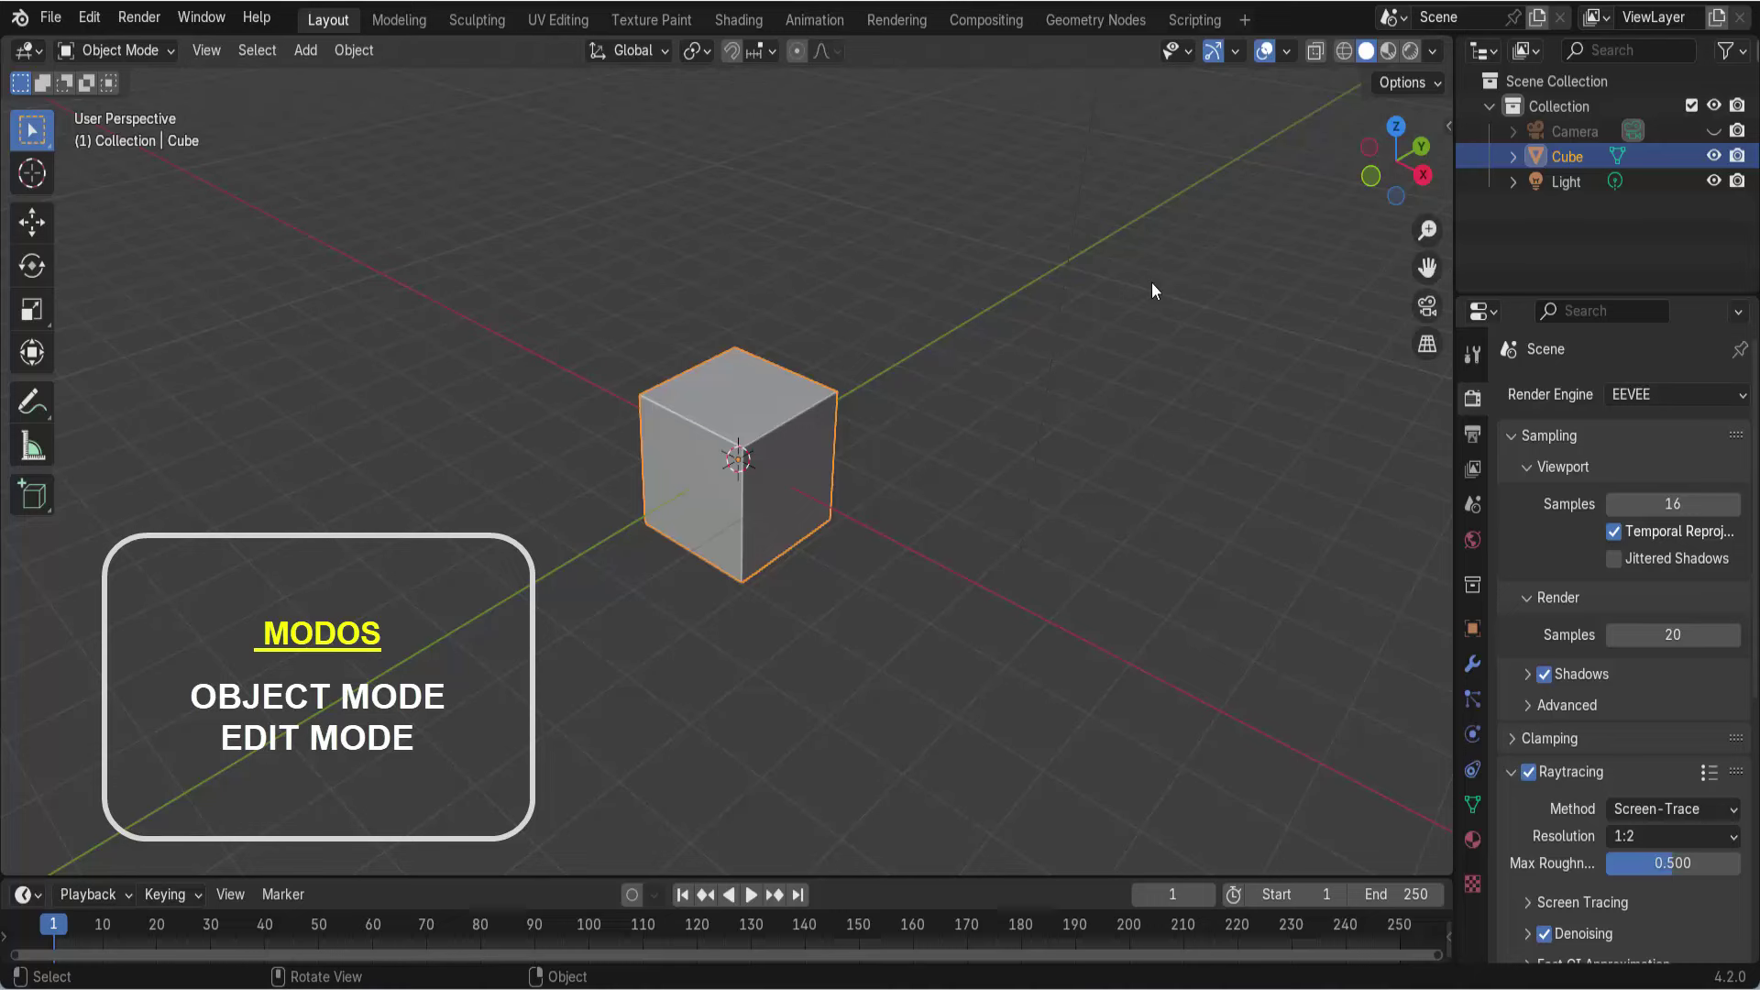
middle_click_drag(1120, 495, 1120, 440)
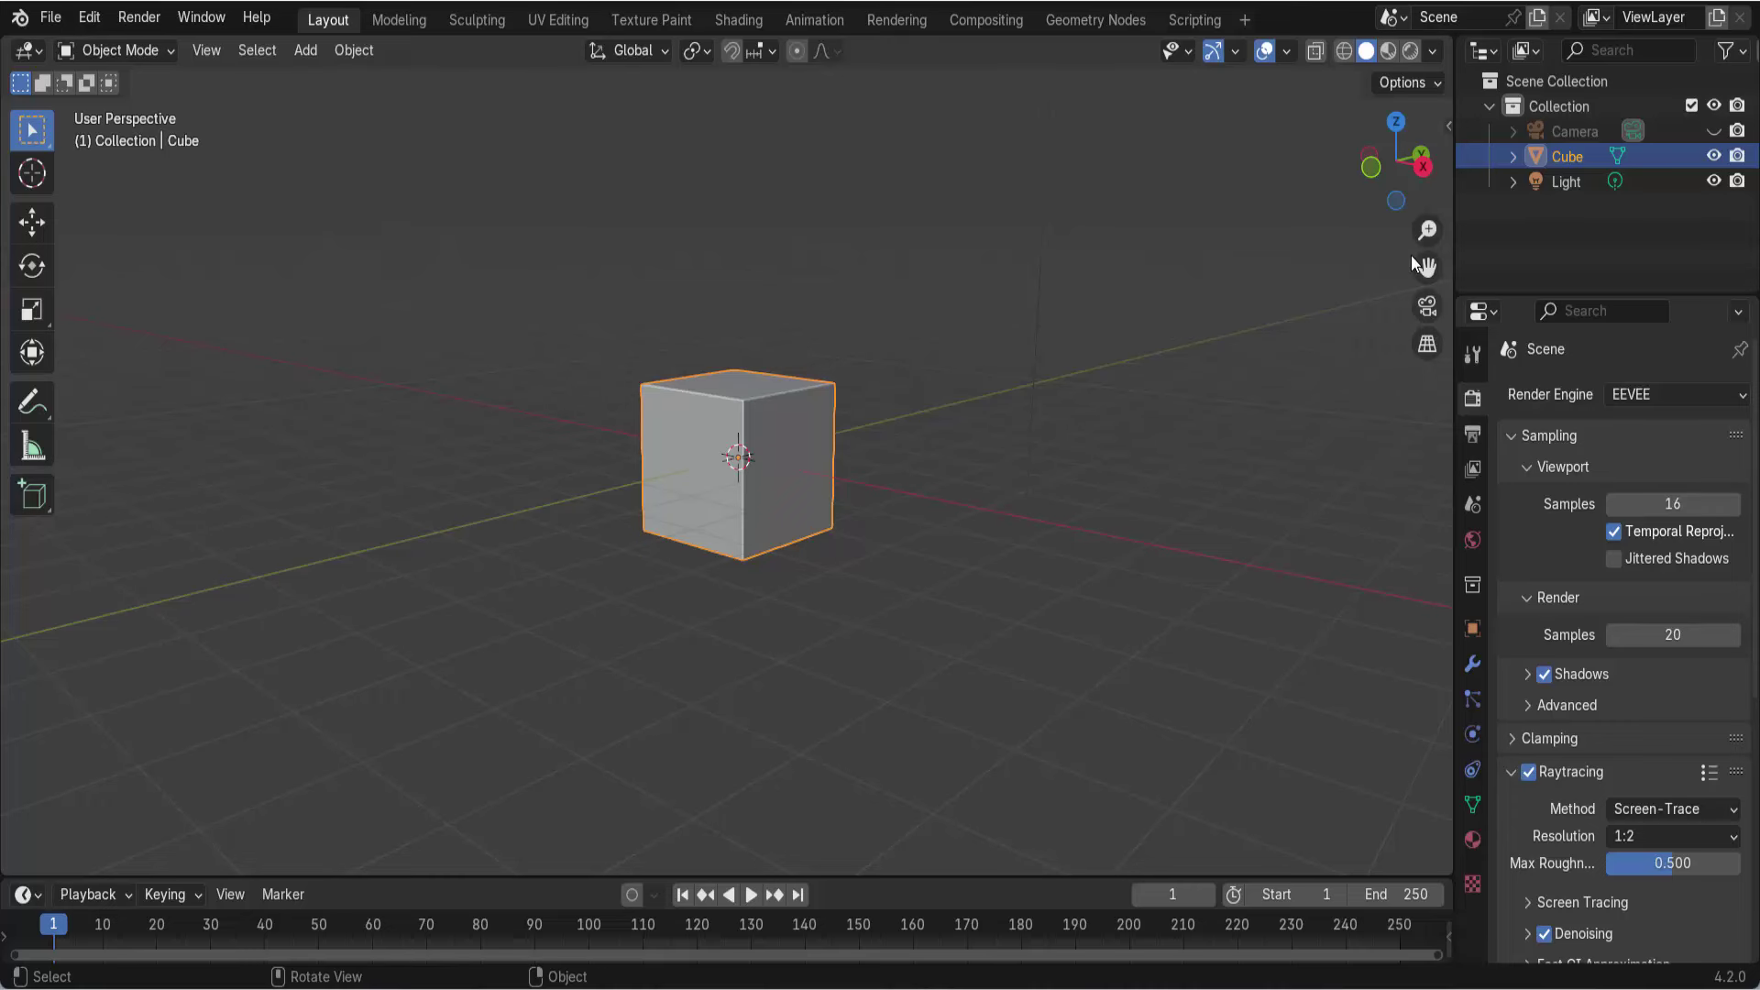
left_click(1714, 131)
scroll(1172, 299, "down", 2)
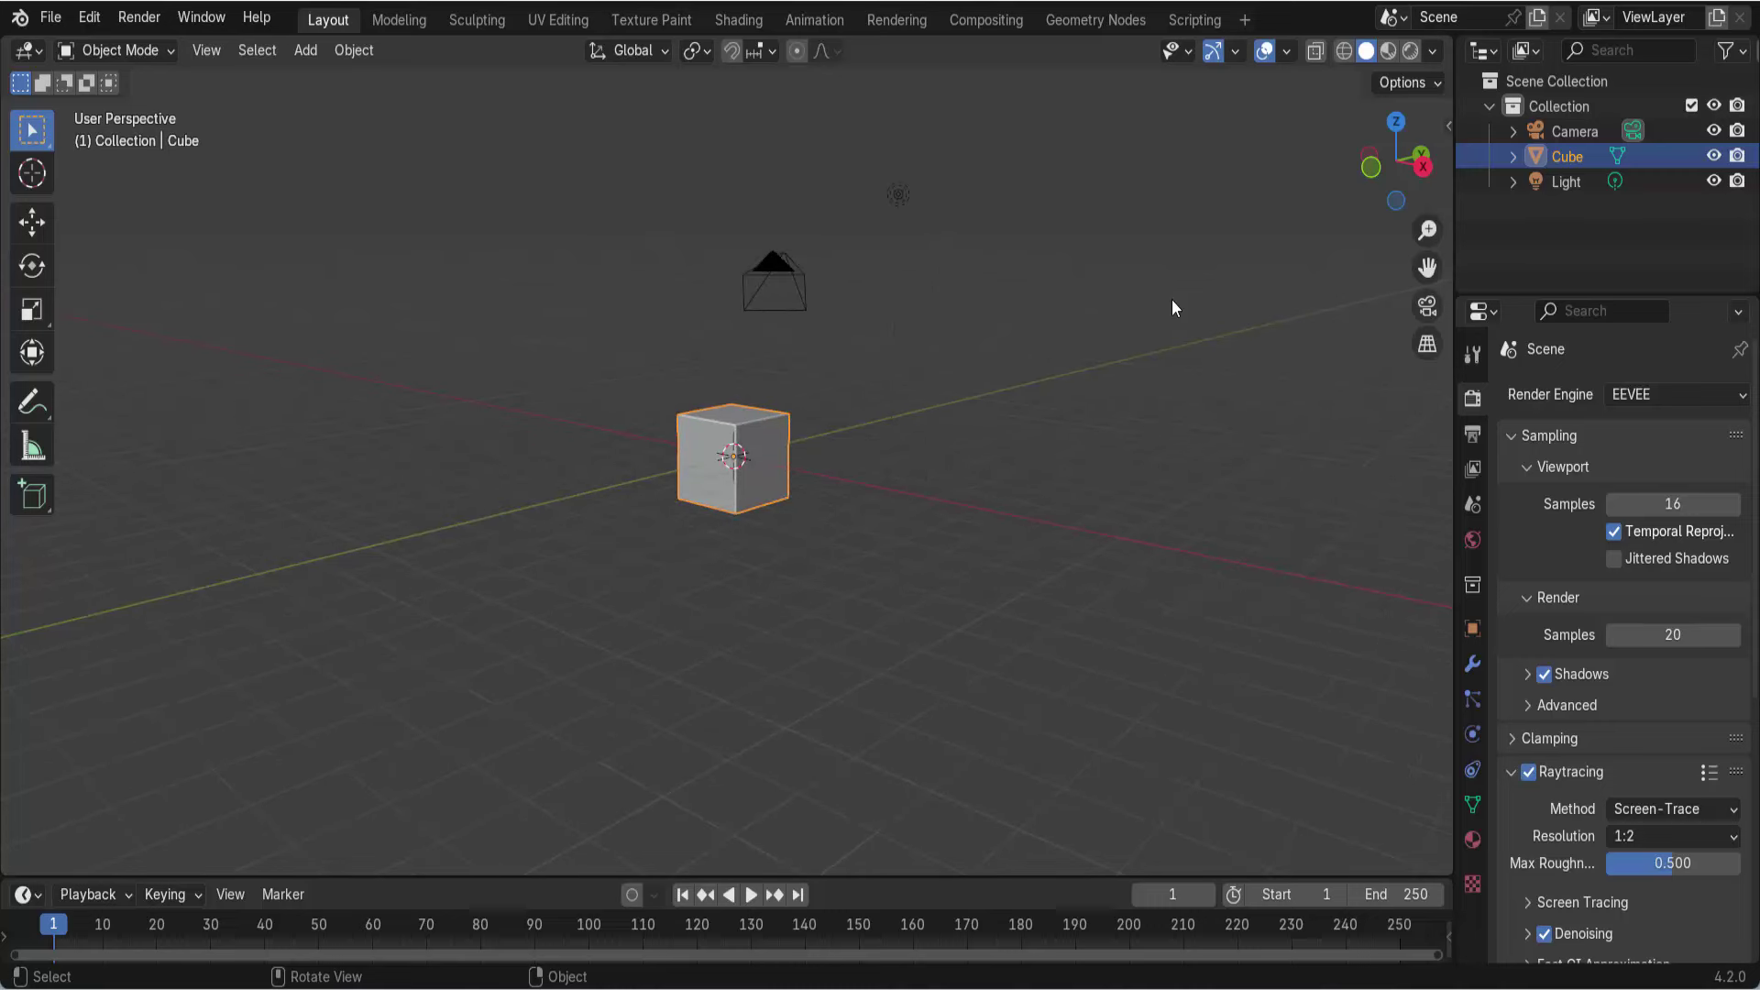
middle_click_drag(1179, 369, 1126, 378)
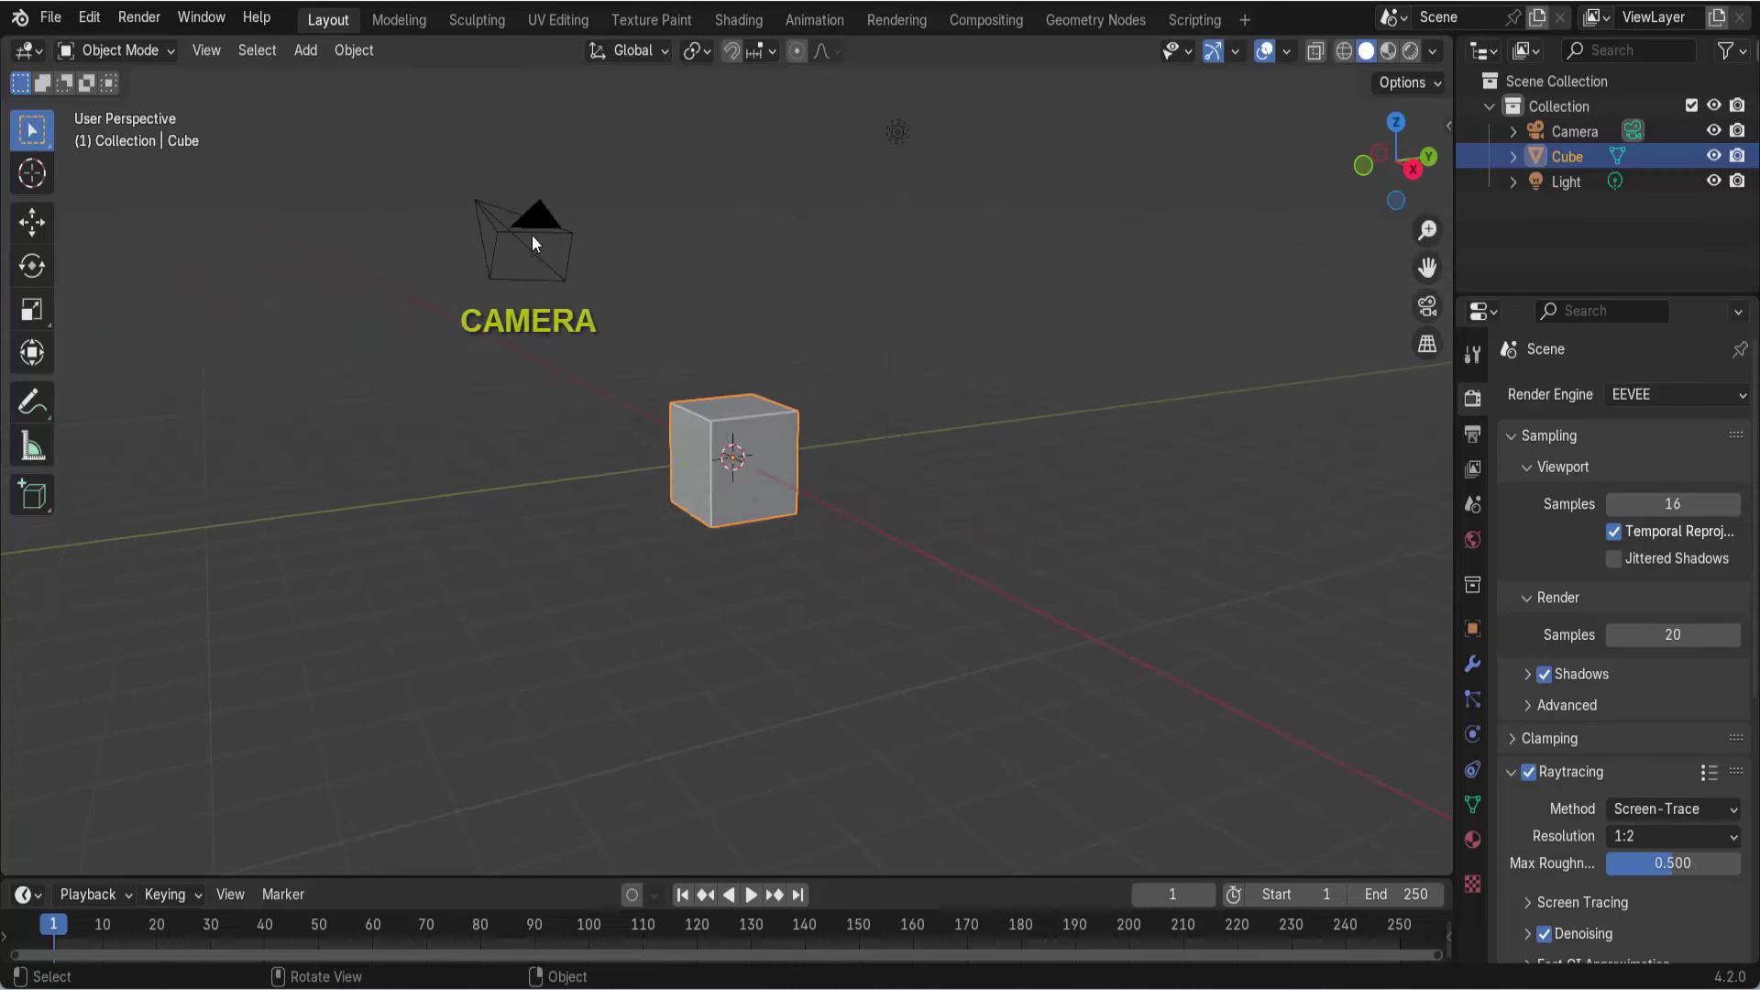
- Select the camera, the light and the cube one after another
left_click(532, 234)
left_click(894, 143)
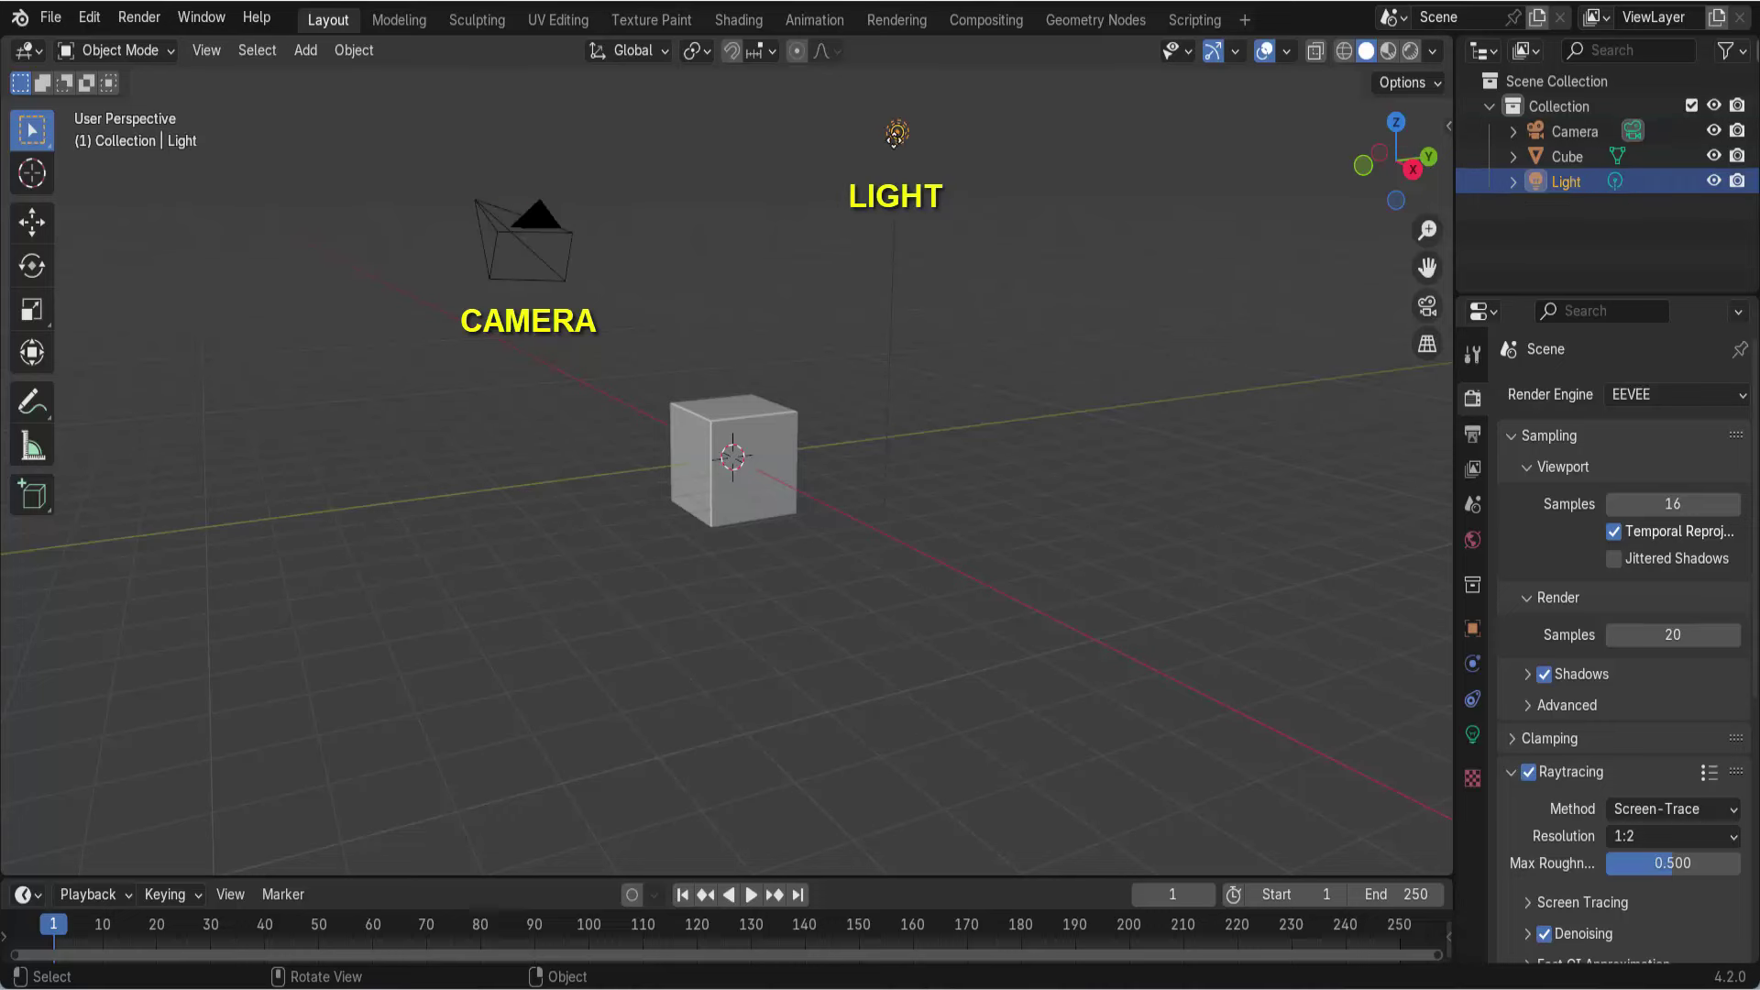
left_click(766, 417)
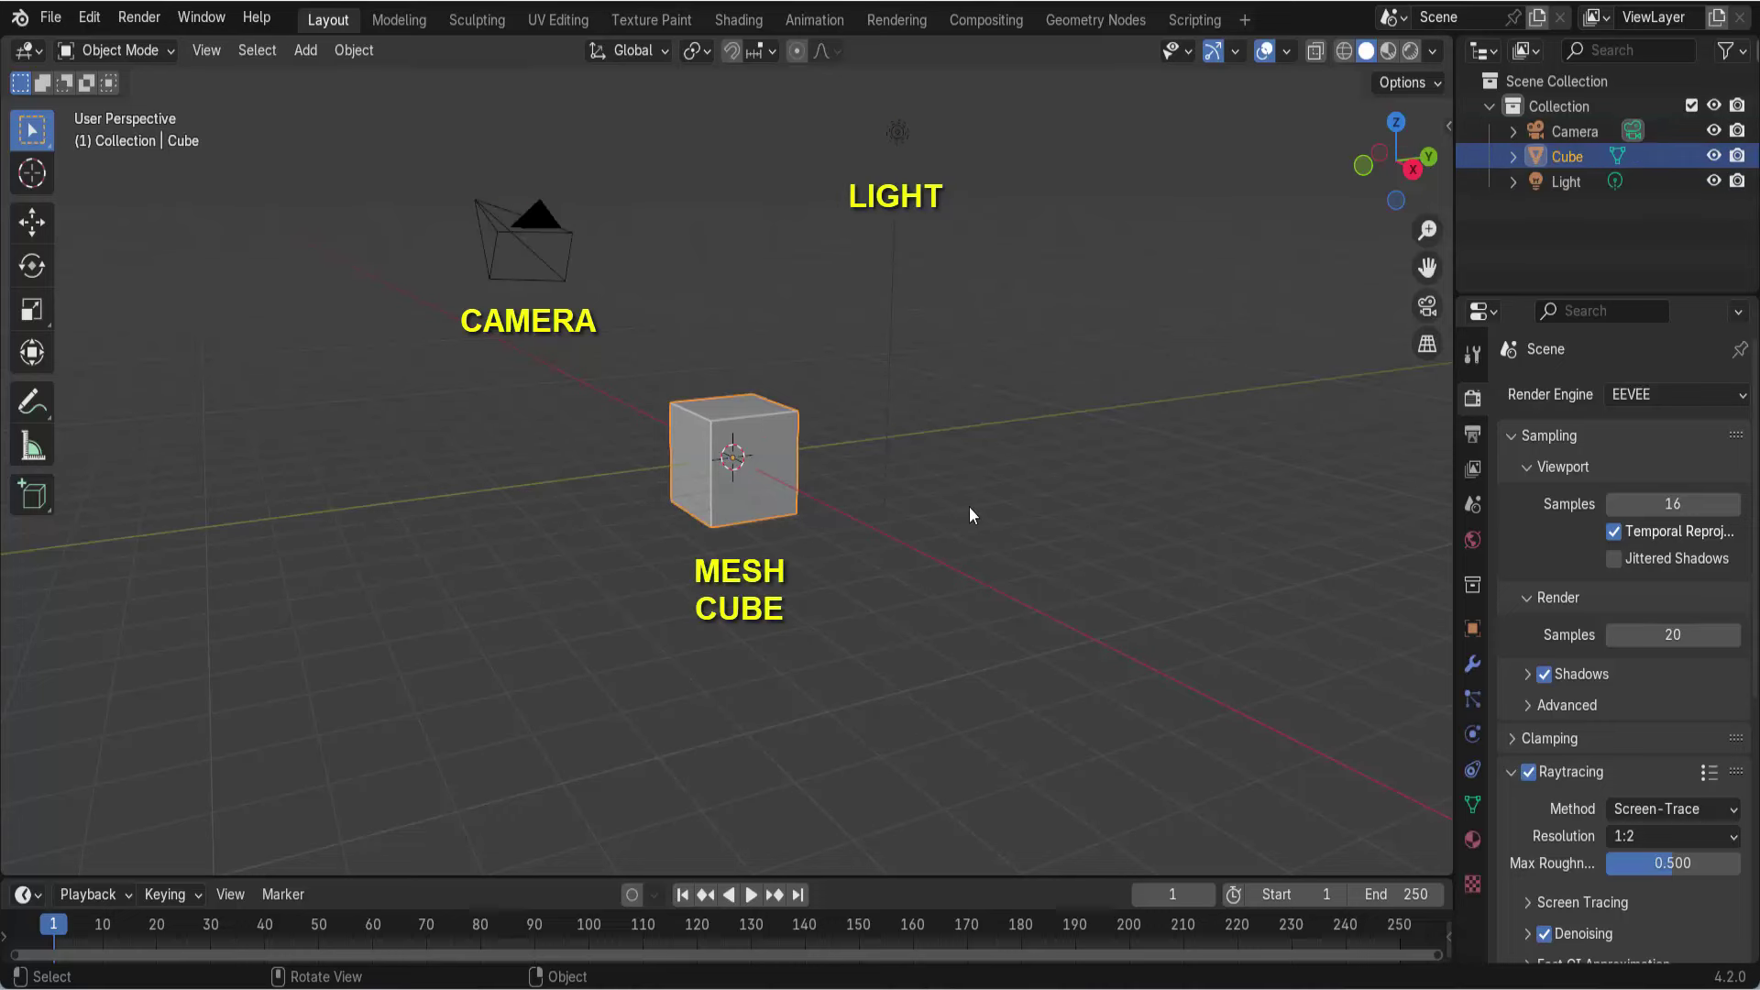
middle_click_drag(971, 512, 996, 511)
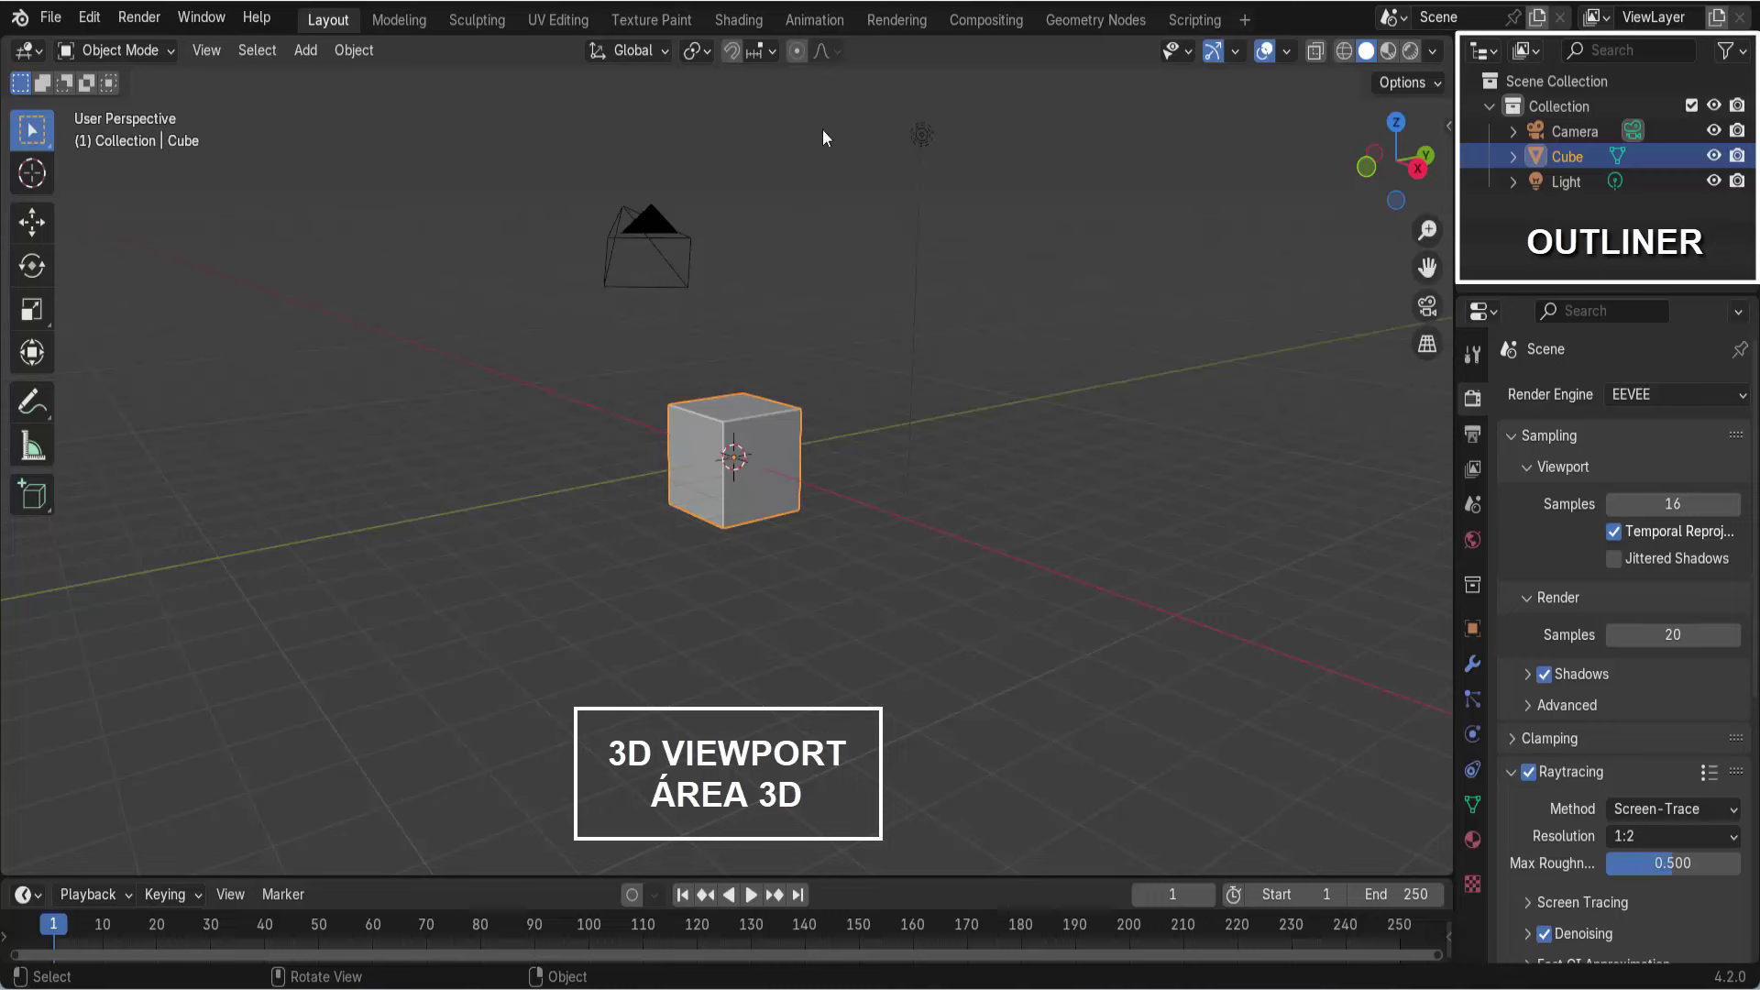
- Turn off the Light and Camera eye icons in the Outliner, leaving only the cube
middle_click_drag(1070, 532, 1073, 542)
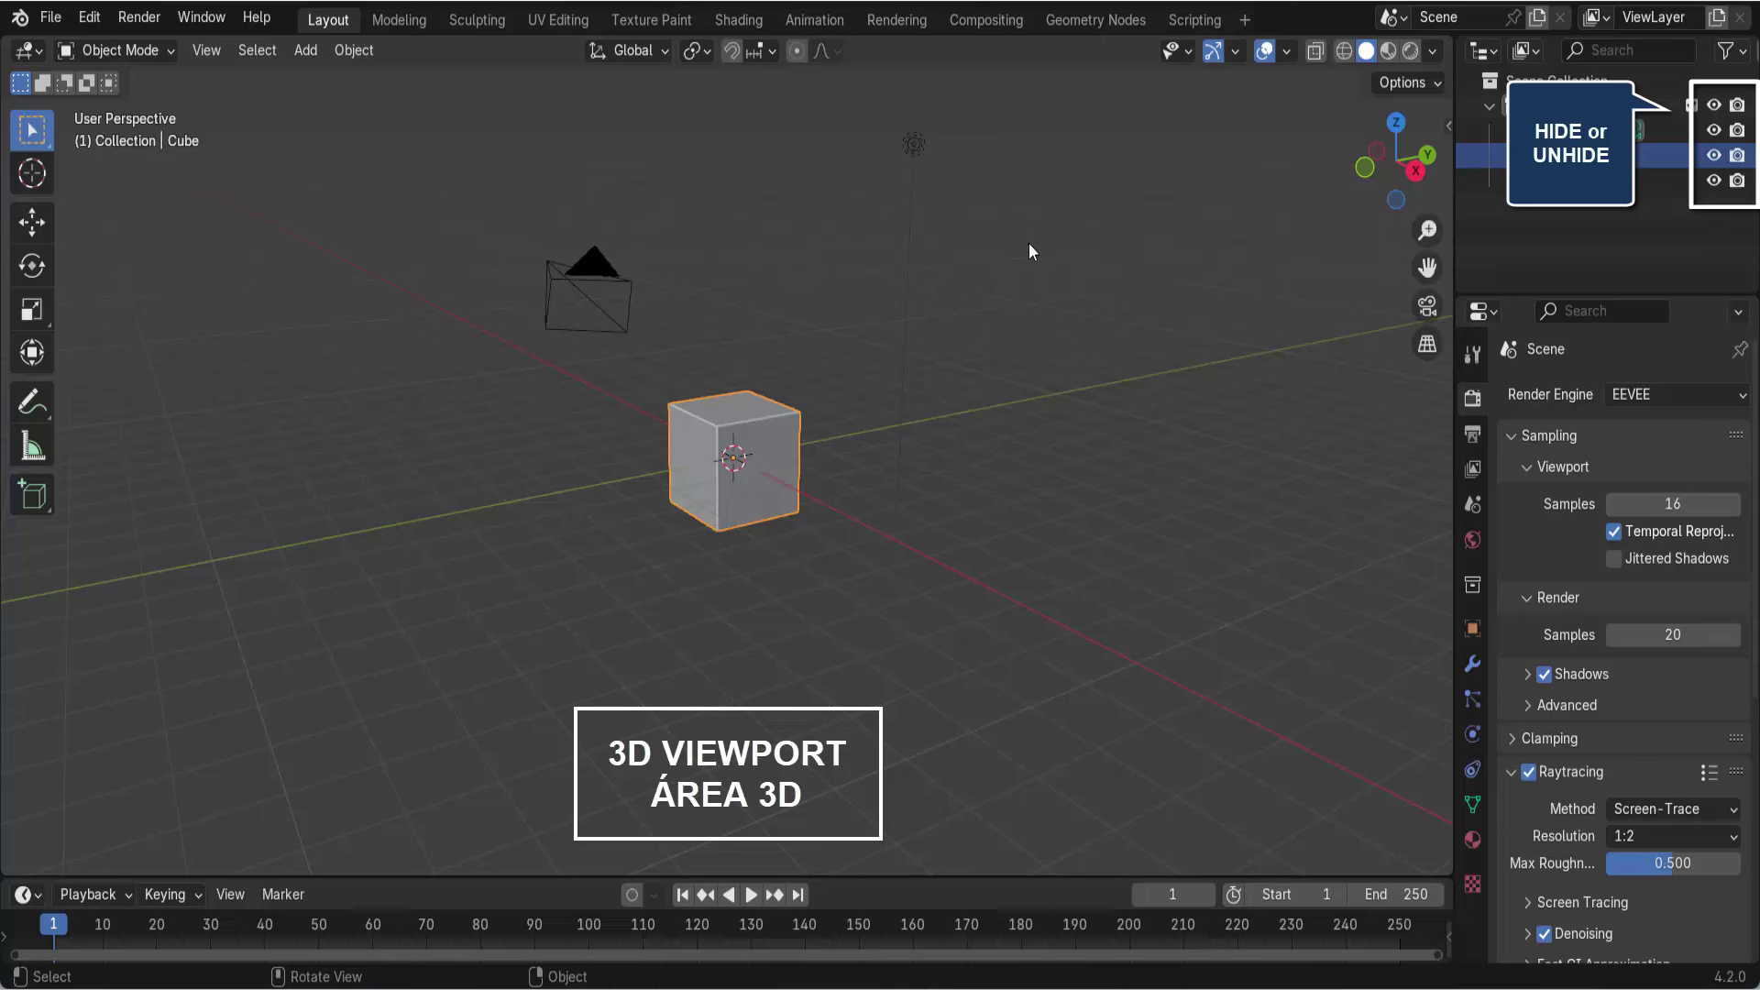
left_click(1711, 183)
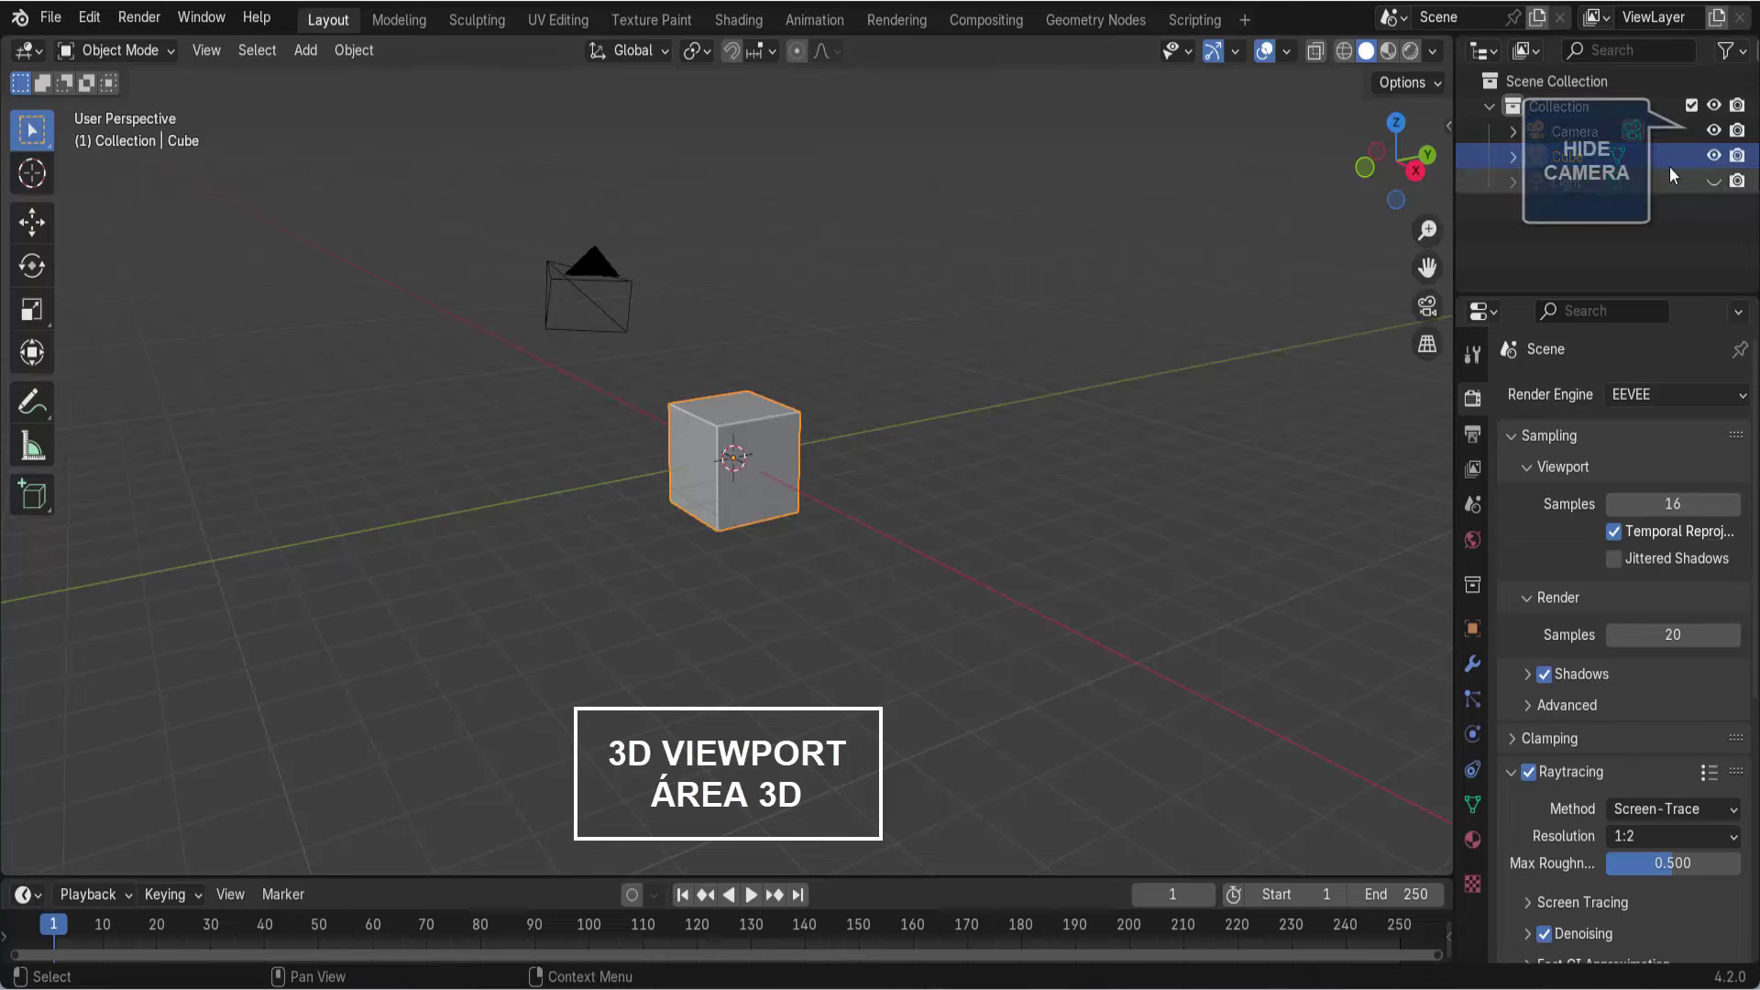
left_click(1714, 130)
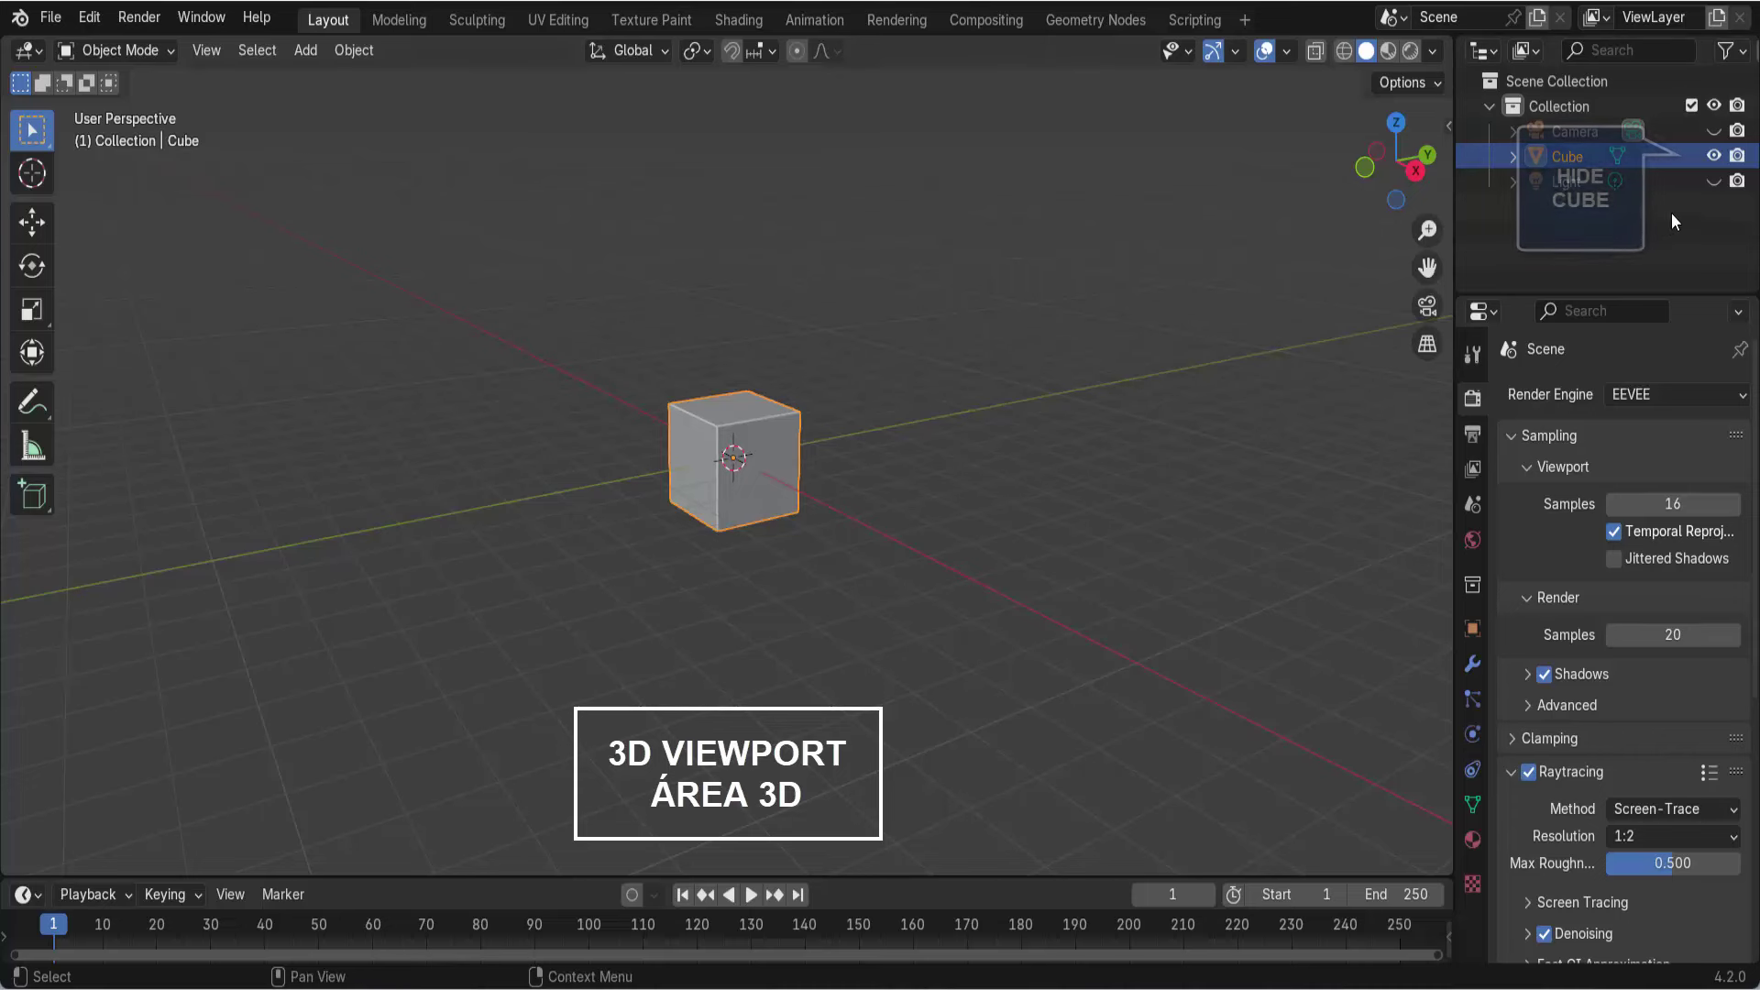
- Hide the cube in the viewport and run a test render
left_click(1712, 156)
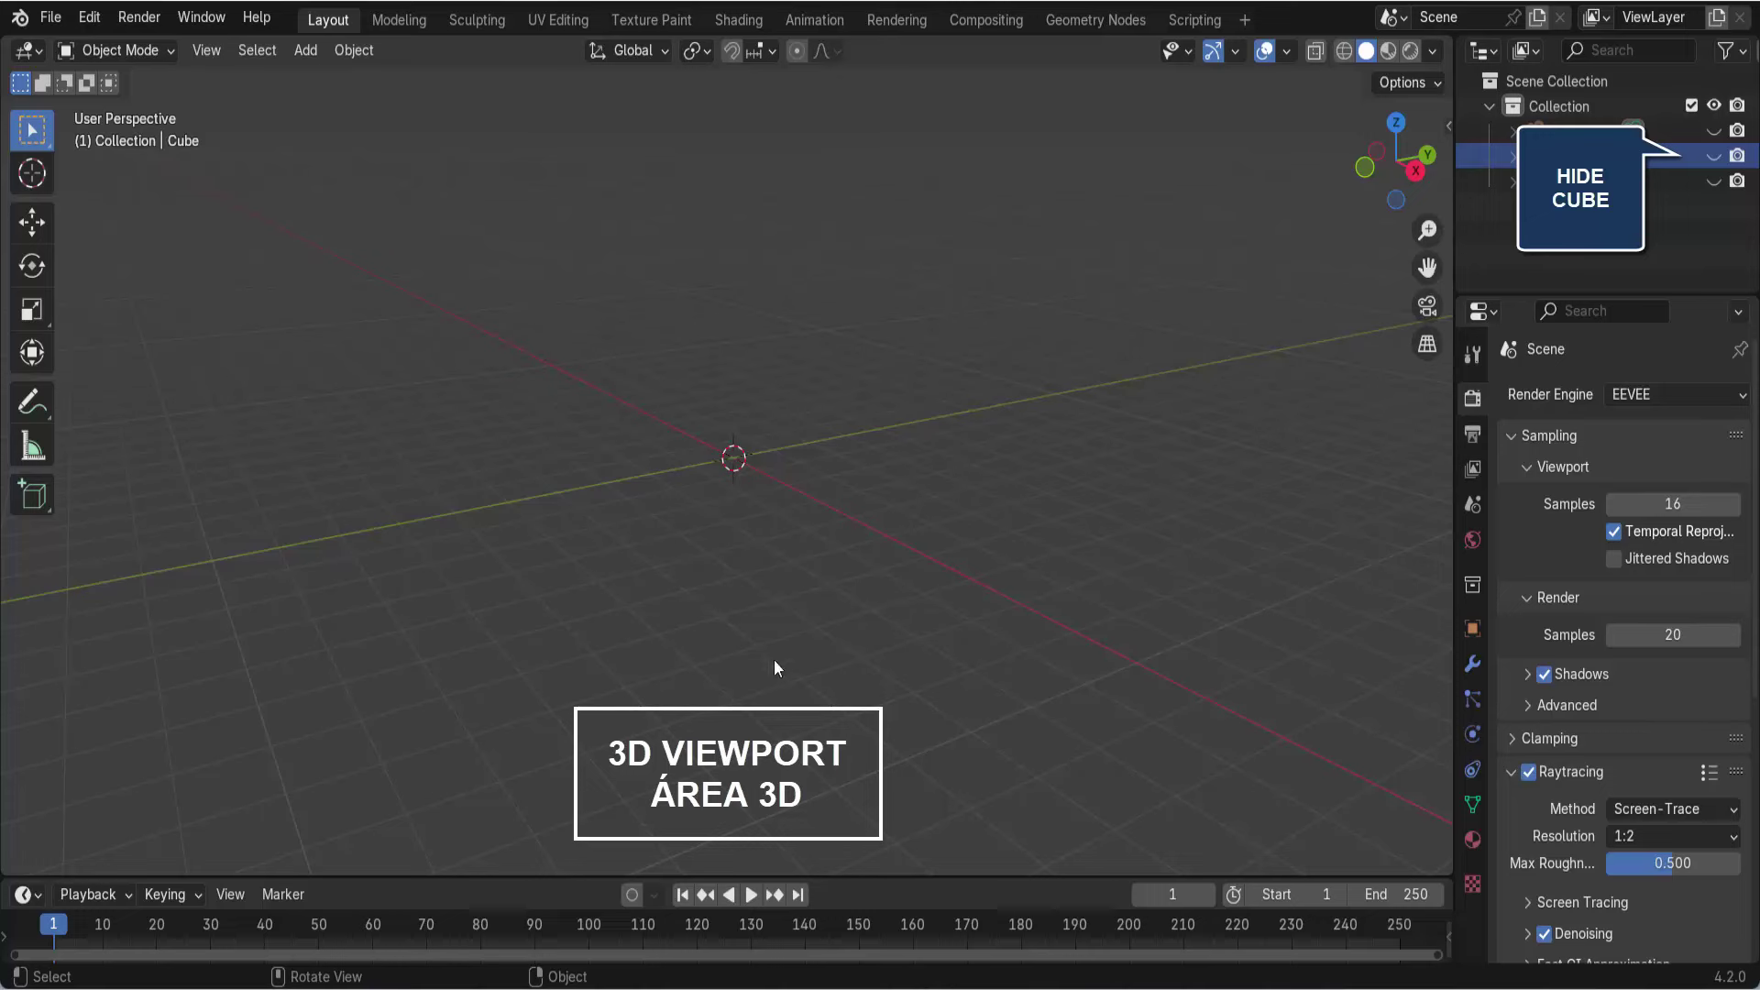
left_click(140, 17)
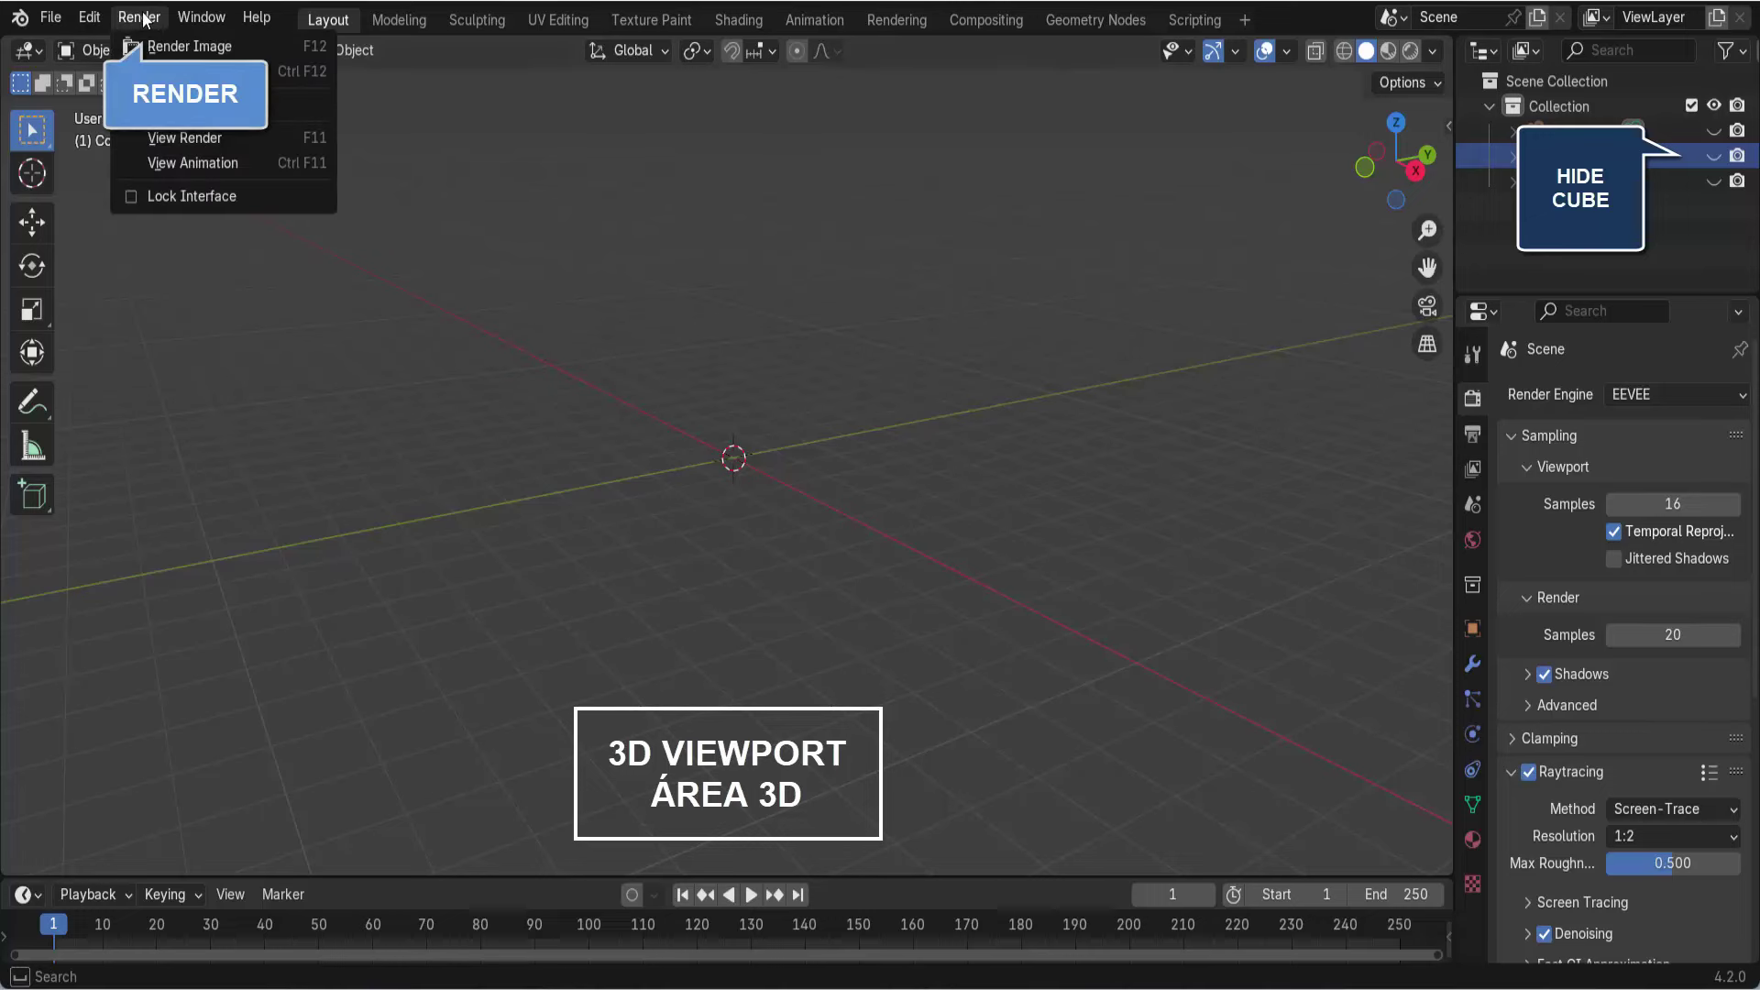
left_click(156, 49)
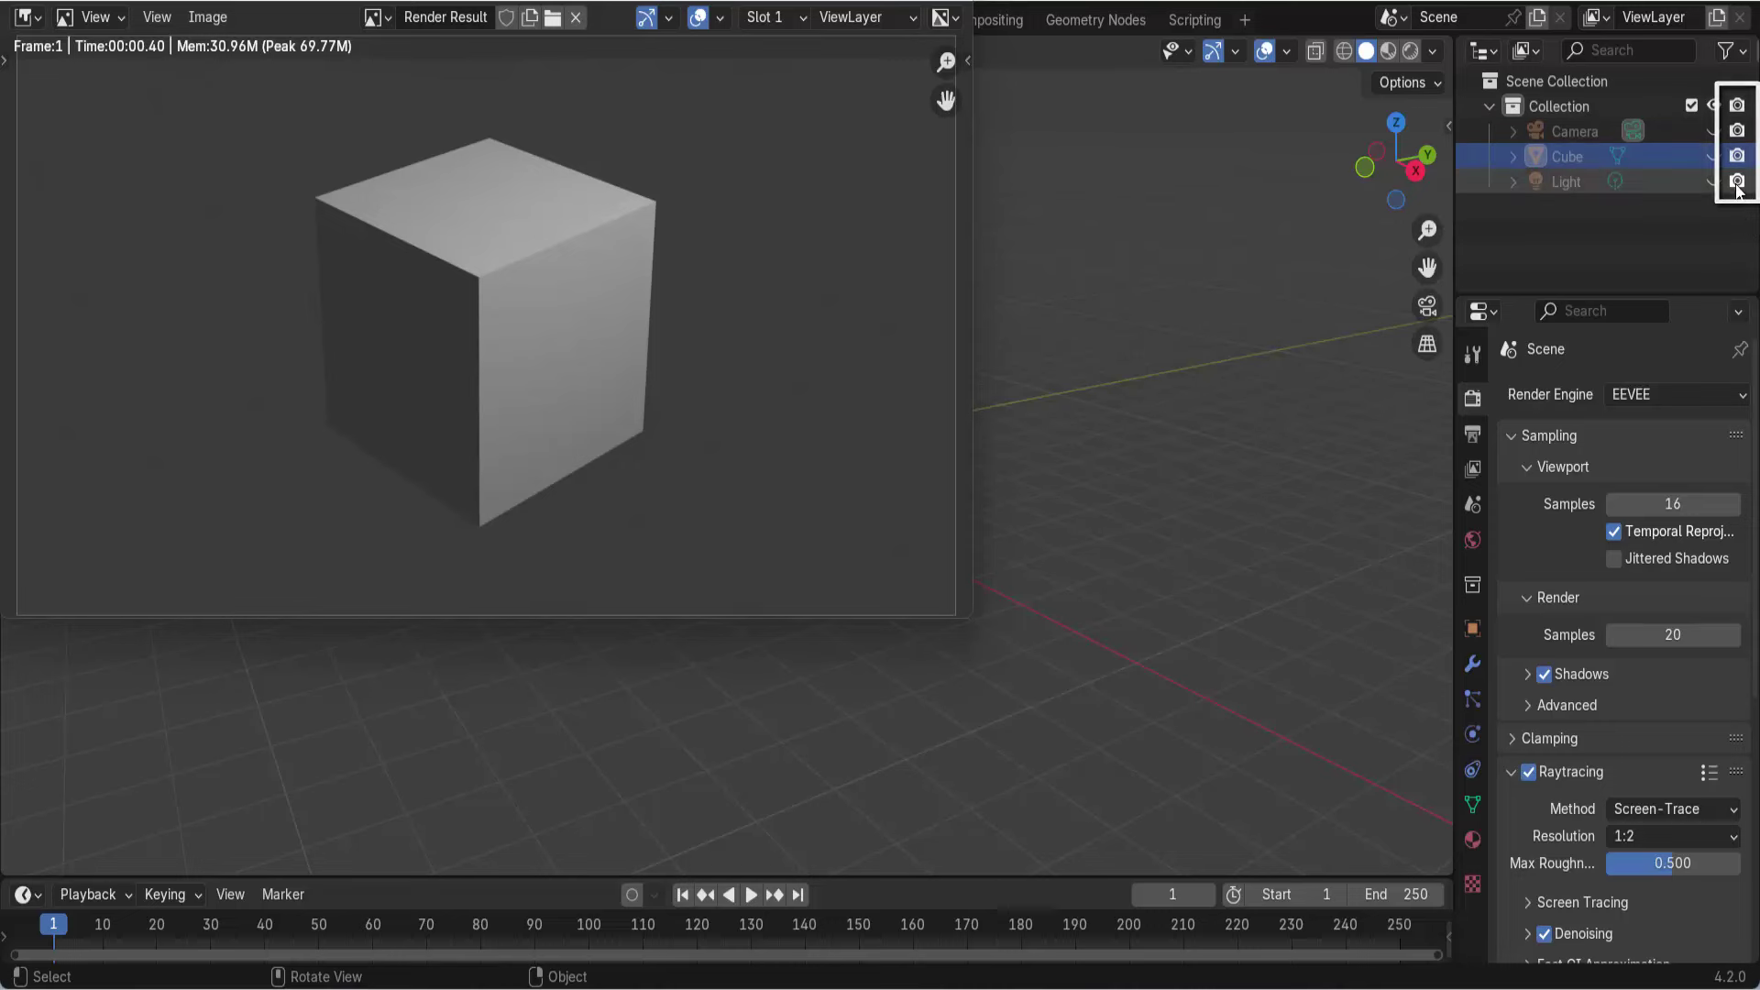
key("Escape")
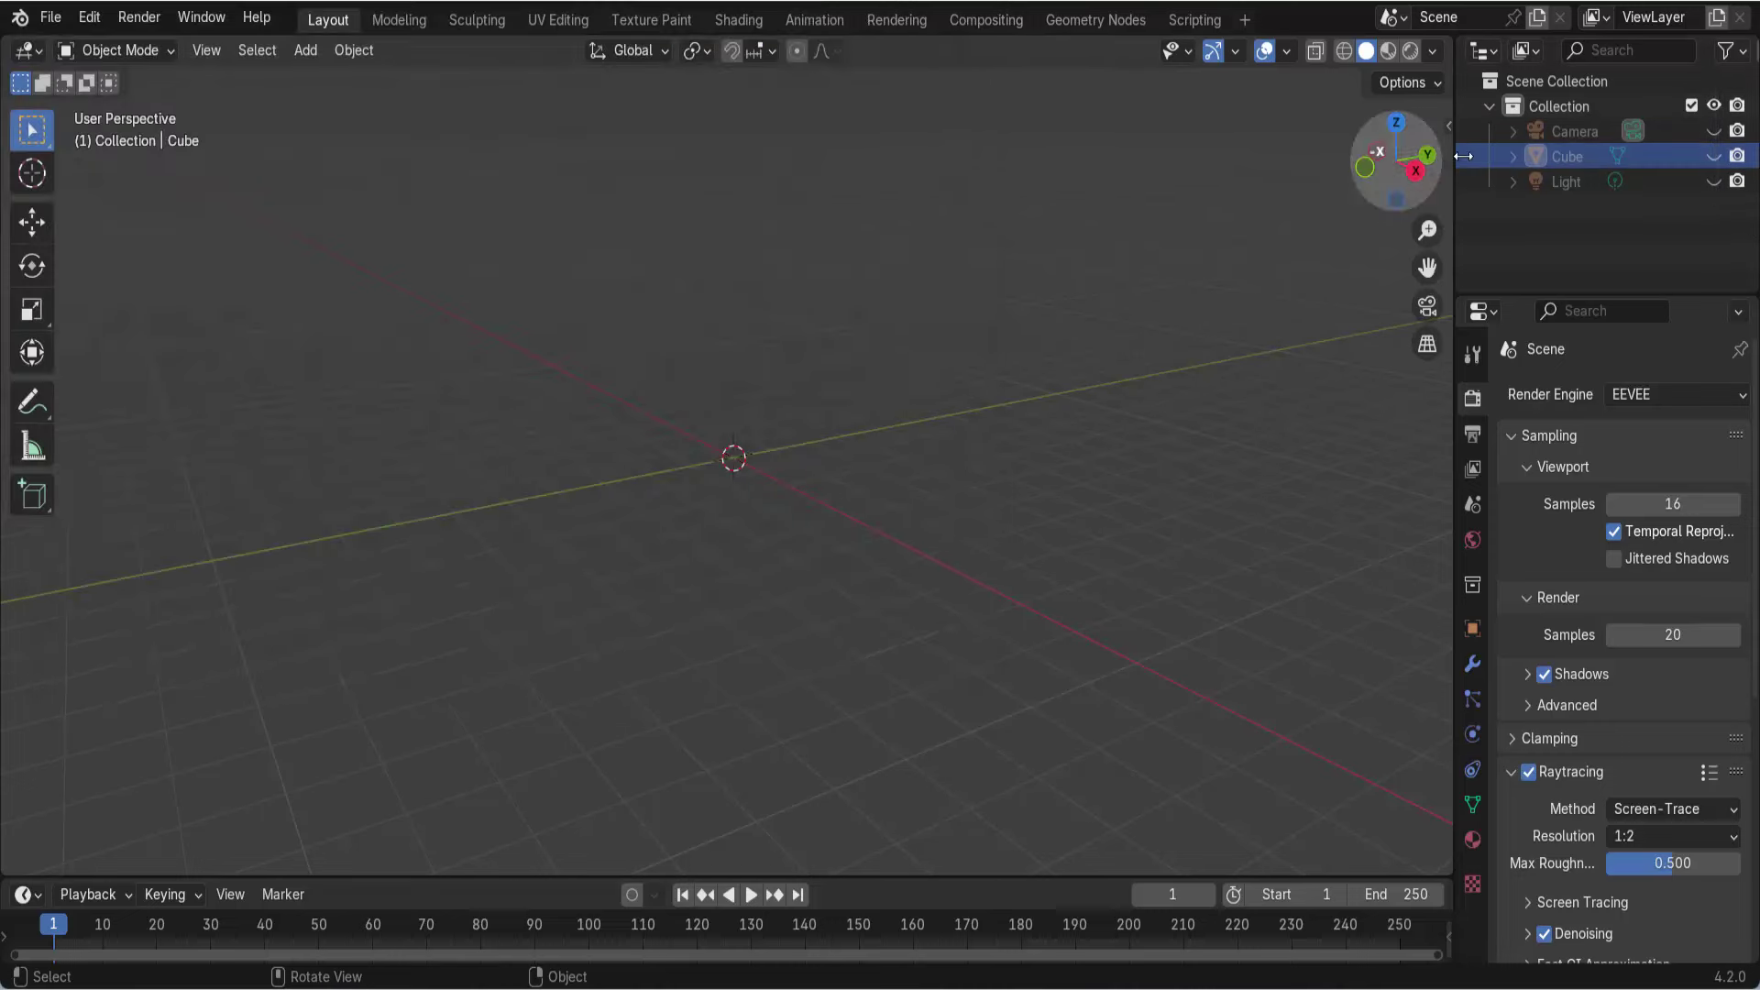
- Disable the cube's render visibility and render again, getting an empty image
left_click(1738, 155)
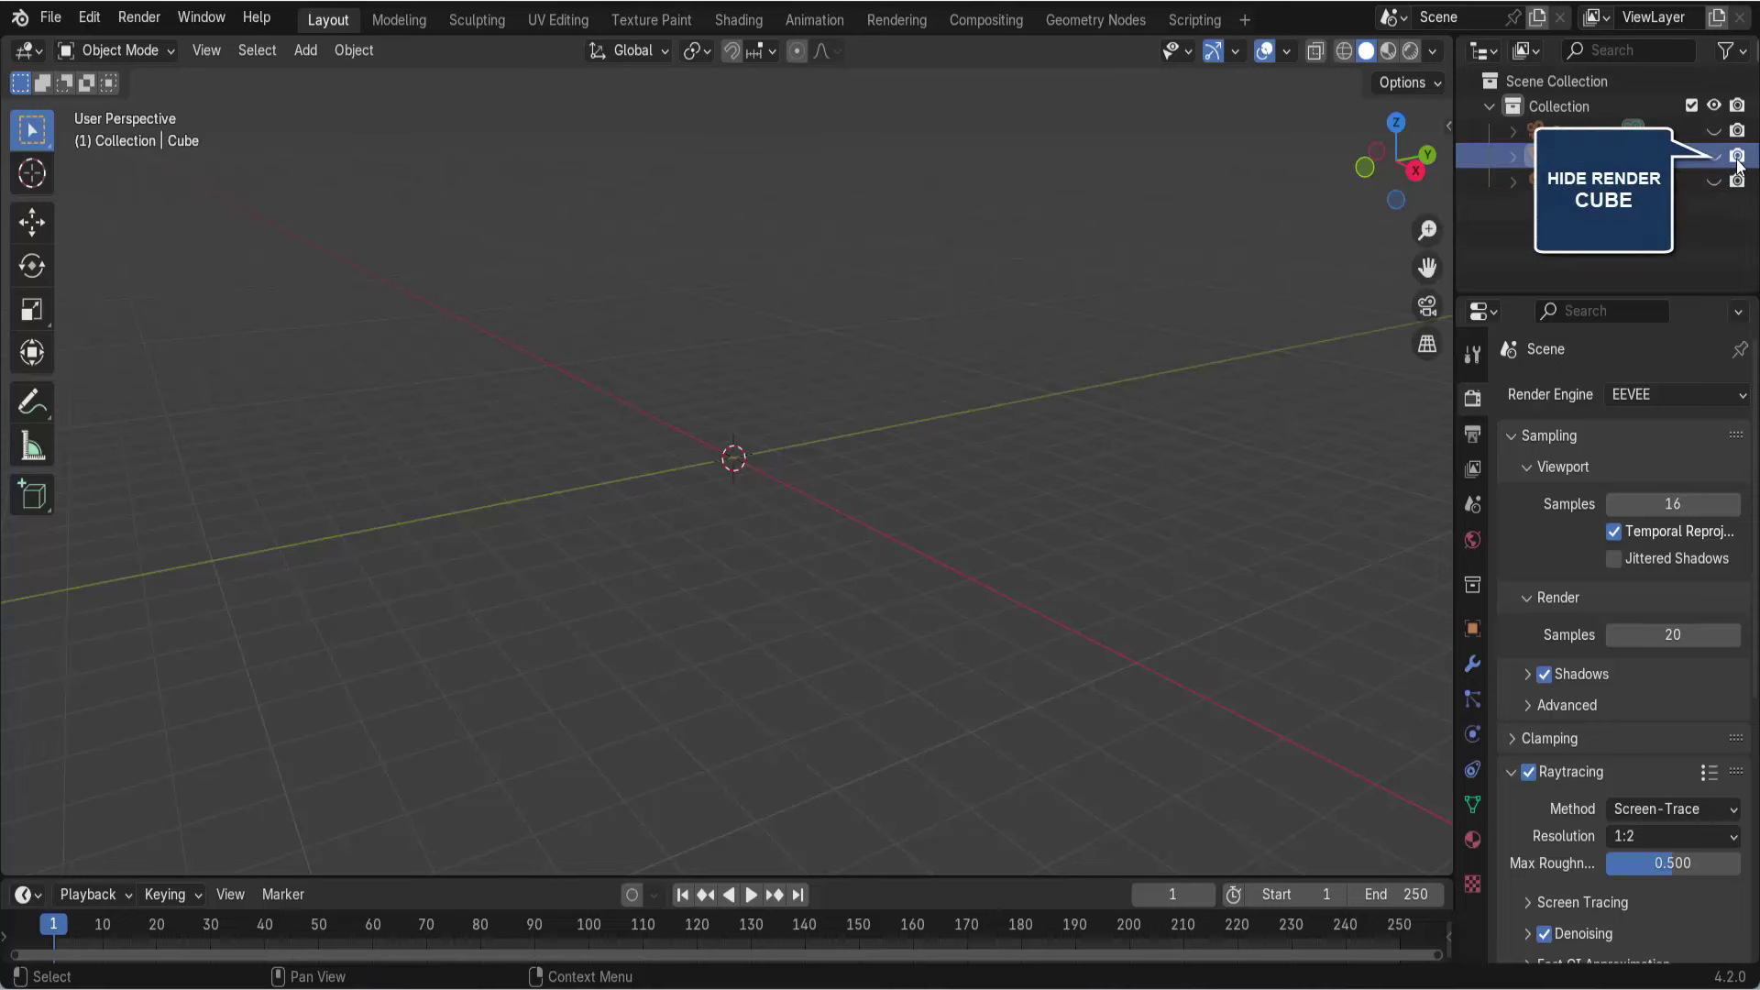
left_click(158, 17)
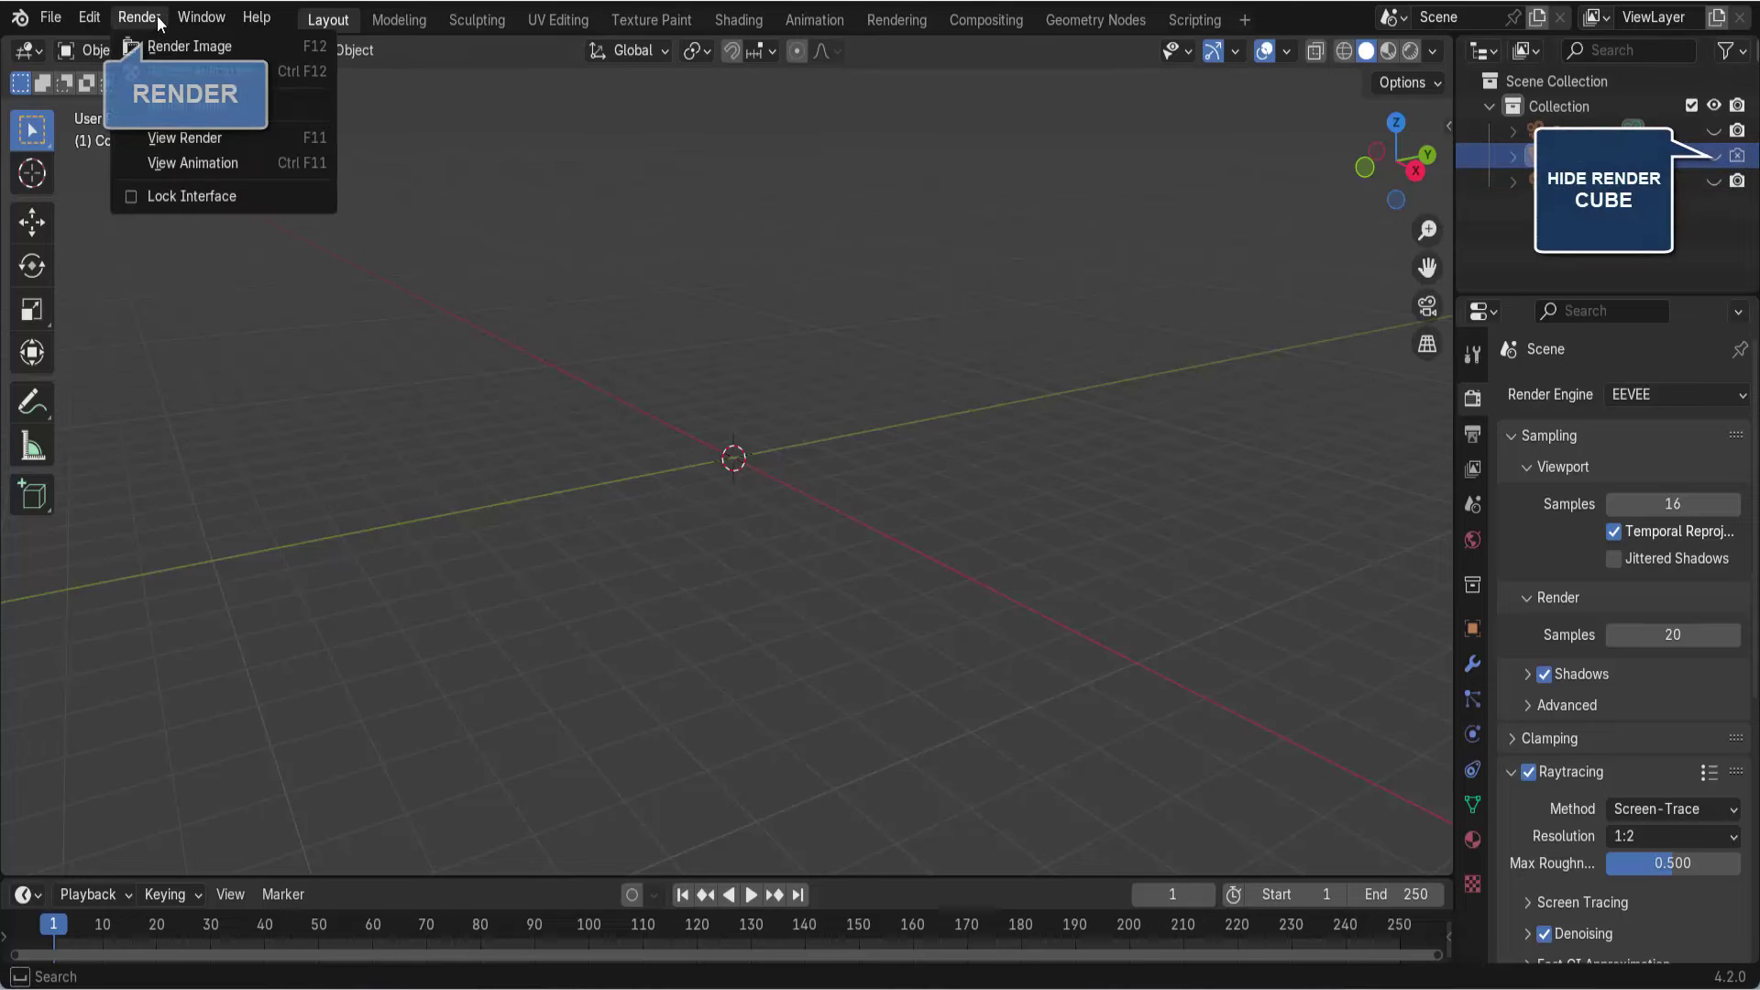
left_click(165, 46)
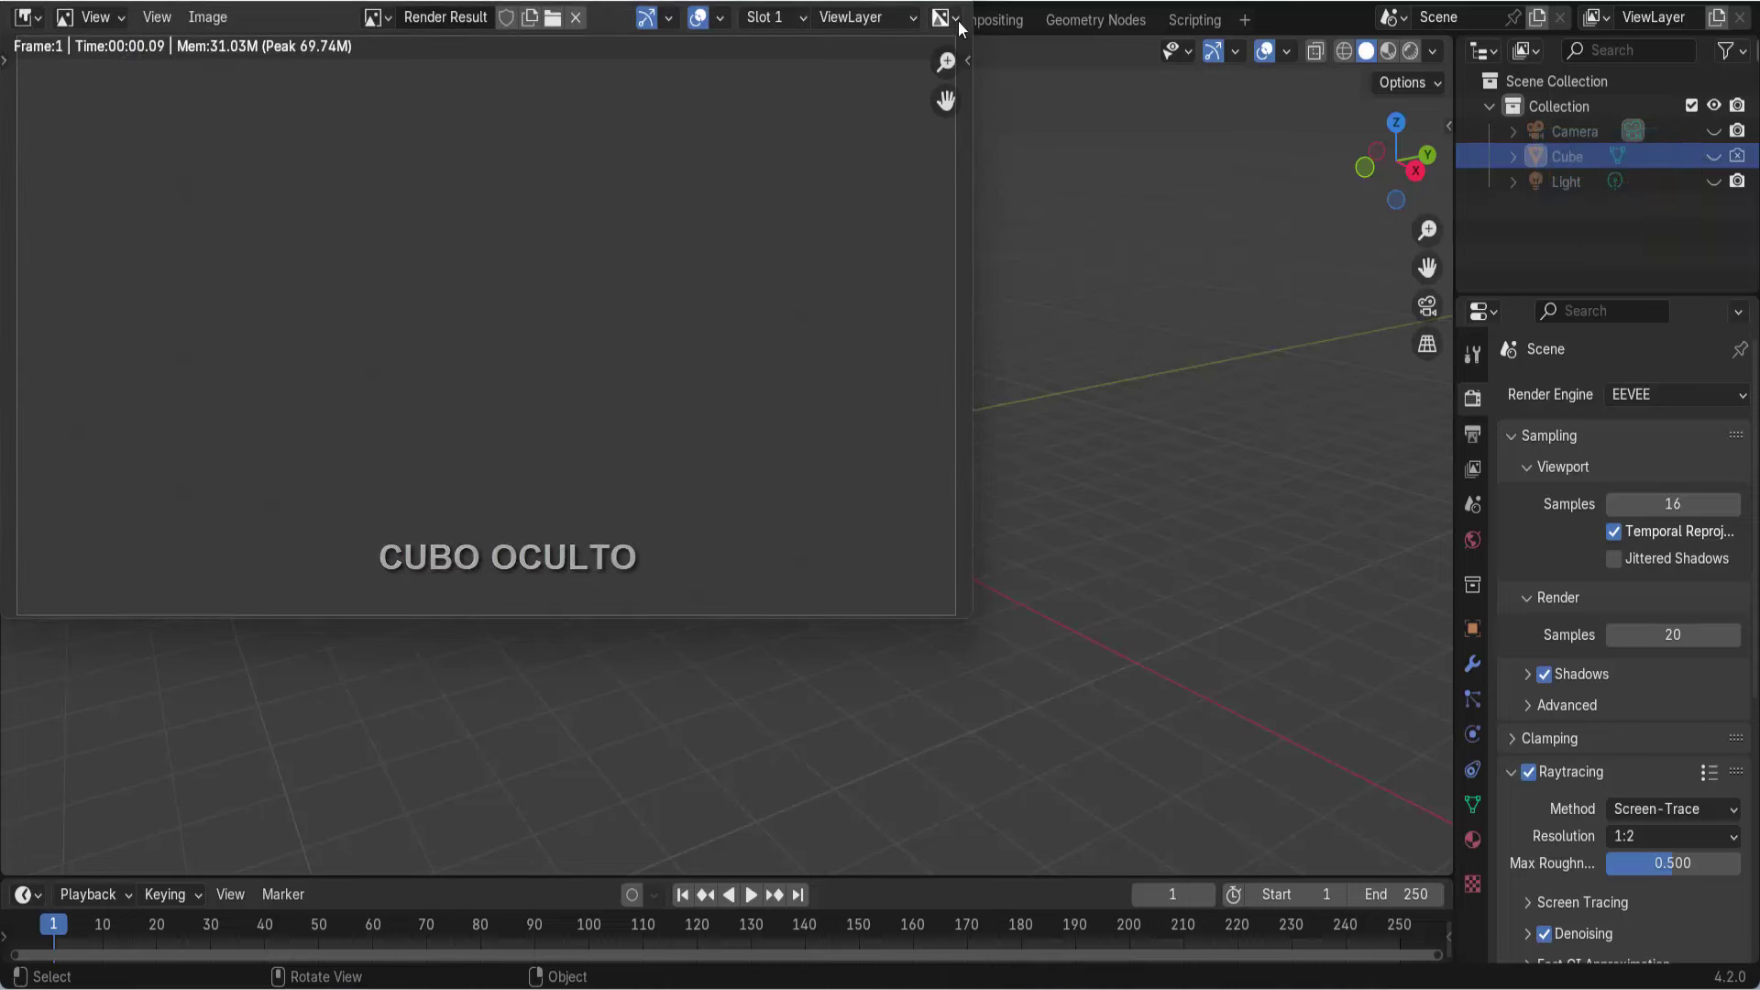
key("Escape")
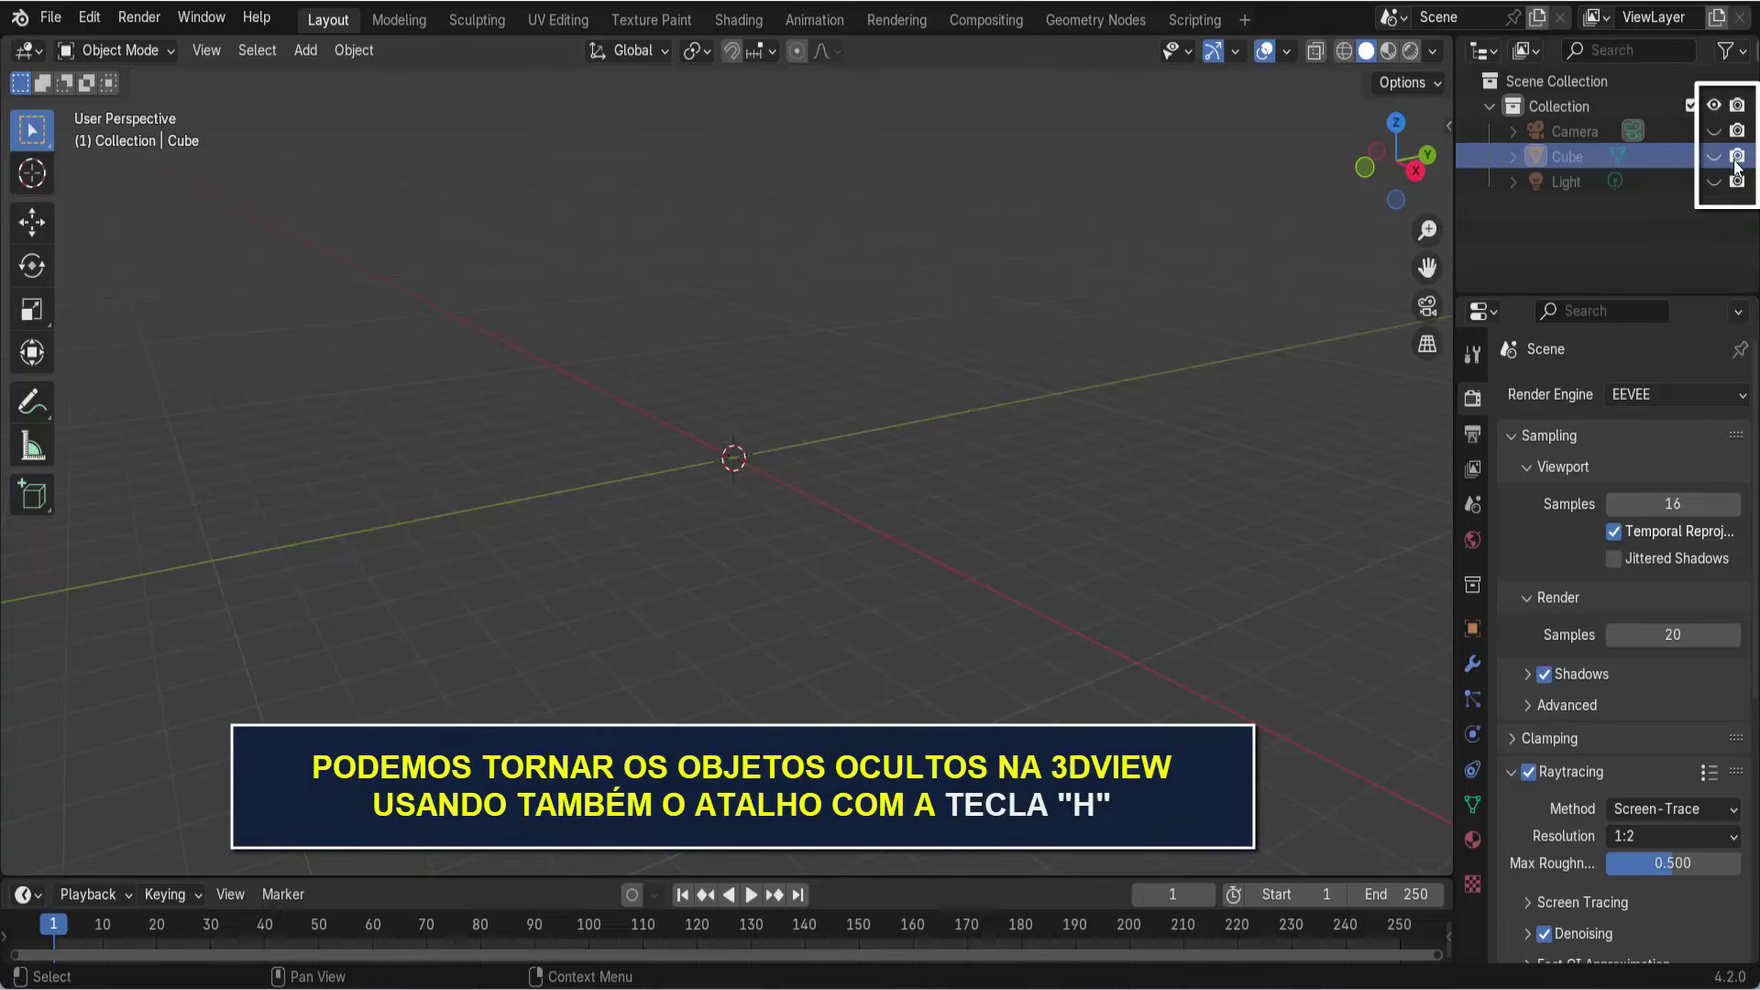
- Unhide everything with Alt+H, then hide the Light and Camera again
left_click(1714, 131)
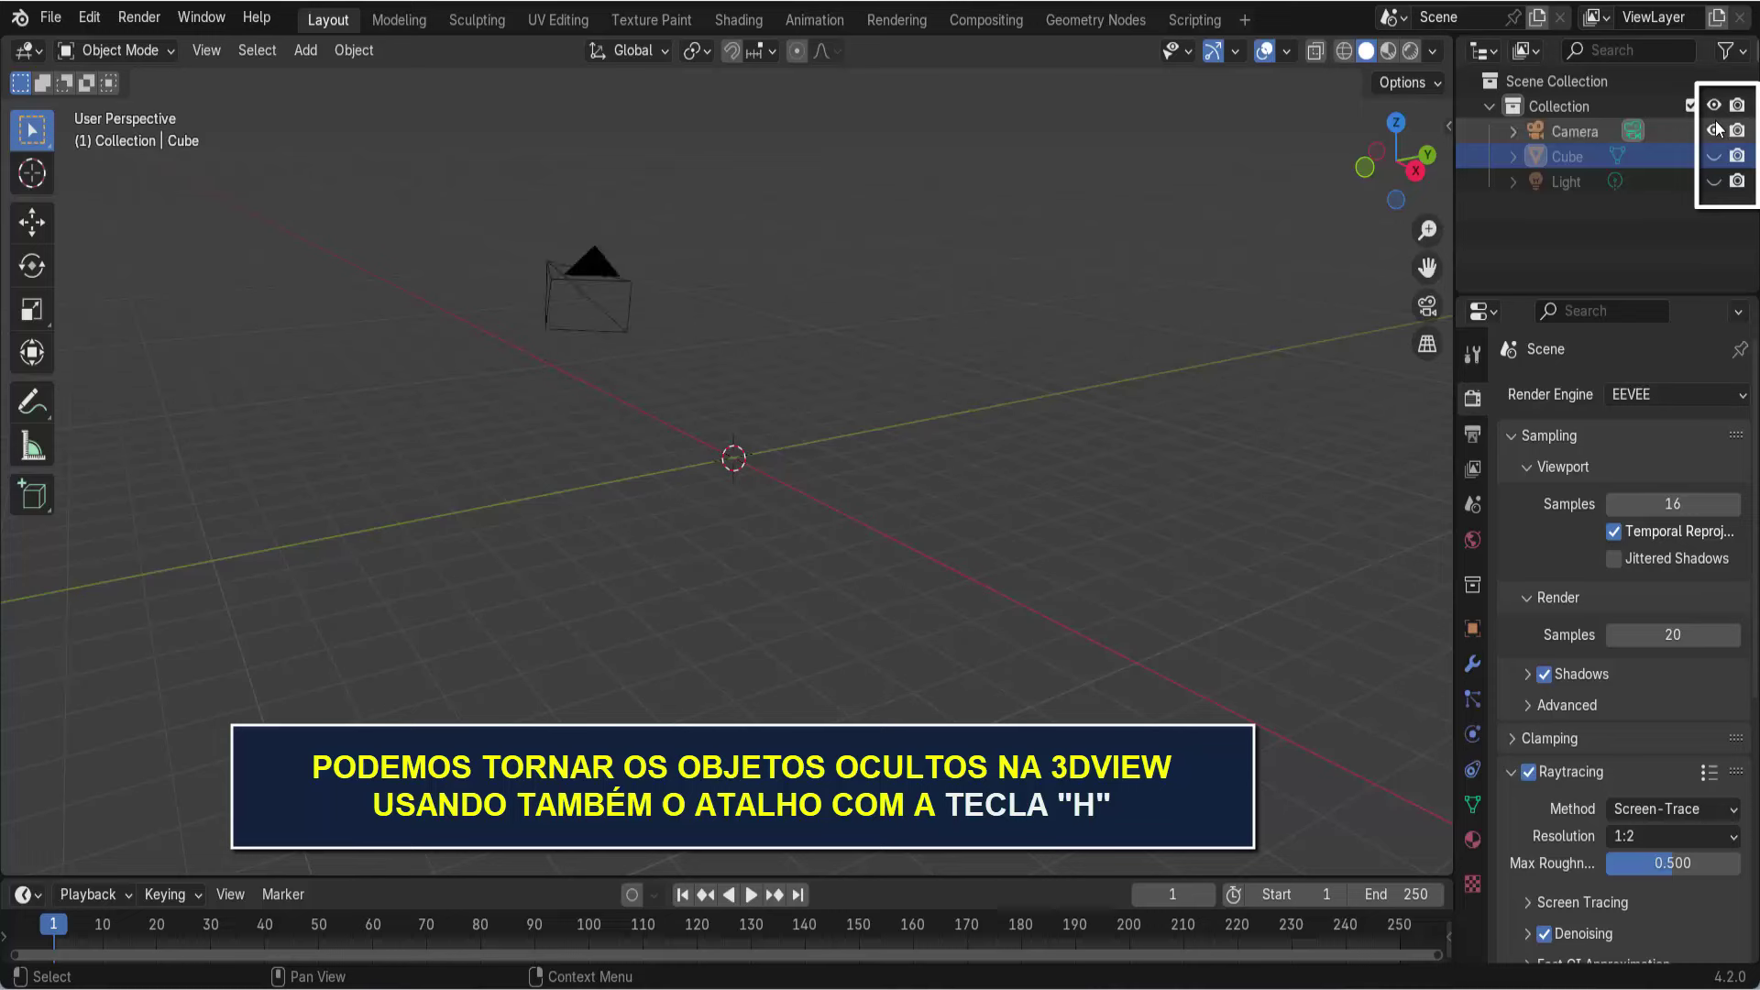
key("alt+h")
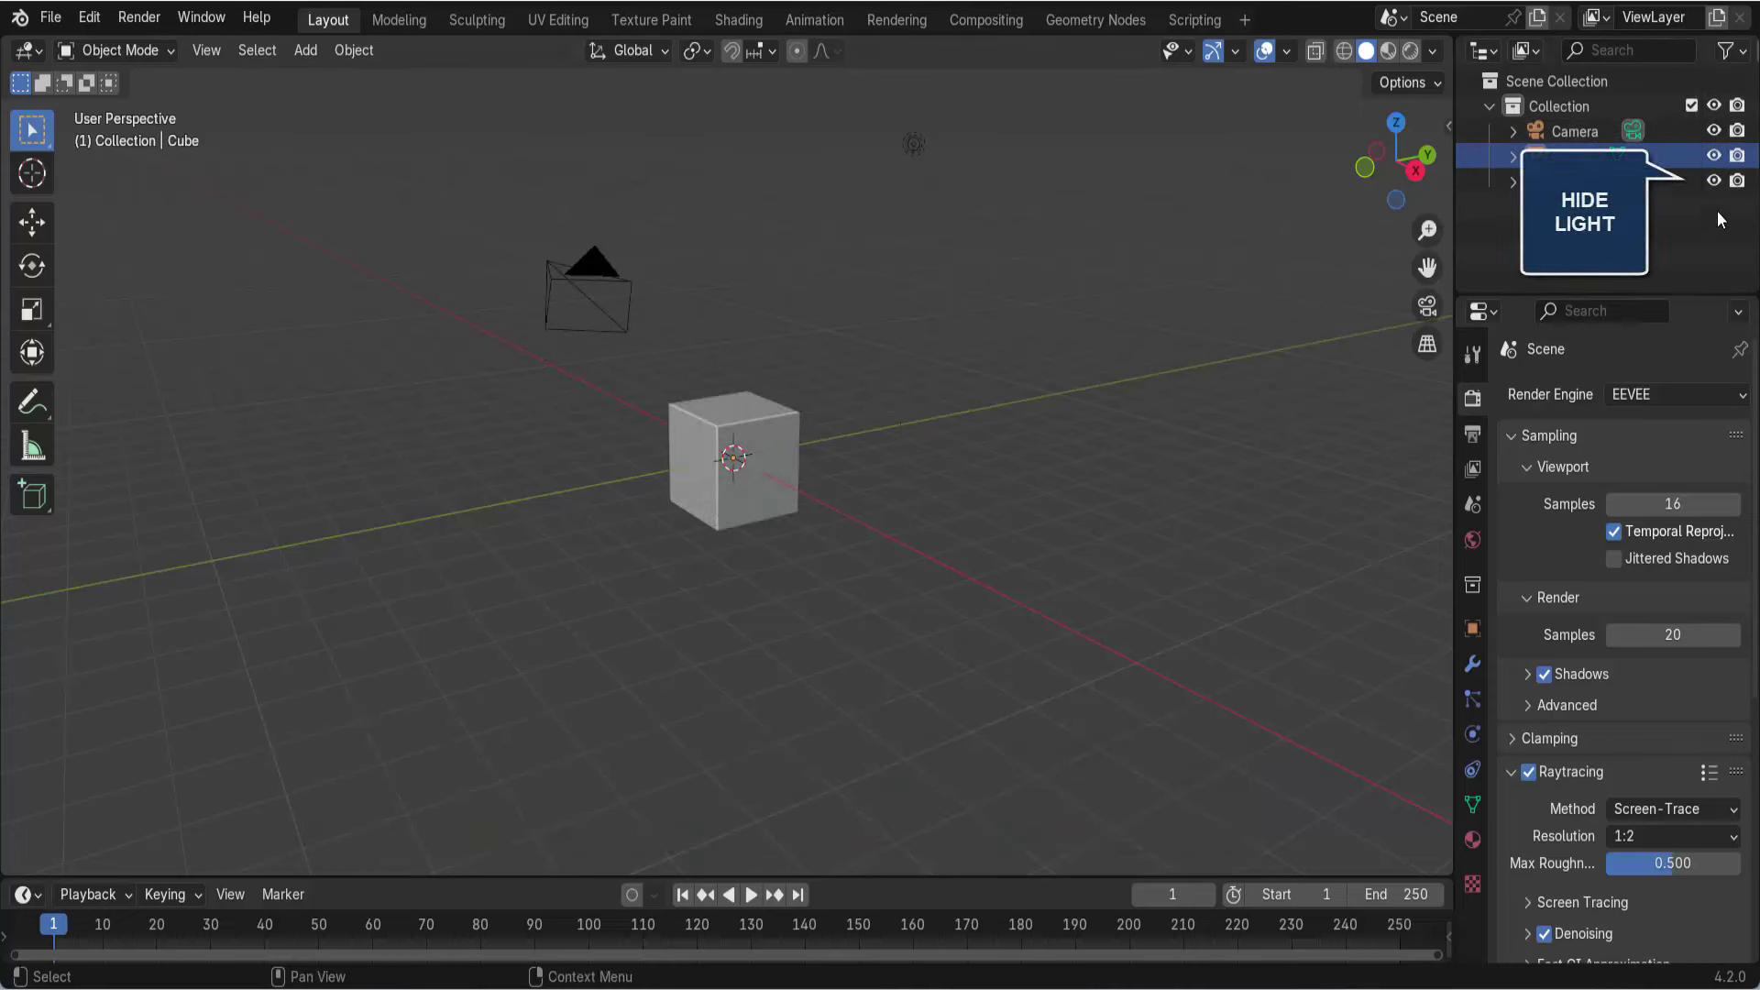
left_click(1713, 180)
left_click(1713, 130)
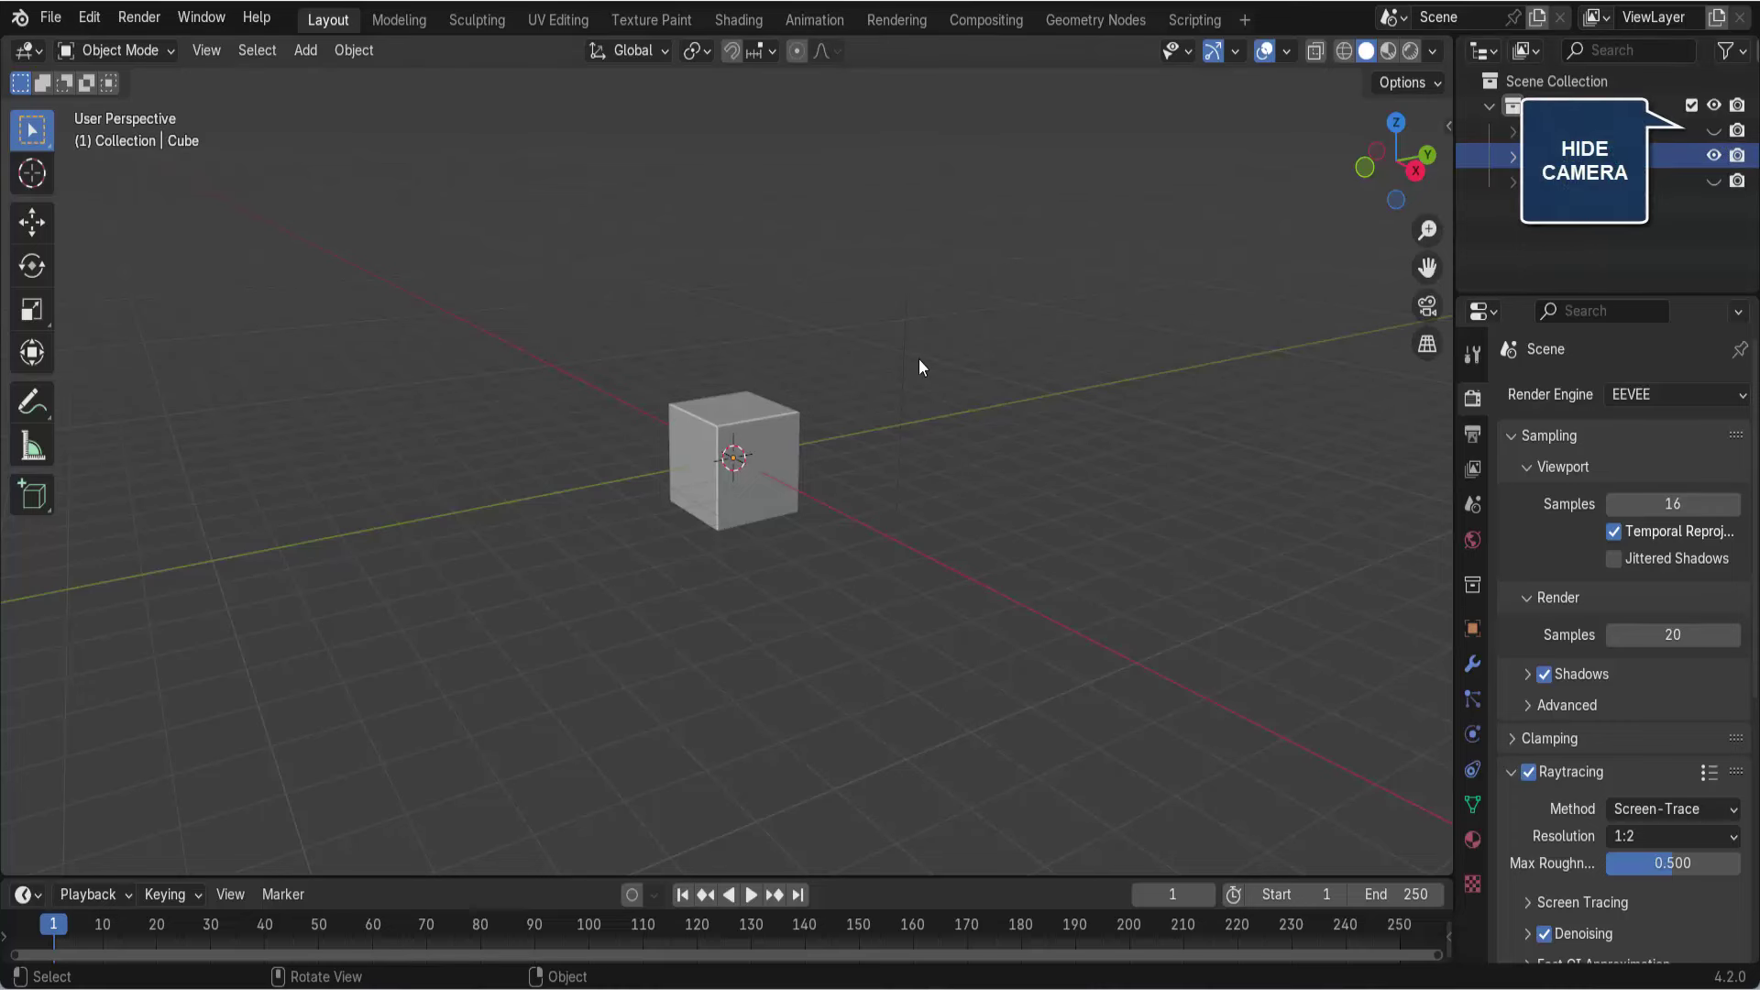
scroll(908, 352, "up", 2)
scroll(908, 352, "up", 3)
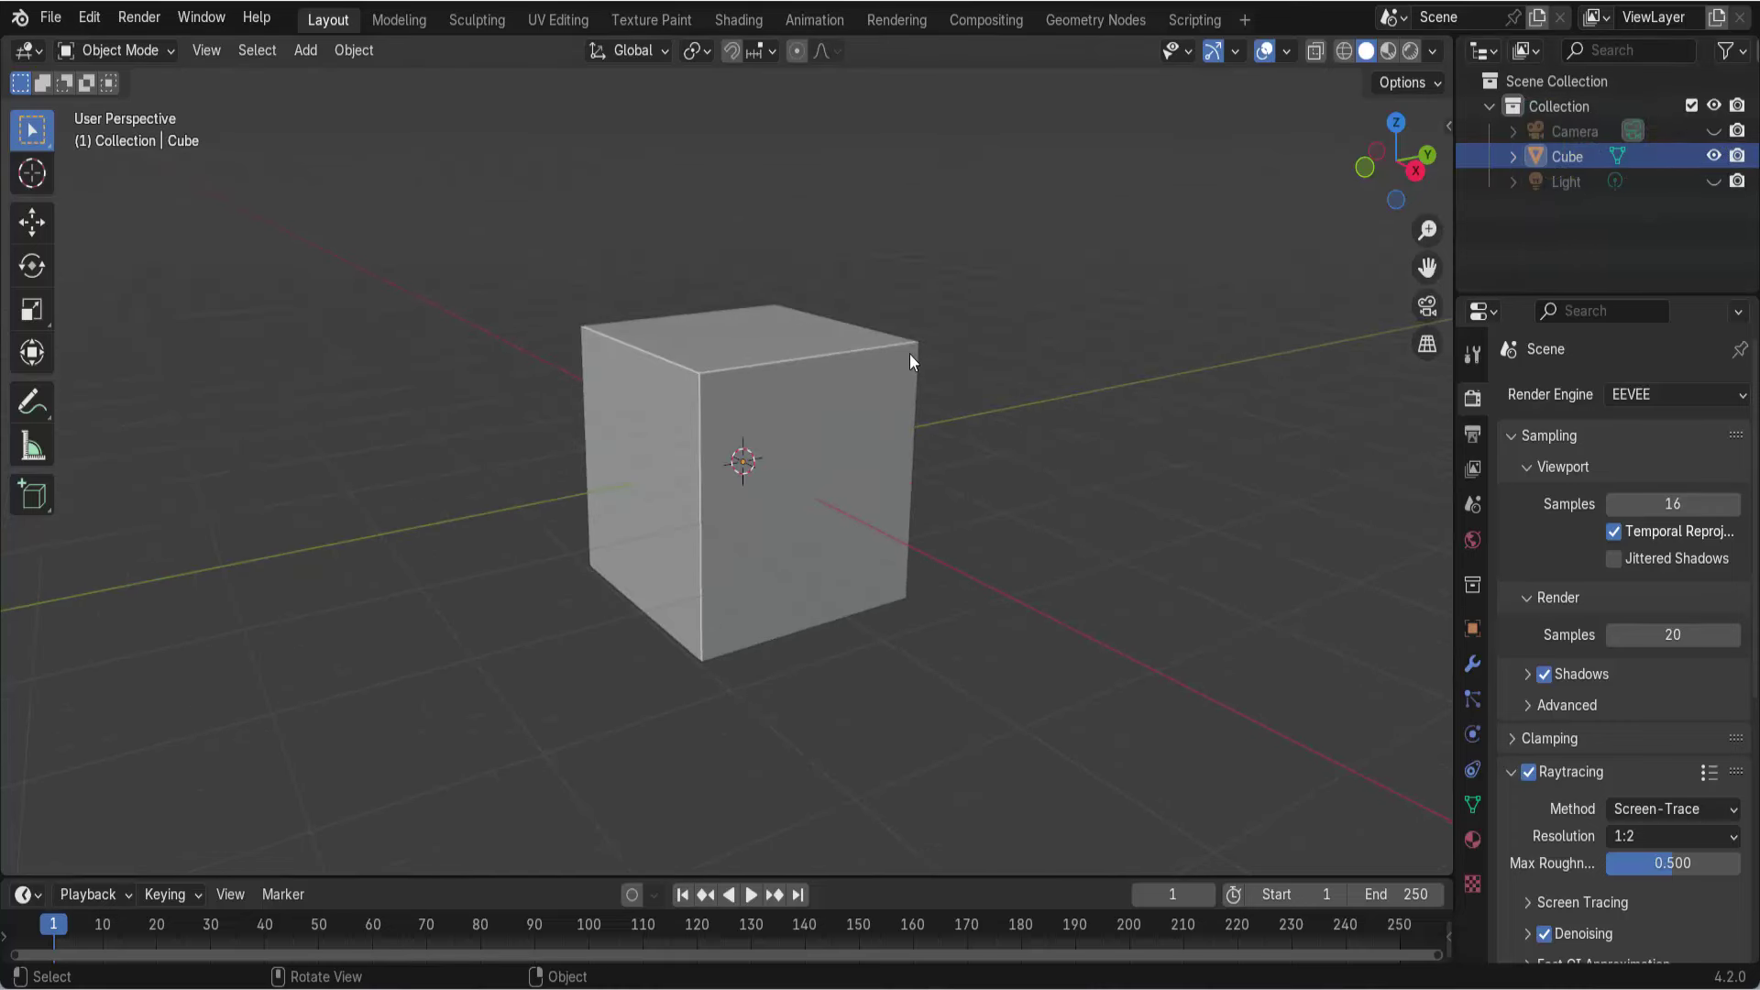
scroll(909, 354, "down", 1)
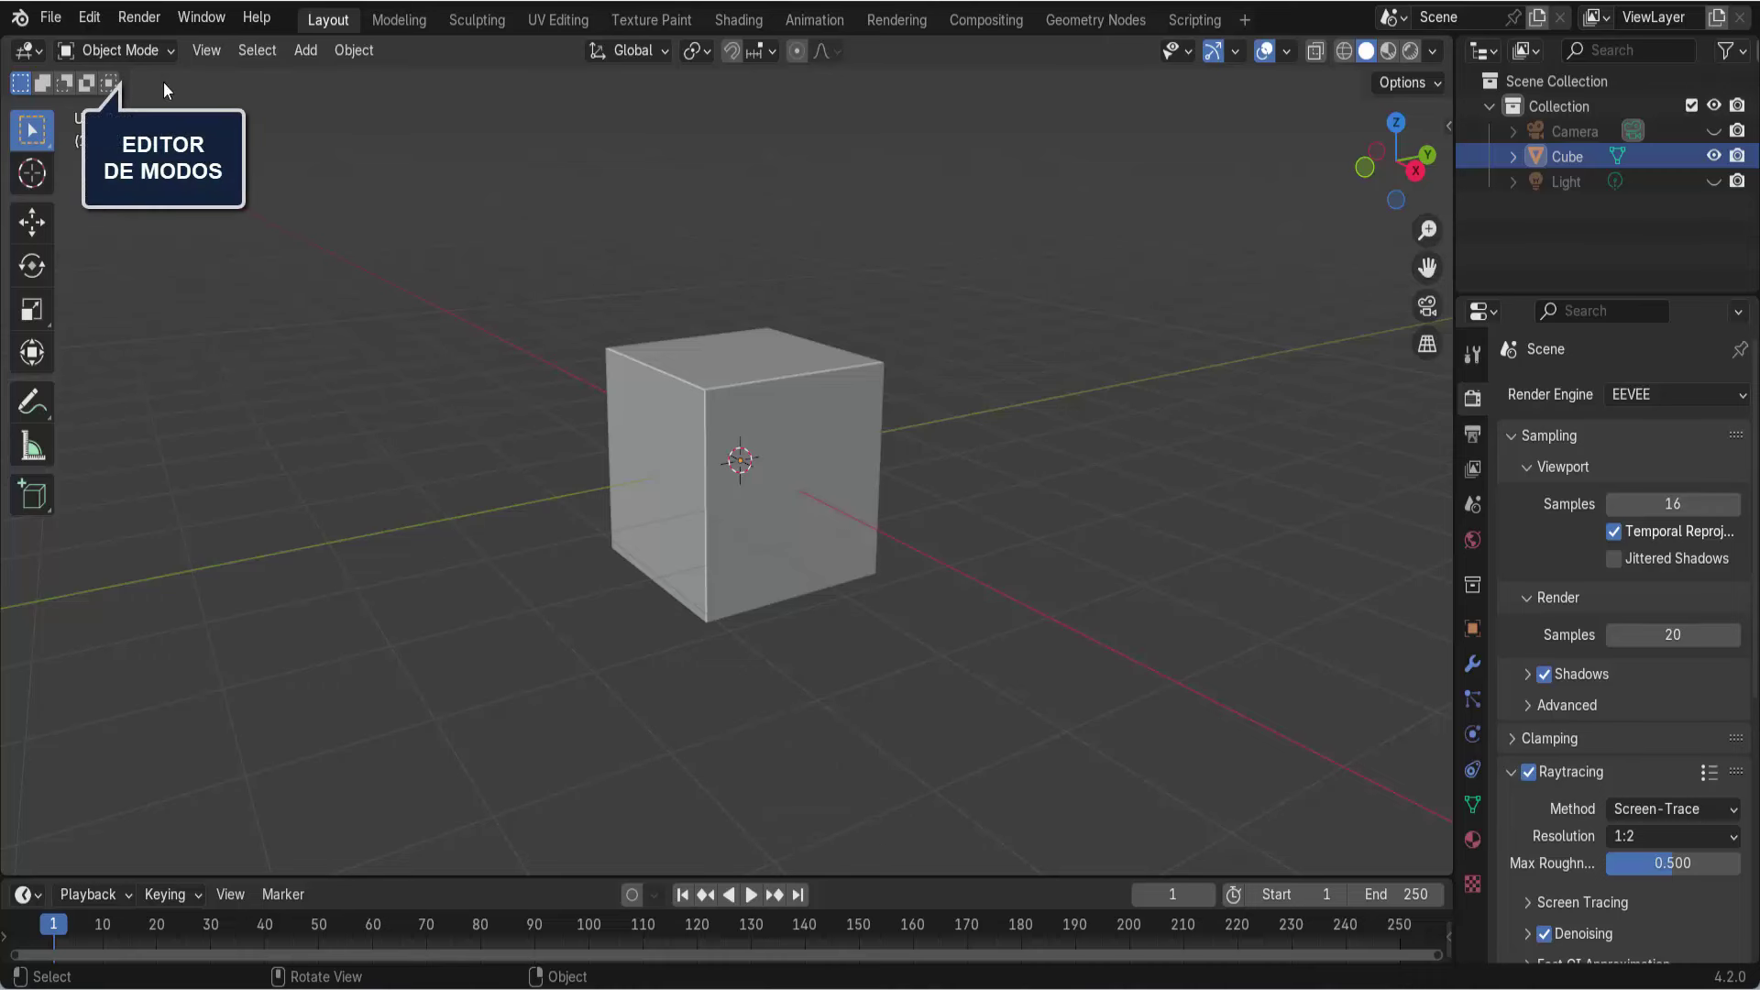
- Review the interaction mode list, then select the cube
left_click(170, 51)
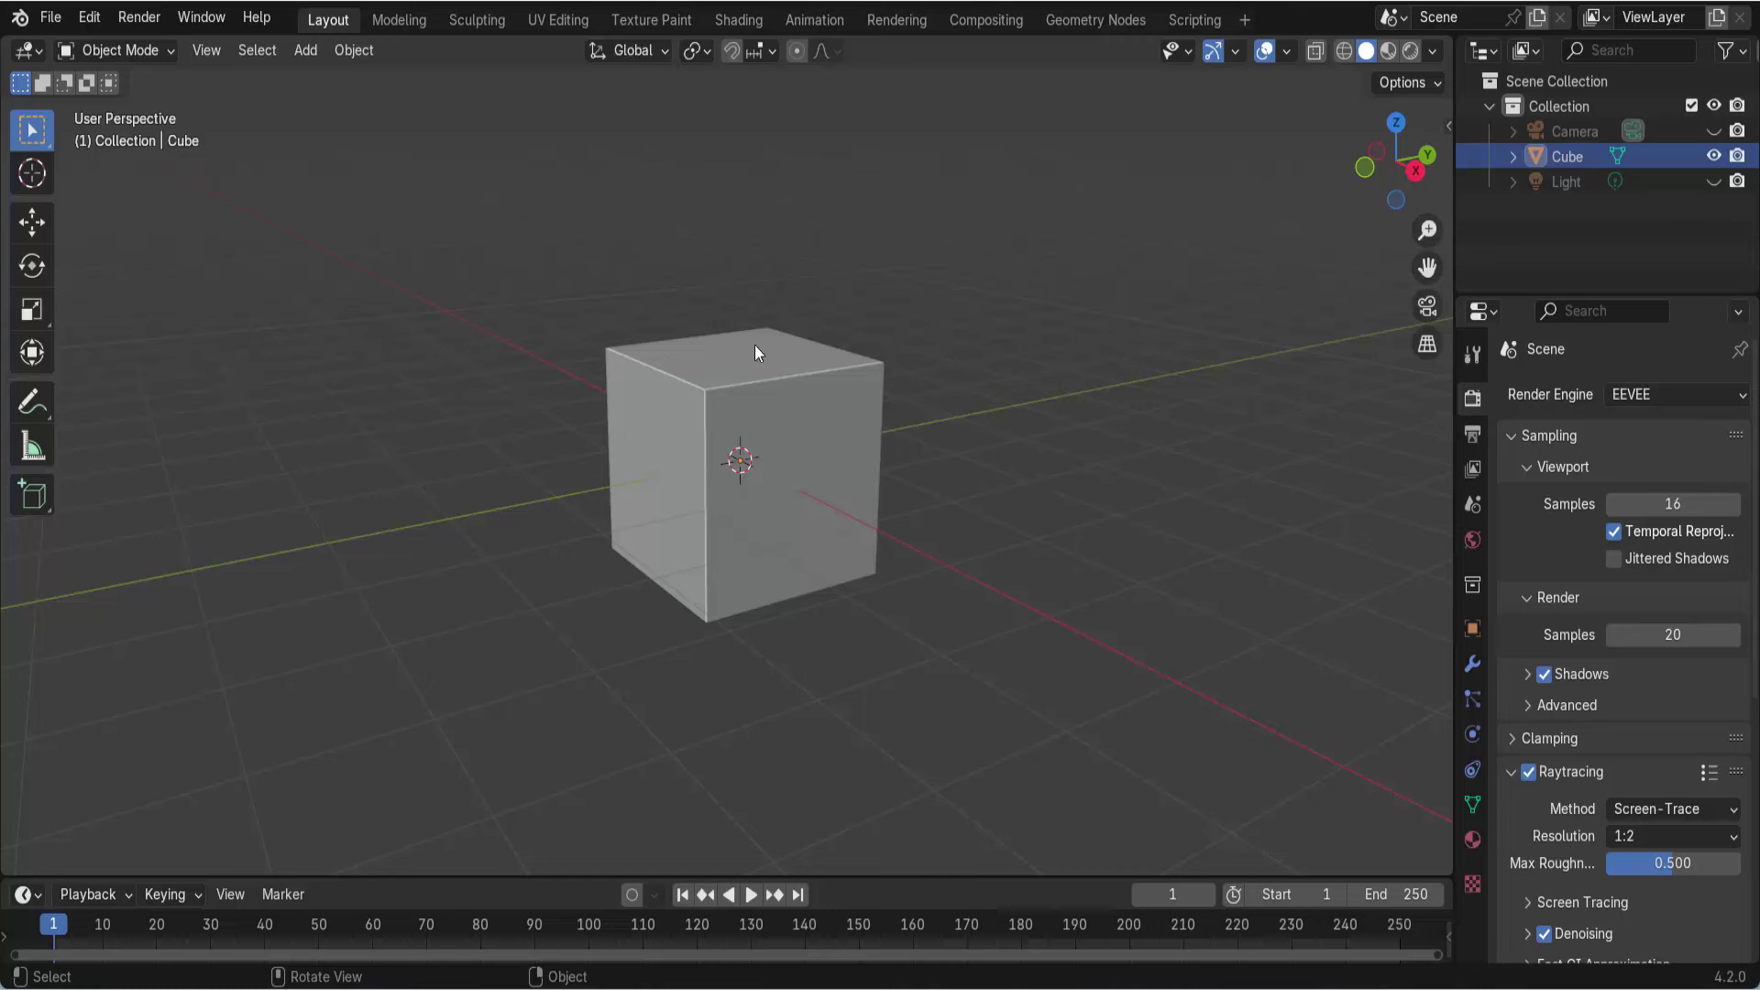
left_click(768, 379)
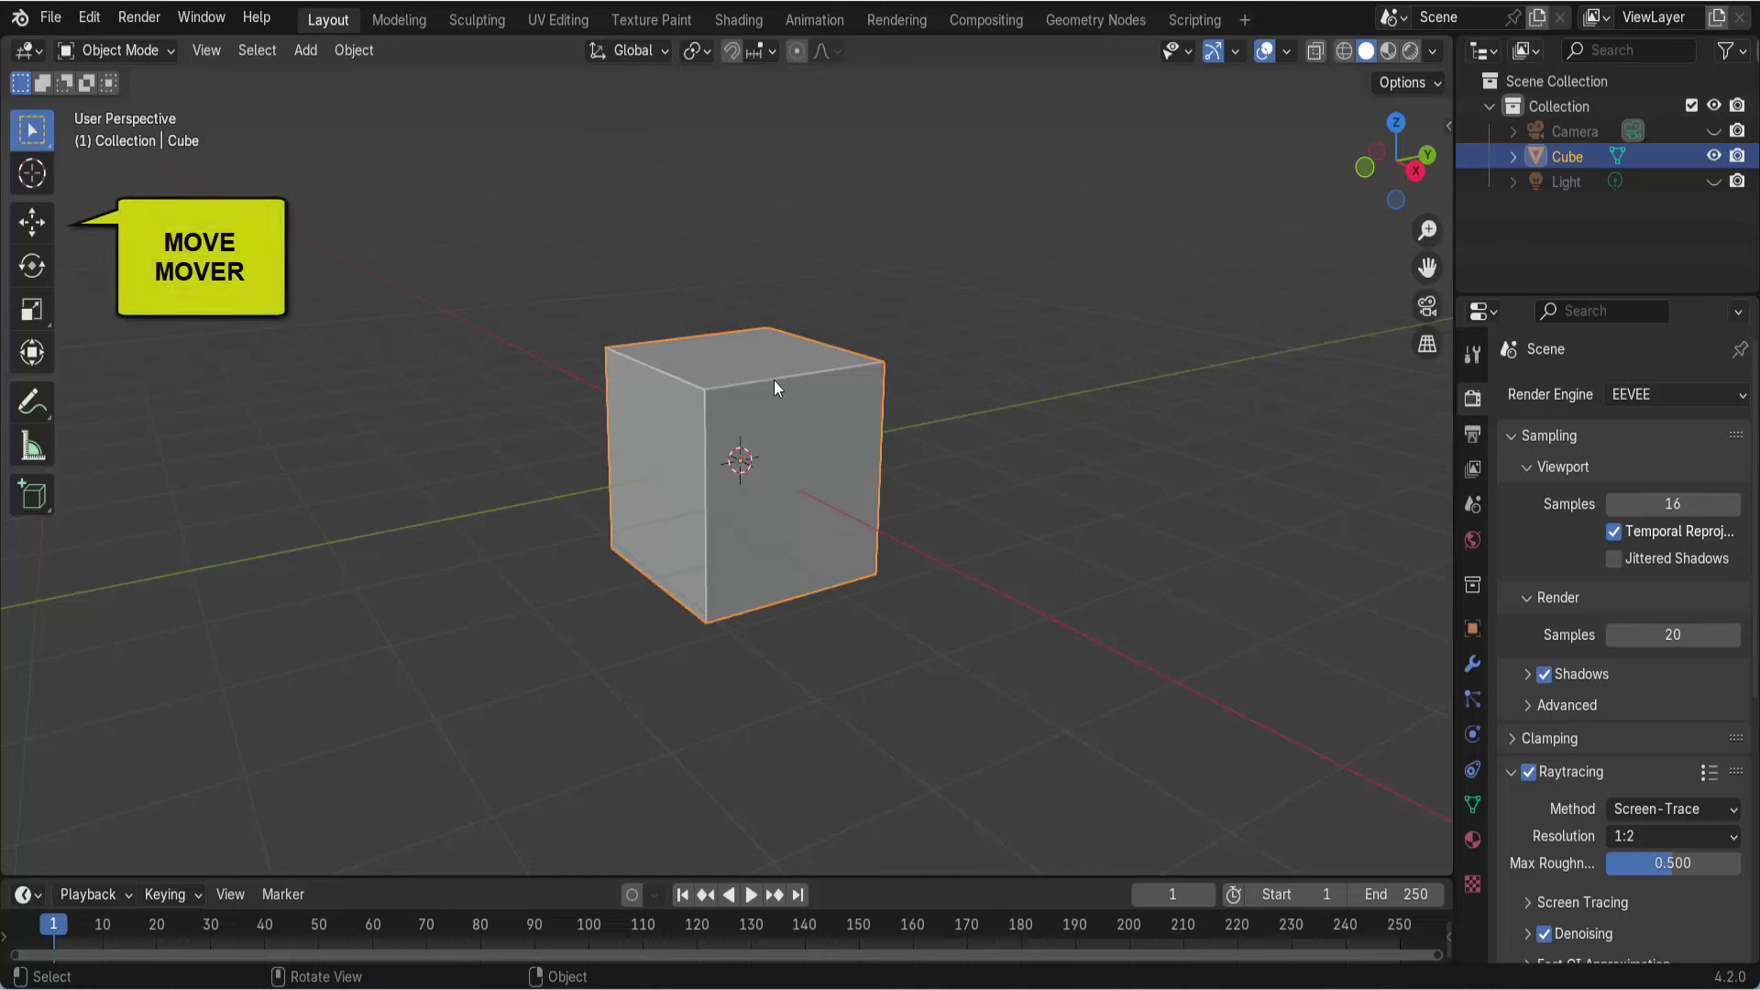
- With the Move tool, trial-move the cube along Z and undo it
left_click(40, 231)
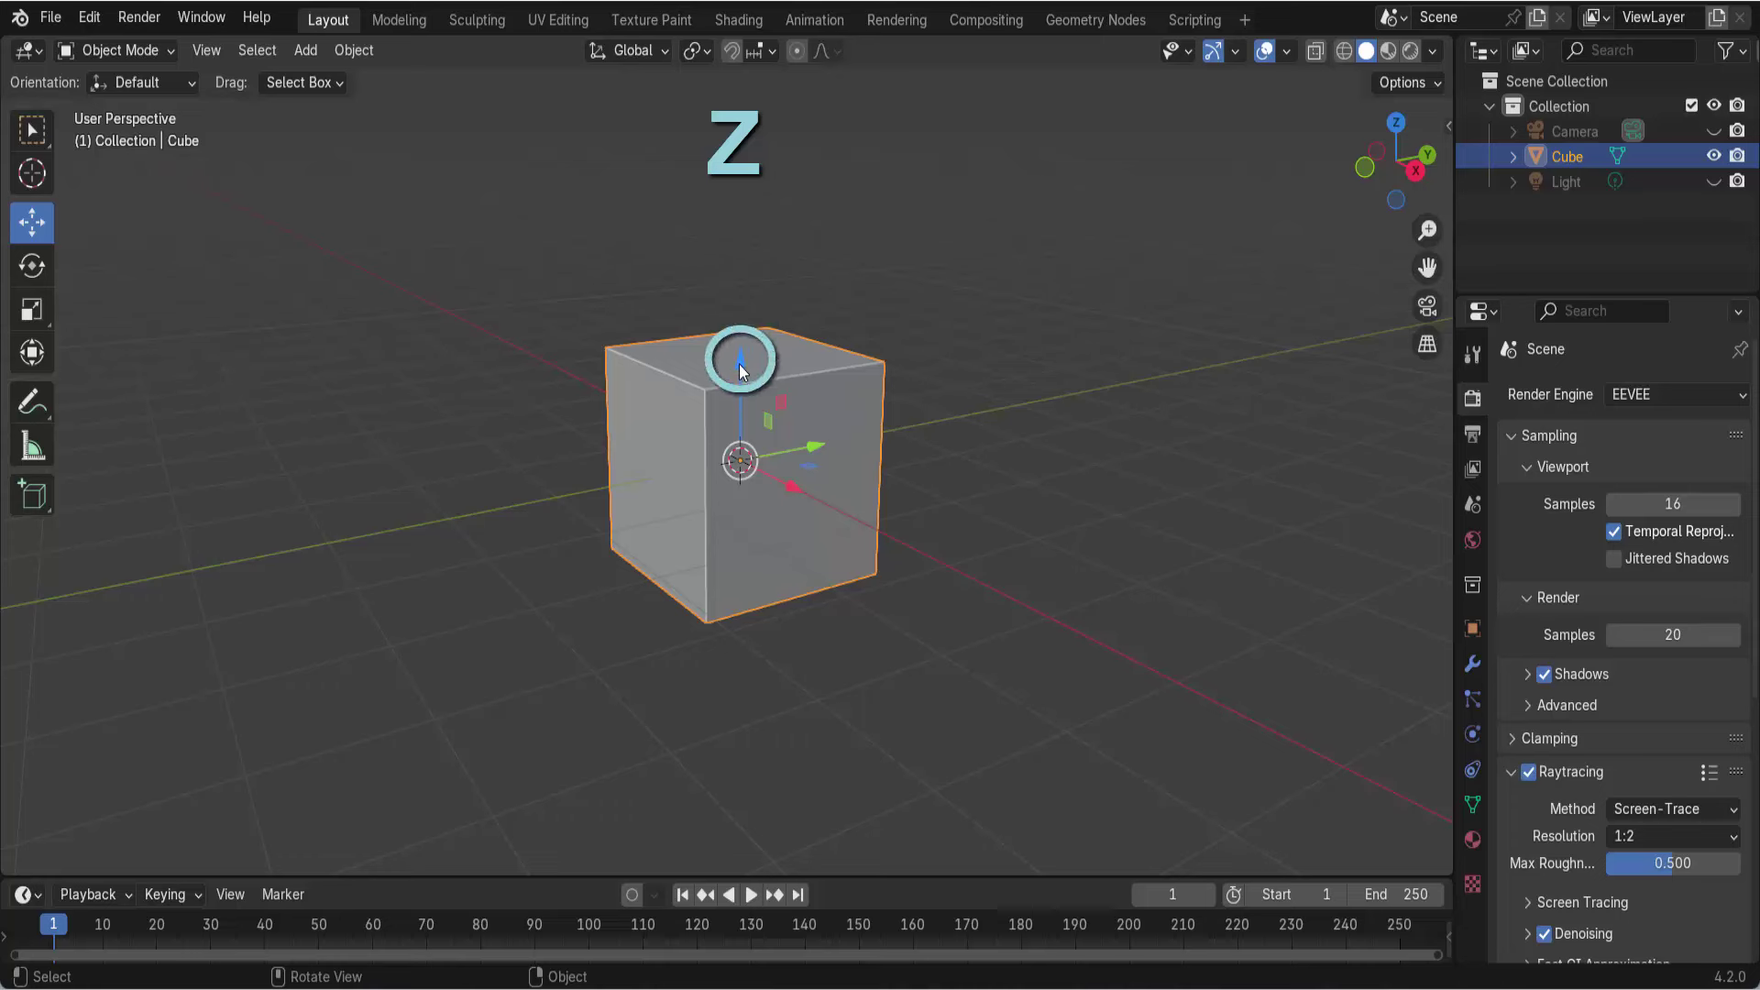
mouse_move(739, 365)
left_mouse_down()
mouse_move(742, 578)
mouse_move(827, 245)
left_mouse_up()
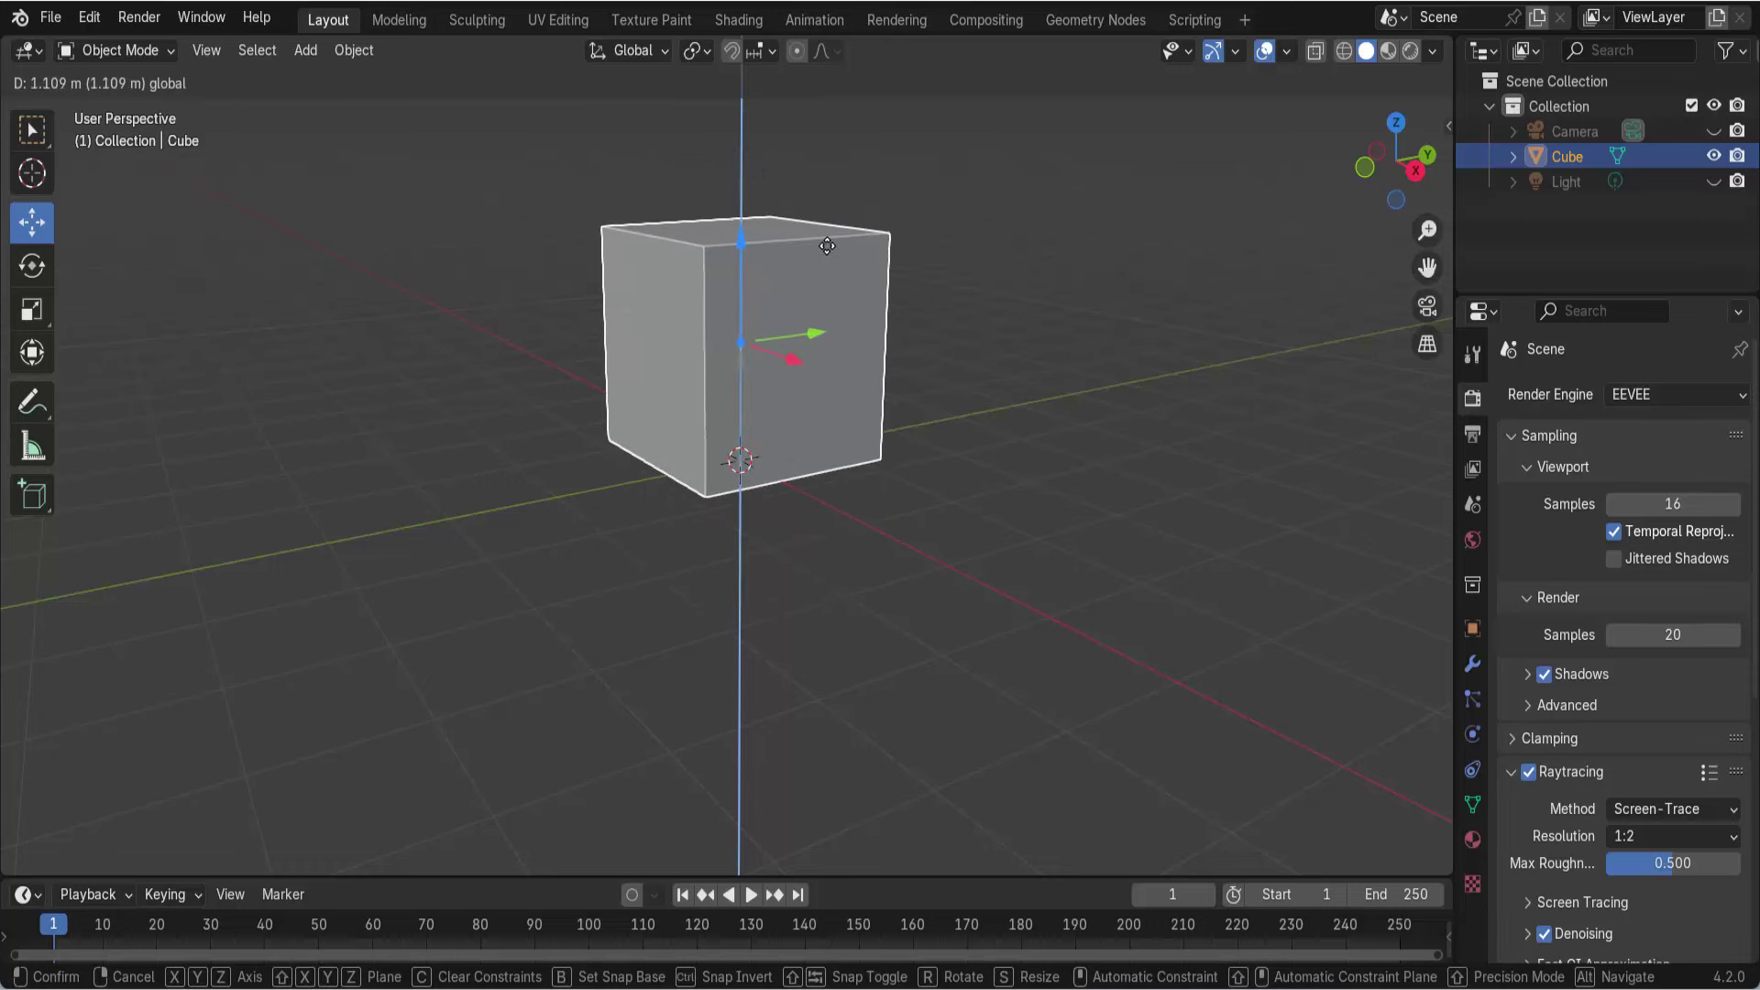
left_click_drag(827, 245, 827, 250)
key("ctrl+z")
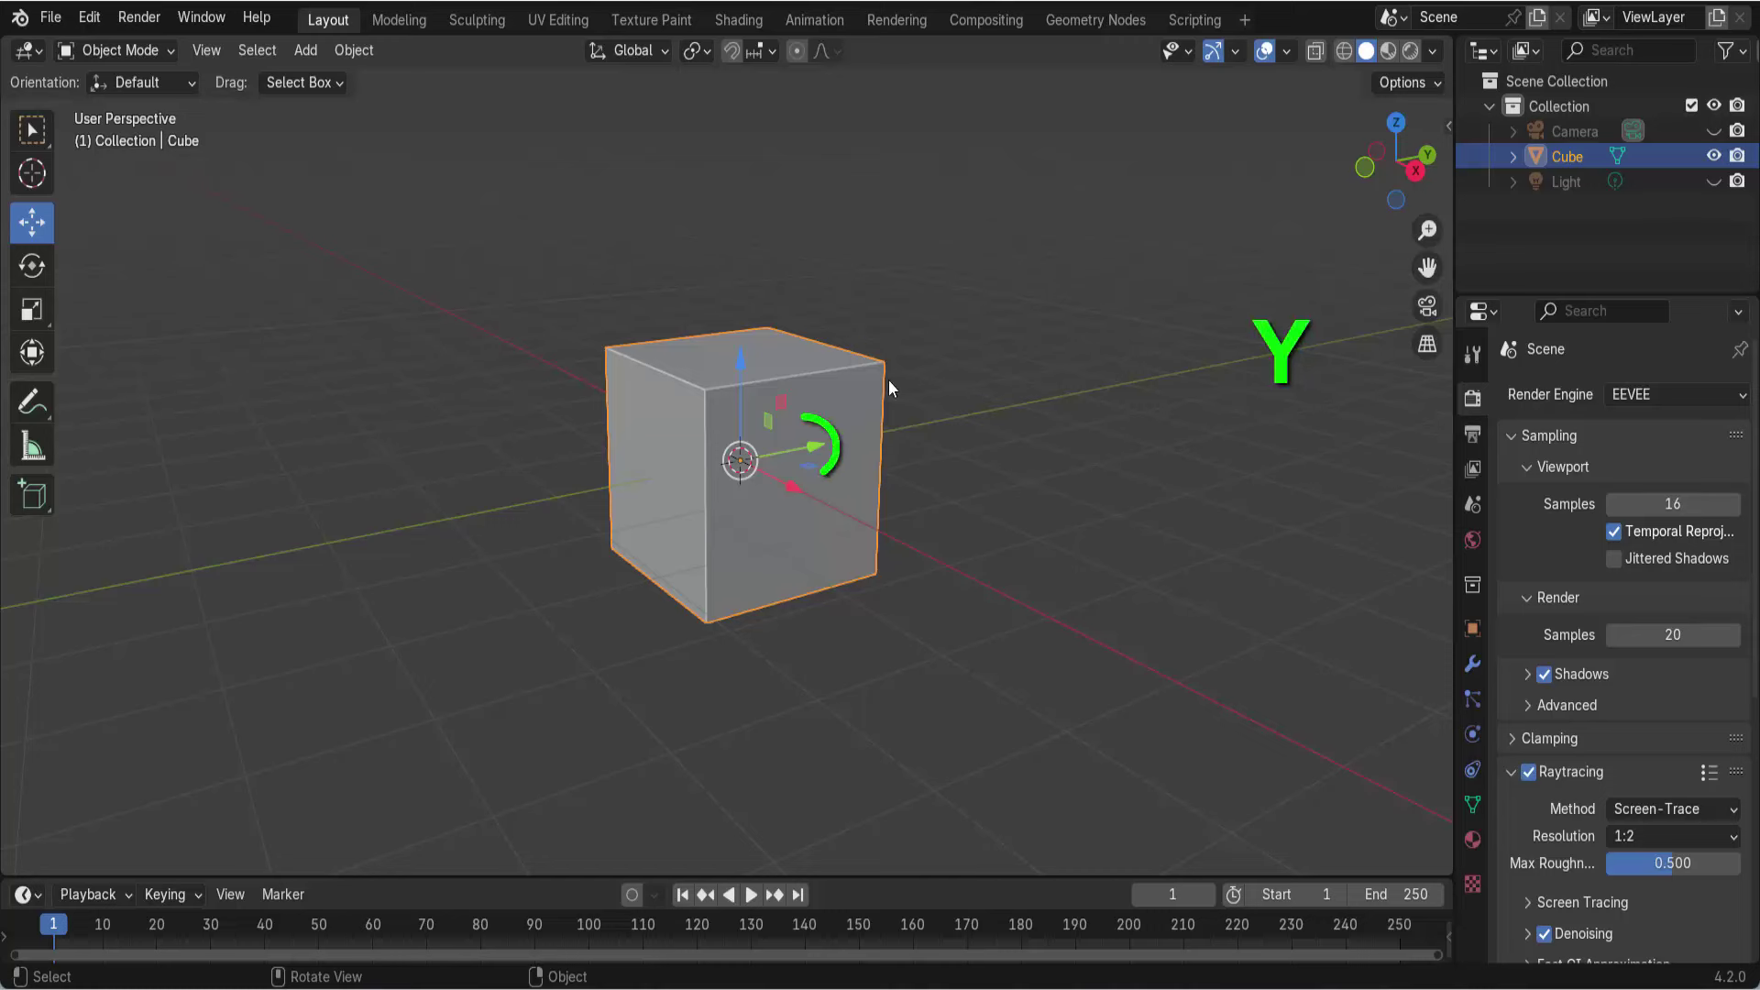
- Trial-move the cube along Y and X, reverting it, then activate the Rotate tool
mouse_move(815, 447)
left_mouse_down()
mouse_move(1238, 358)
mouse_move(1009, 417)
mouse_move(422, 431)
mouse_move(1228, 366)
mouse_move(921, 387)
left_mouse_up()
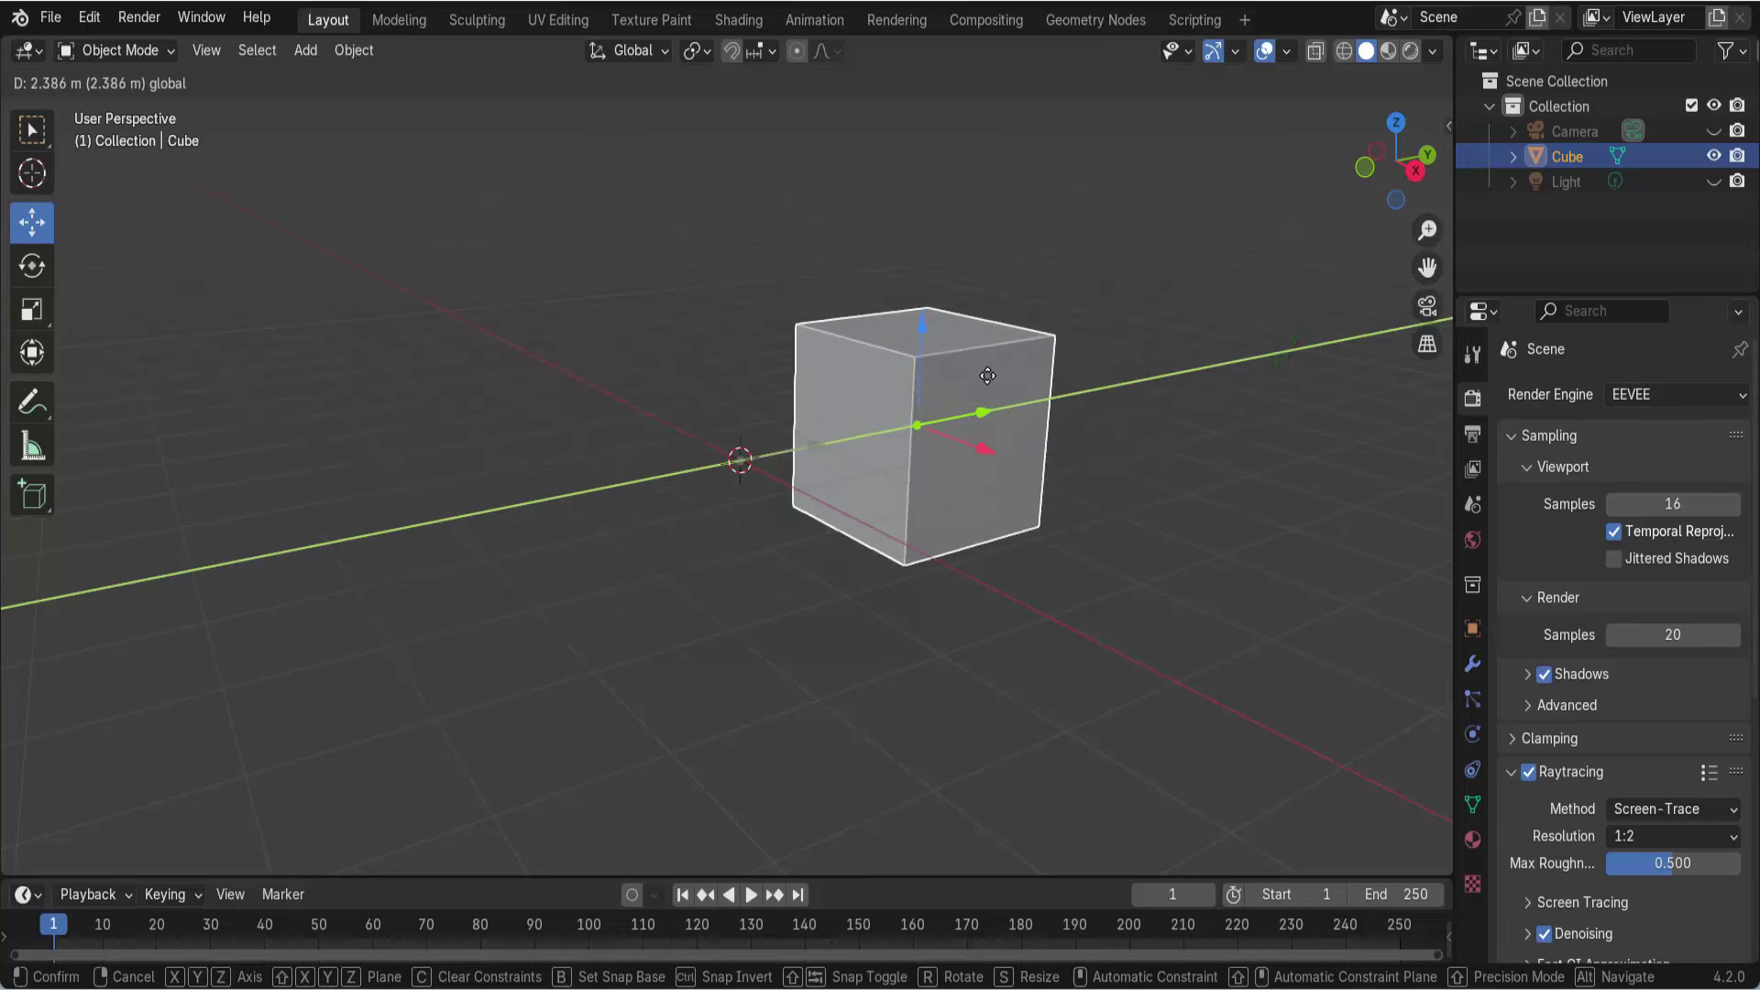
right_click(987, 376)
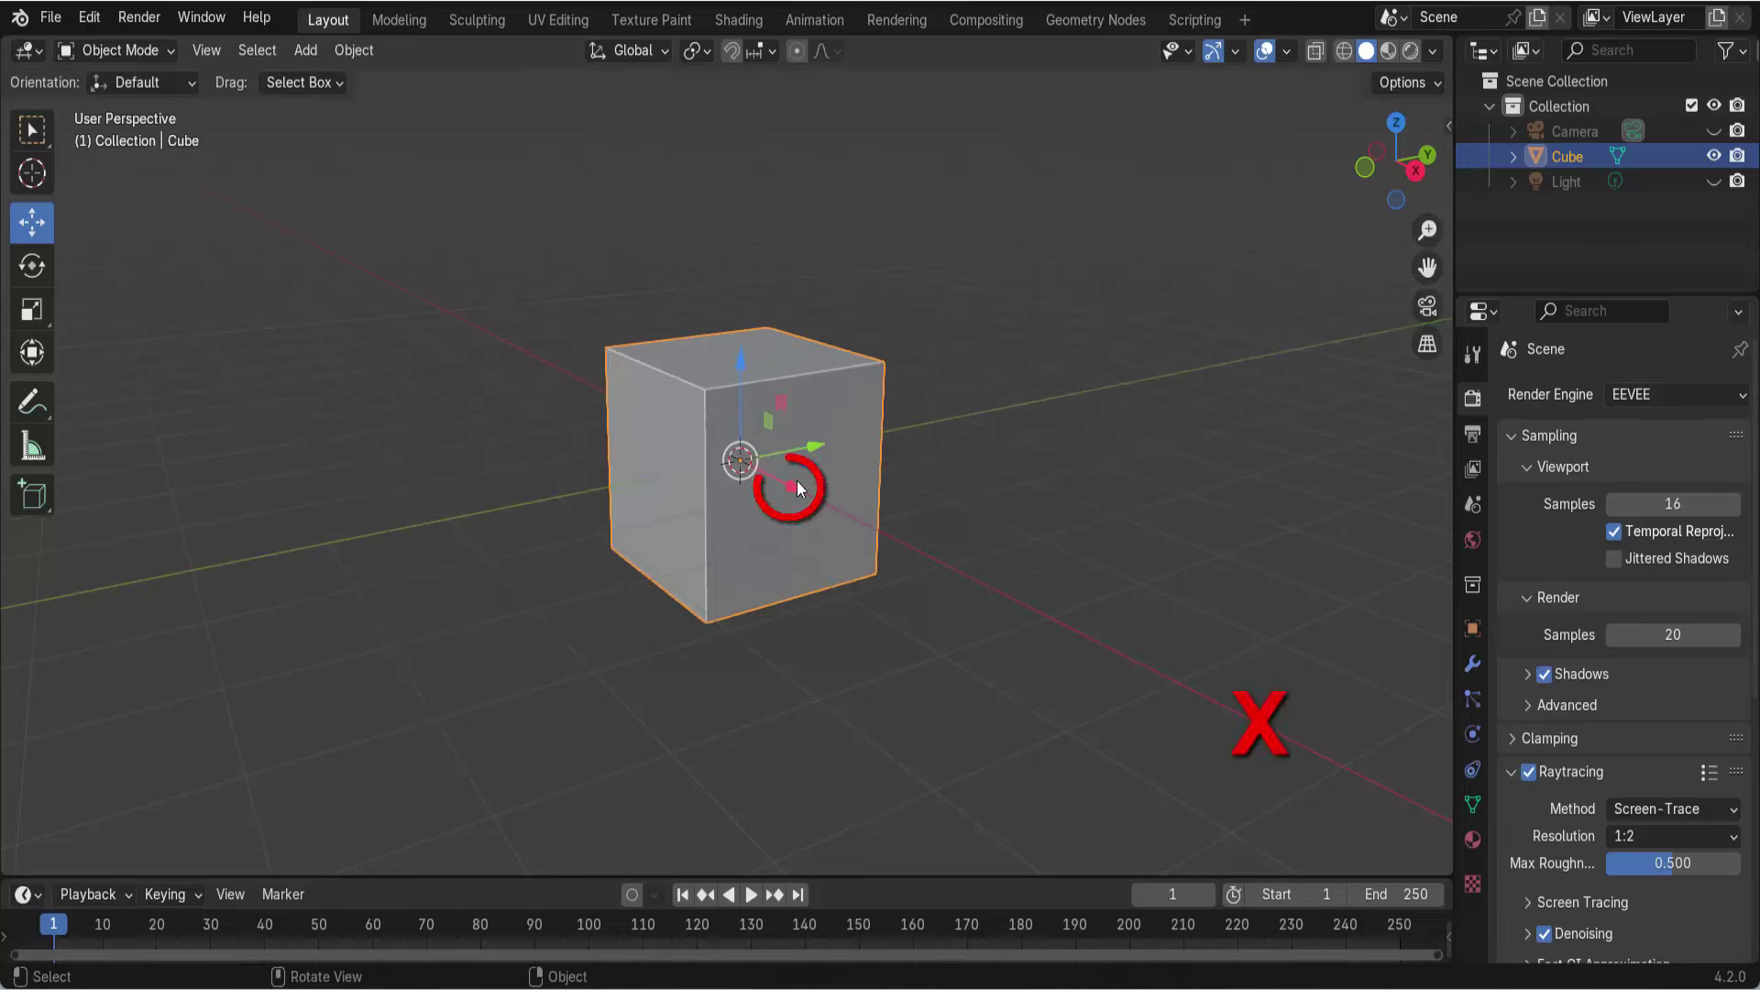
mouse_move(791, 486)
left_mouse_down()
mouse_move(1275, 724)
mouse_move(926, 513)
mouse_move(541, 339)
mouse_move(884, 510)
mouse_move(746, 452)
mouse_move(796, 488)
left_mouse_up()
left_click(41, 274)
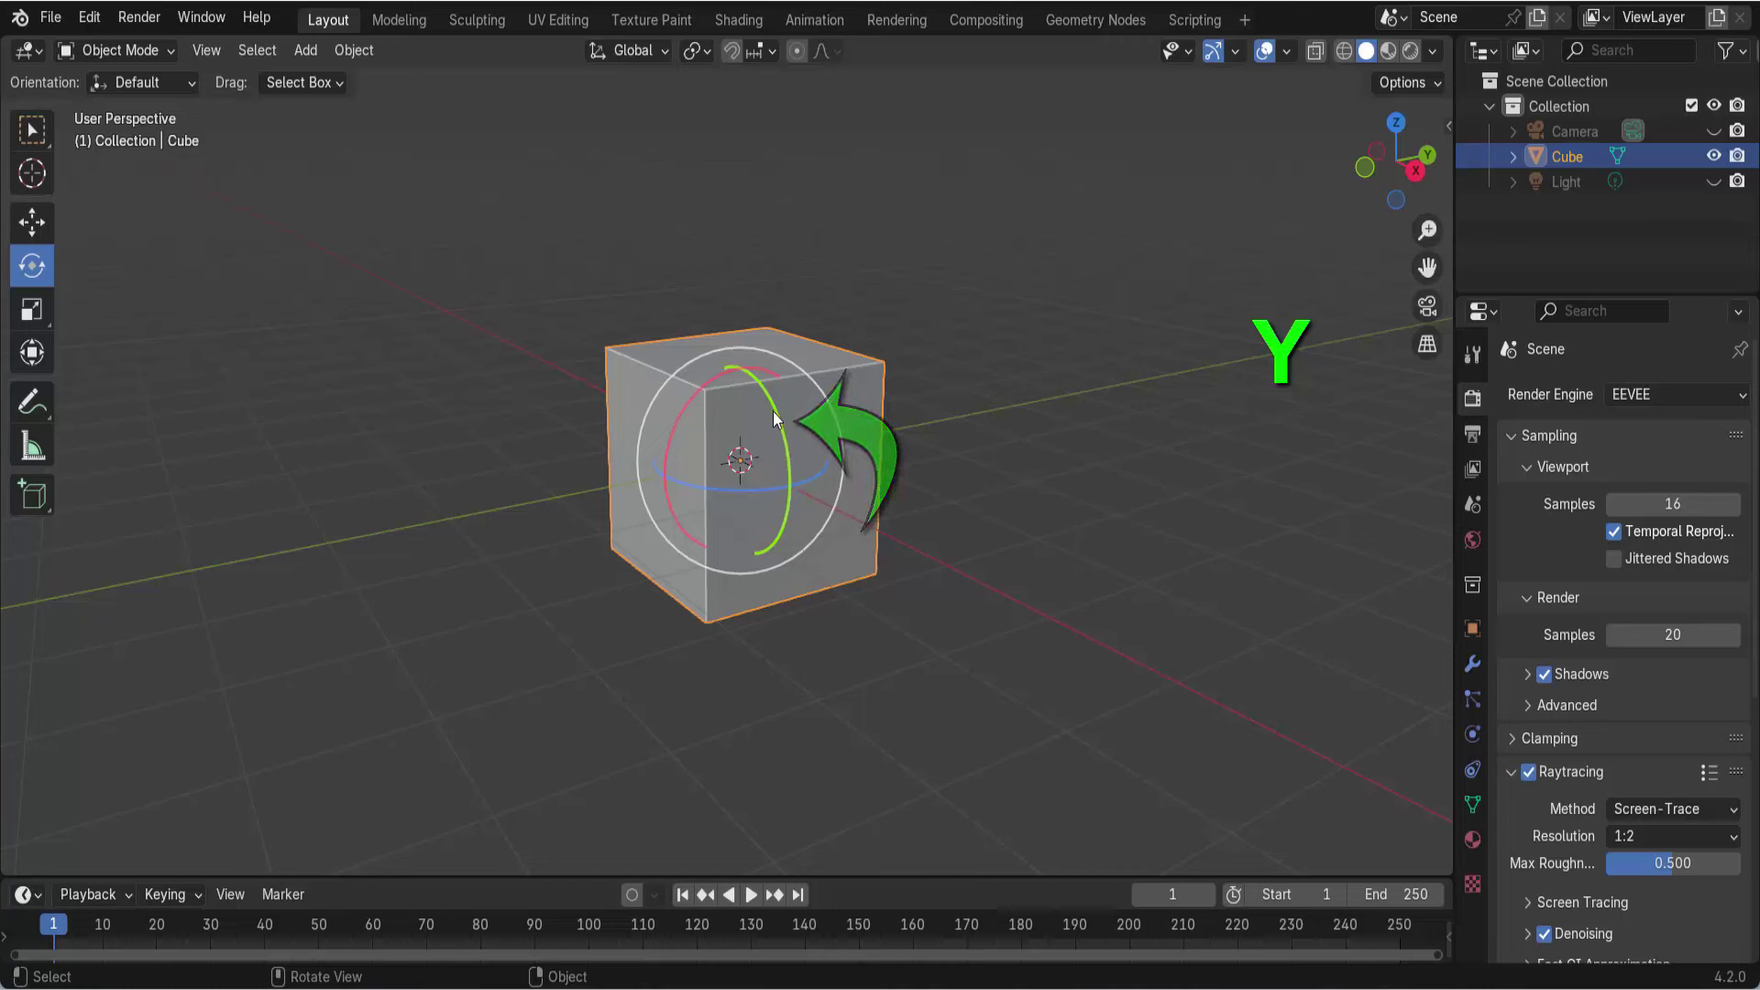
- Trial-rotate the cube about Y, X and the view axis, cancelling each, then deselect it
mouse_move(773, 410)
left_mouse_down()
mouse_move(795, 460)
mouse_move(694, 332)
mouse_move(791, 372)
left_mouse_up()
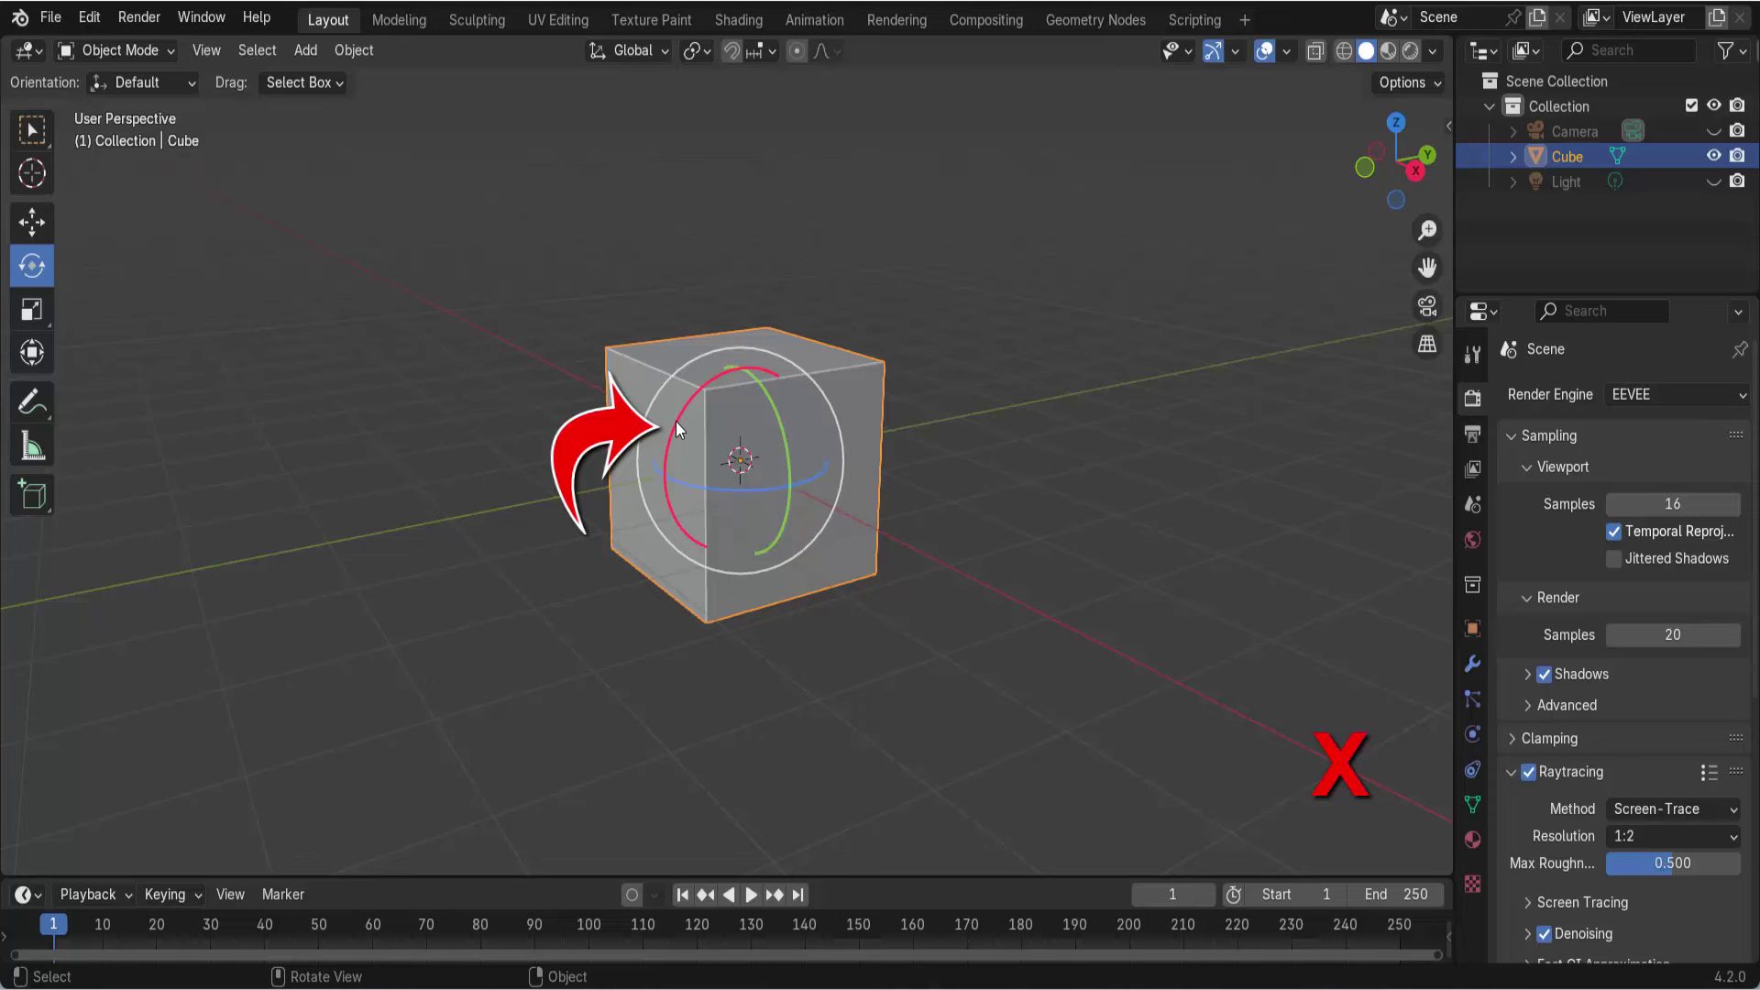
mouse_move(675, 421)
left_mouse_down()
mouse_move(678, 550)
mouse_move(722, 371)
left_mouse_up()
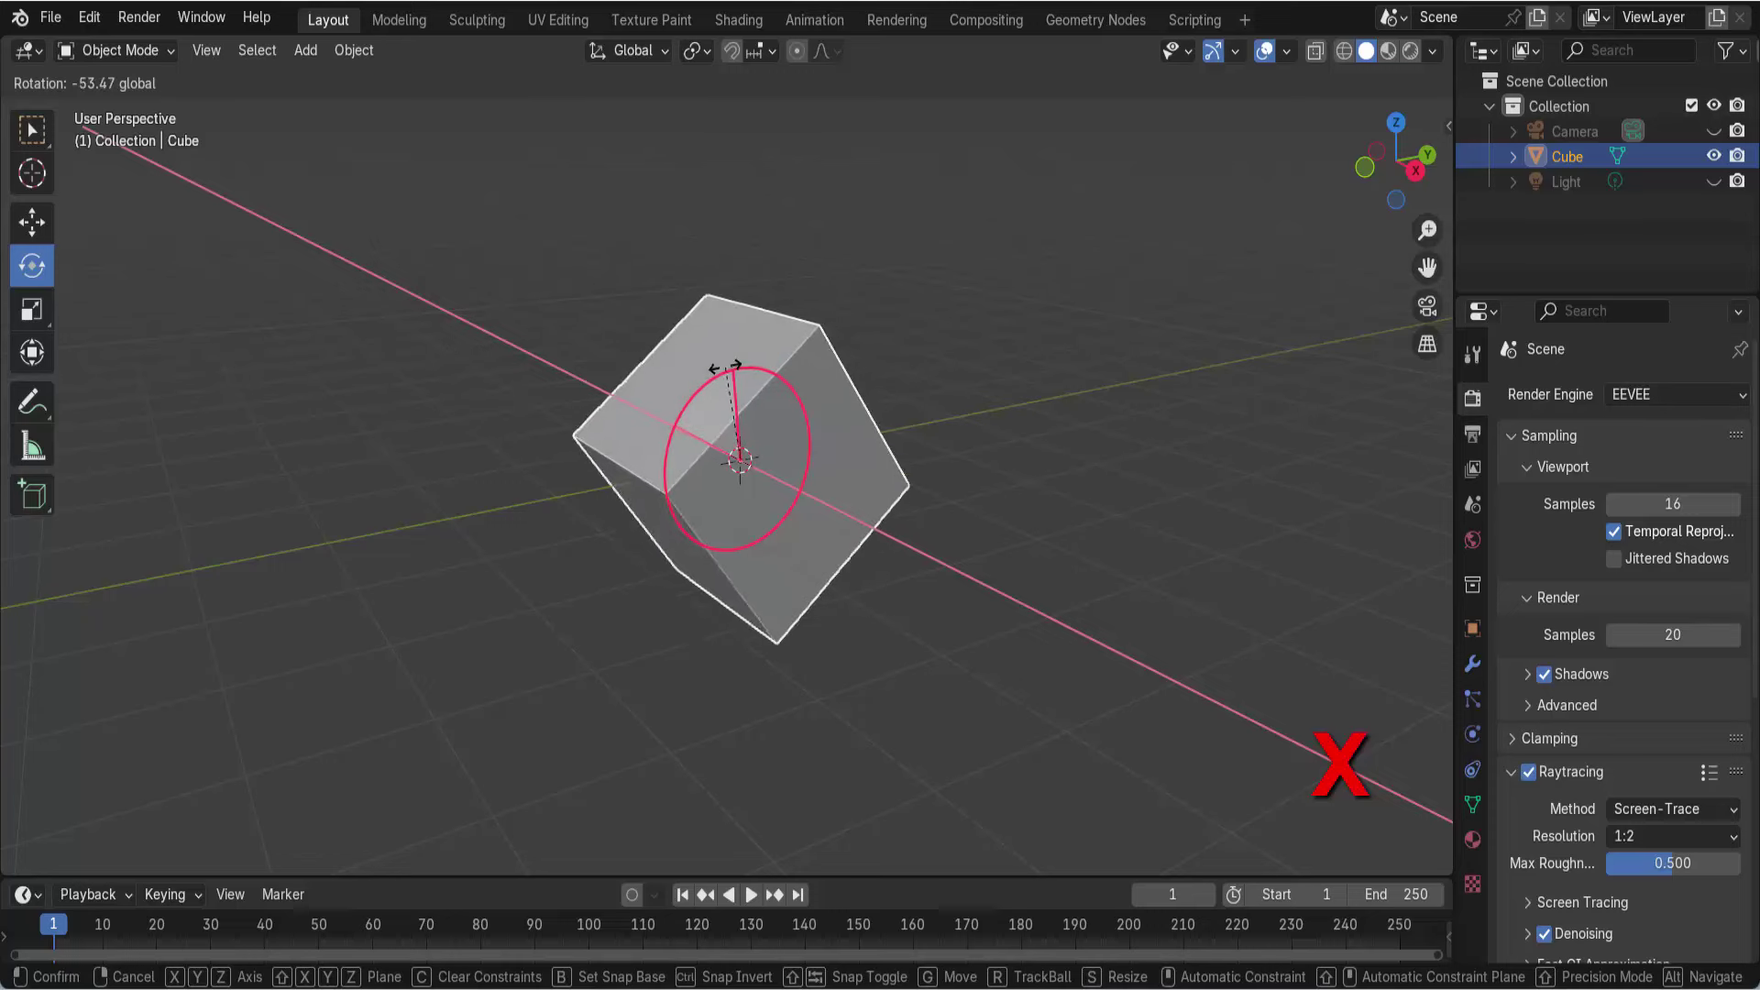
right_click(721, 370)
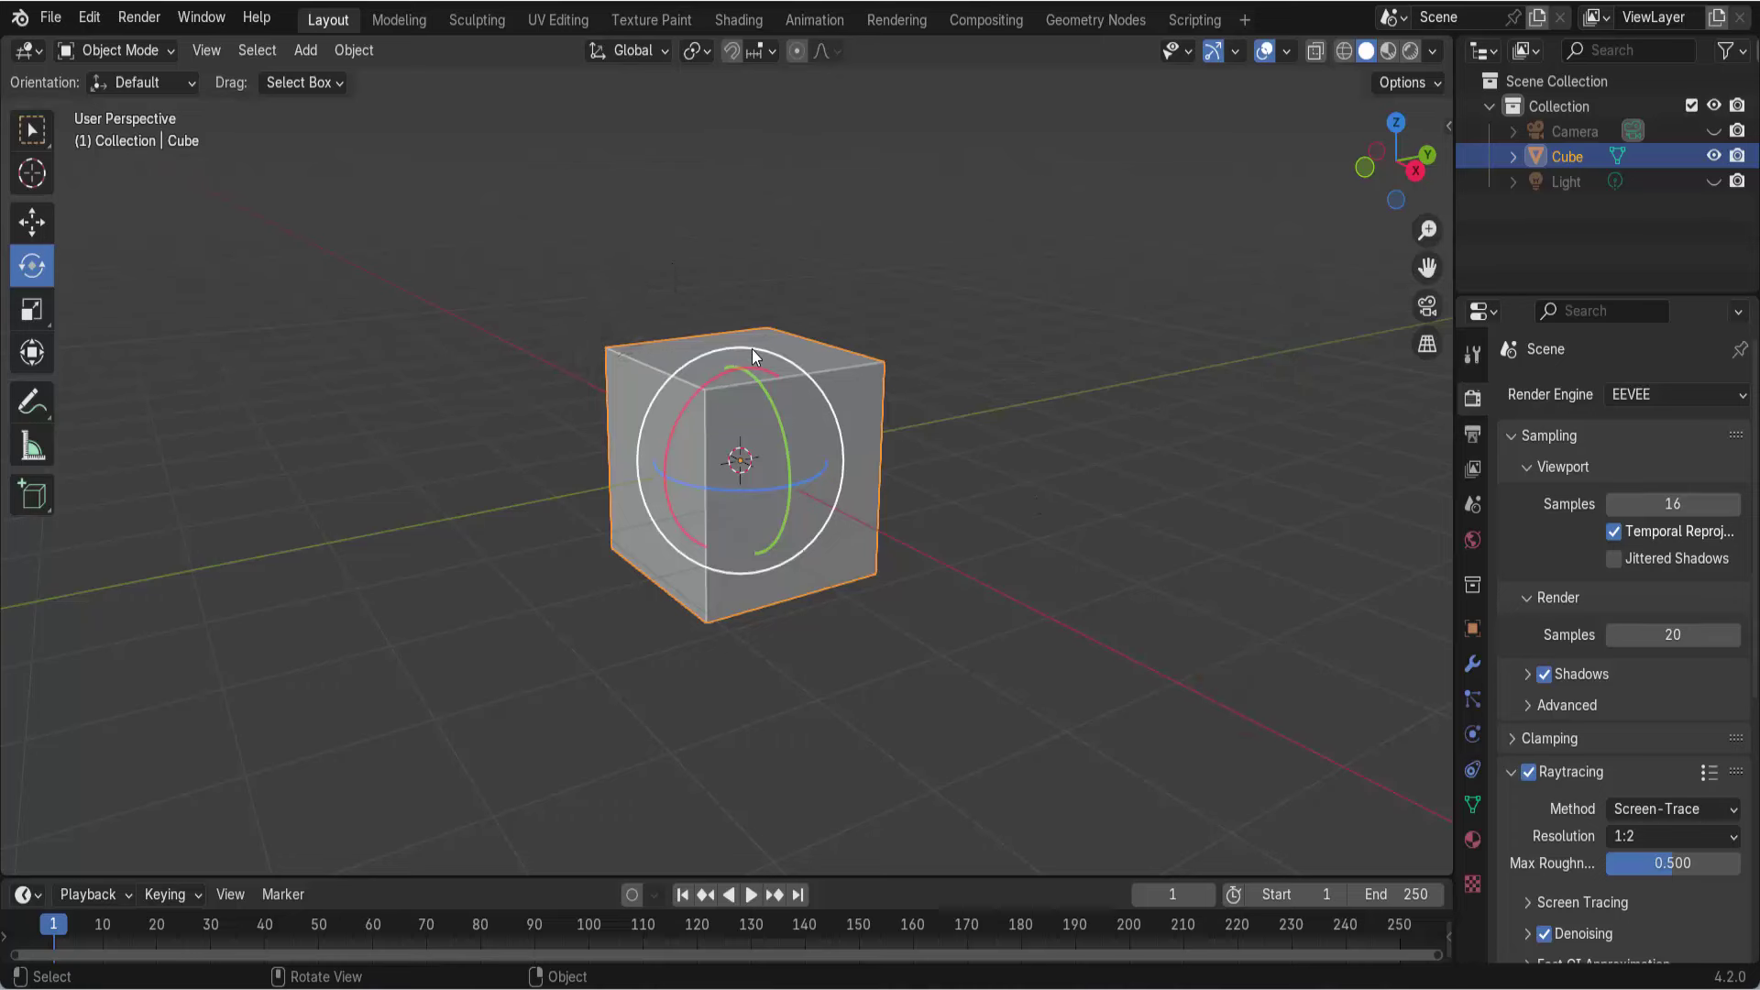
mouse_move(751, 349)
left_mouse_down()
mouse_move(747, 311)
mouse_move(698, 255)
mouse_move(813, 303)
left_mouse_up()
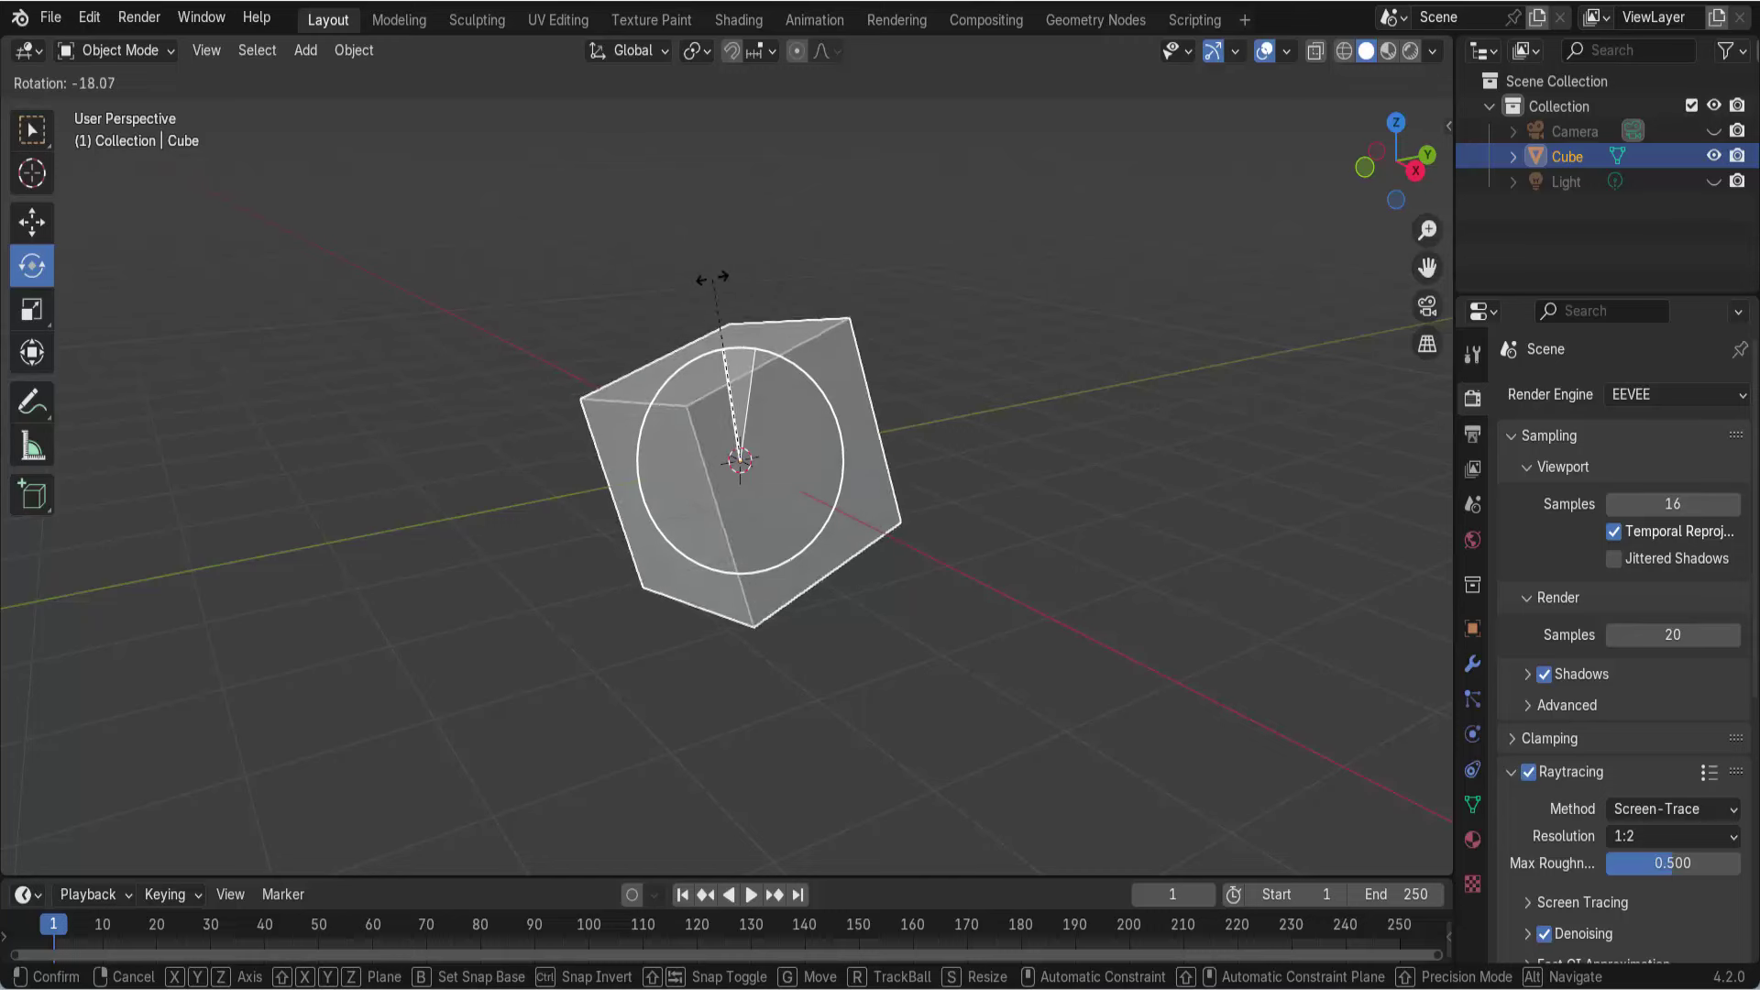
right_click(818, 318)
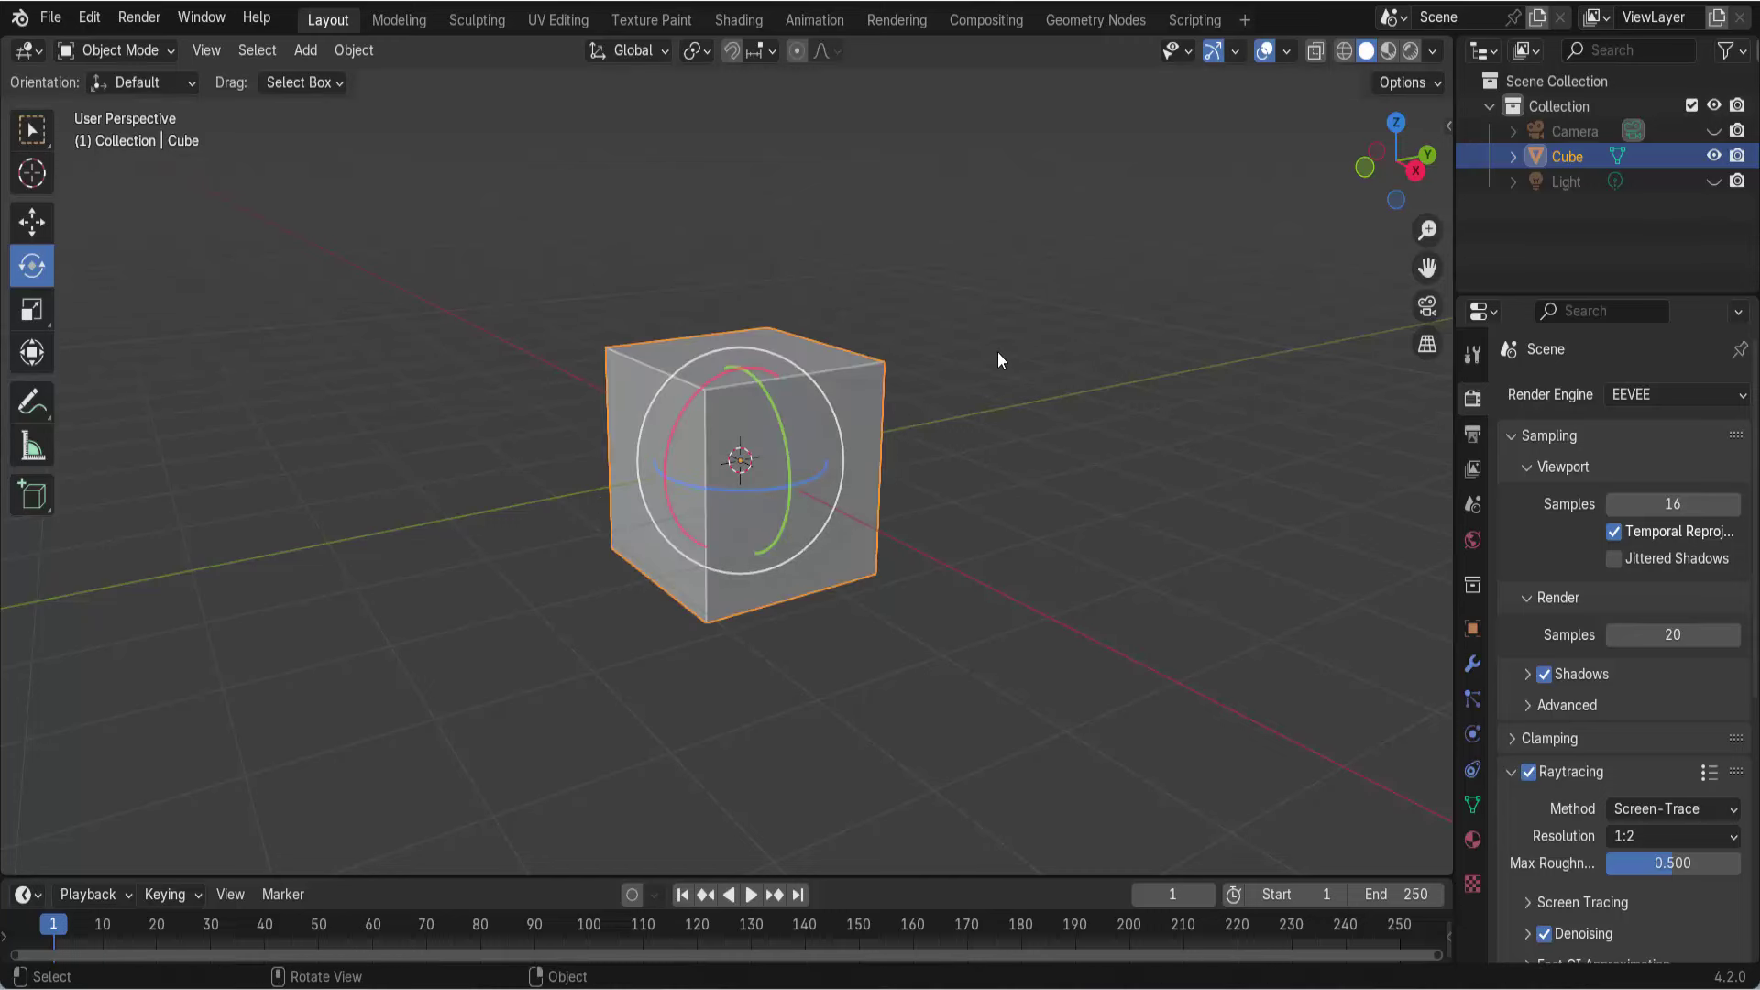
left_click(477, 246)
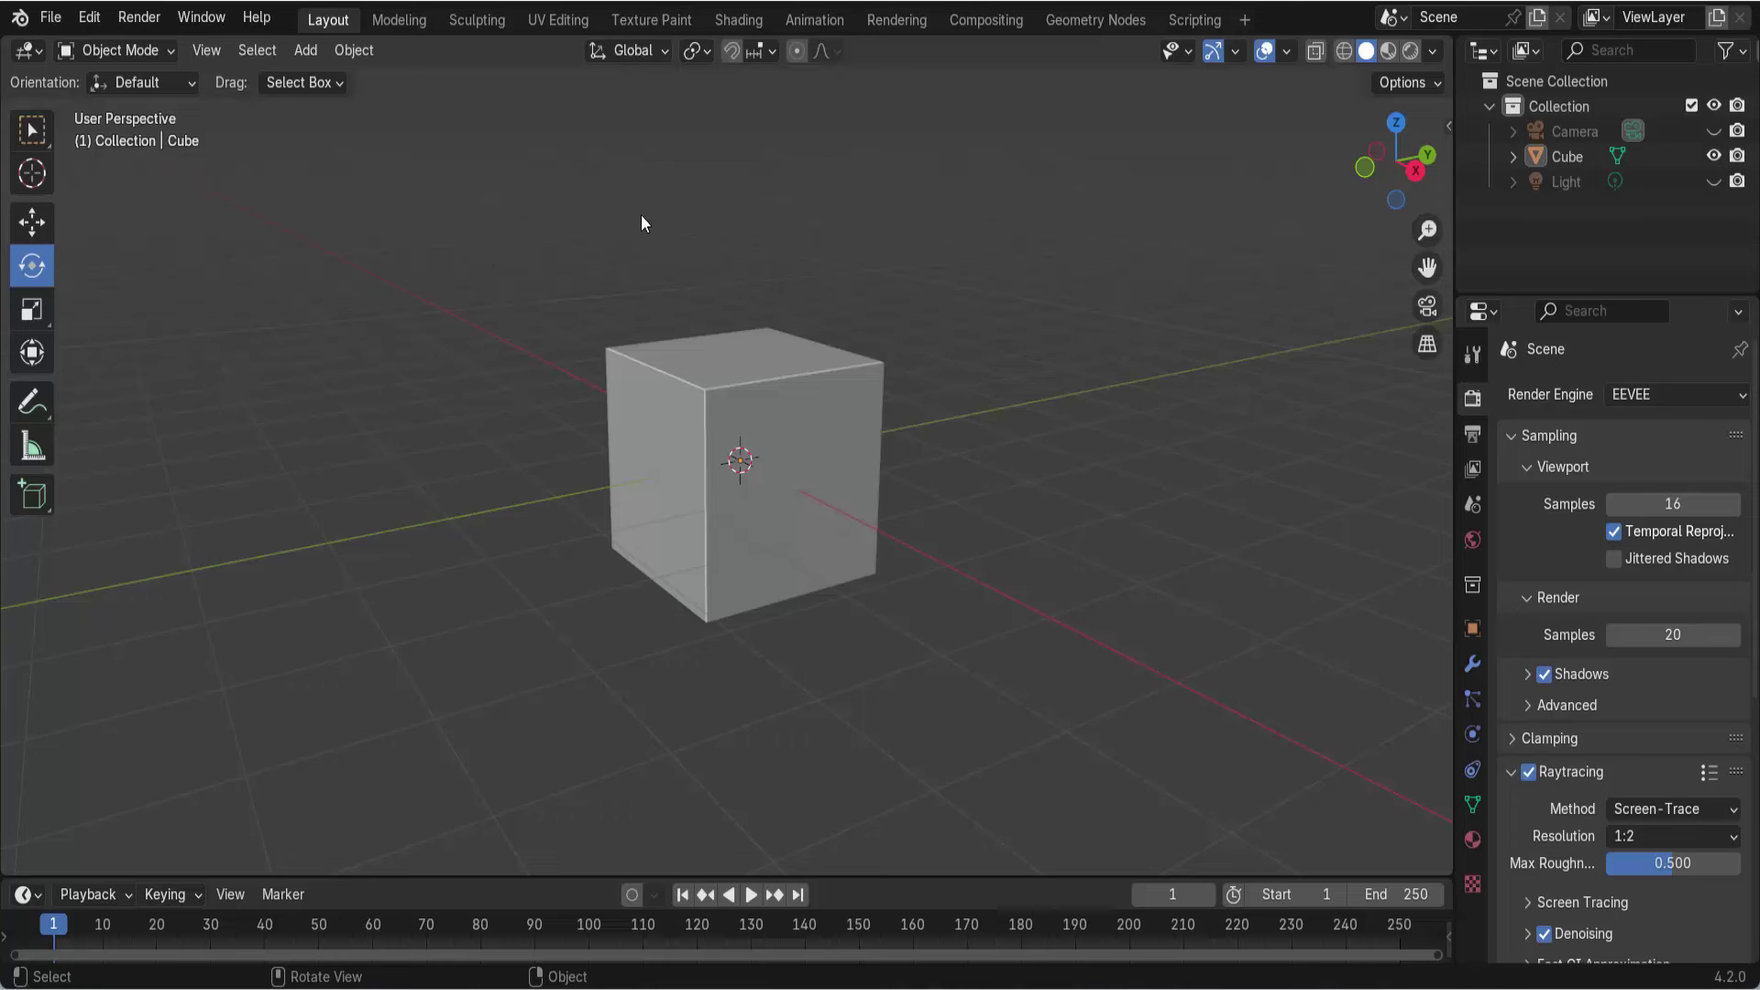
- Switch the cube into Edit Mode and widen the toolbar to browse the labelled tools
left_click(174, 49)
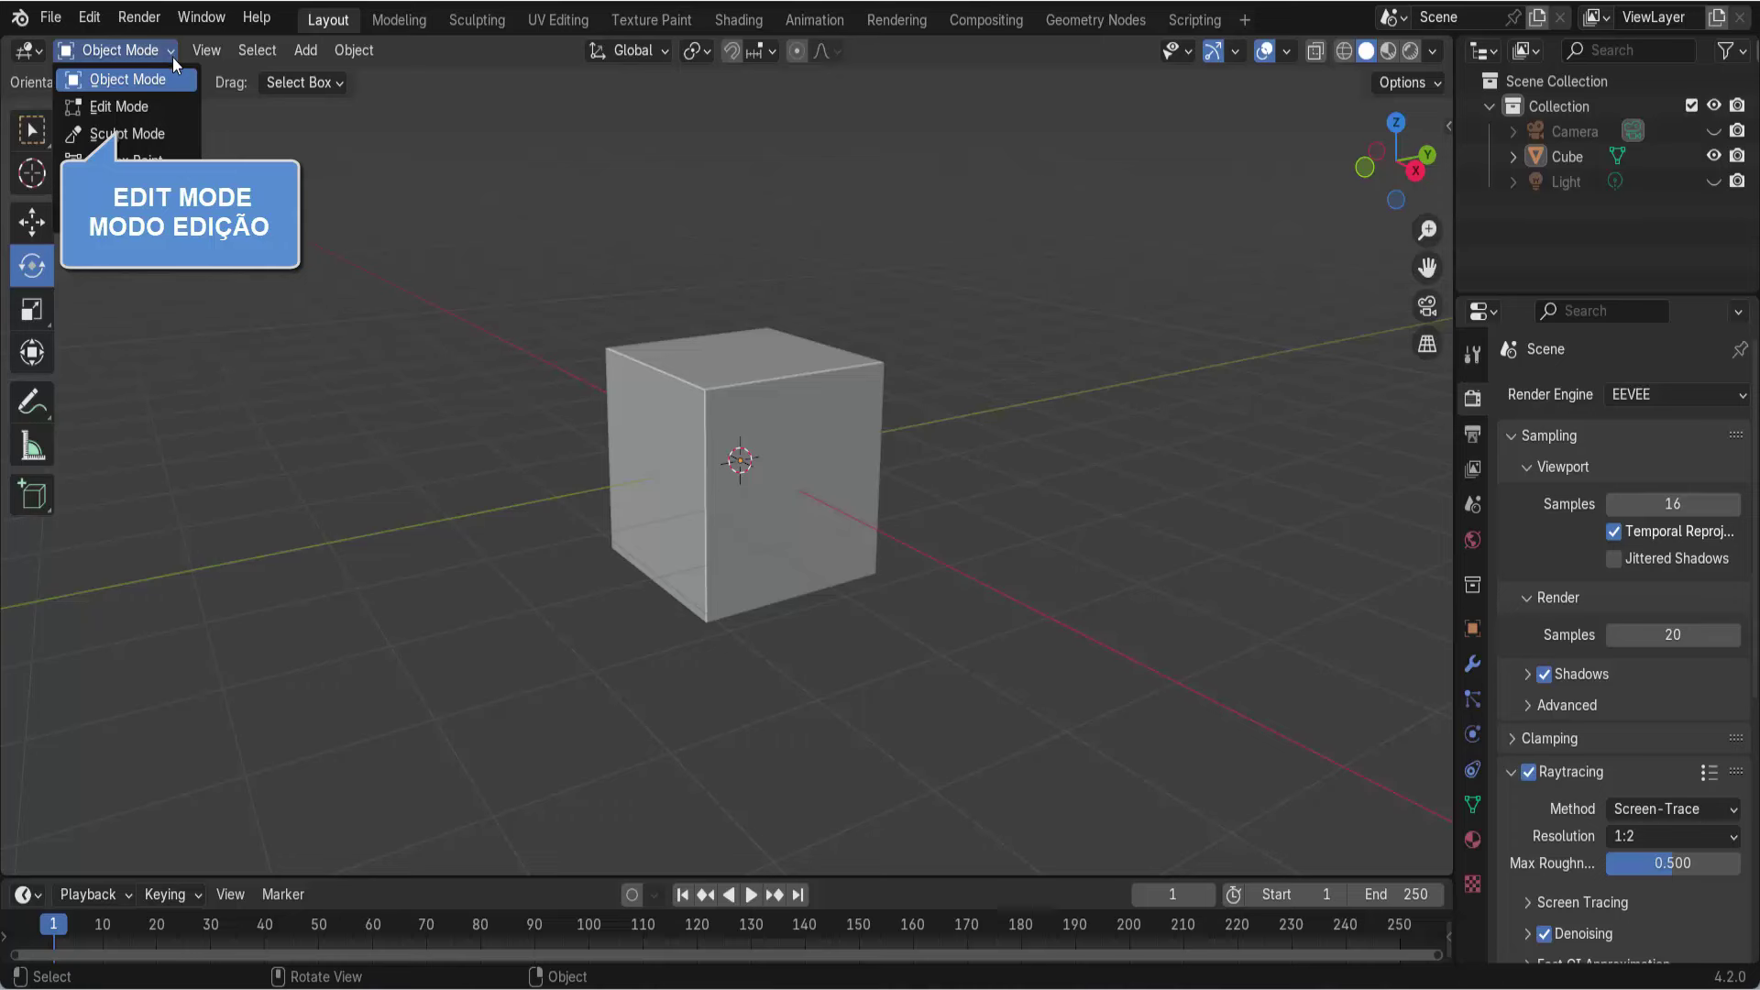
left_click(140, 108)
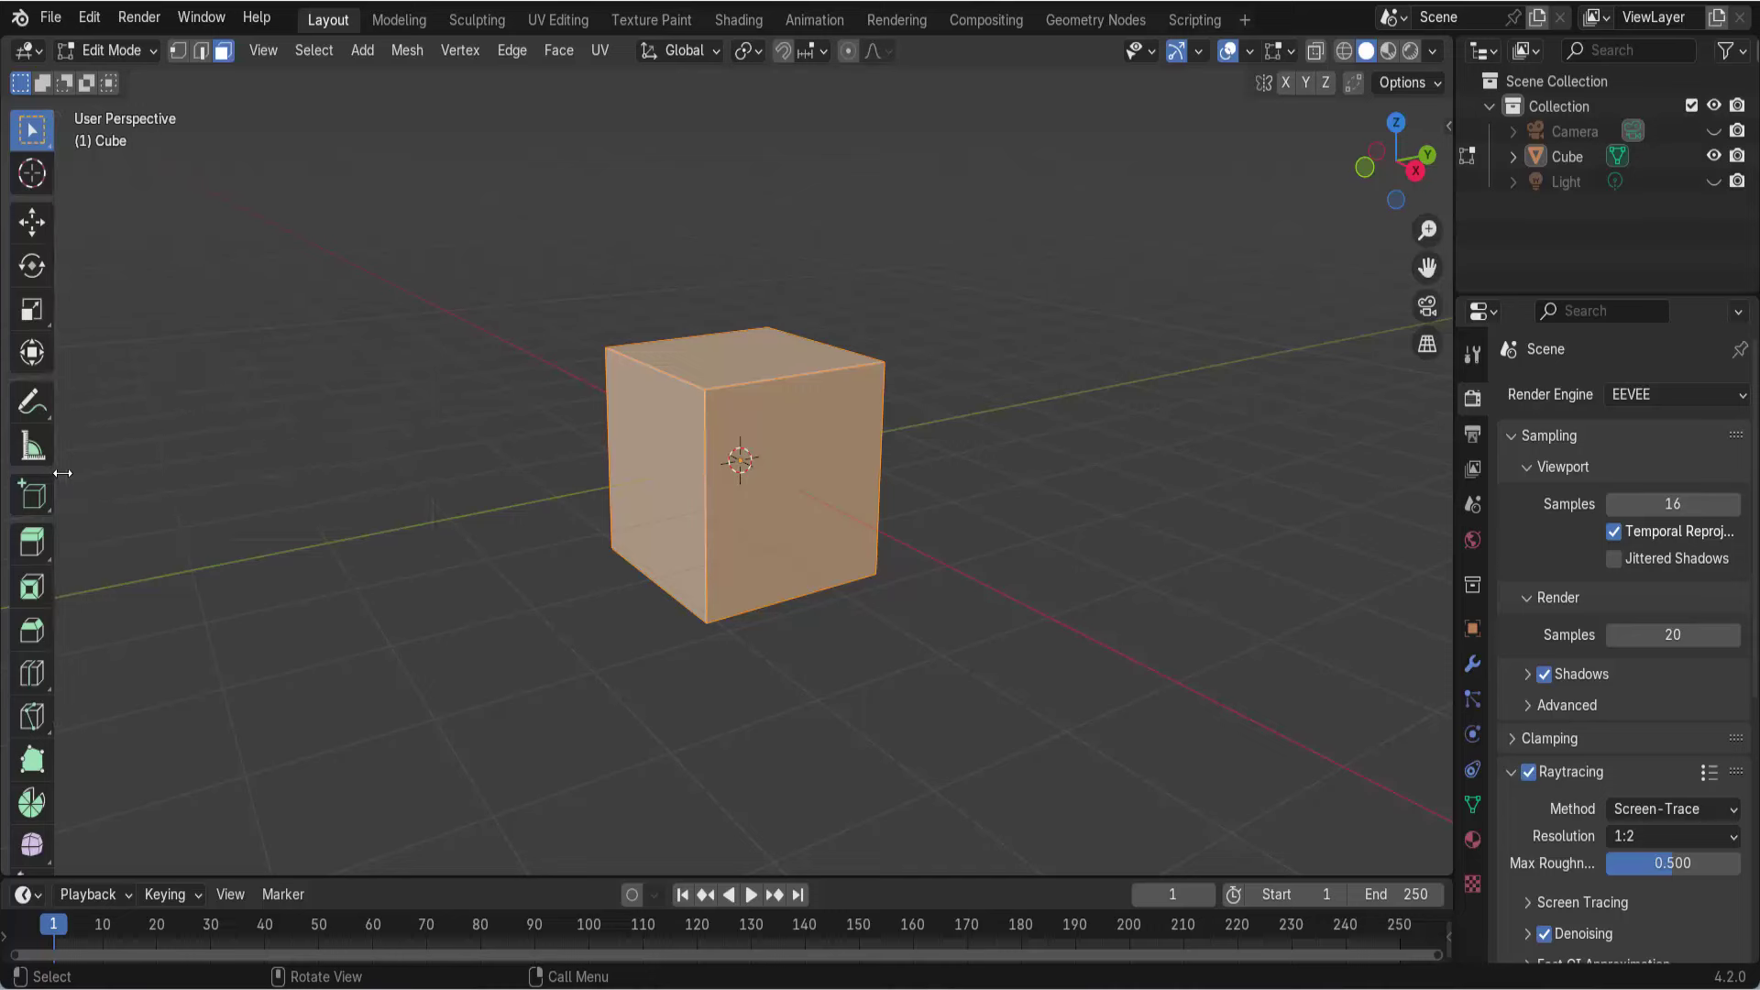
left_click_drag(80, 477, 149, 480)
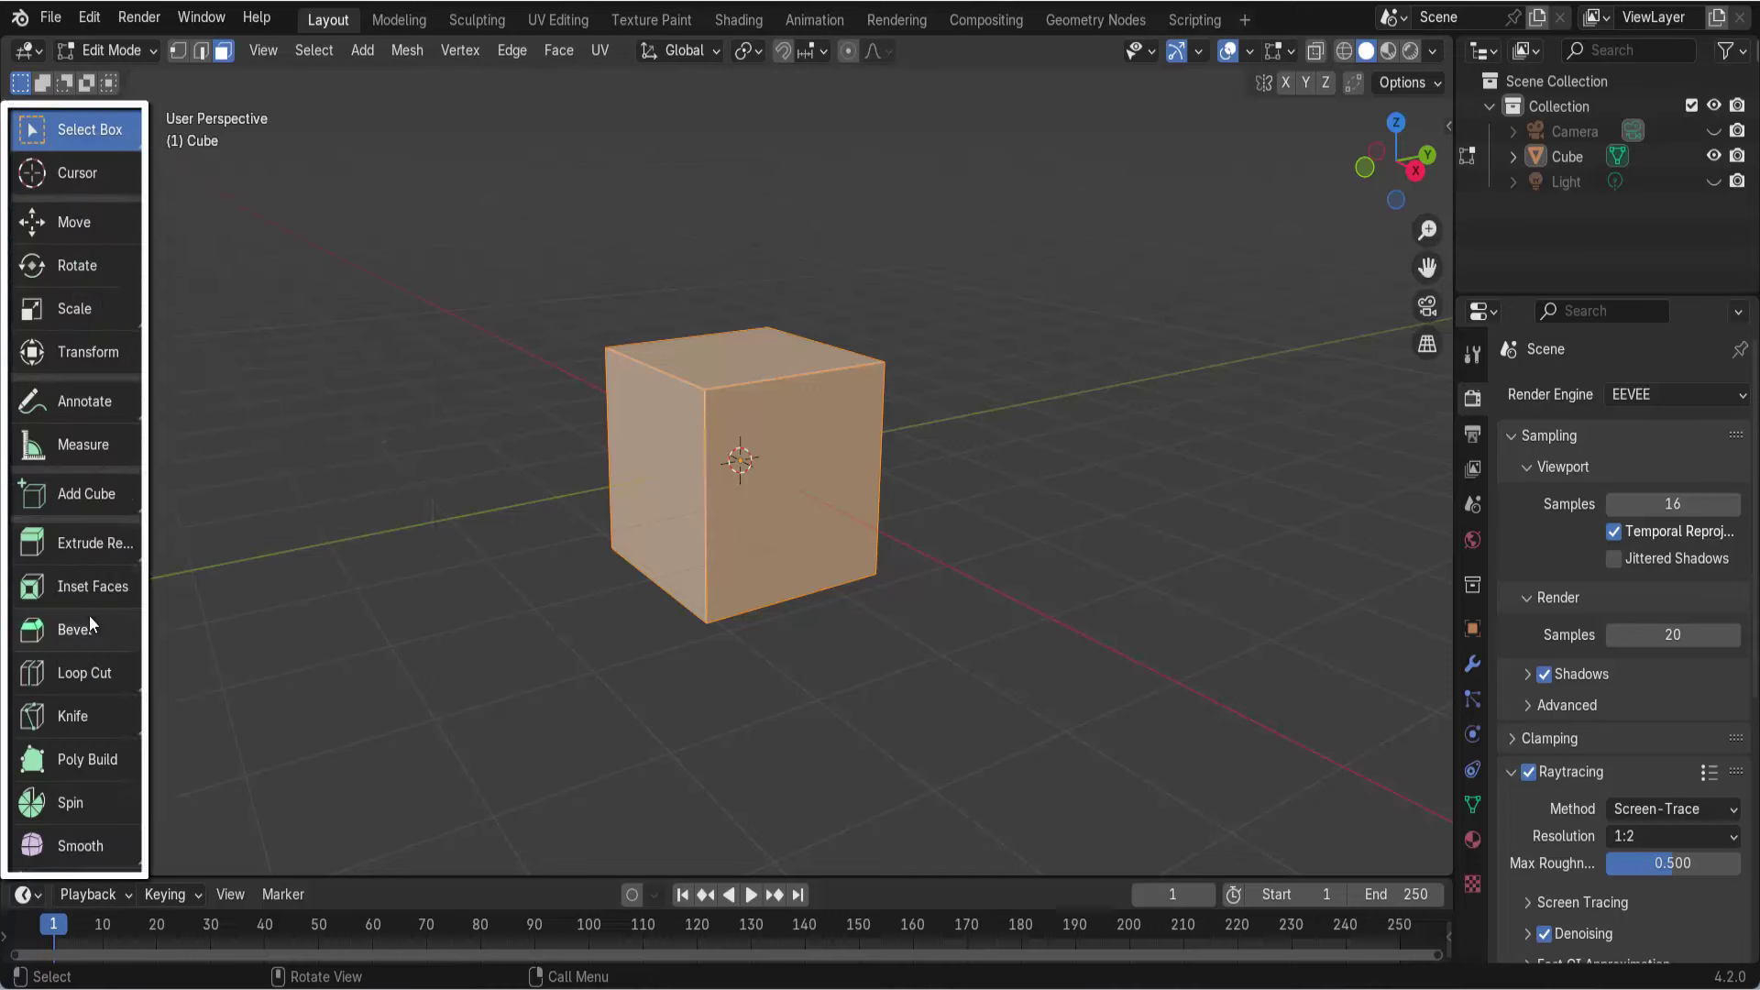
scroll(90, 614, "down", 2)
scroll(90, 615, "down", 2)
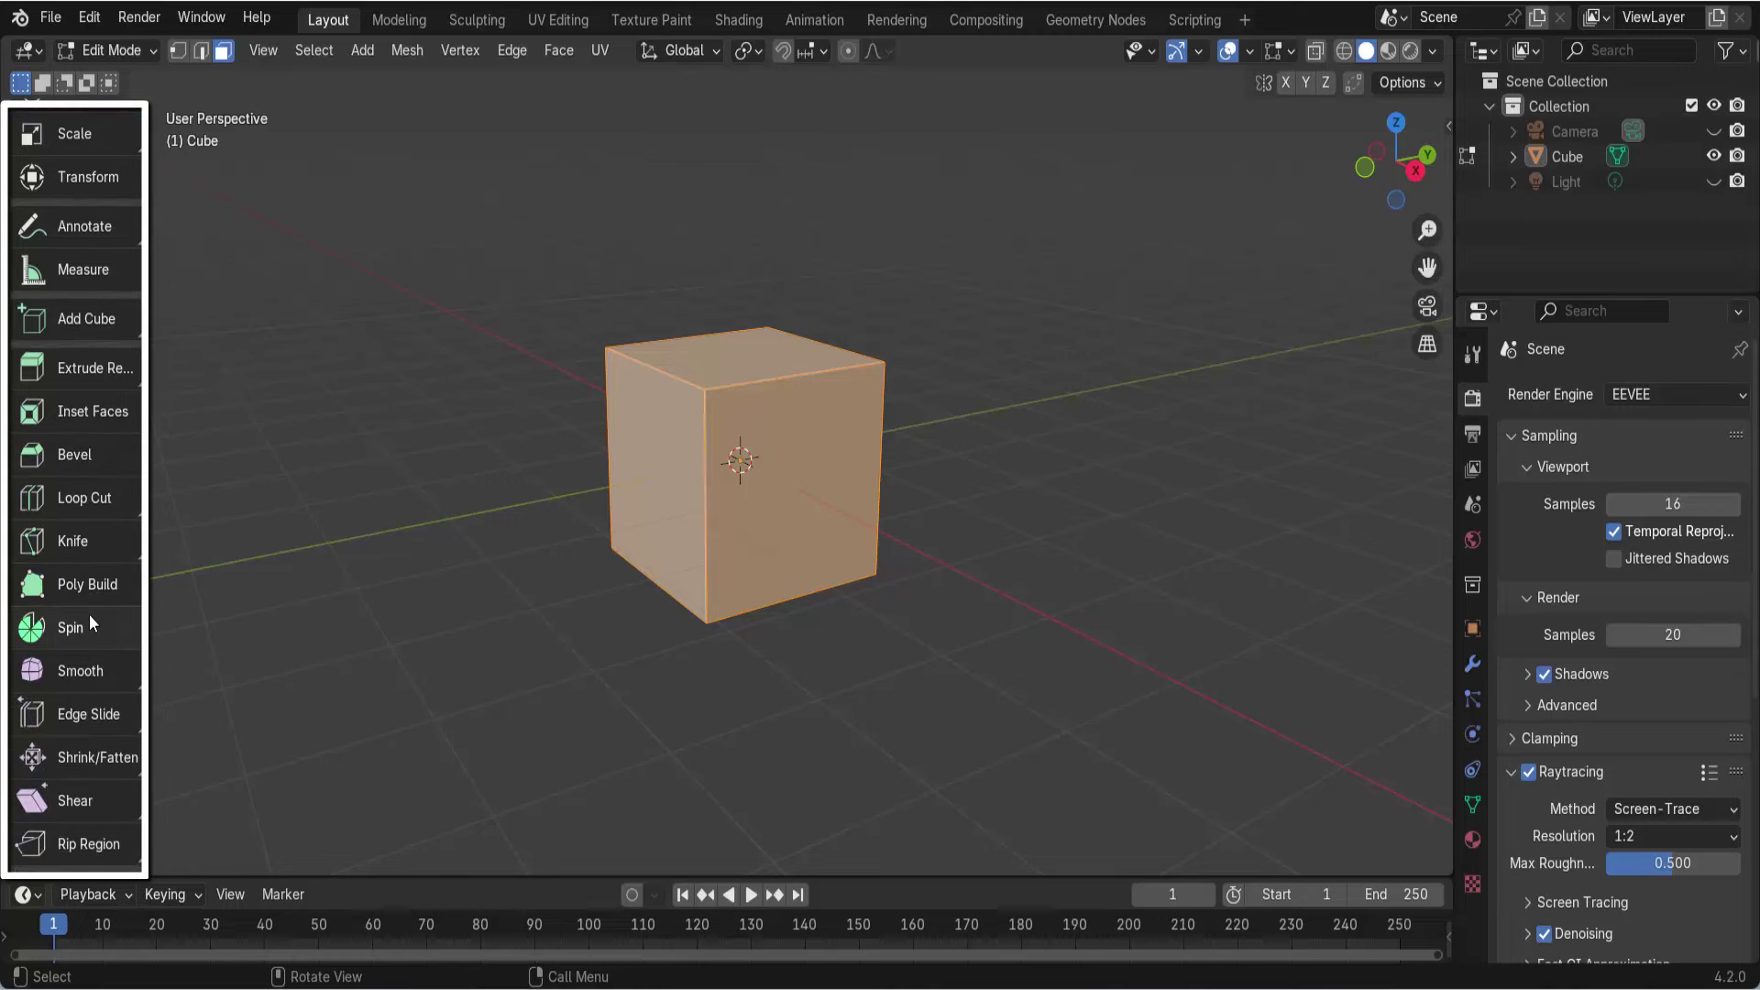
scroll(89, 614, "up", 4)
scroll(88, 577, "down", 2)
scroll(88, 577, "up", 2)
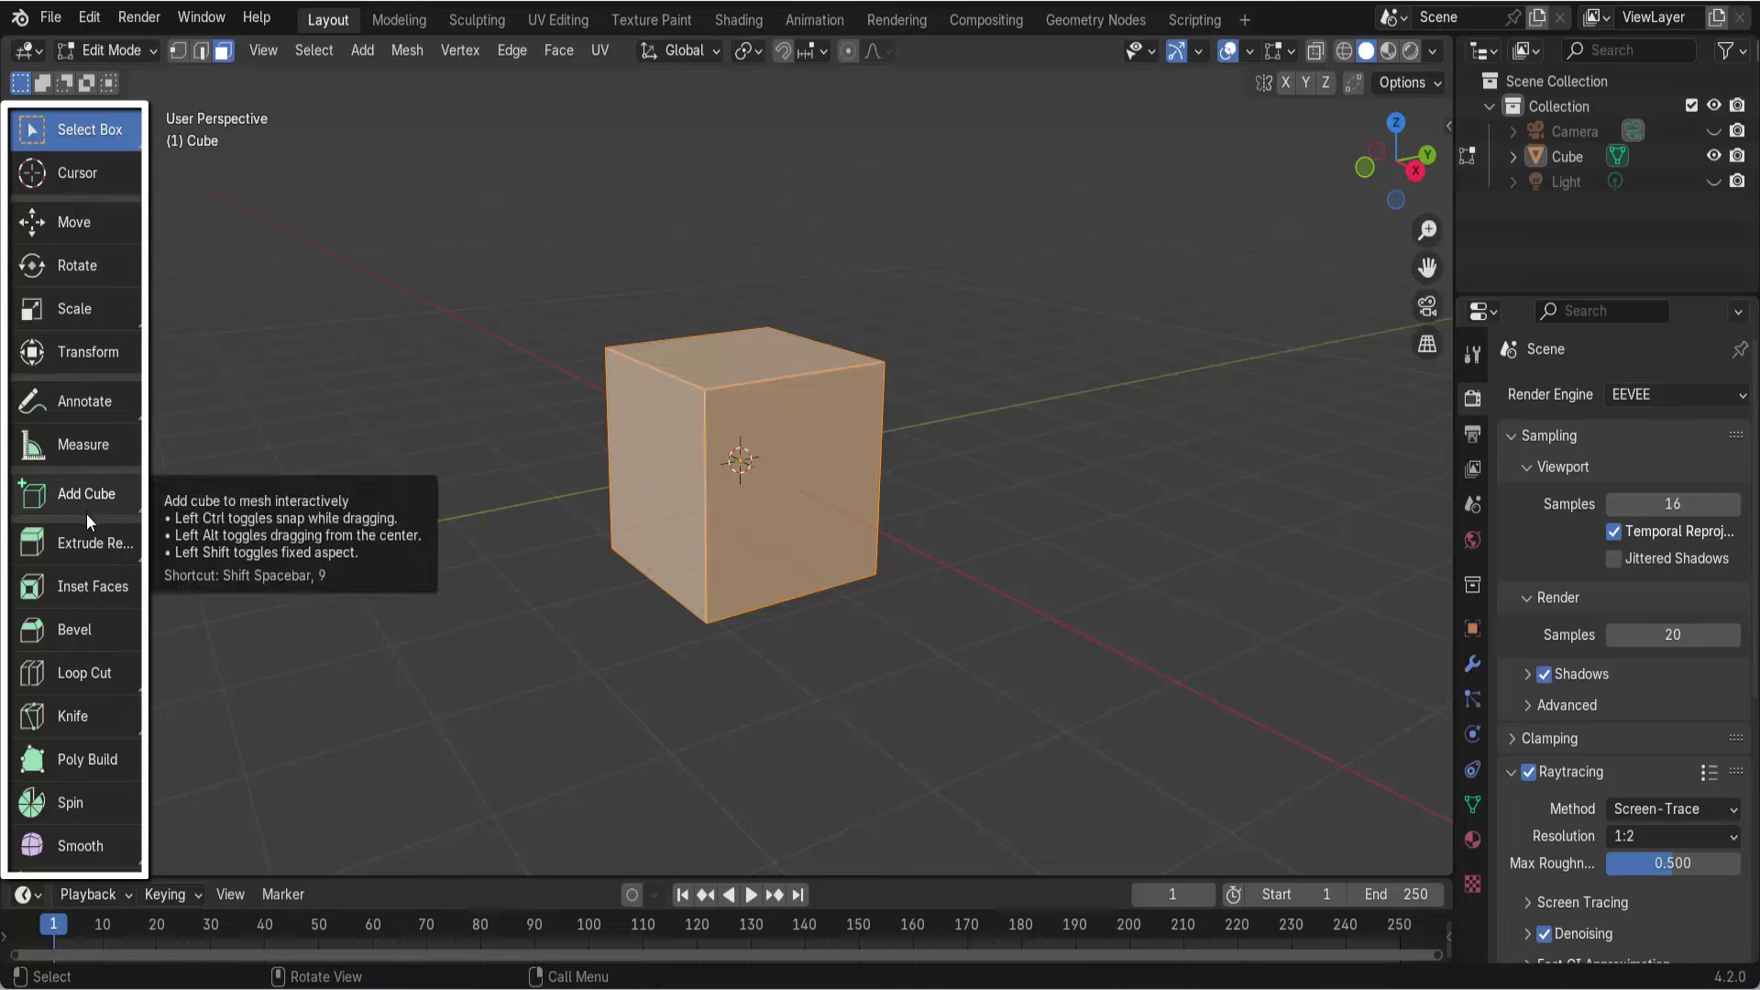
scroll(86, 514, "down", 1)
scroll(87, 515, "down", 3)
scroll(86, 515, "up", 1)
scroll(86, 515, "up", 2)
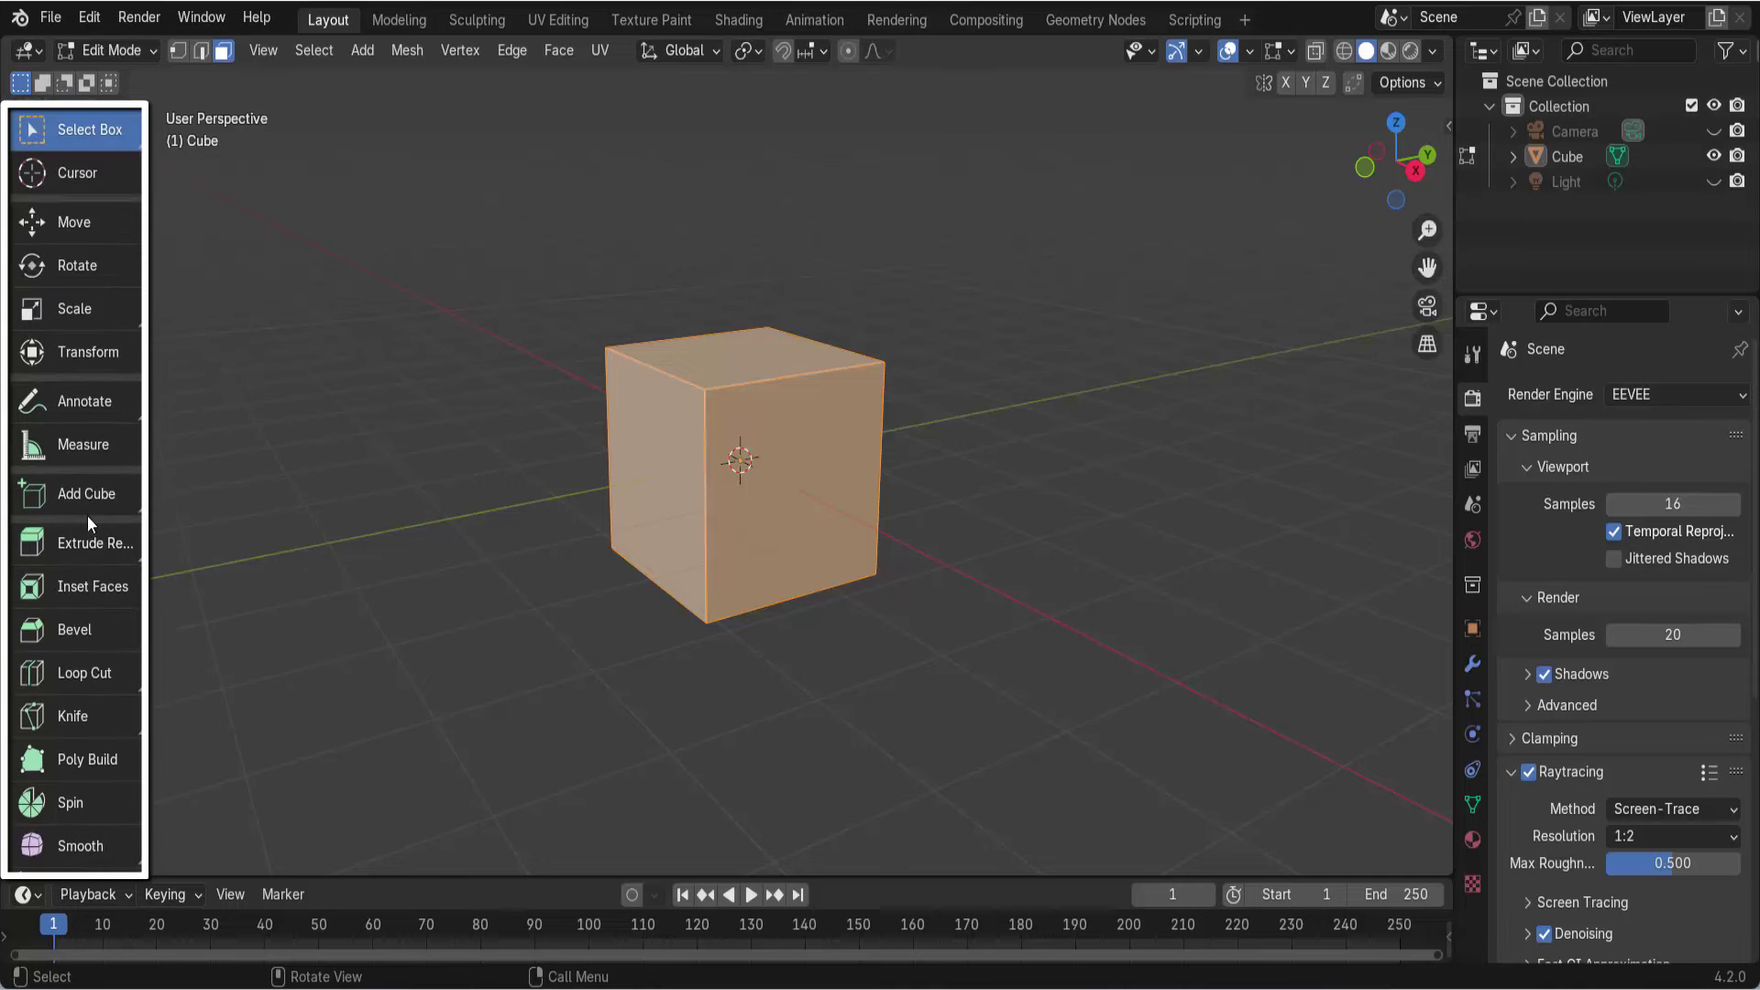
scroll(87, 515, "down", 1)
scroll(88, 523, "down", 3)
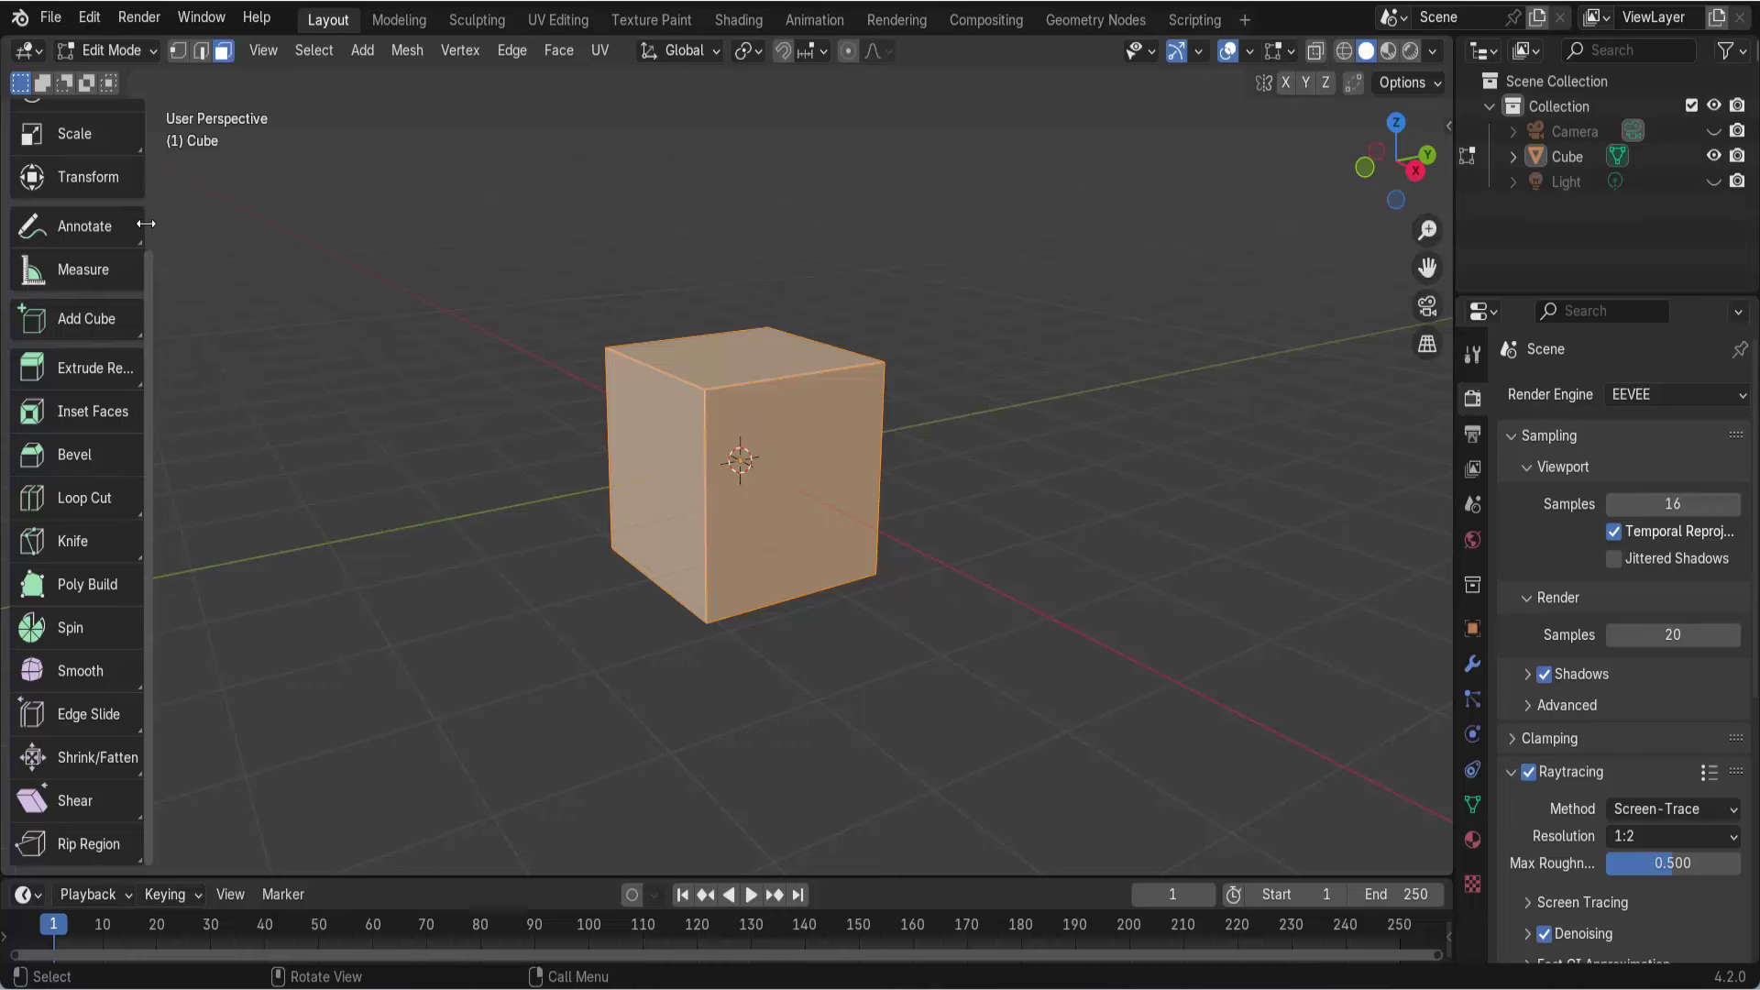
- Narrow the toolbar back to a single icon column
left_click_drag(146, 224, 103, 230)
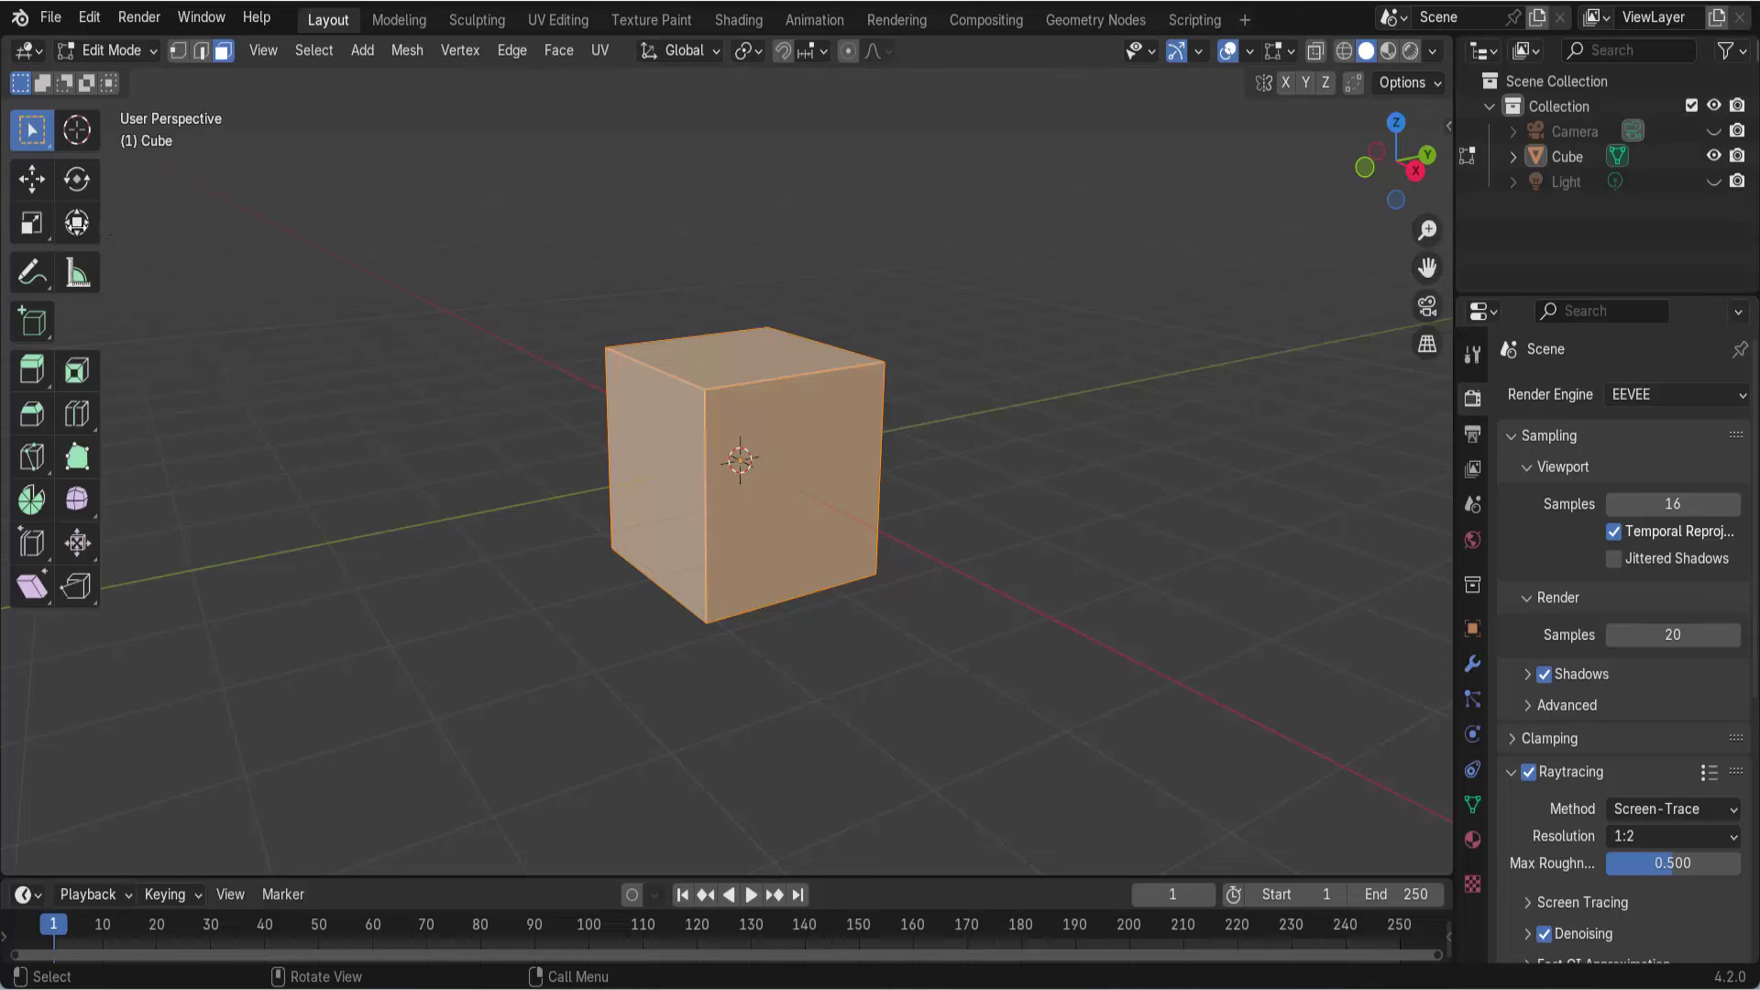
left_click_drag(104, 230, 56, 232)
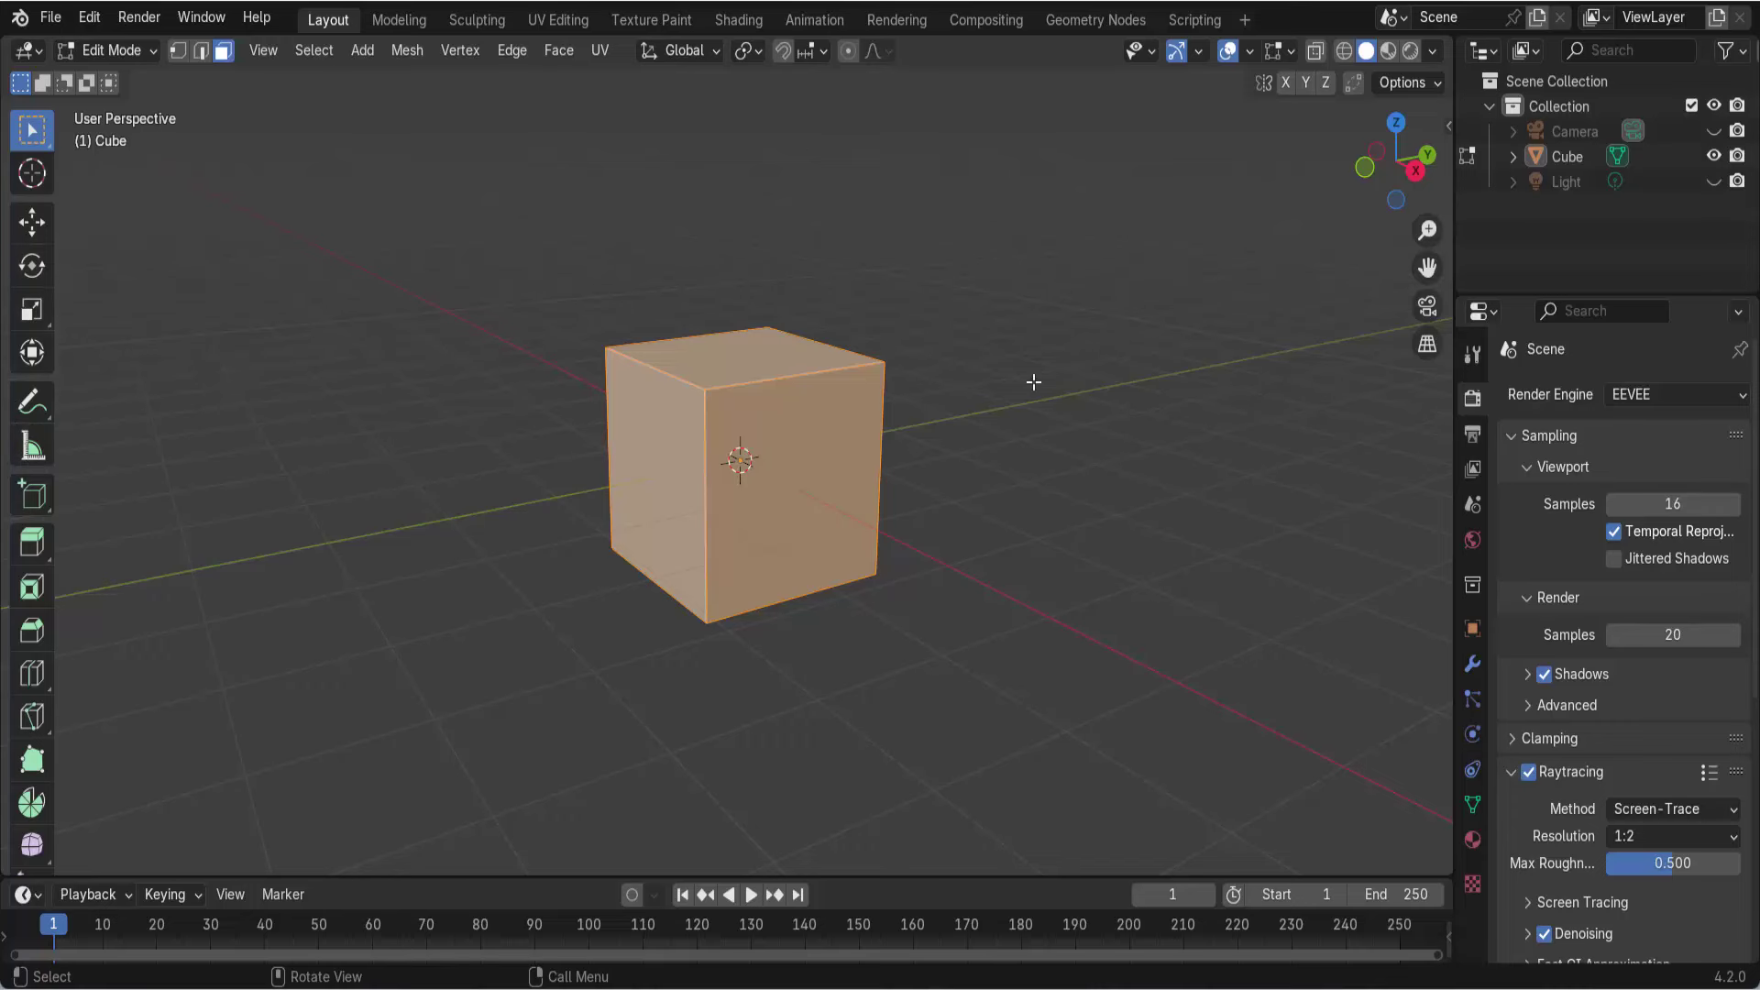
middle_click_drag(1014, 440, 1028, 451)
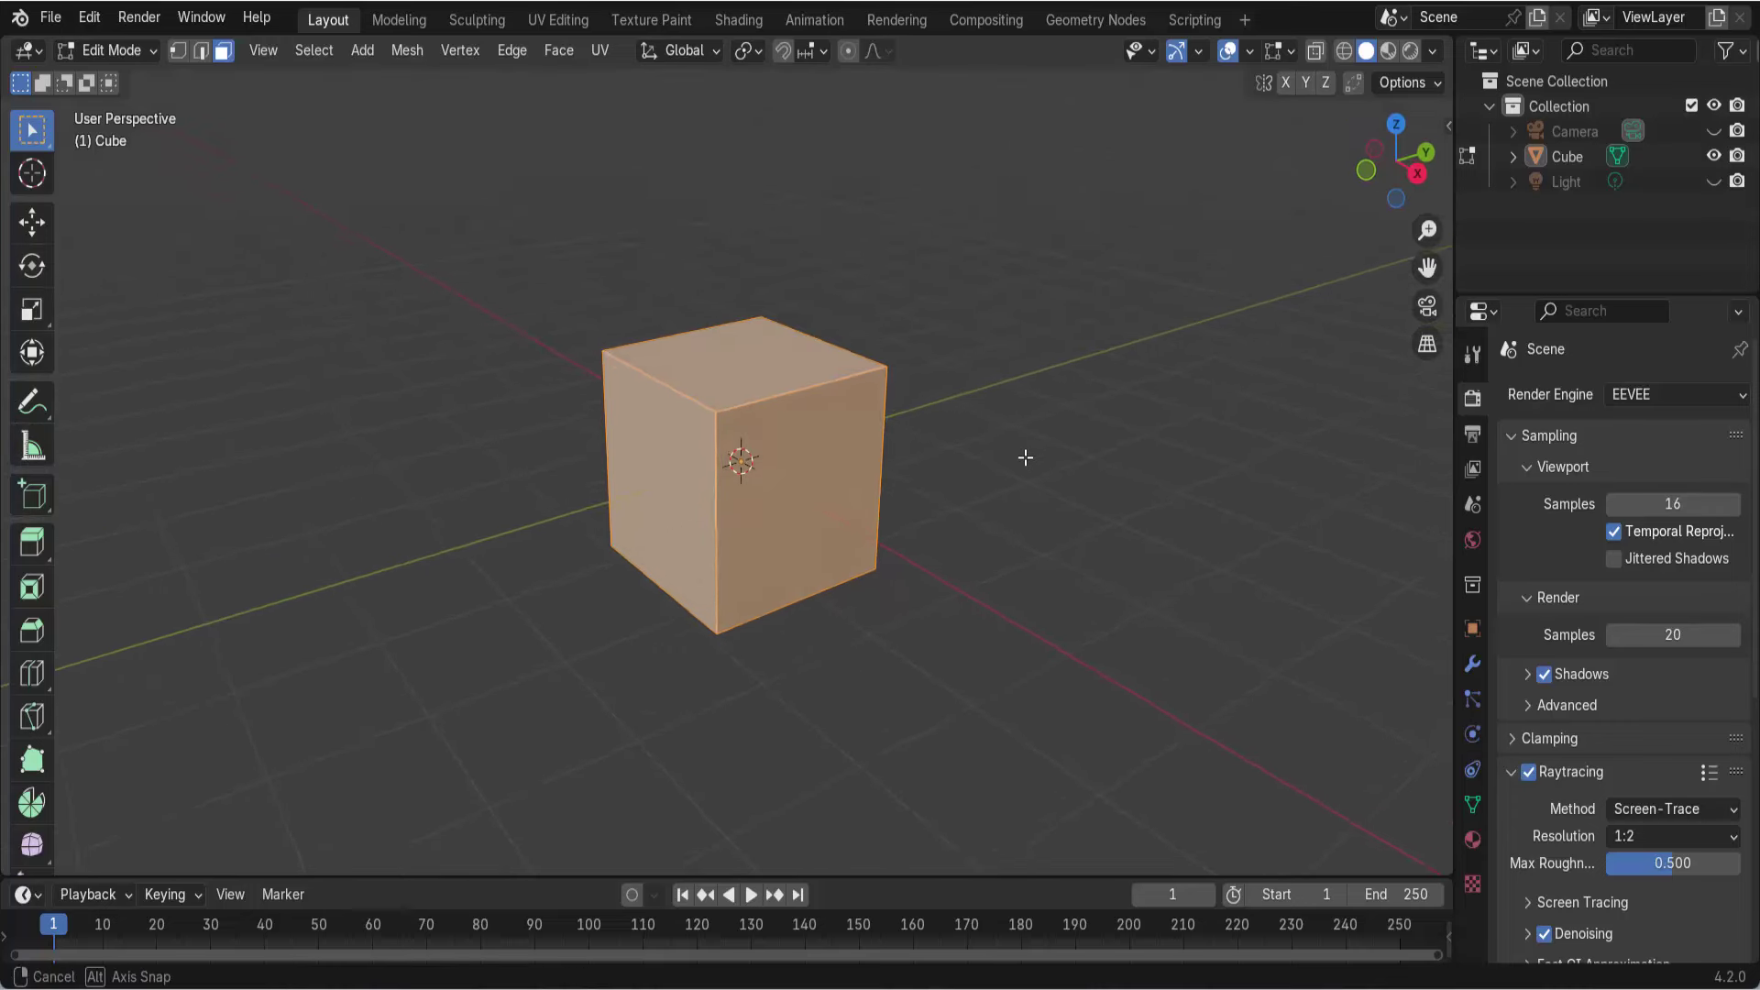
- Enable Wireframe shading, use vertex select, and pick the cube's top vertex
left_click(1344, 50)
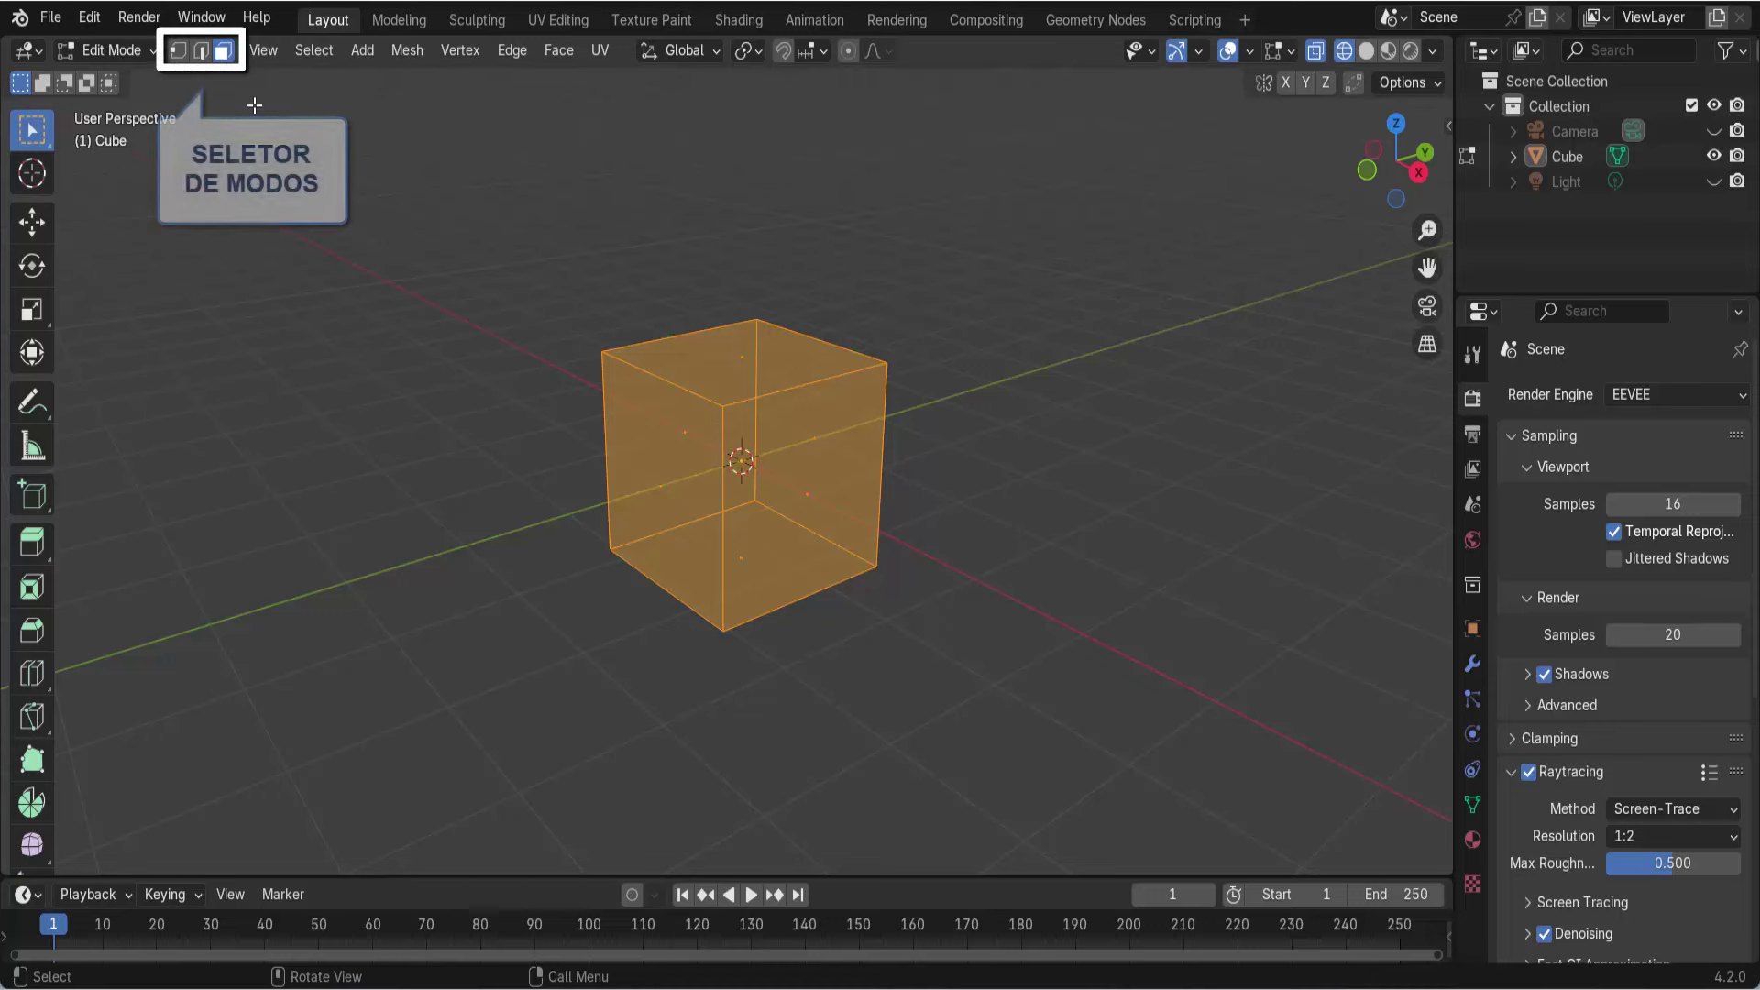
left_click(178, 51)
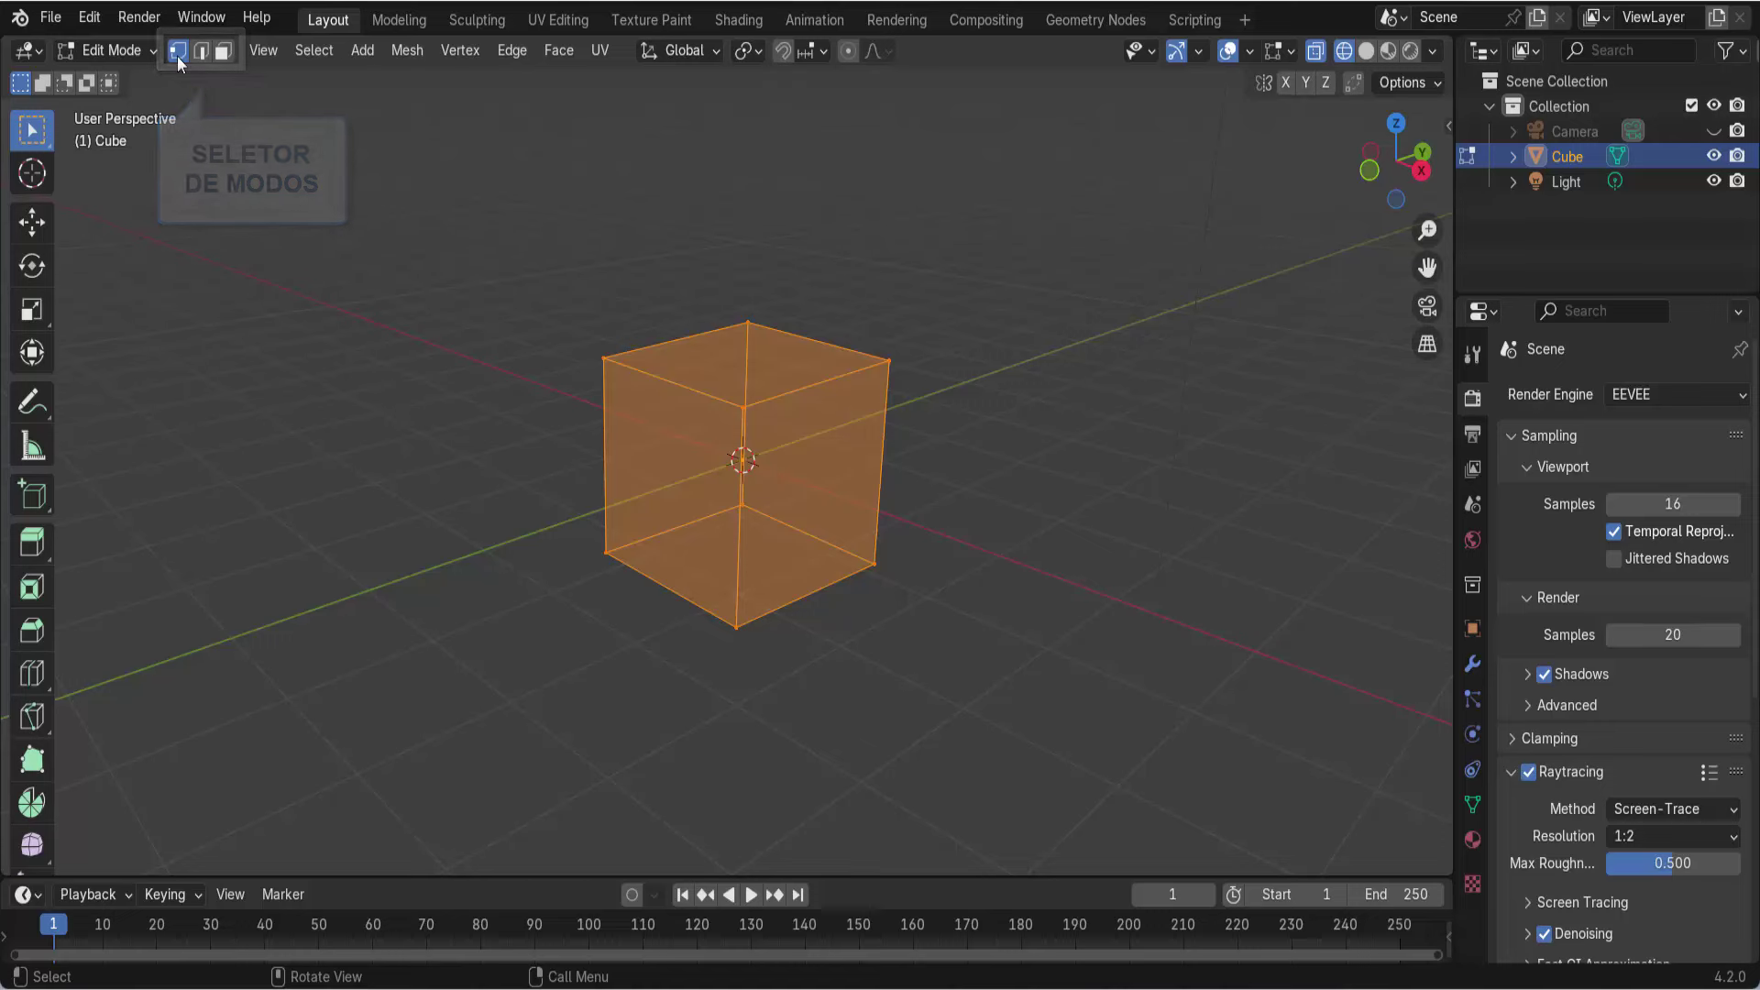
left_click(604, 358)
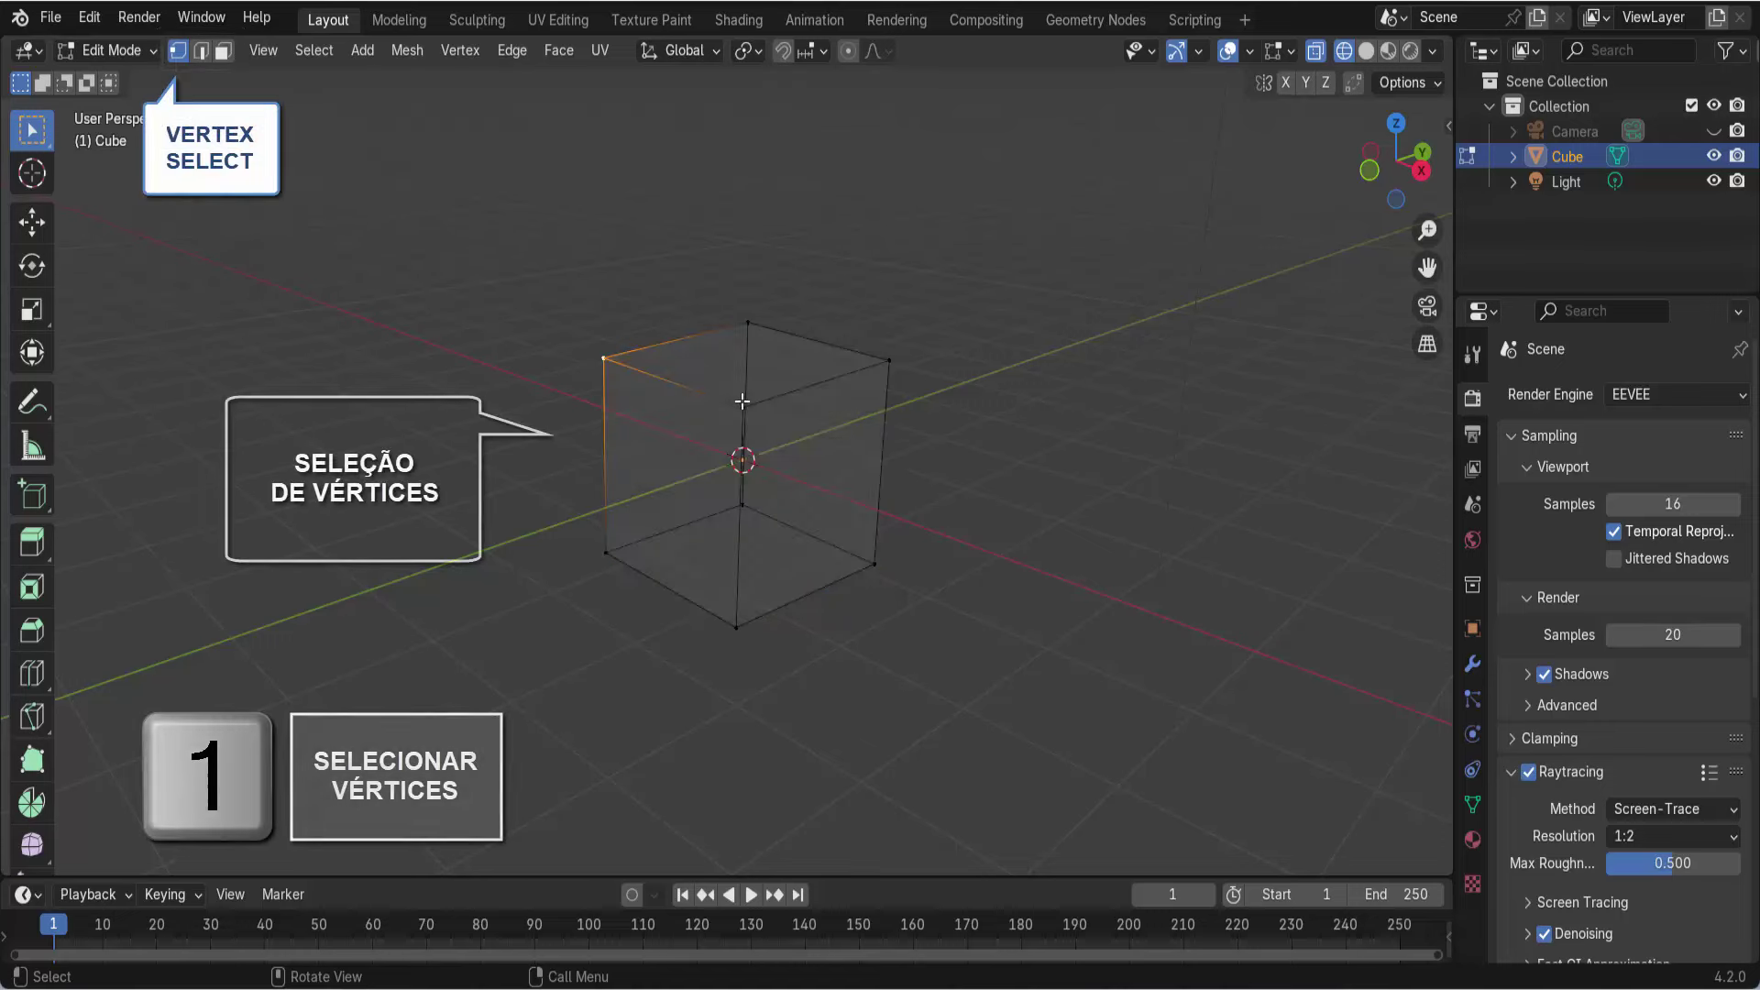
left_click(891, 359)
left_click(750, 323)
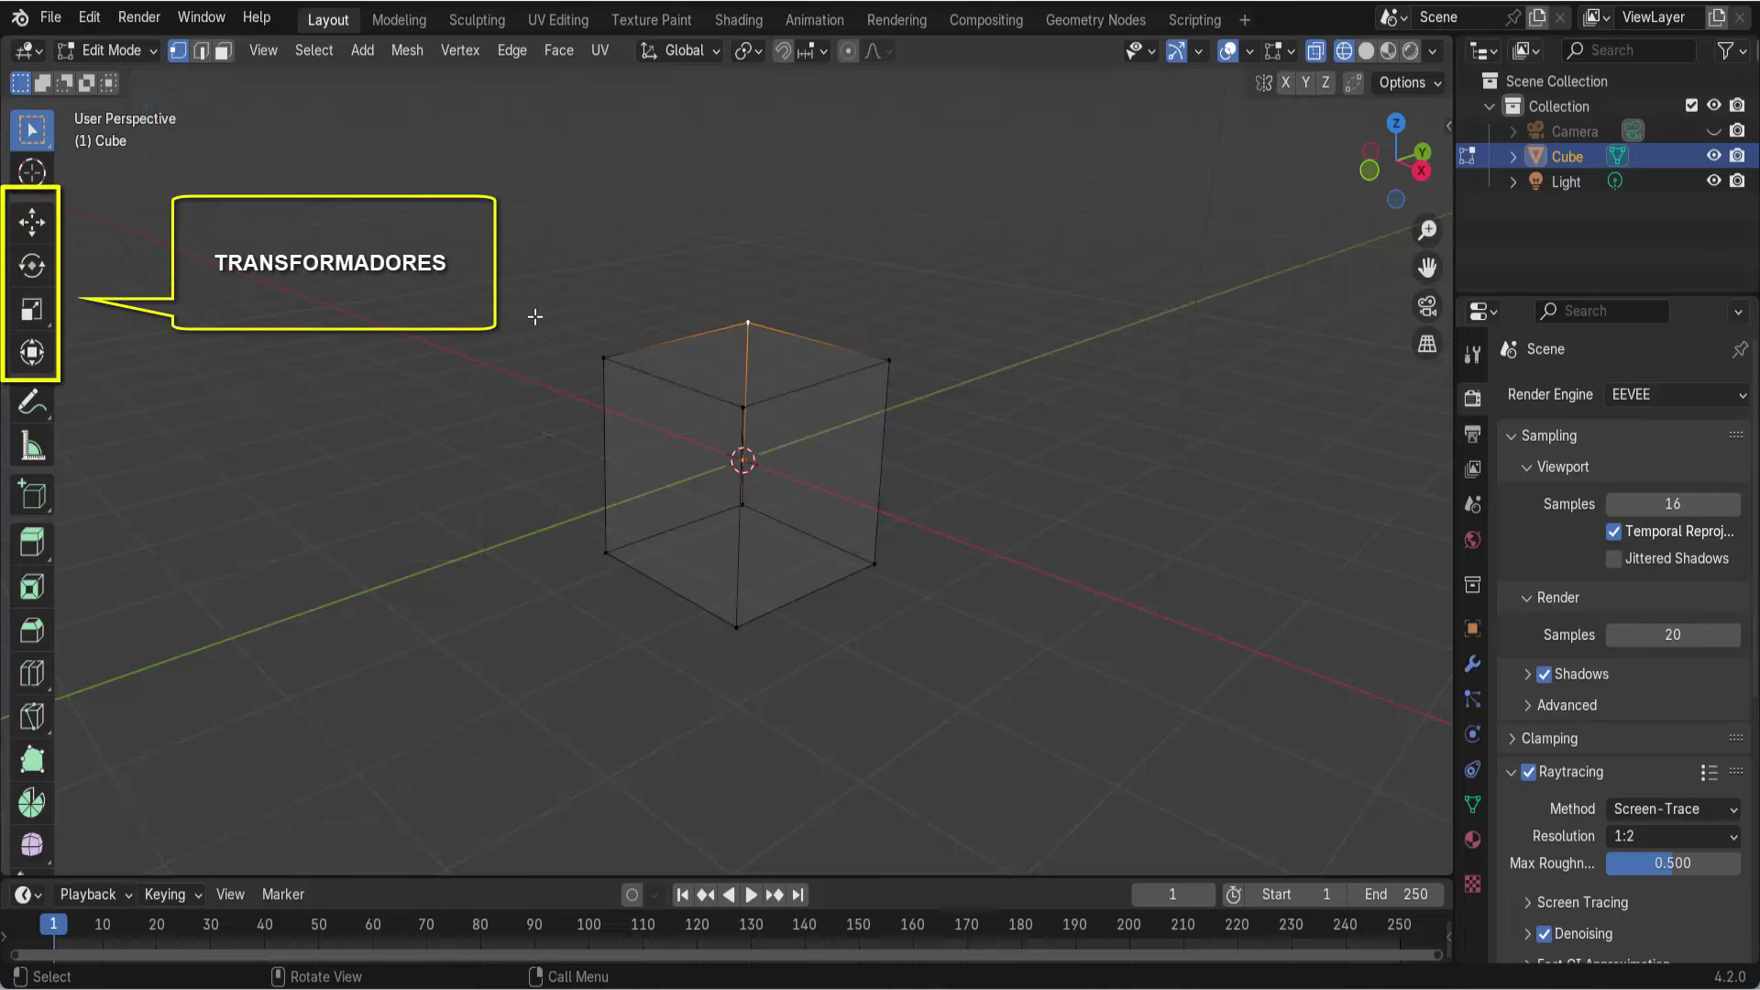
- Pull the top vertex up into a peak, undo it, and switch to edge select
left_click(32, 227)
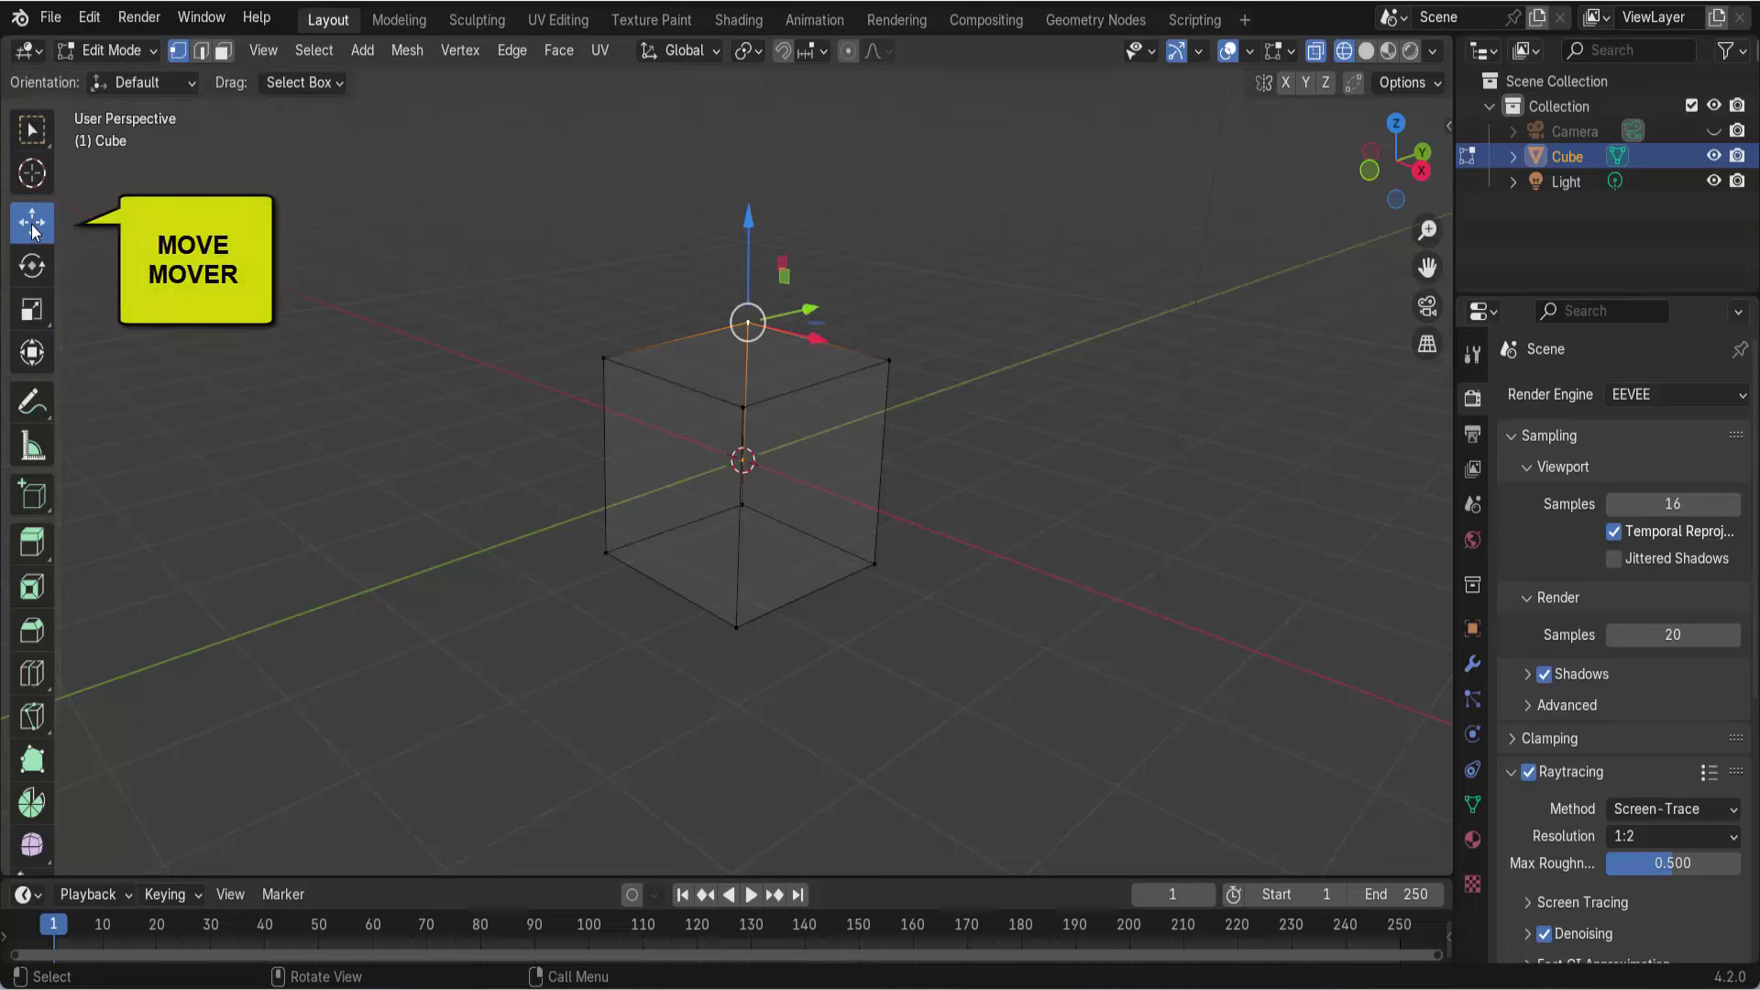
mouse_move(749, 220)
left_mouse_down()
mouse_move(756, 101)
mouse_move(795, 103)
left_mouse_up()
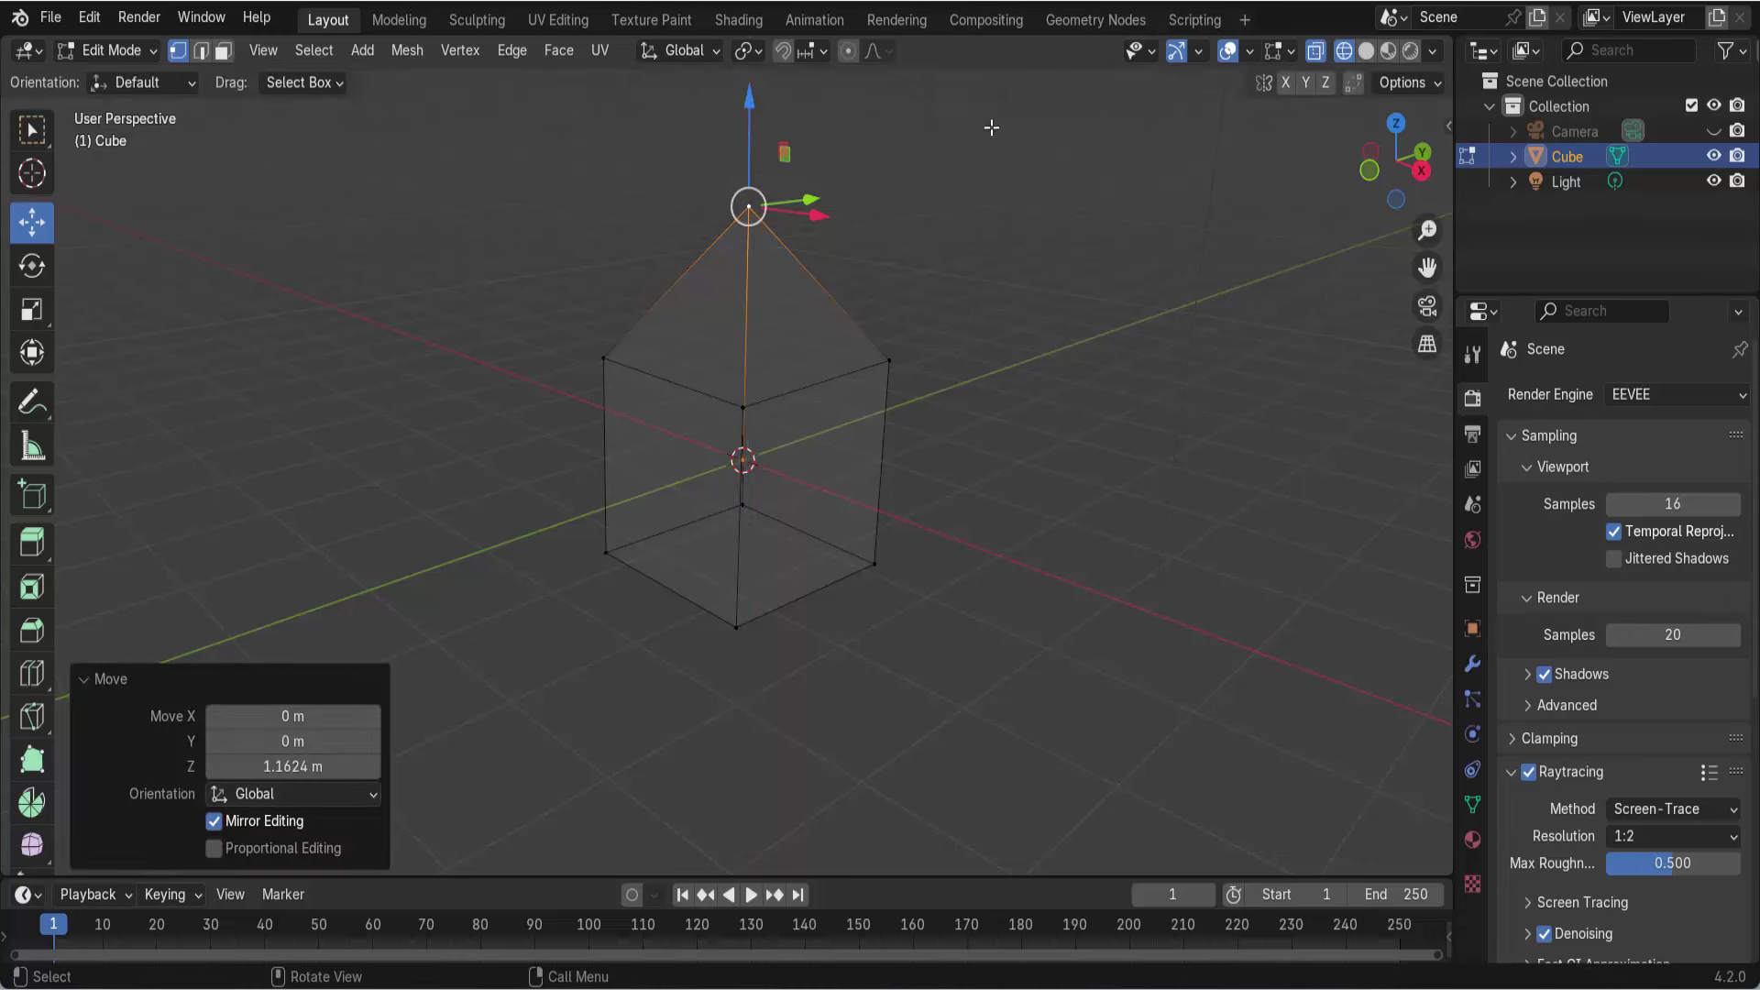
left_click(1366, 52)
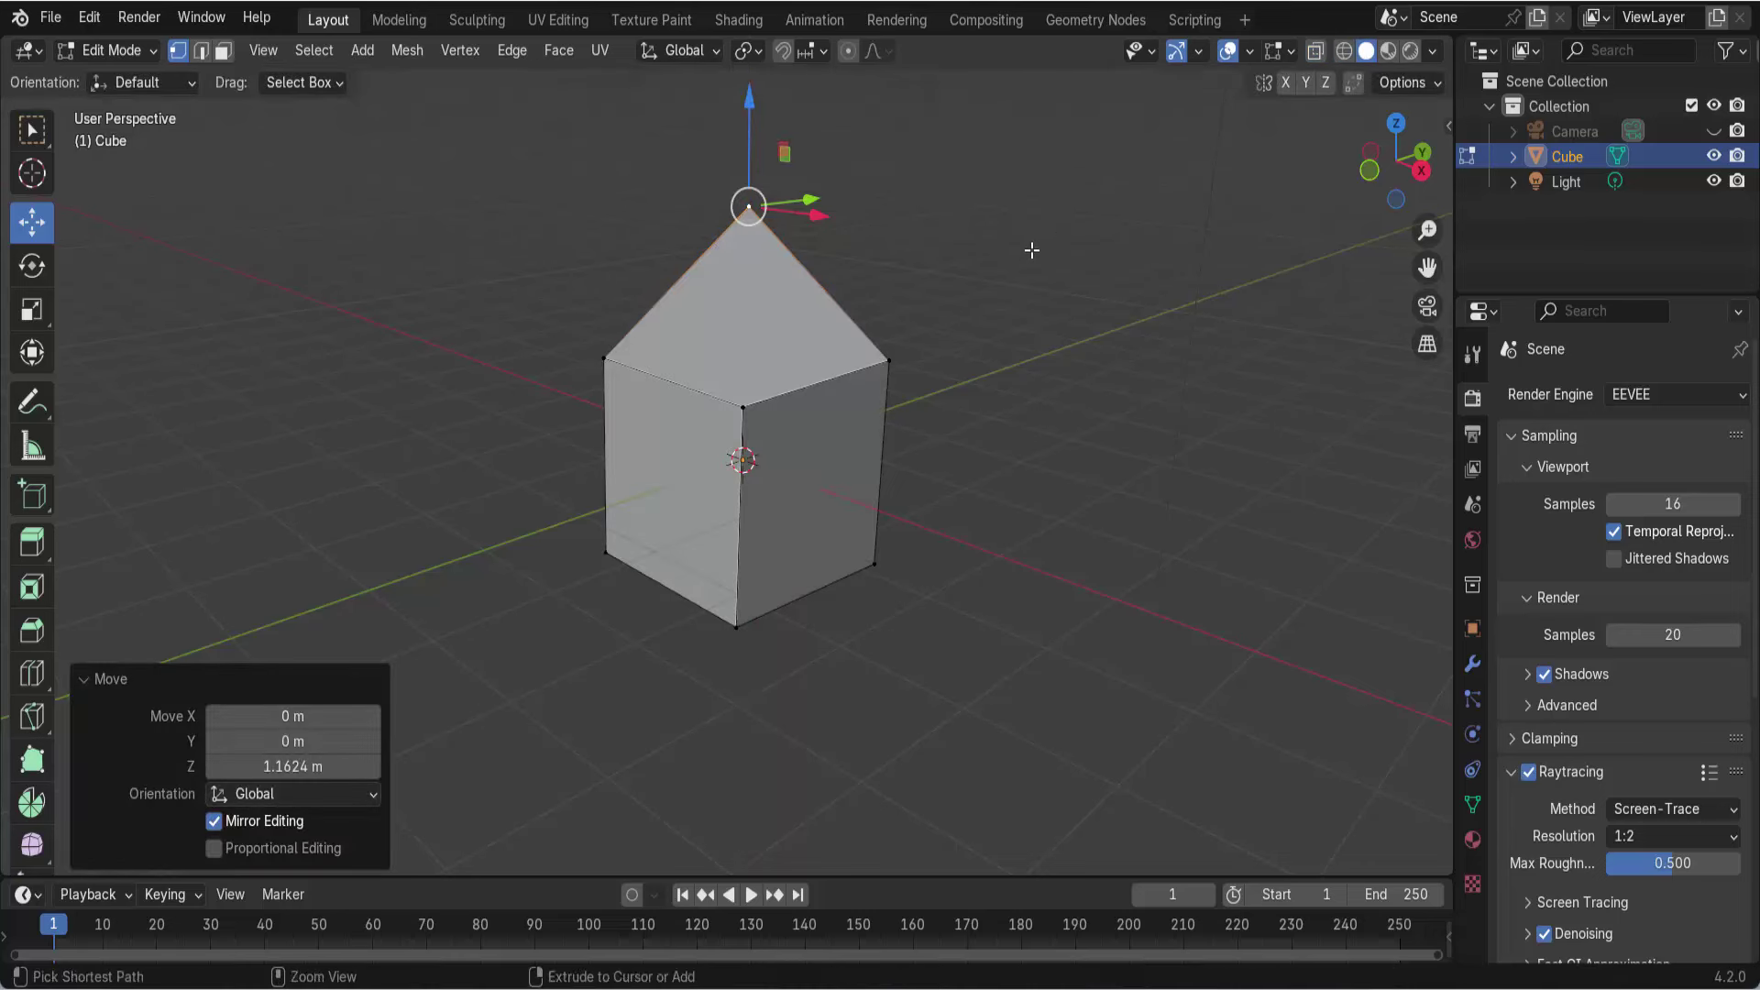
key("ctrl+z")
left_click(1344, 51)
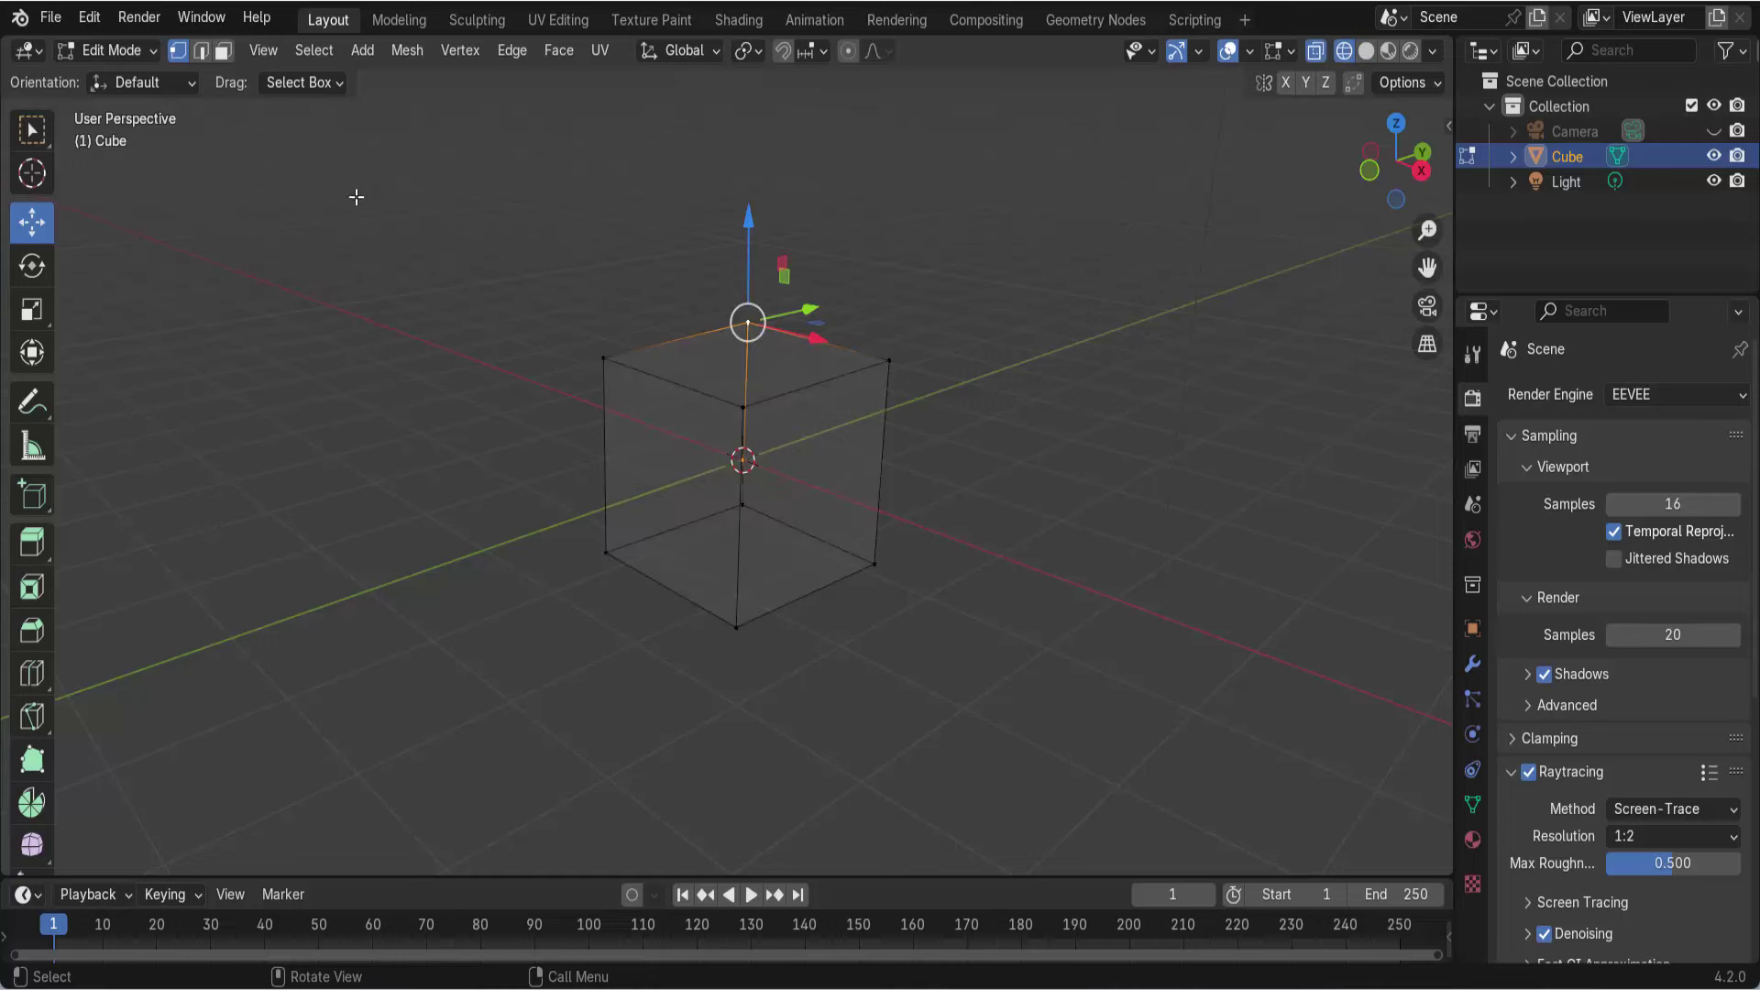
left_click(202, 52)
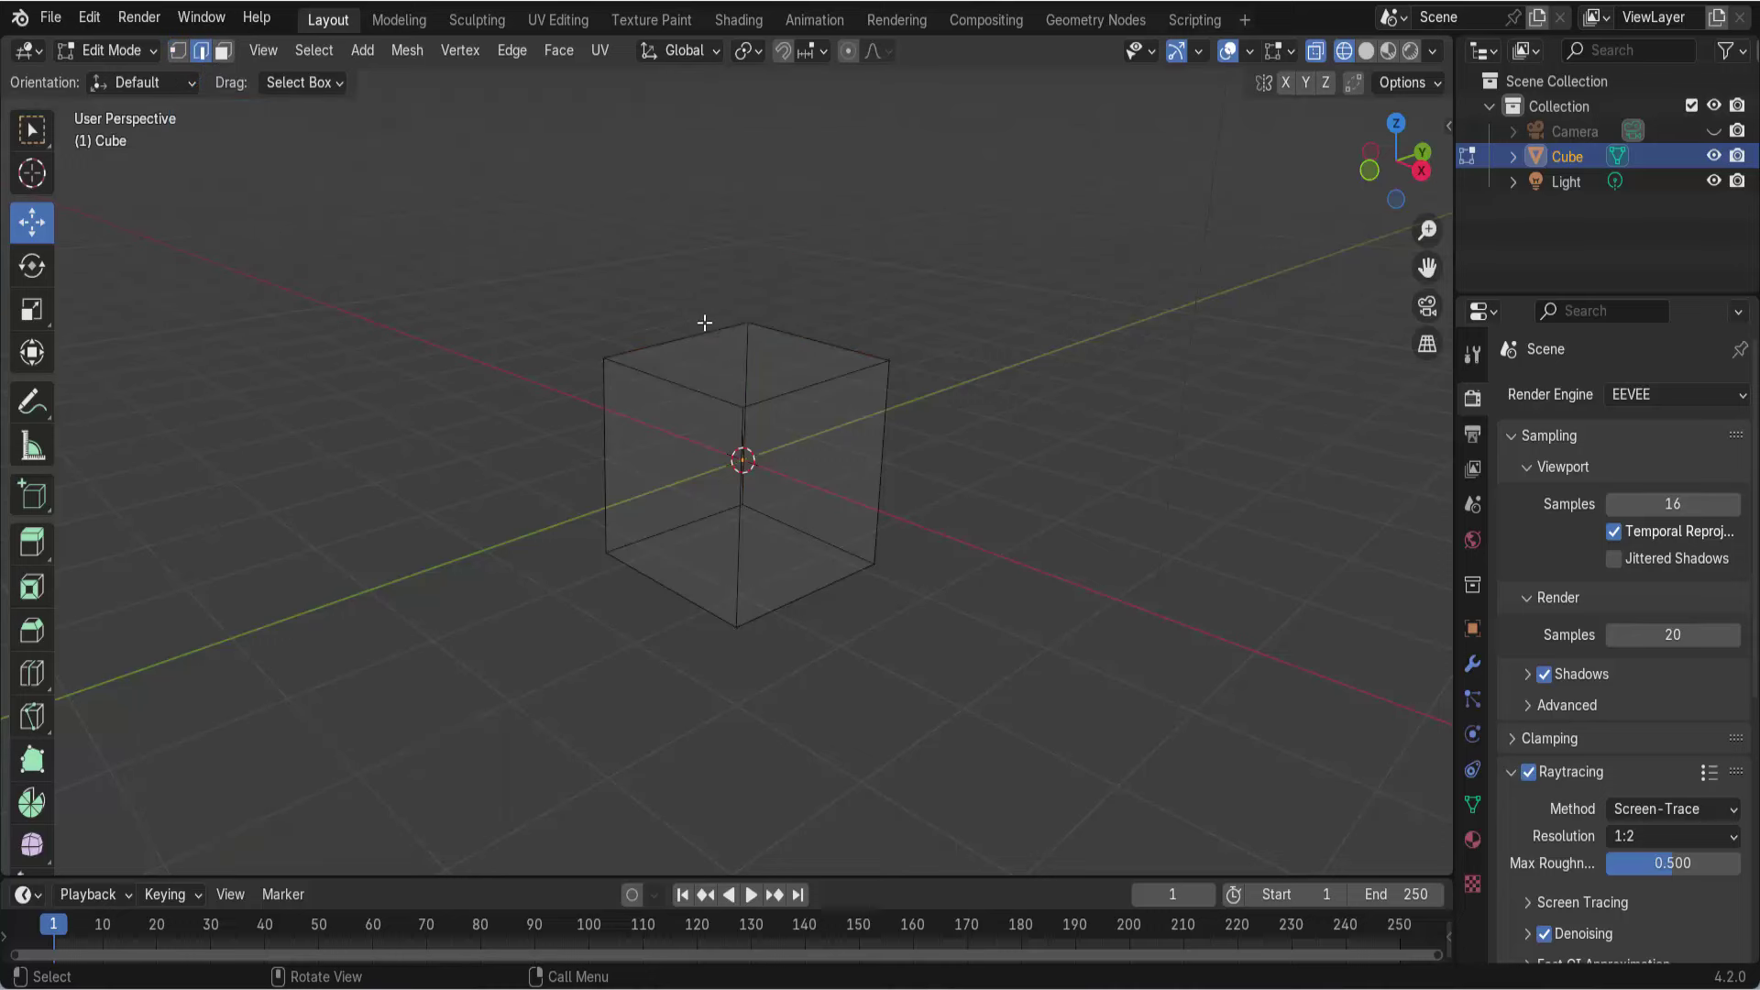
- Trial-move the cube's top-left edge along Z and undo it
left_click(676, 340)
left_click_drag(676, 340, 676, 224)
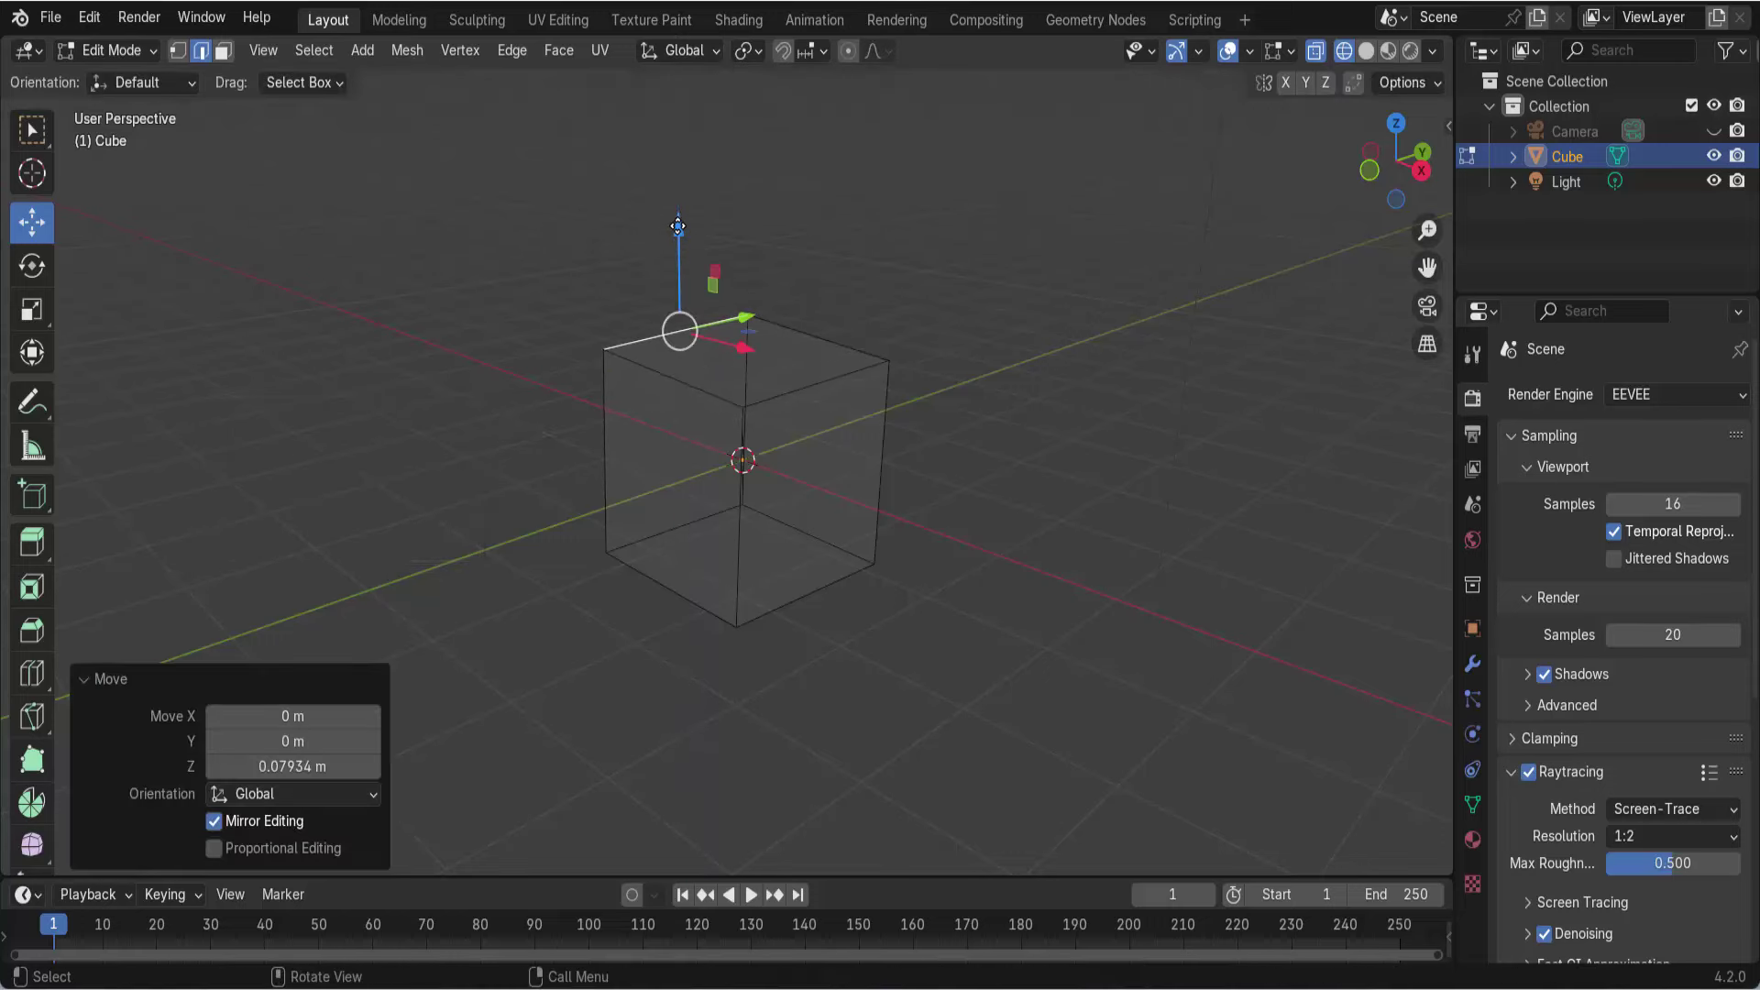
key("ctrl+z")
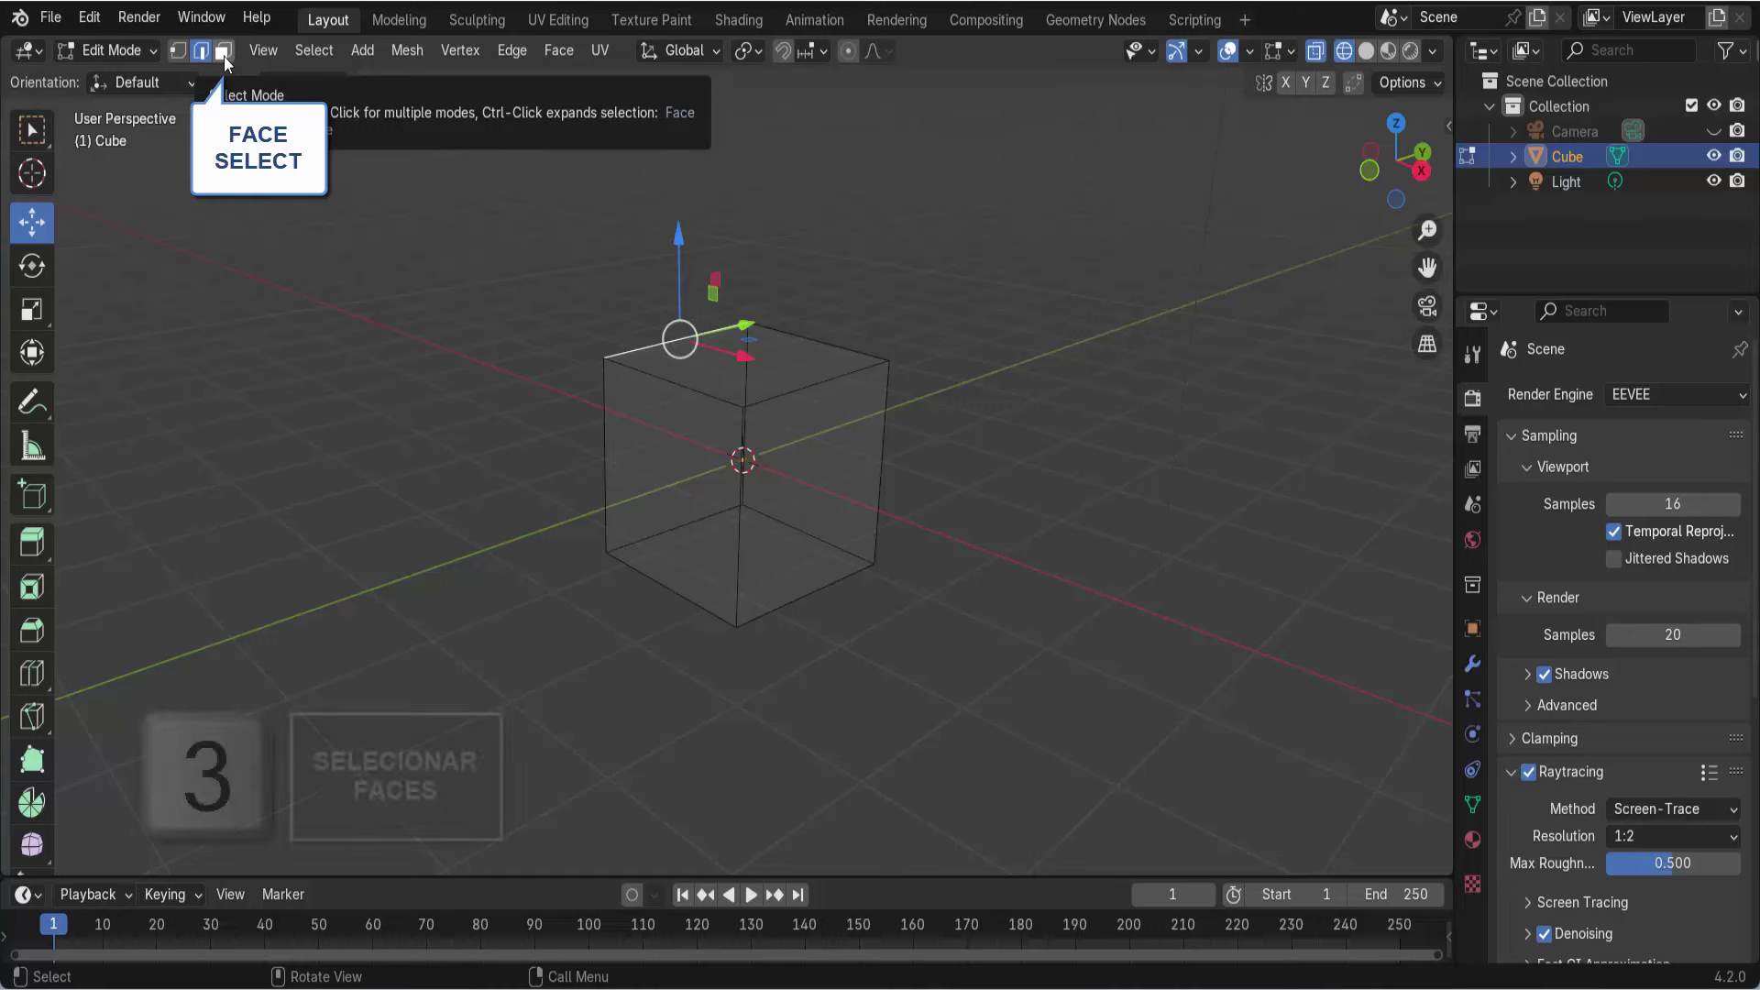
- In face select, trial-move the right face along Y, then deselect it
left_click(223, 57)
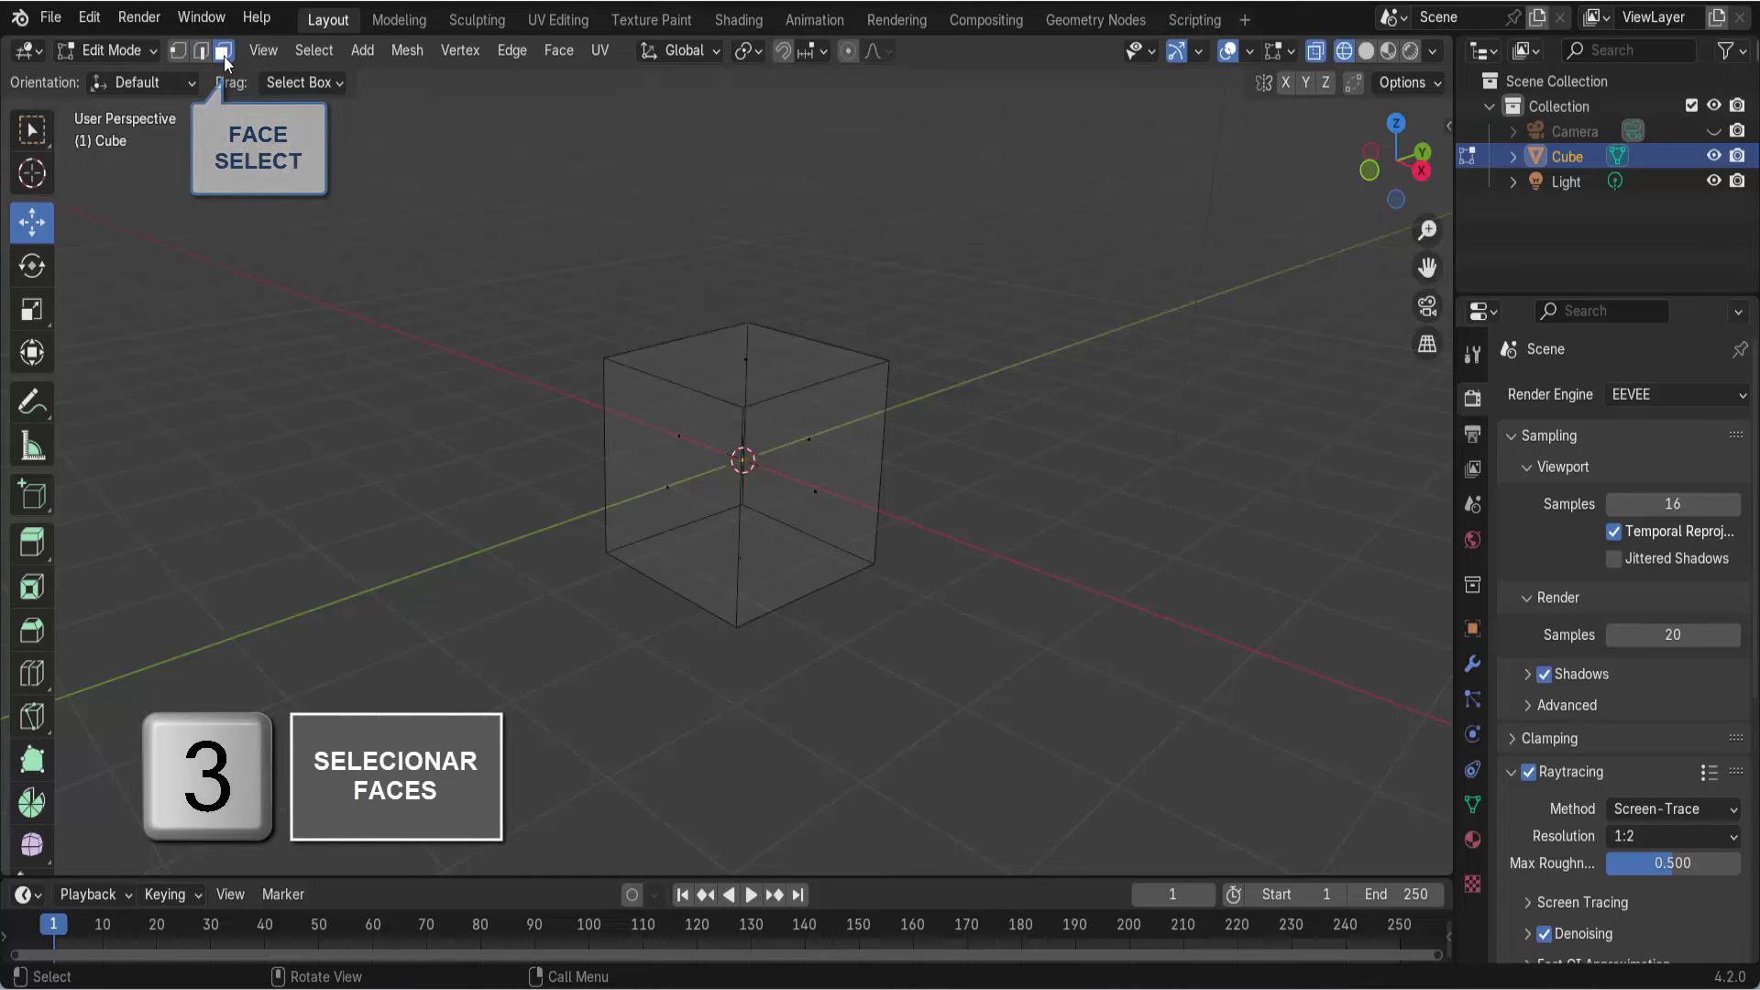
left_click(853, 468)
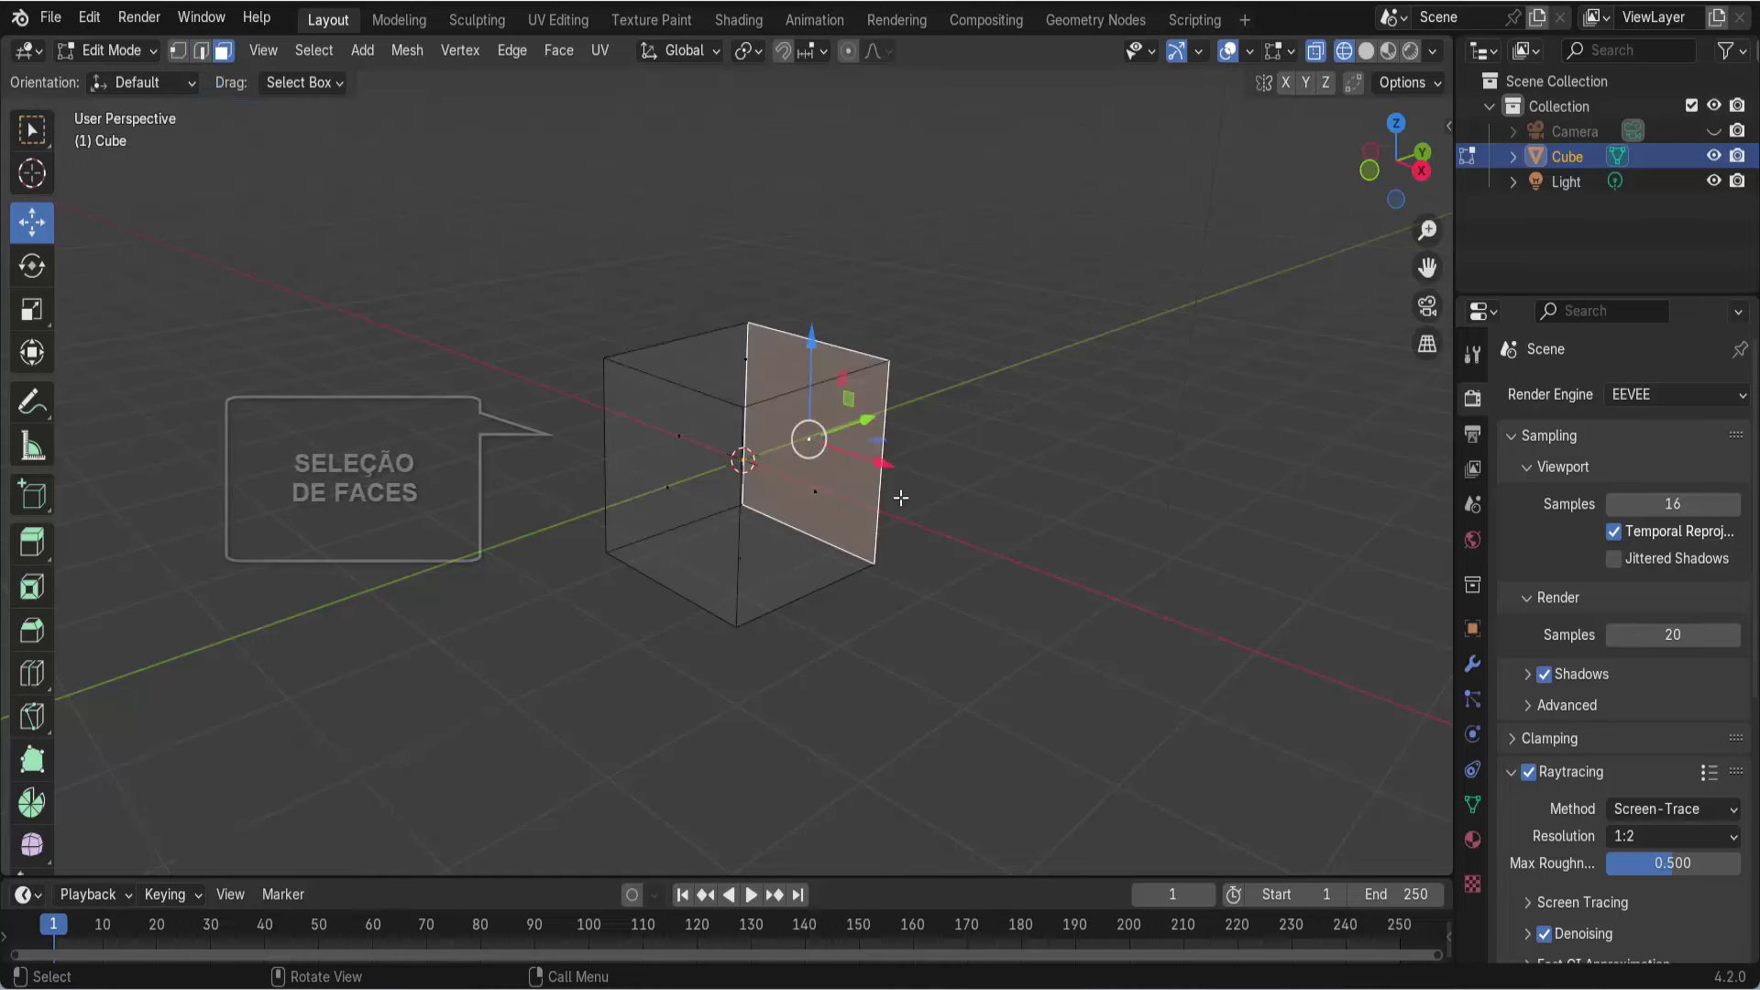
left_click_drag(864, 422, 809, 438)
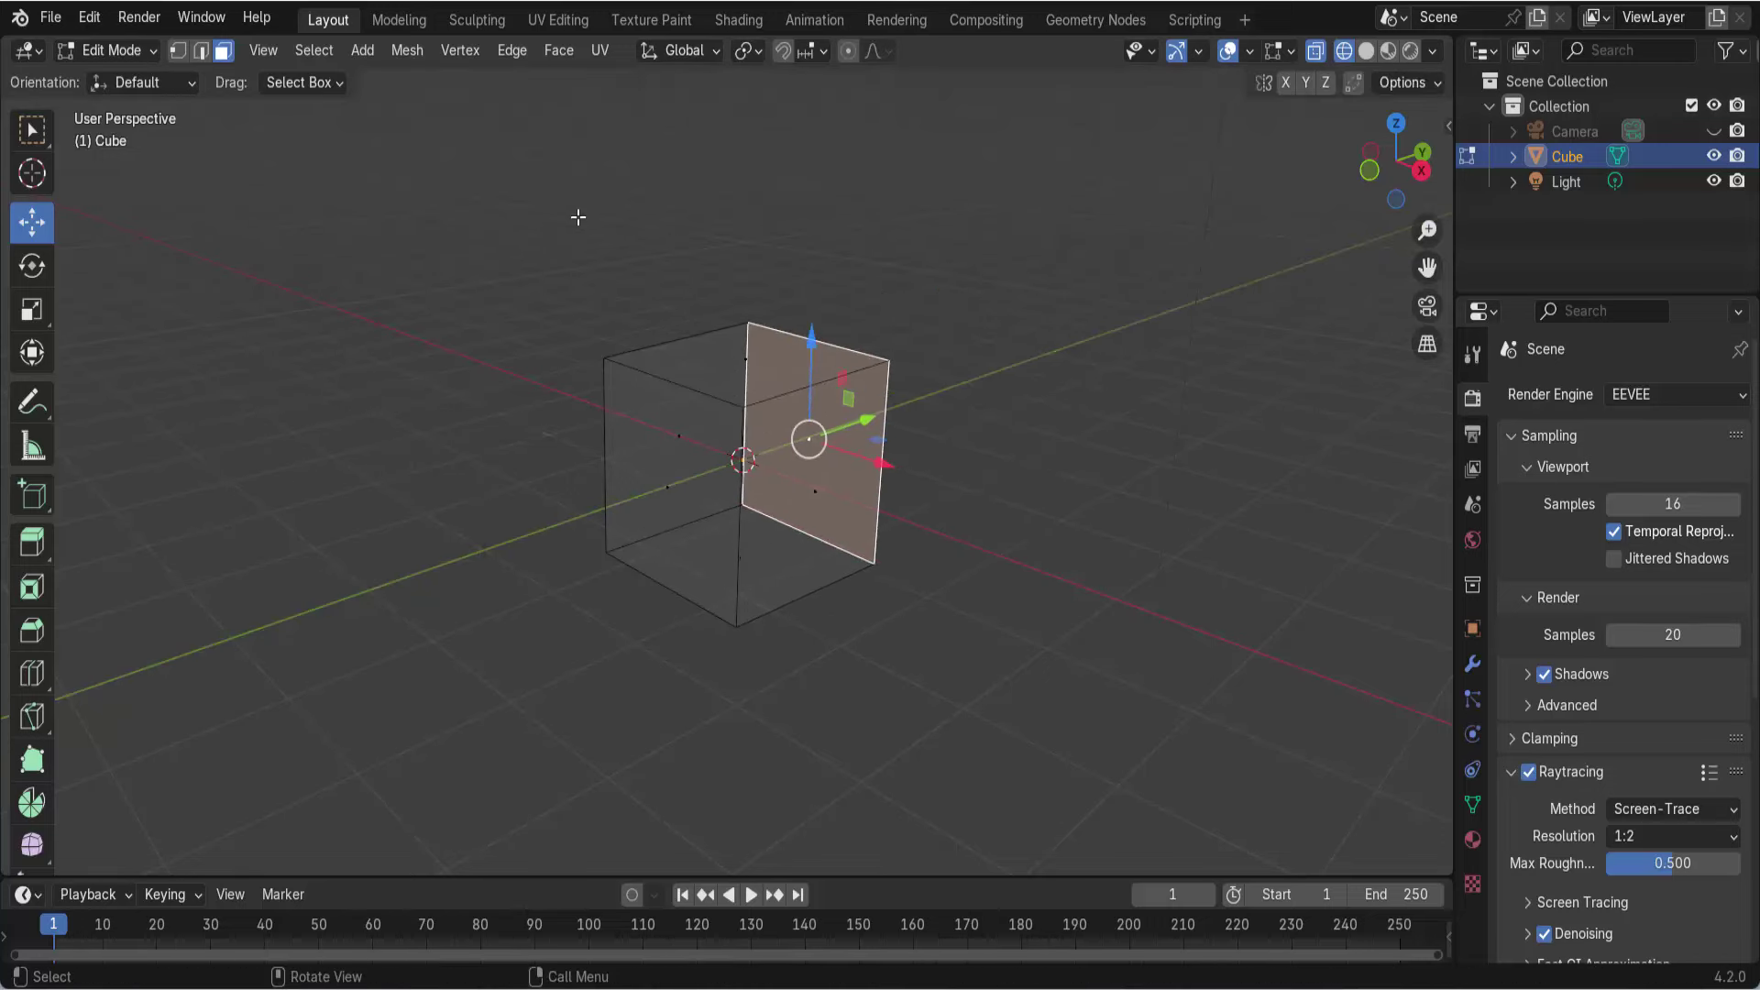
left_click(995, 285)
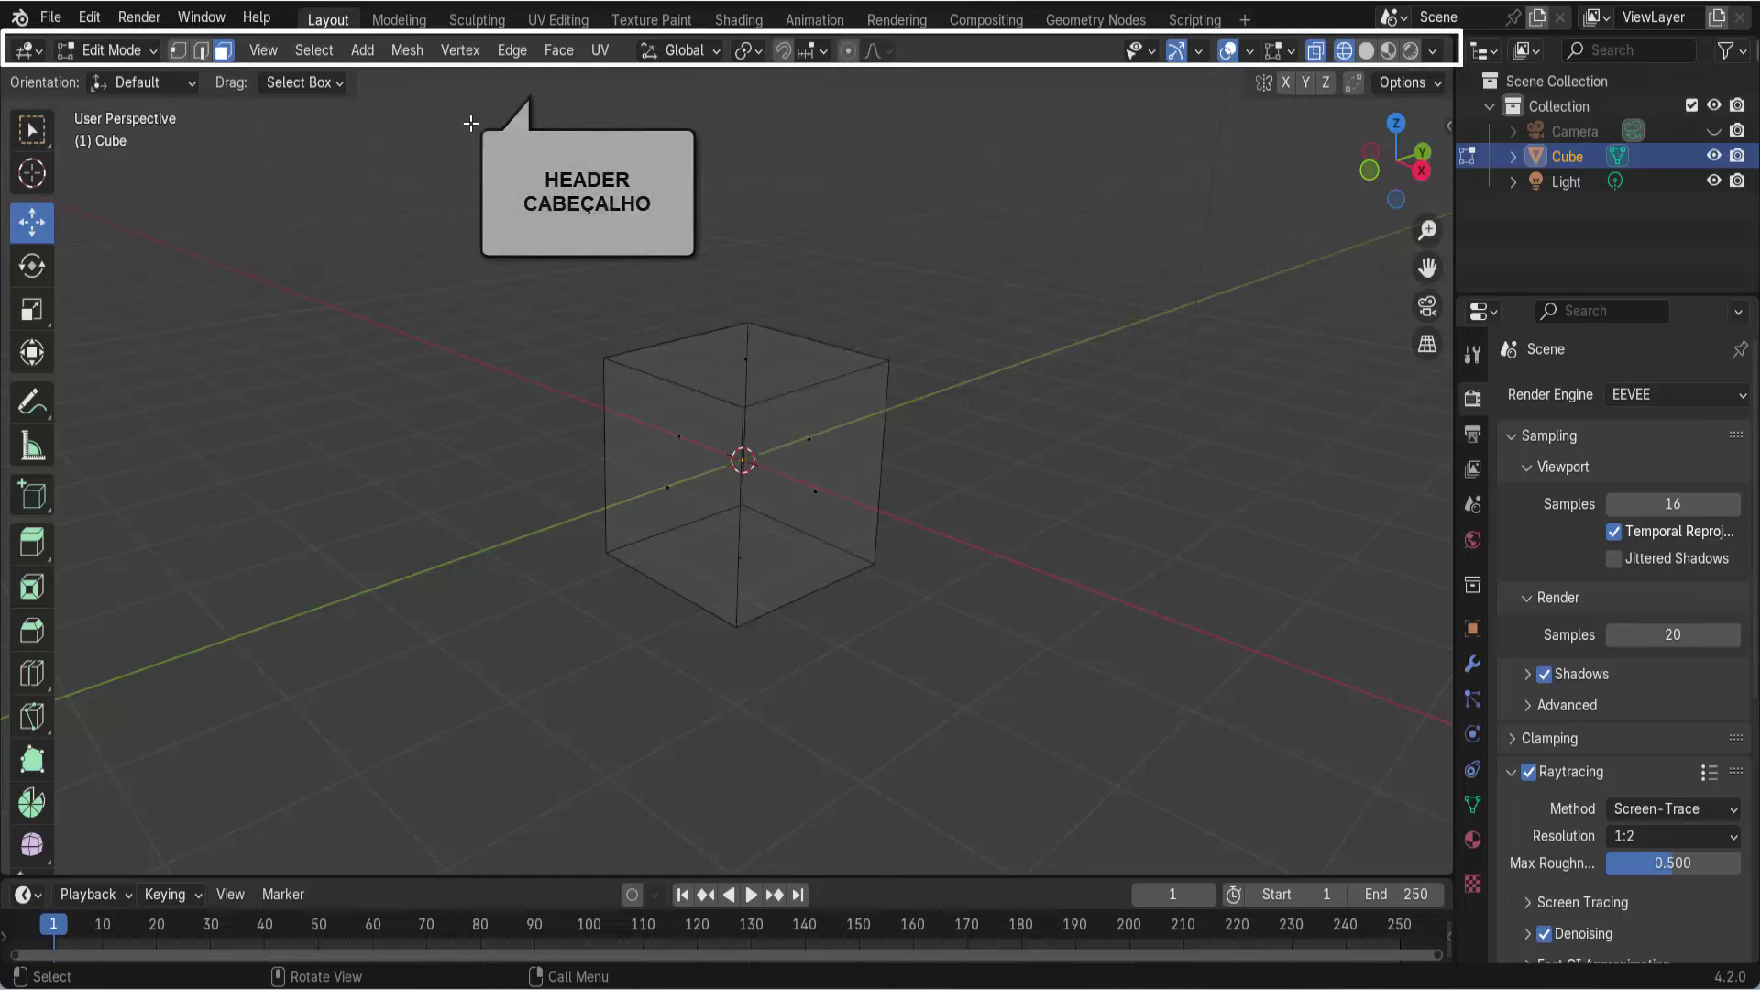
left_click(263, 51)
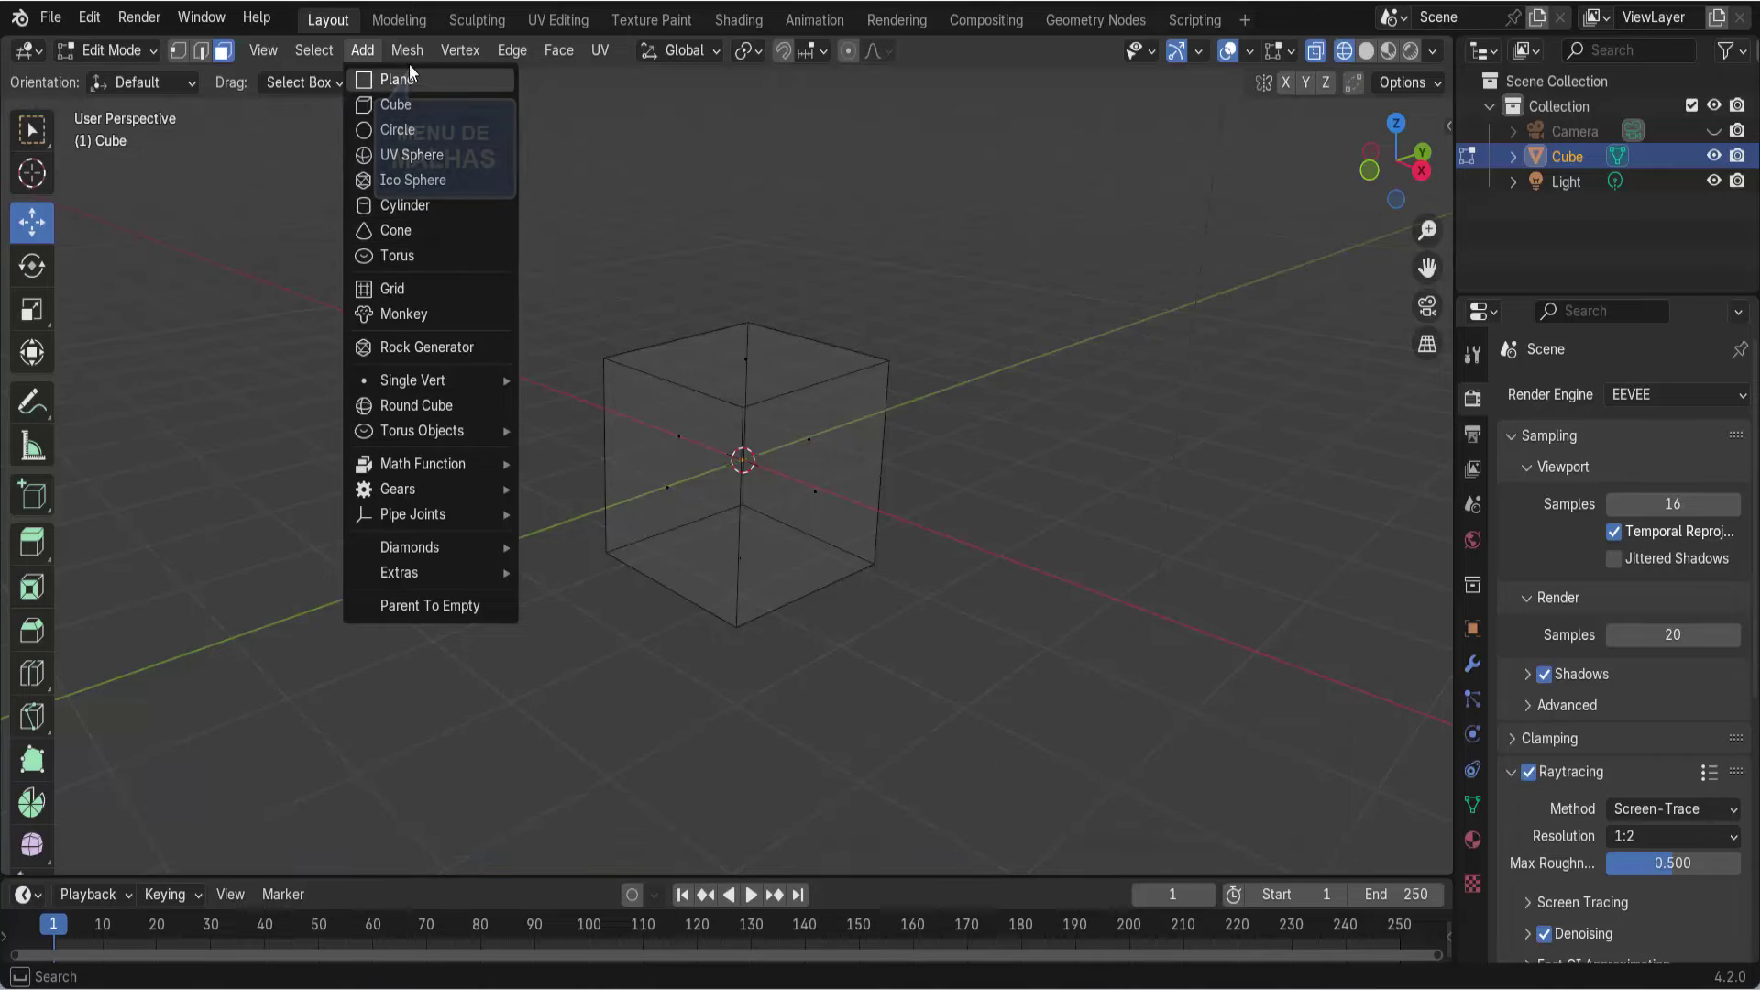
key("Escape")
left_click(414, 49)
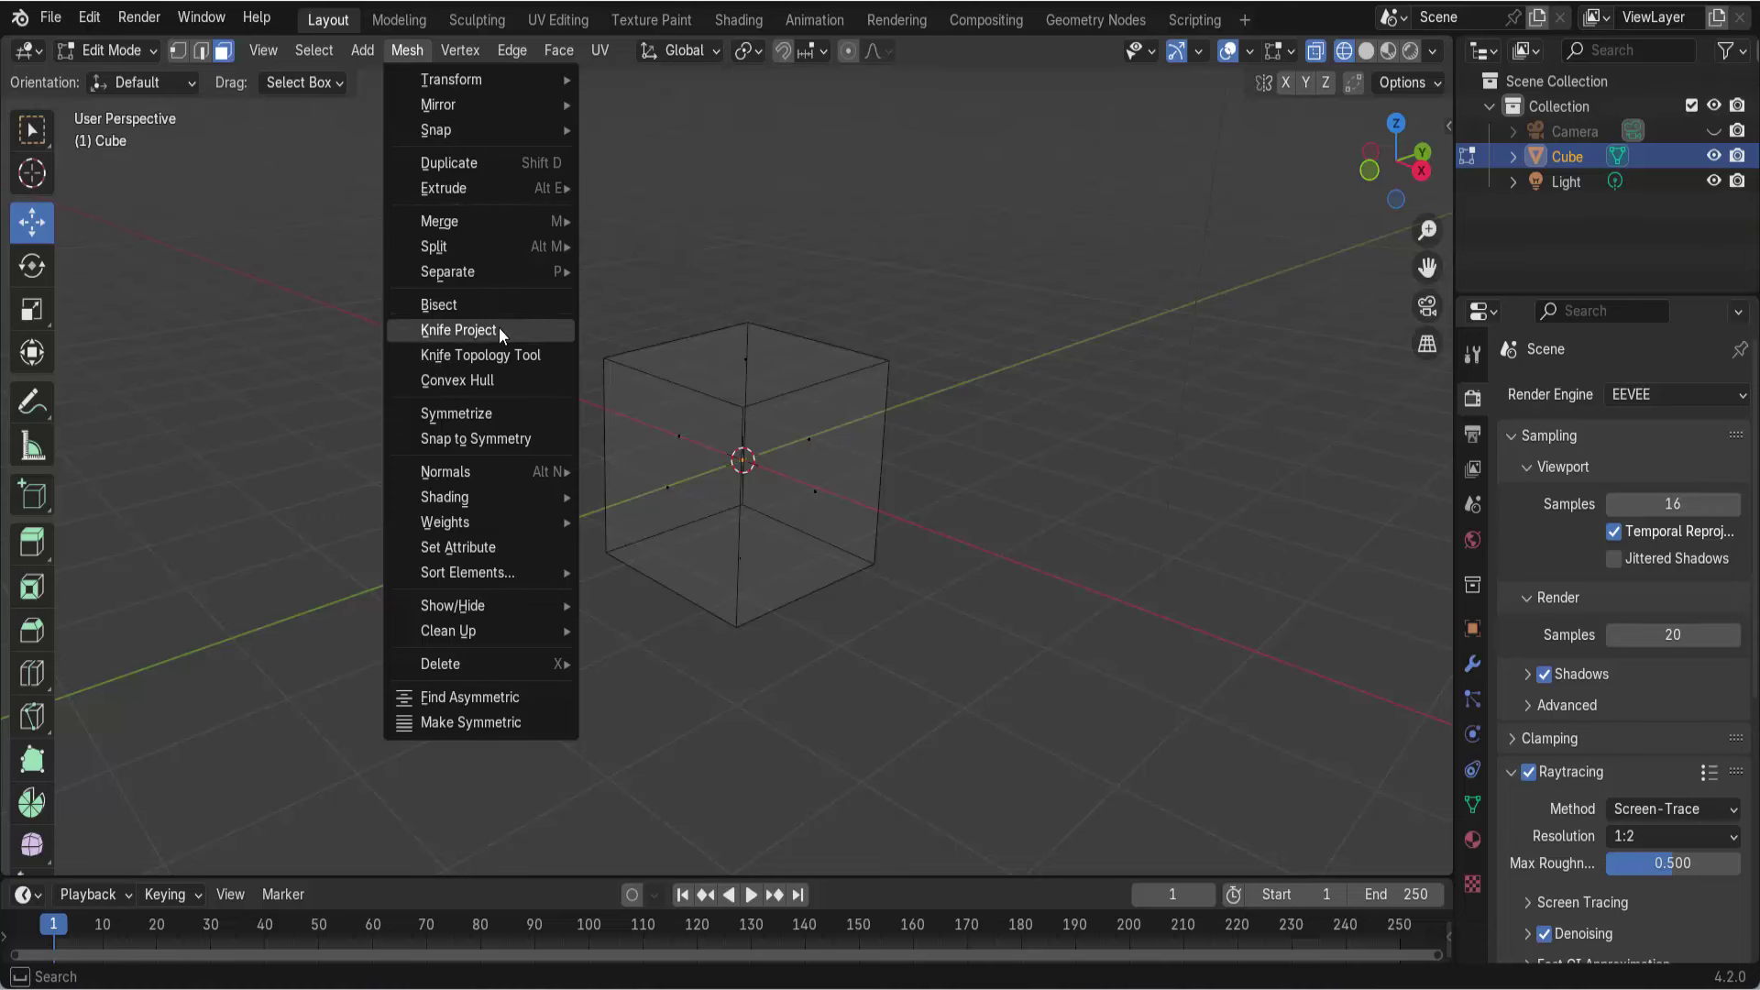
left_click(465, 52)
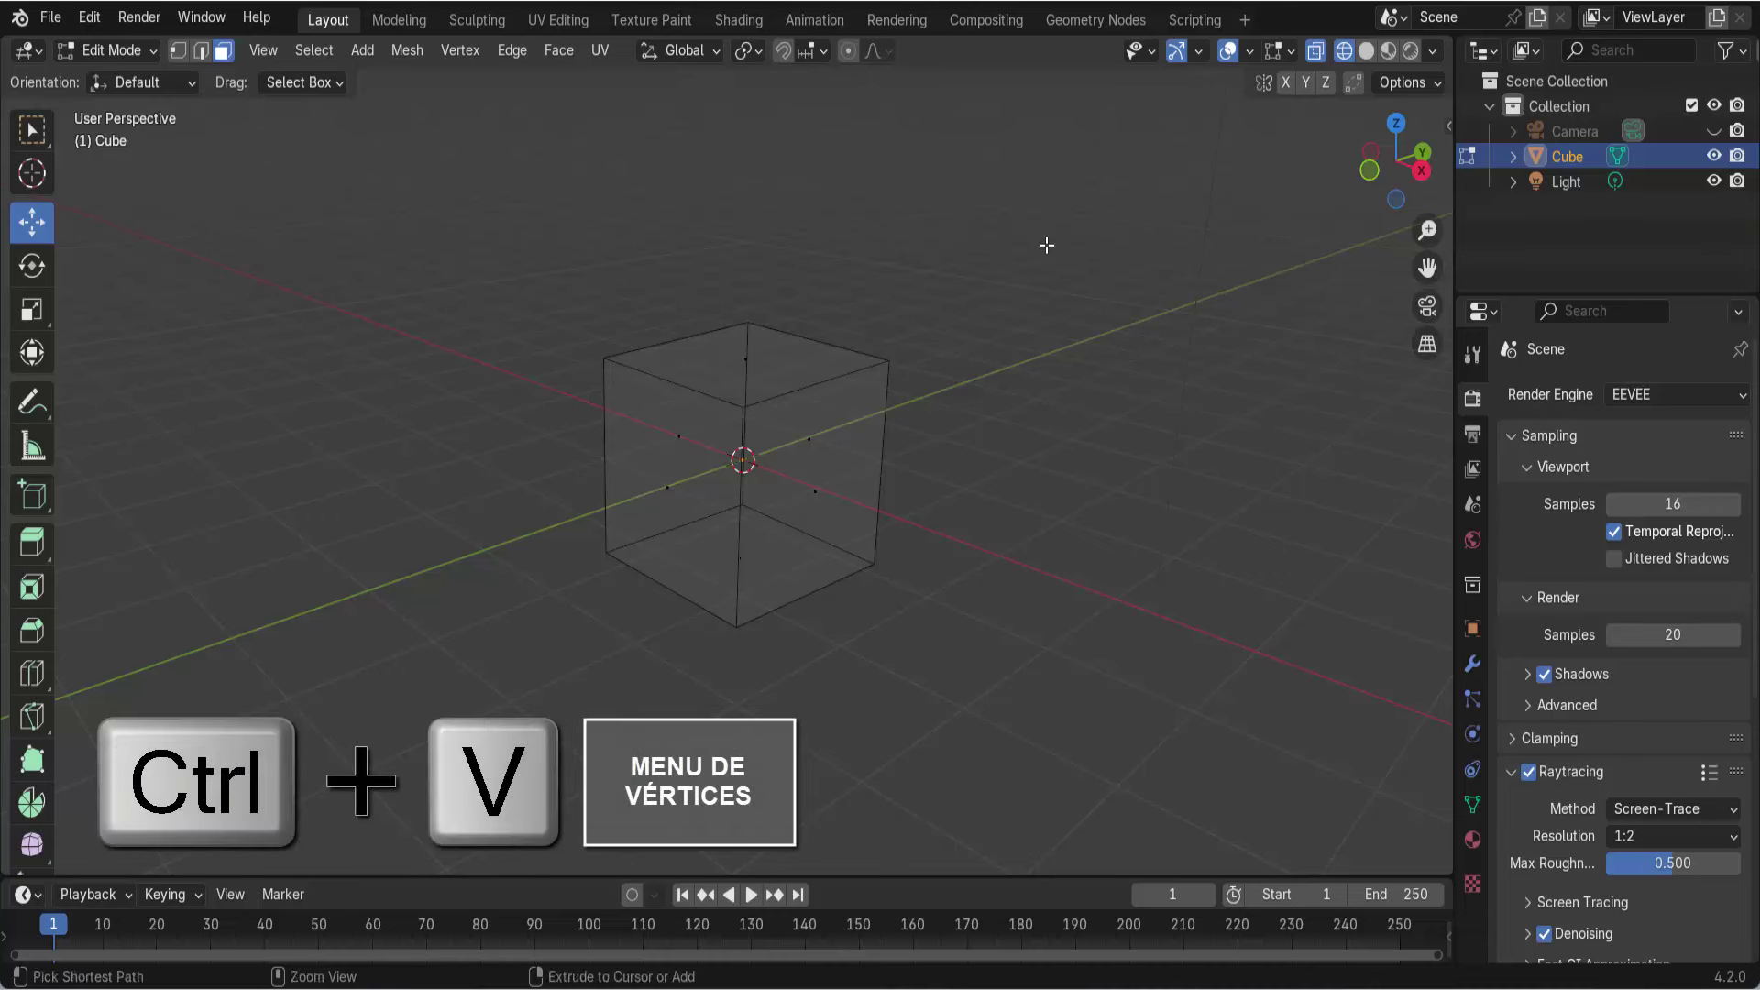
key("ctrl+v")
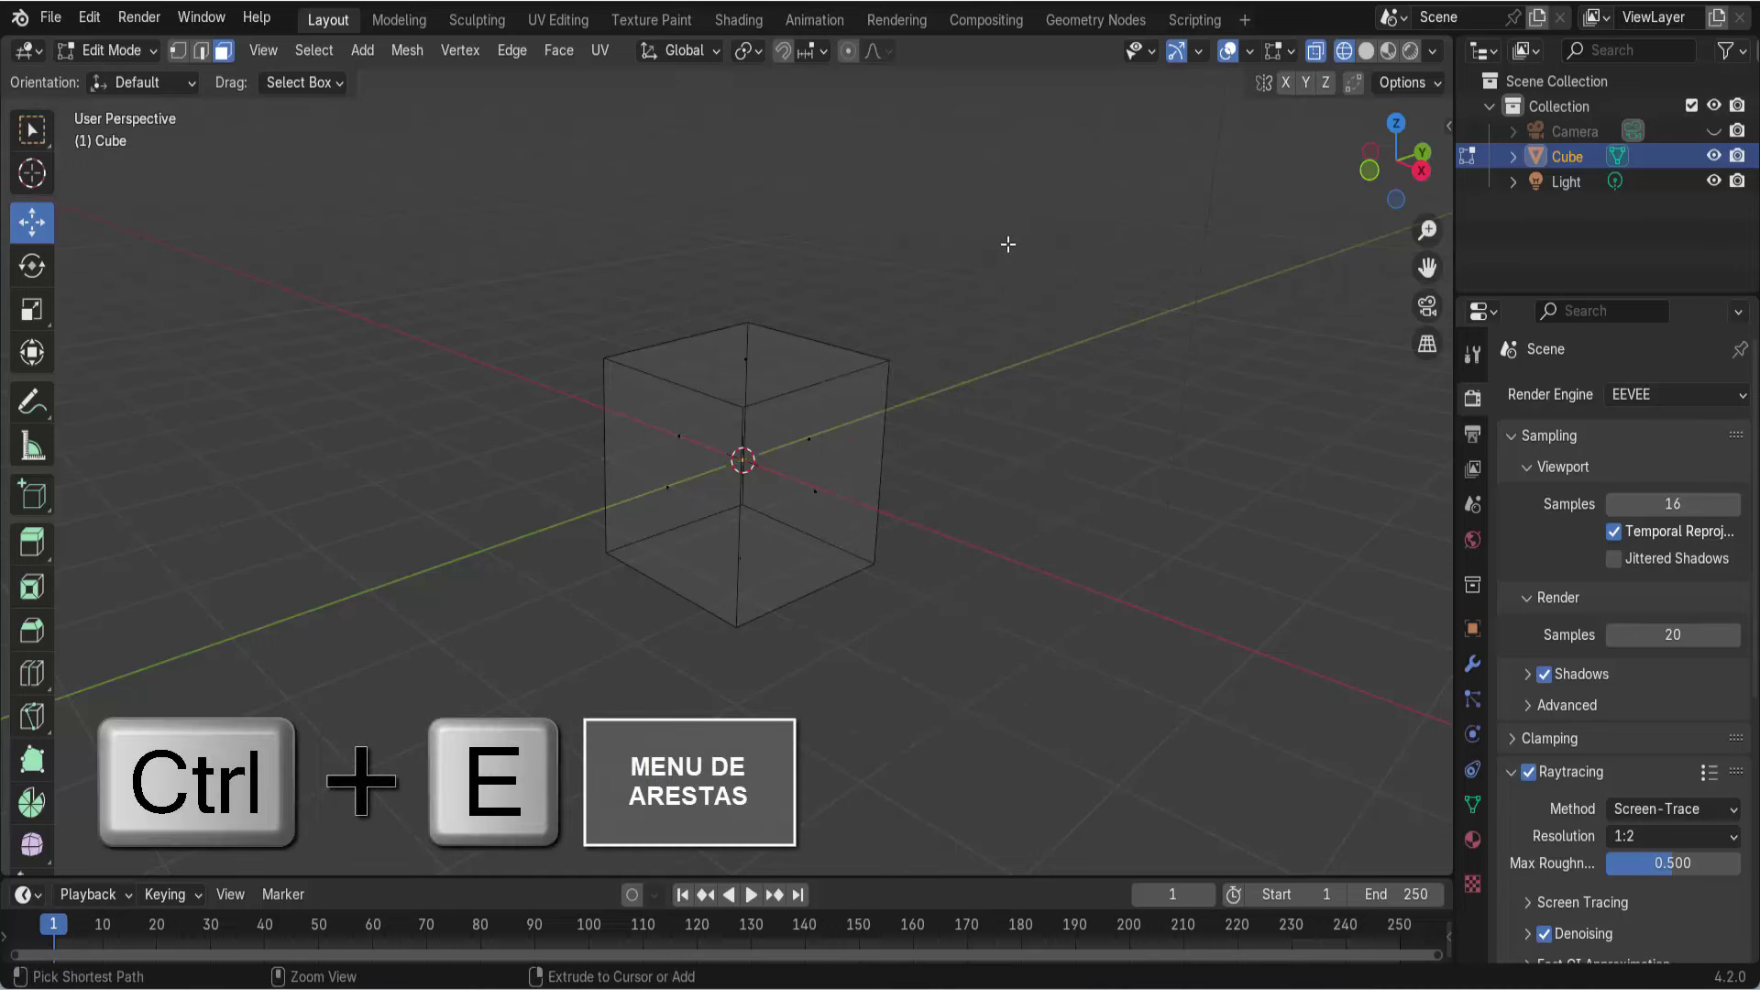
key("ctrl+e")
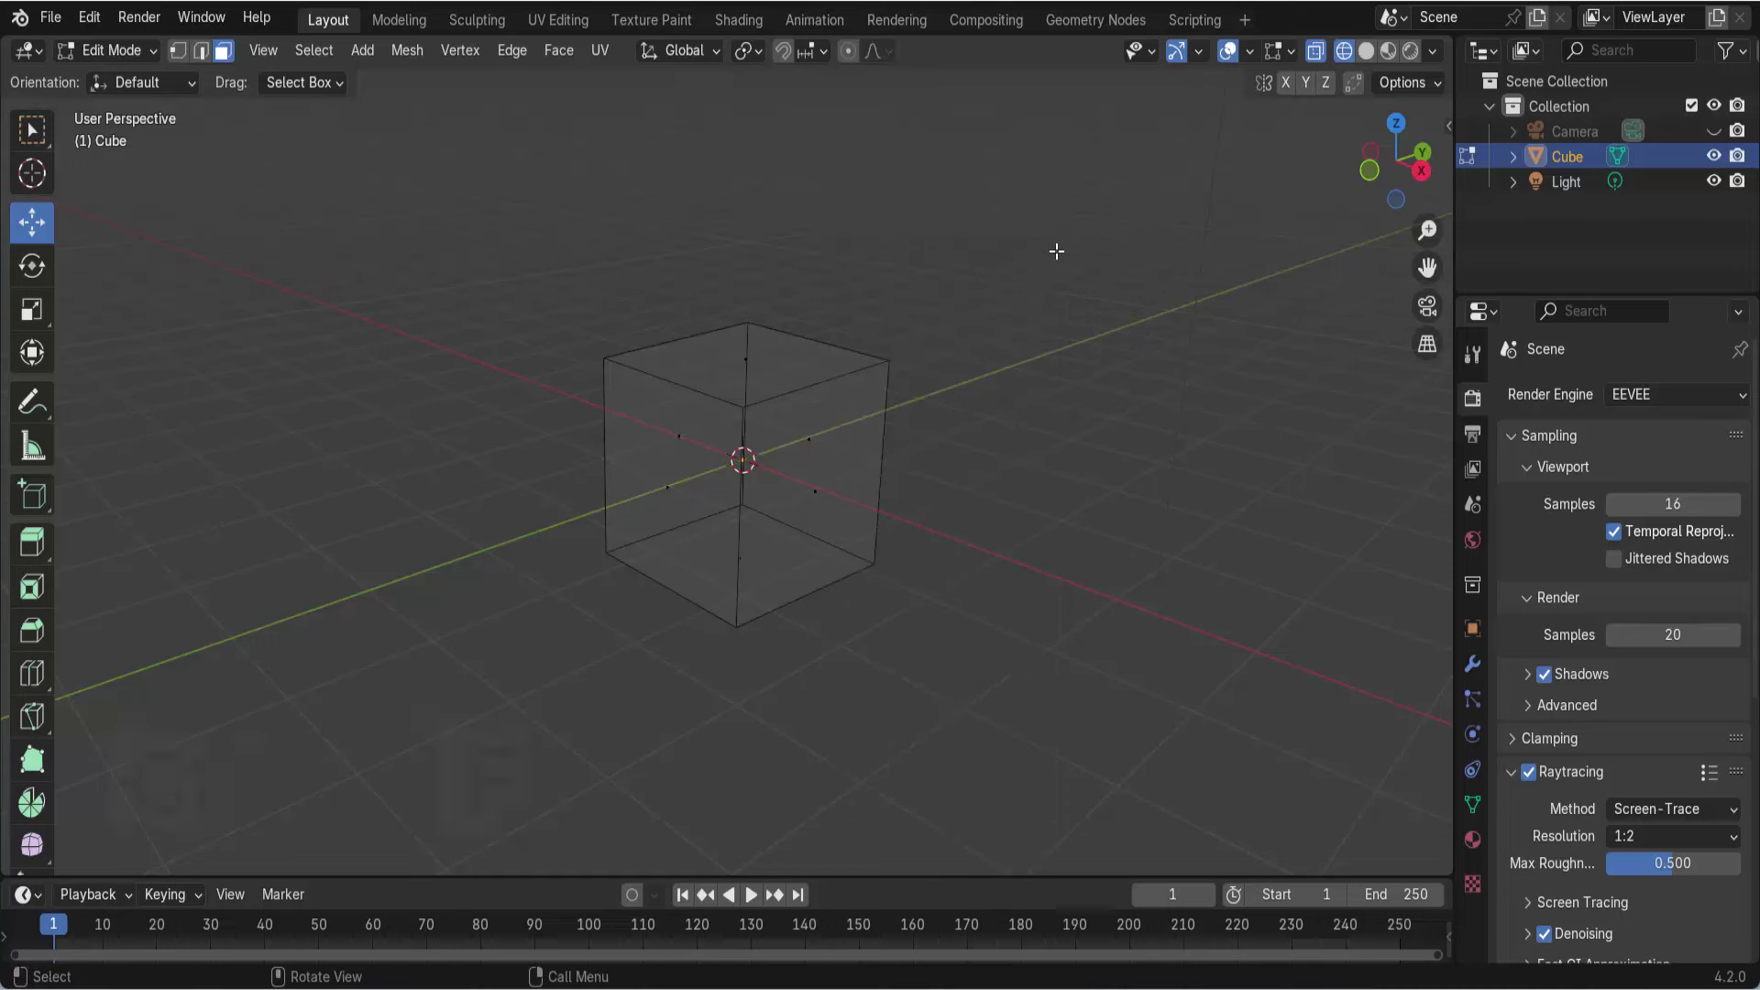
key("ctrl+f")
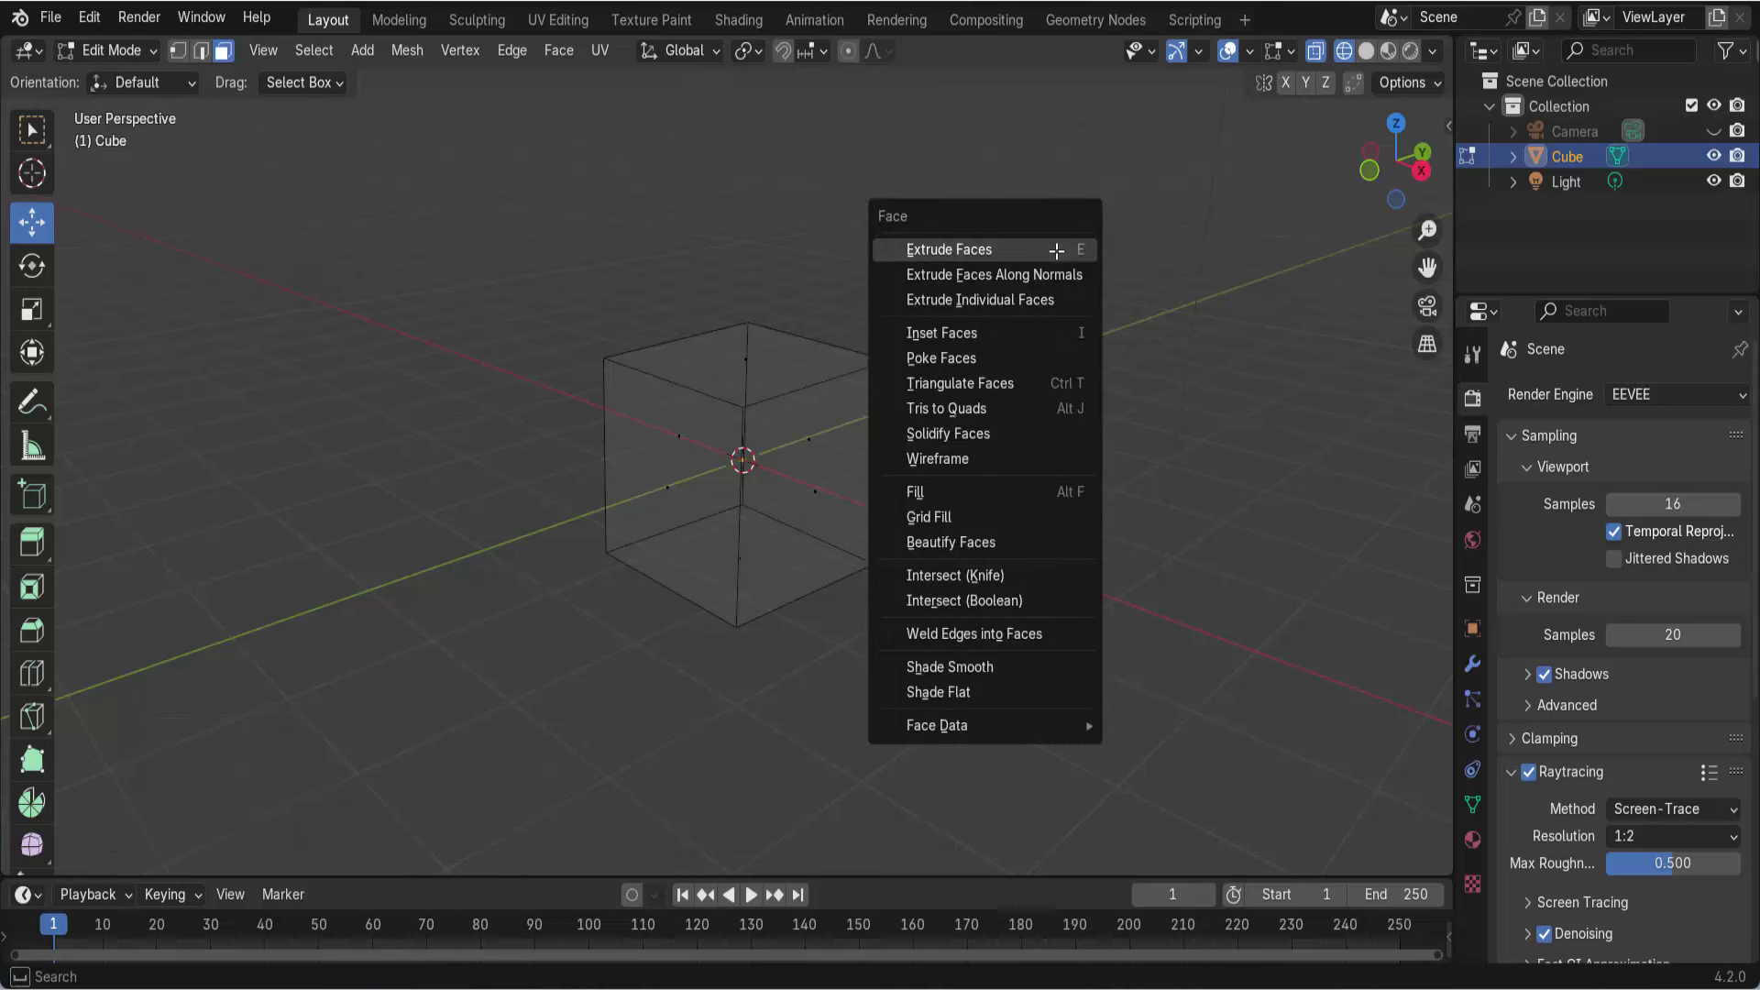
left_click(559, 57)
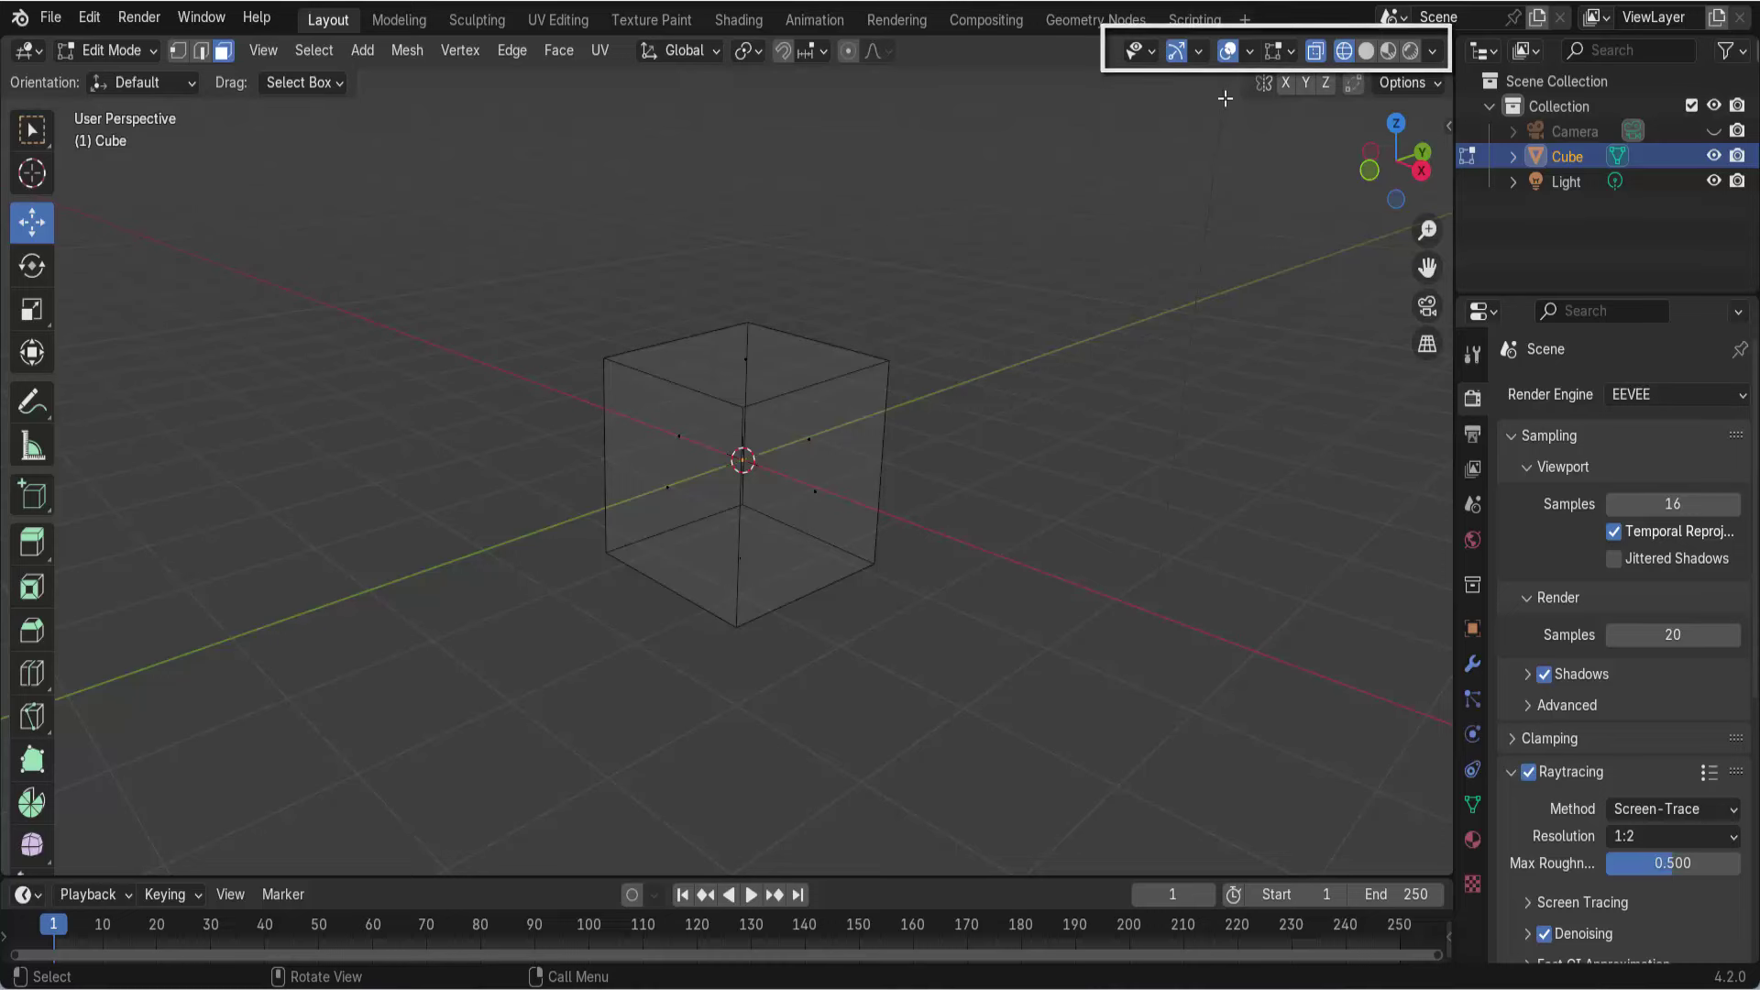
- Toggle viewport overlays off and back on with solid shading, and show the Overlays dropdown
left_click(1228, 51)
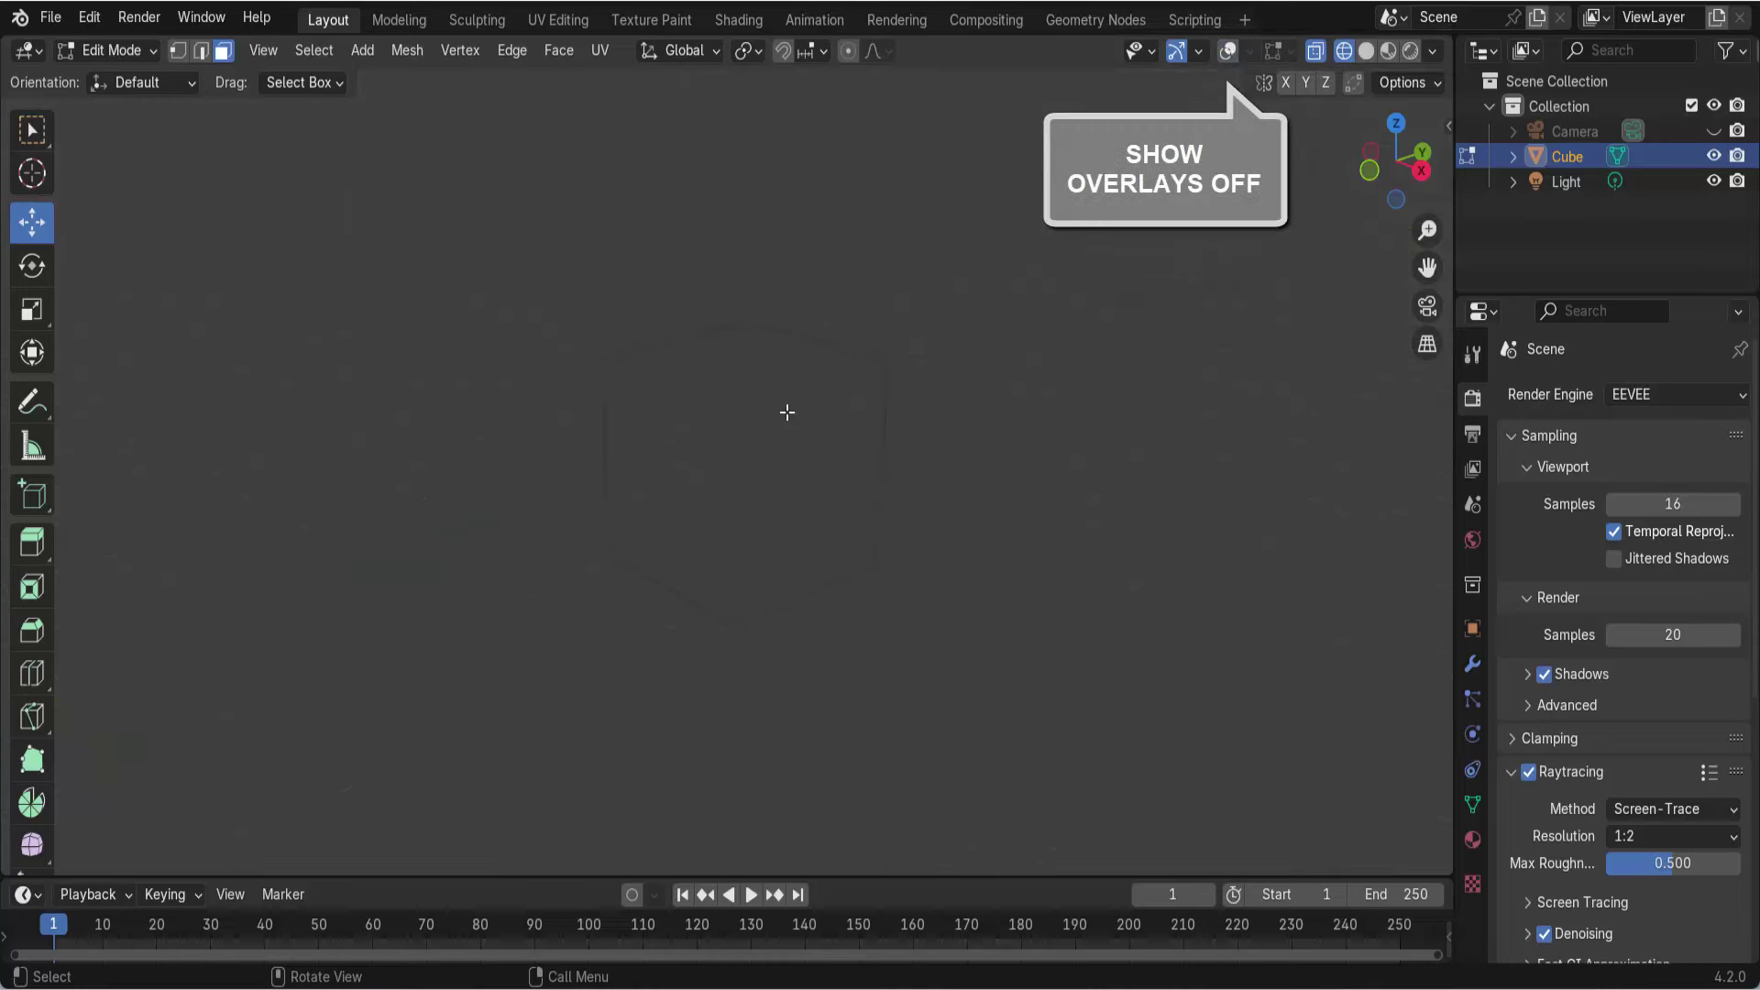
left_click(1367, 51)
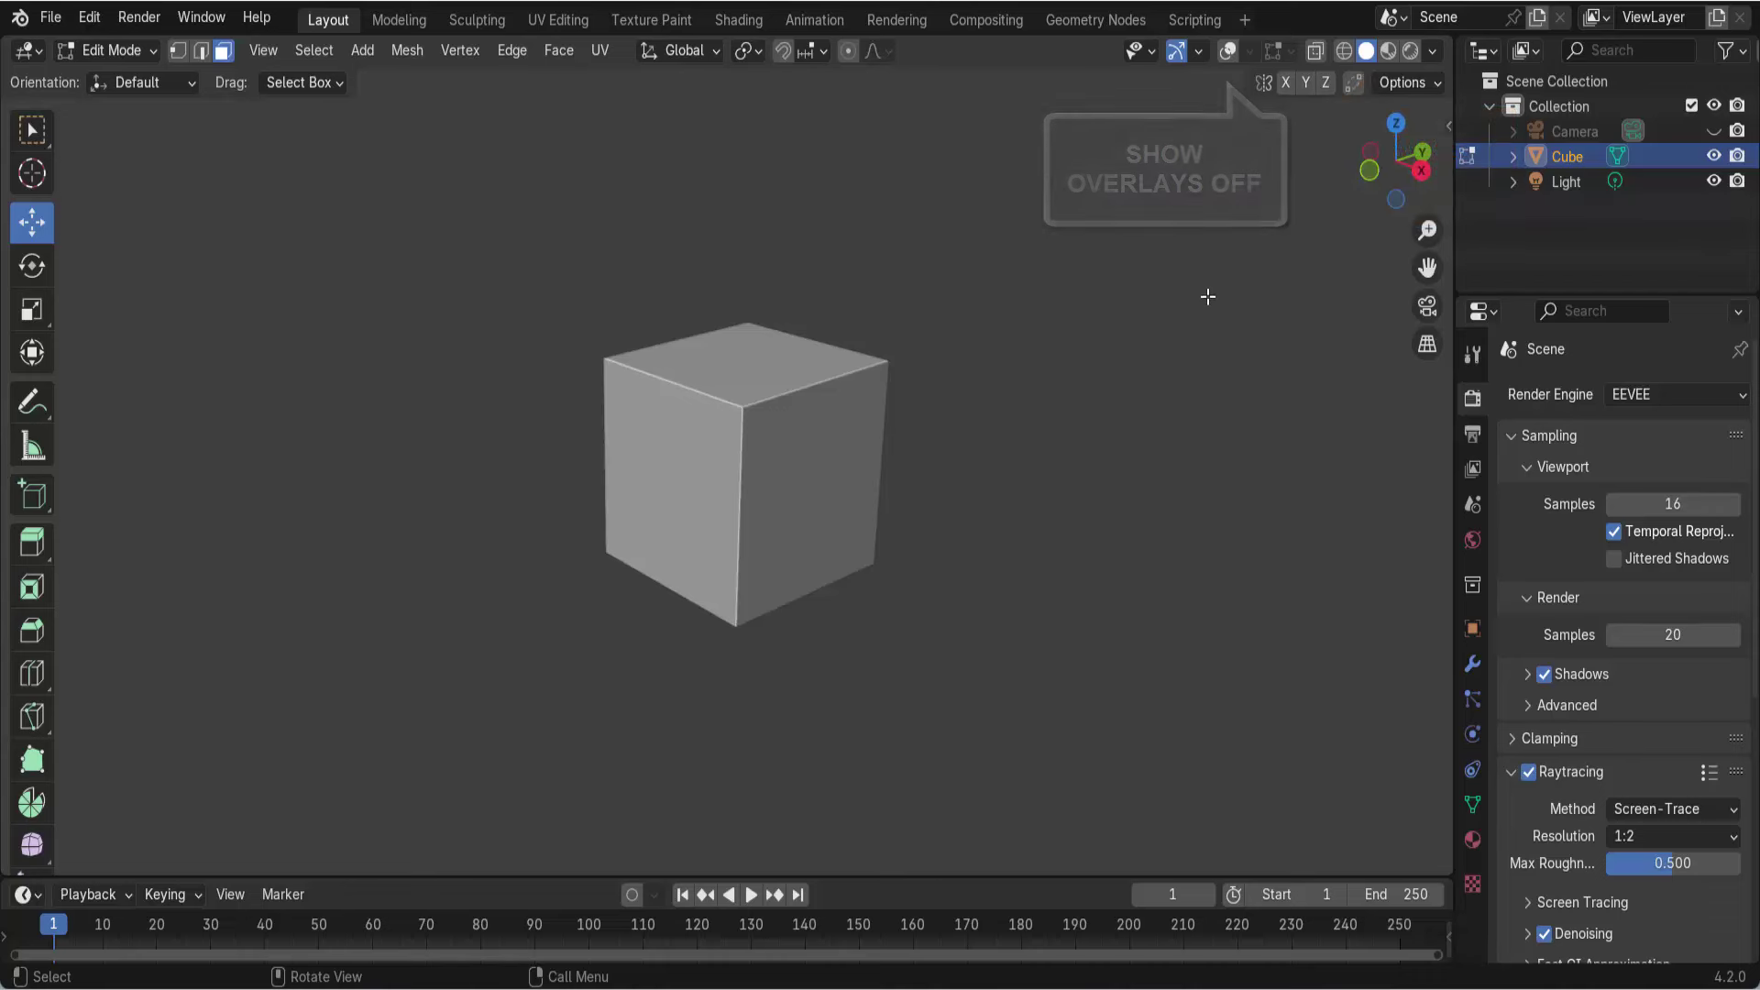
left_click(1225, 54)
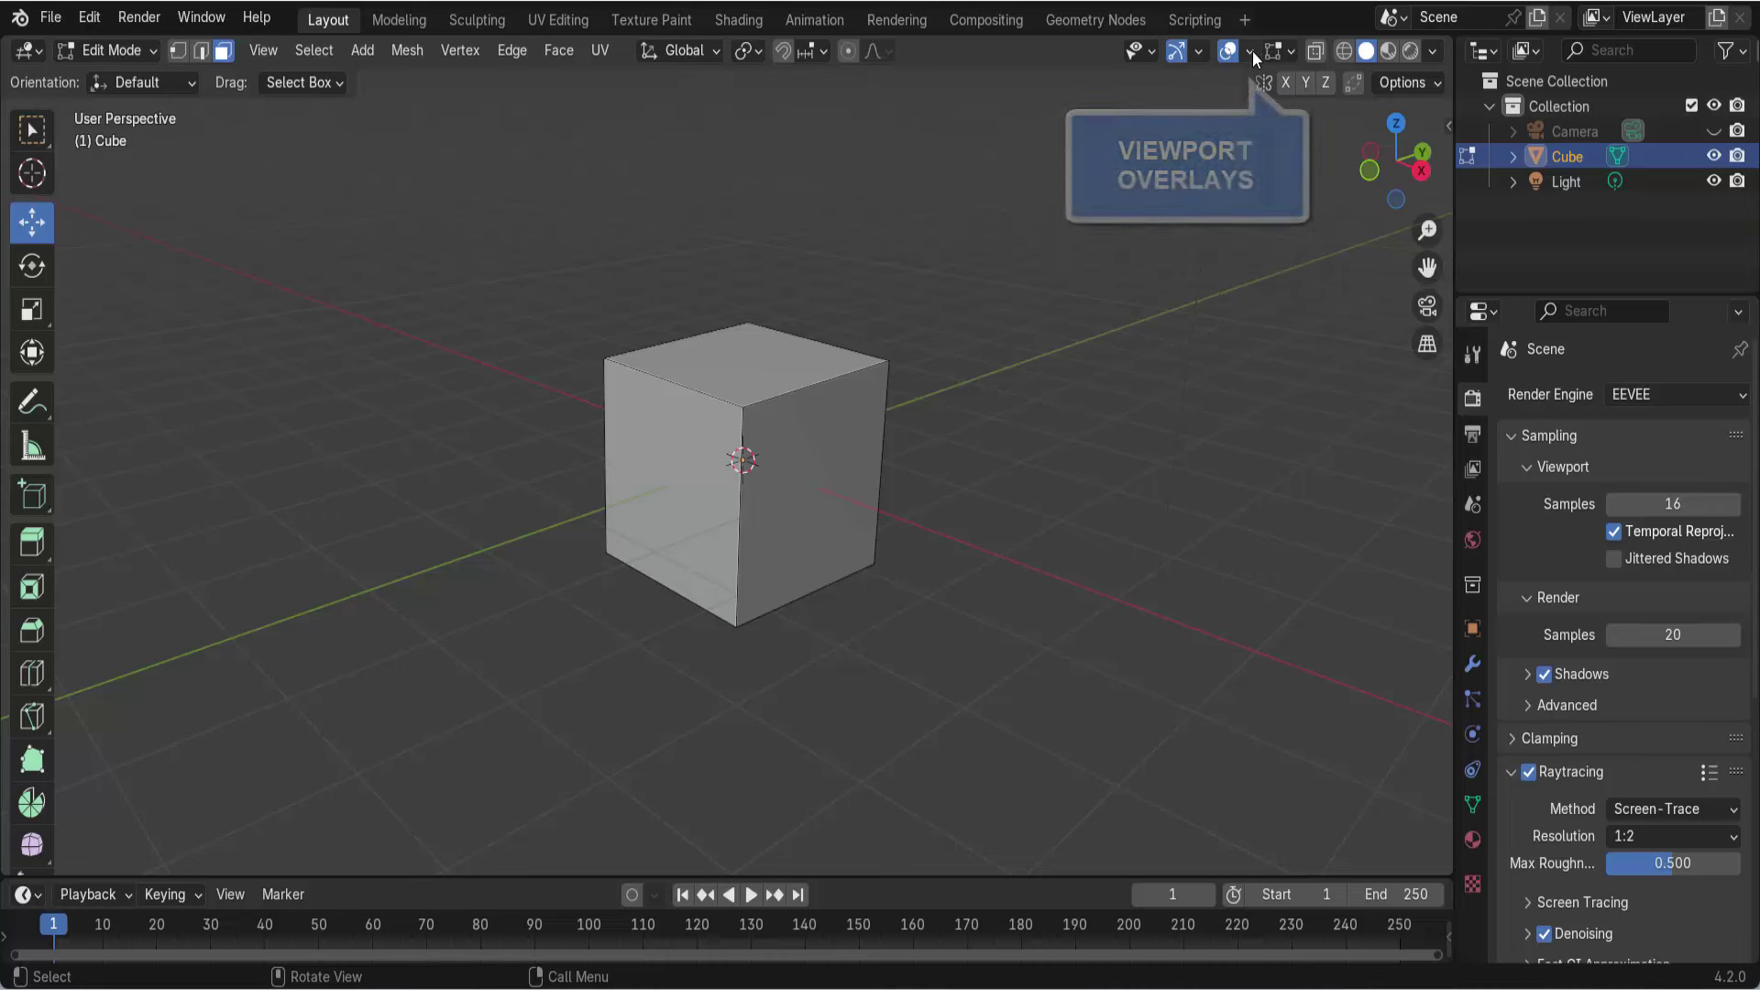
left_click(1252, 51)
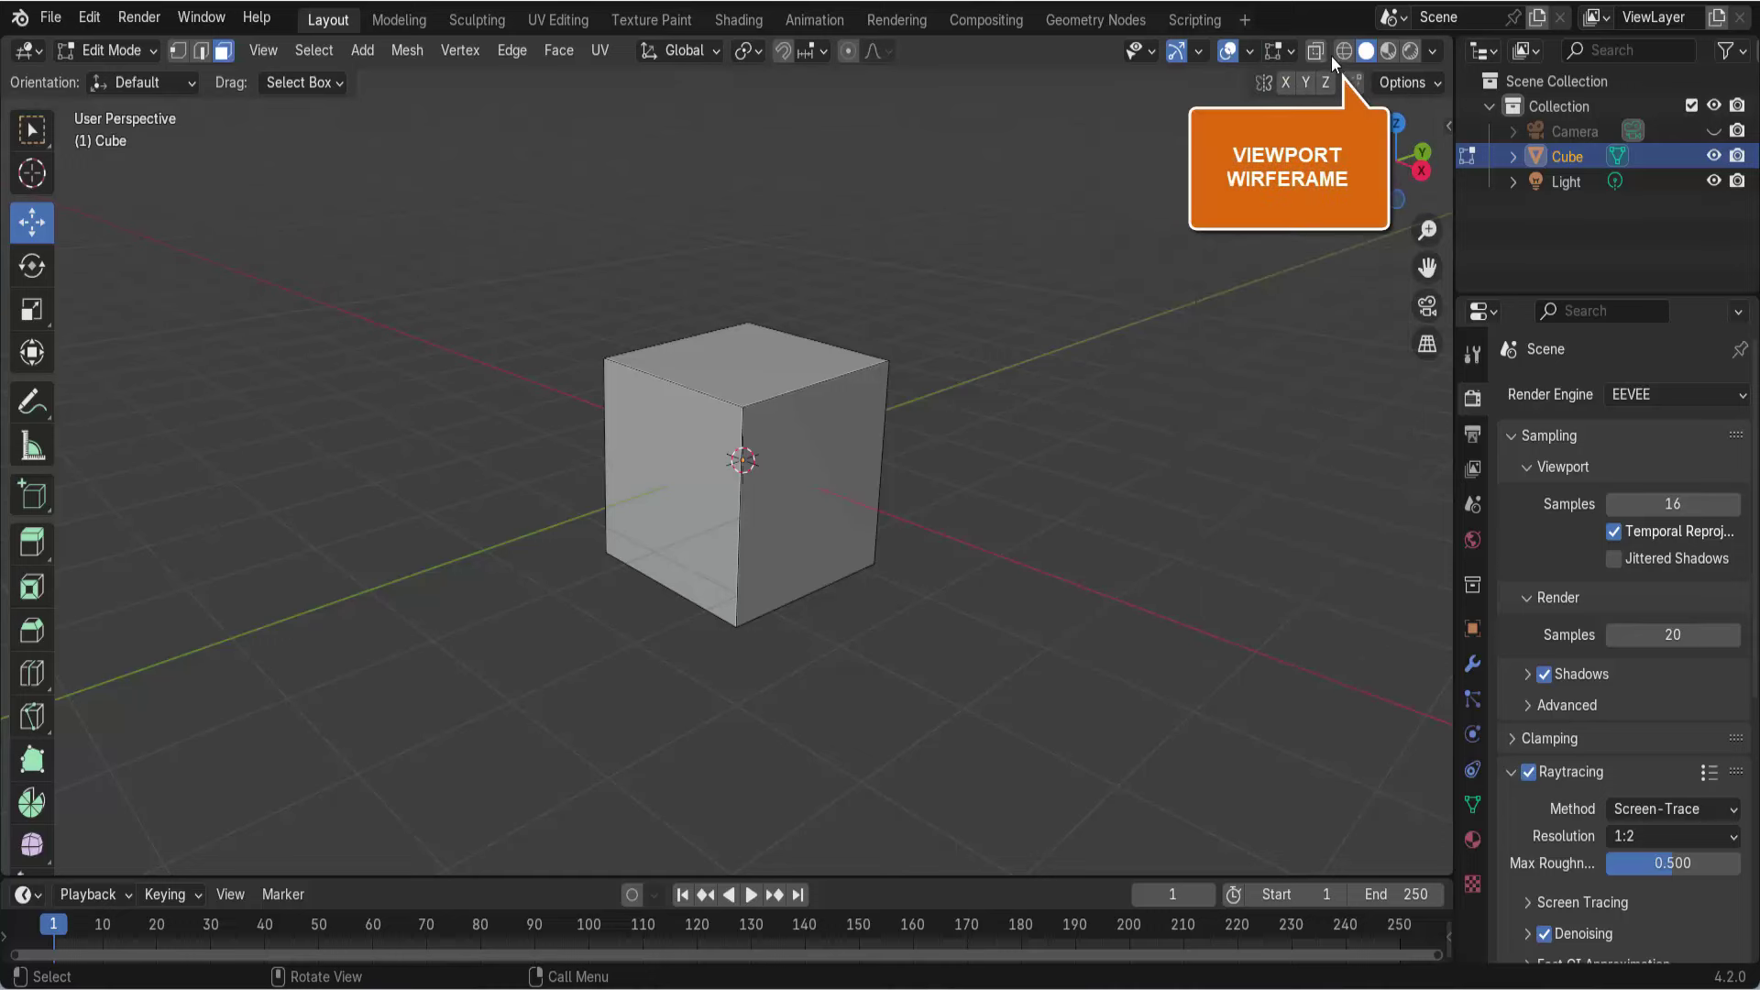
- Cycle the viewport through Wireframe, Solid and Material Preview shading, ending on Rendered
left_click(1345, 52)
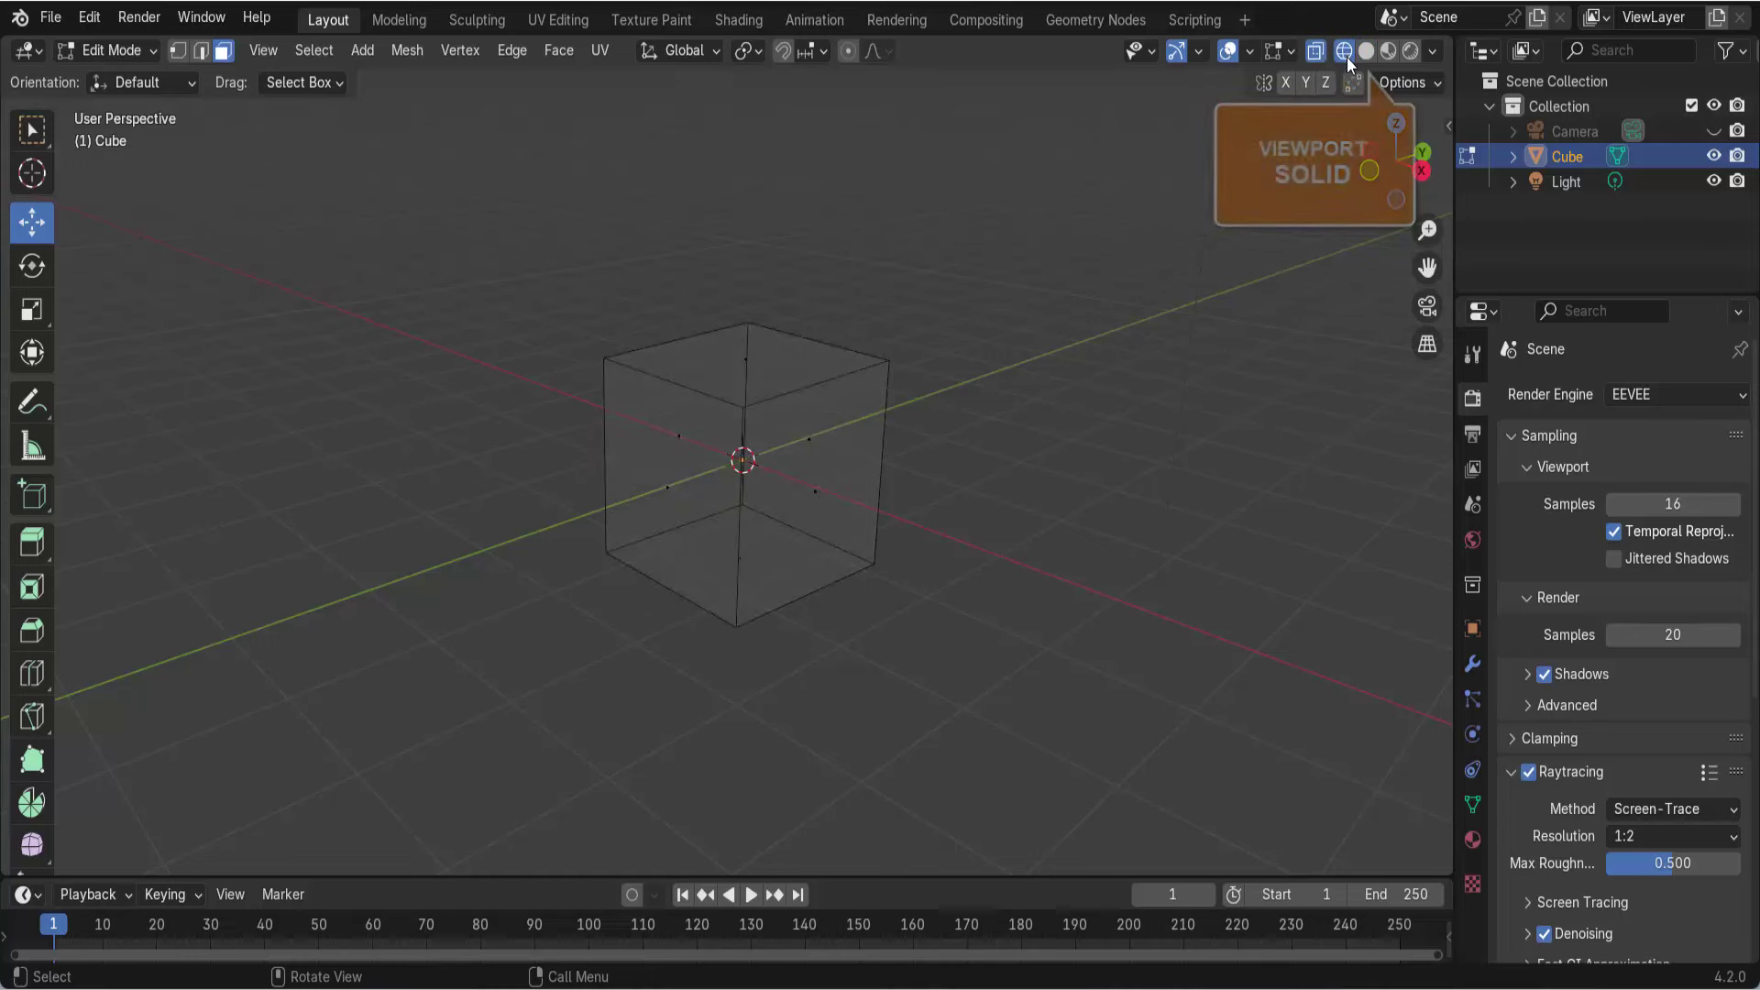
left_click(1367, 53)
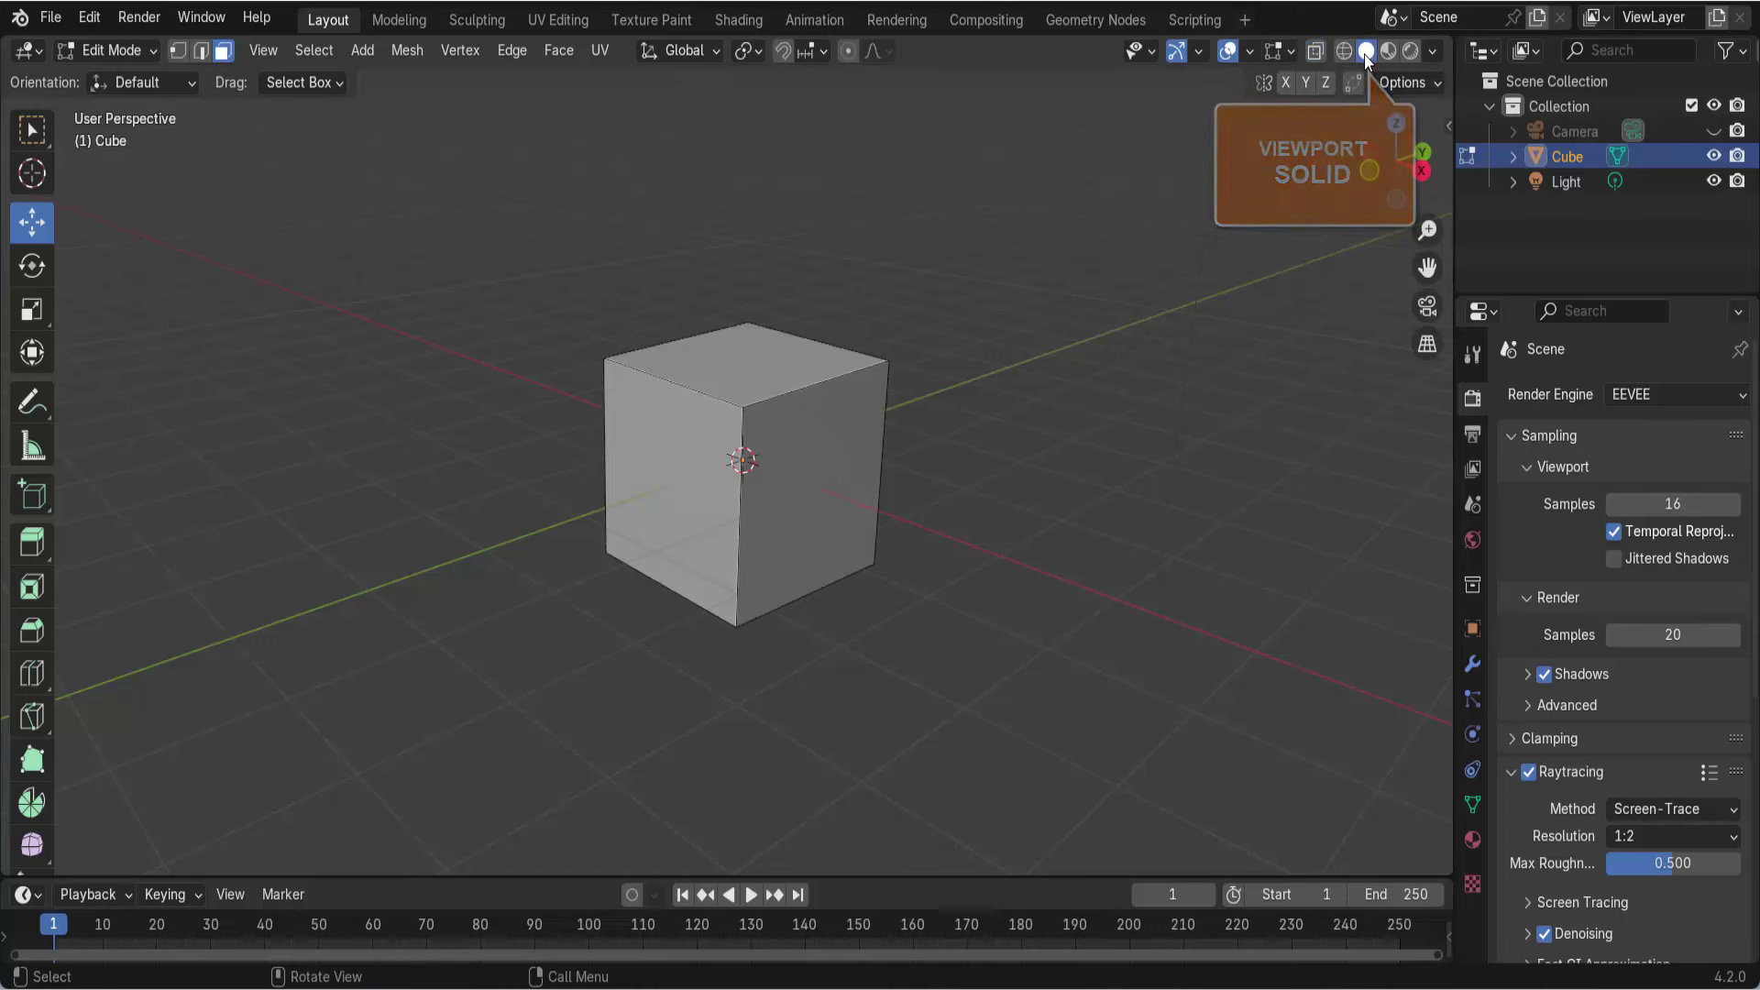
left_click(1389, 50)
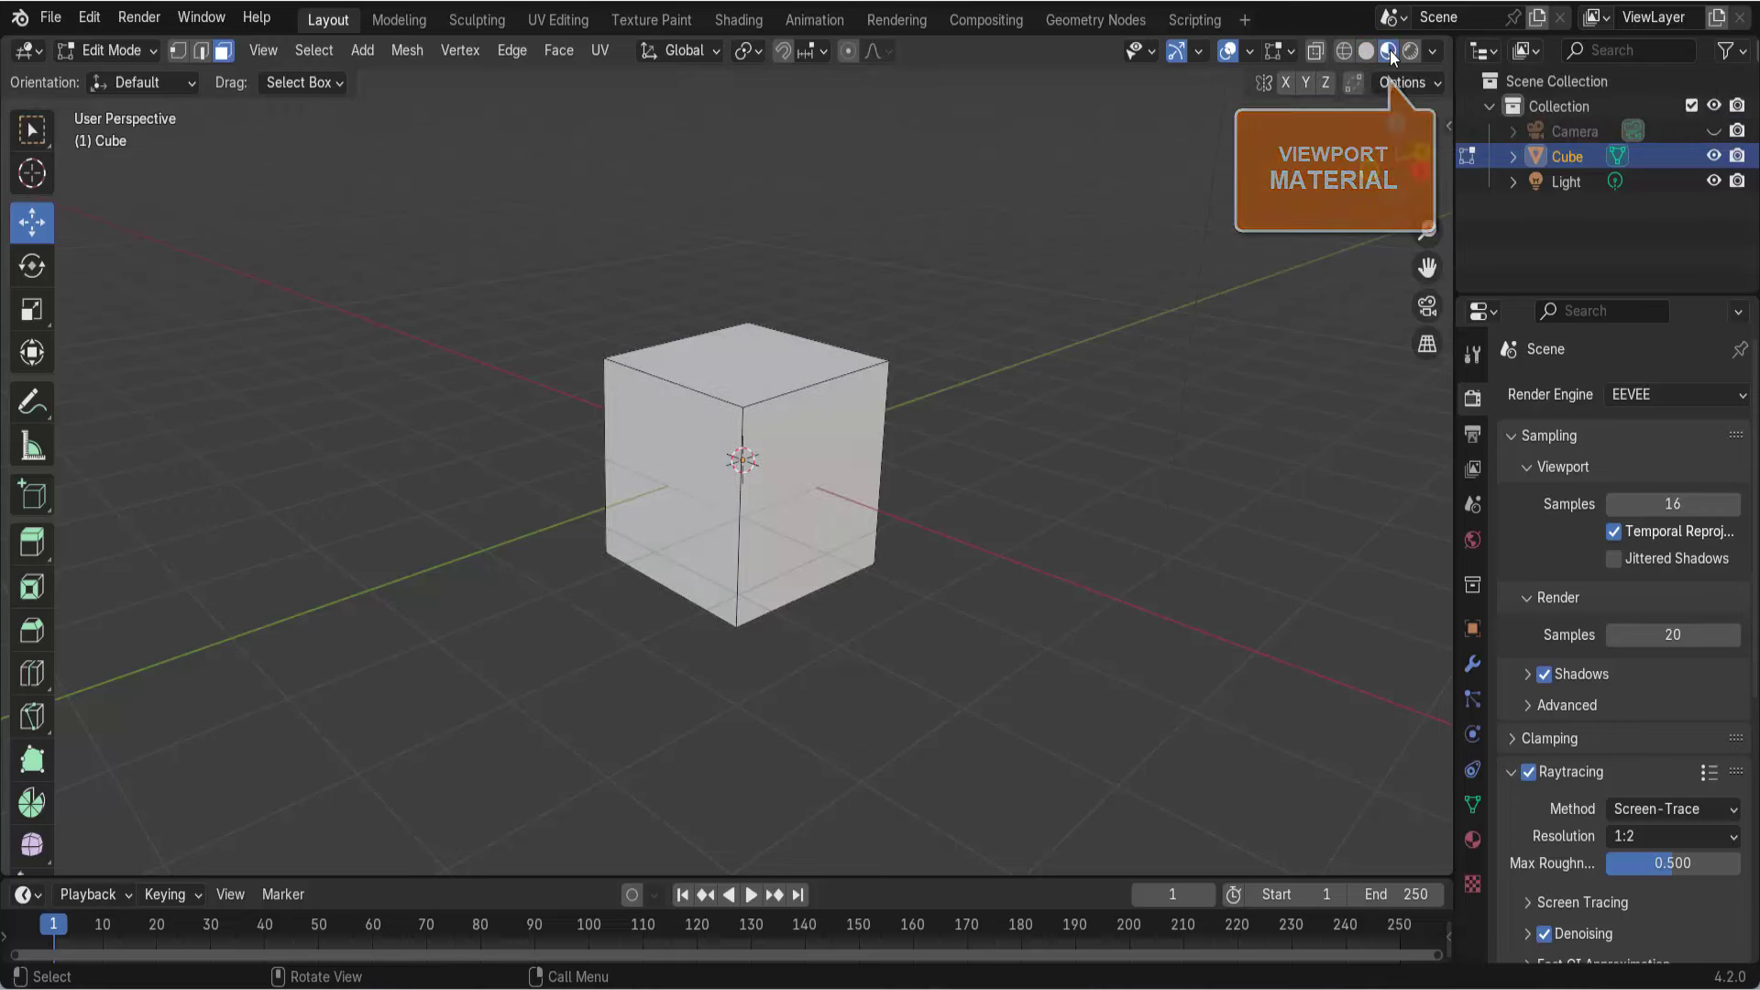
left_click(1411, 52)
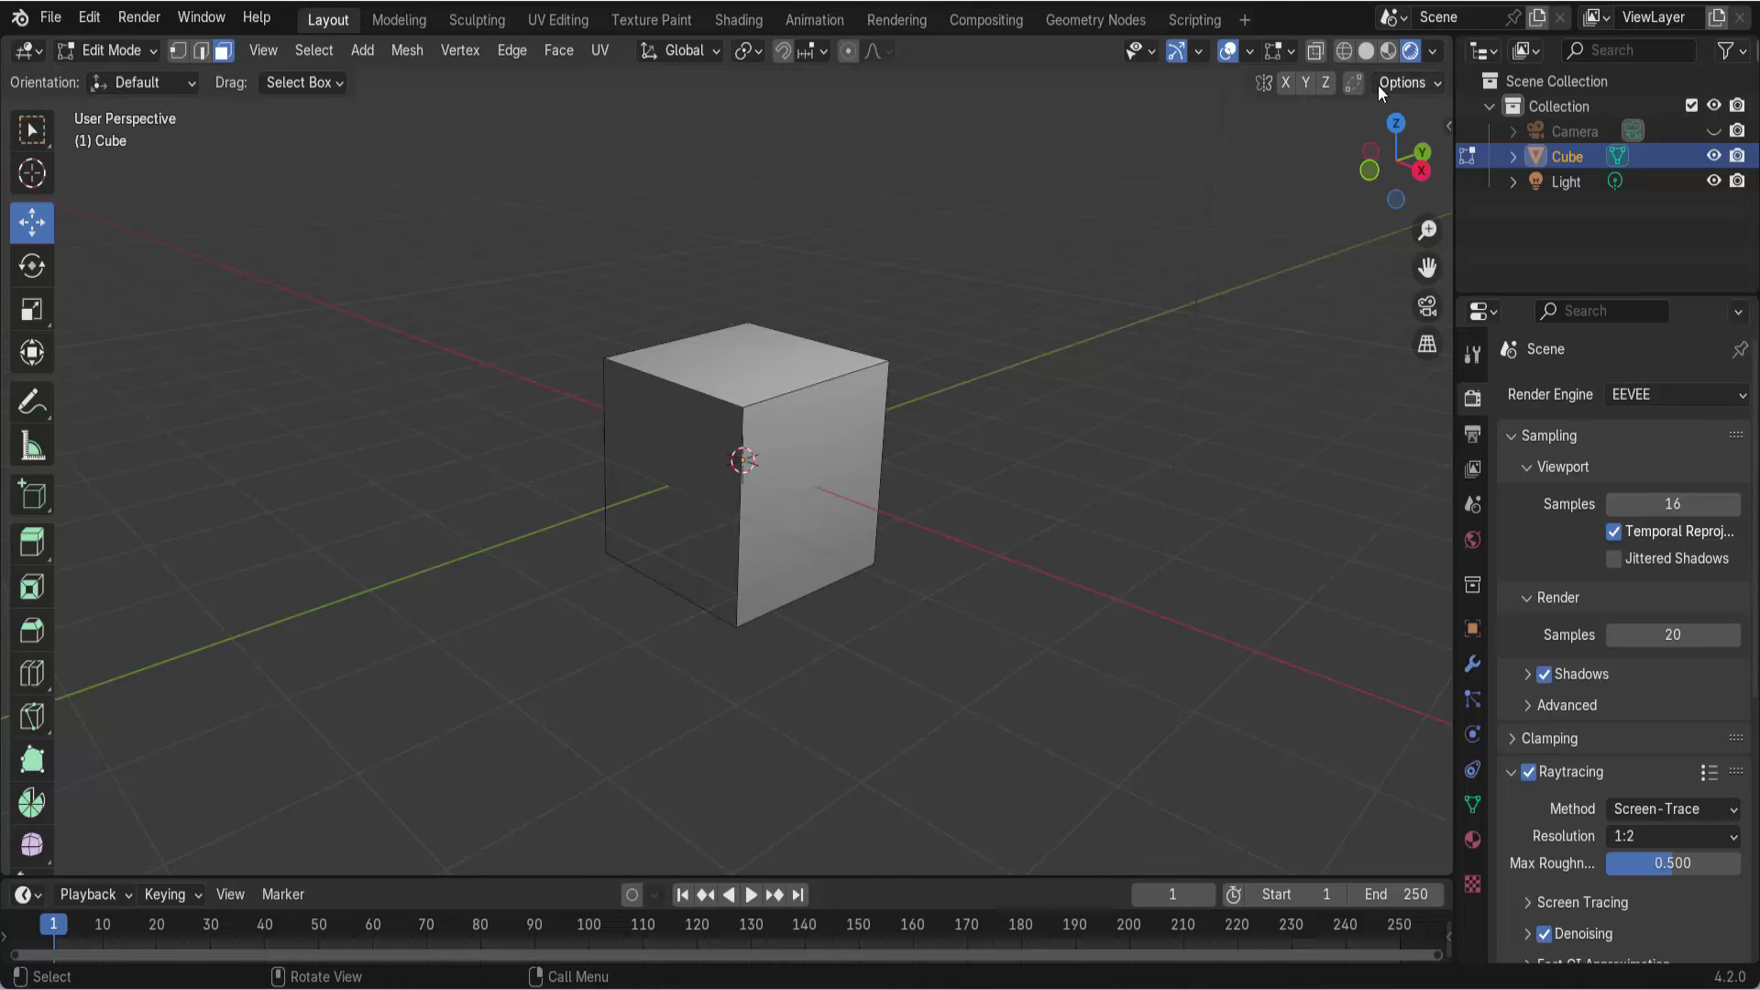
- Switch to Object Mode, then start and cancel a rotate and a scale on the cube
left_click(130, 52)
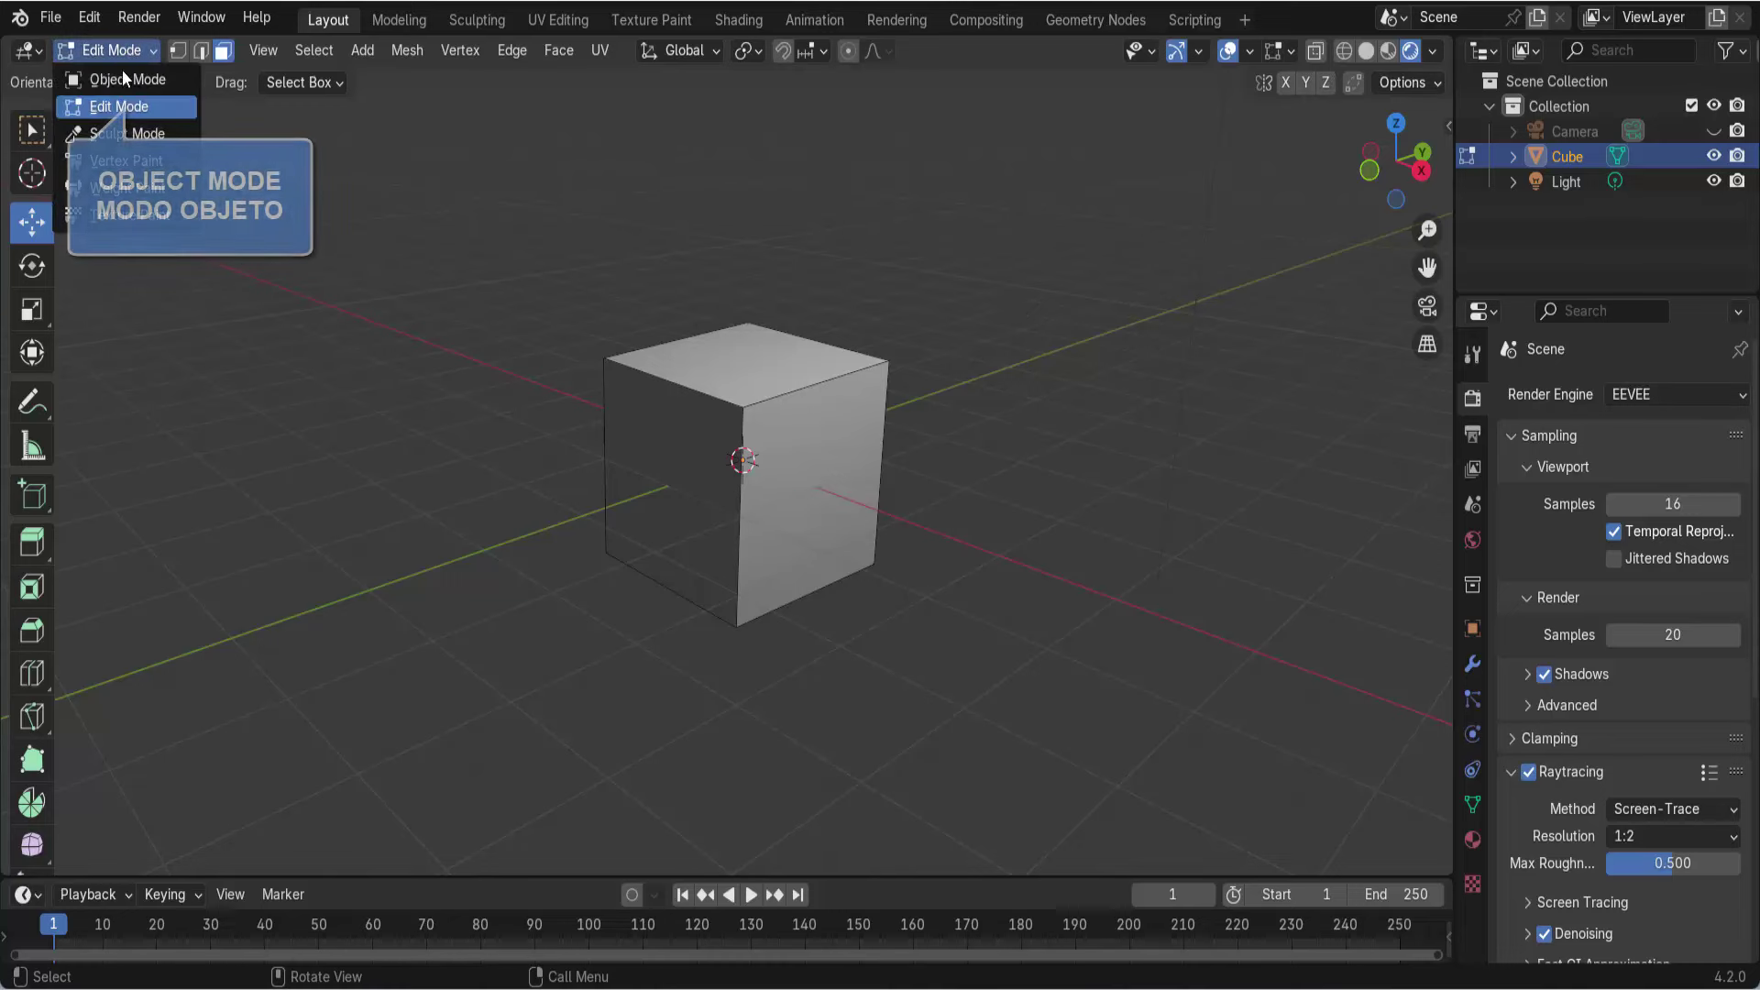
left_click(123, 77)
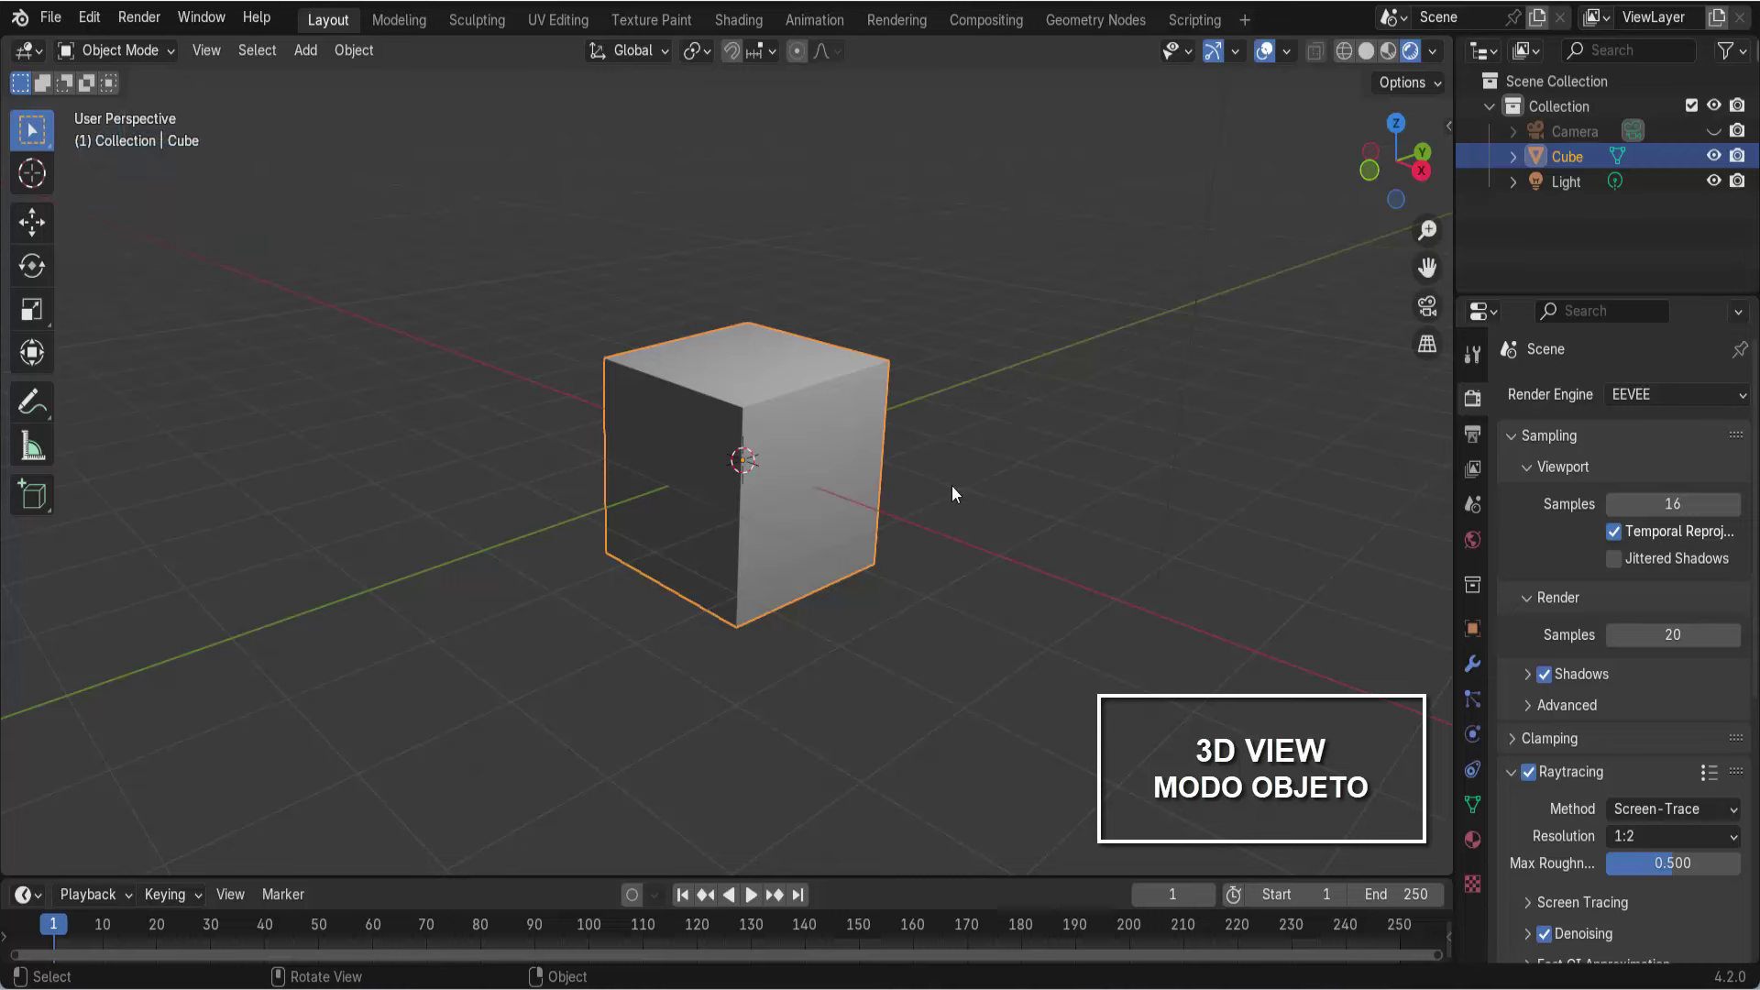
key("r")
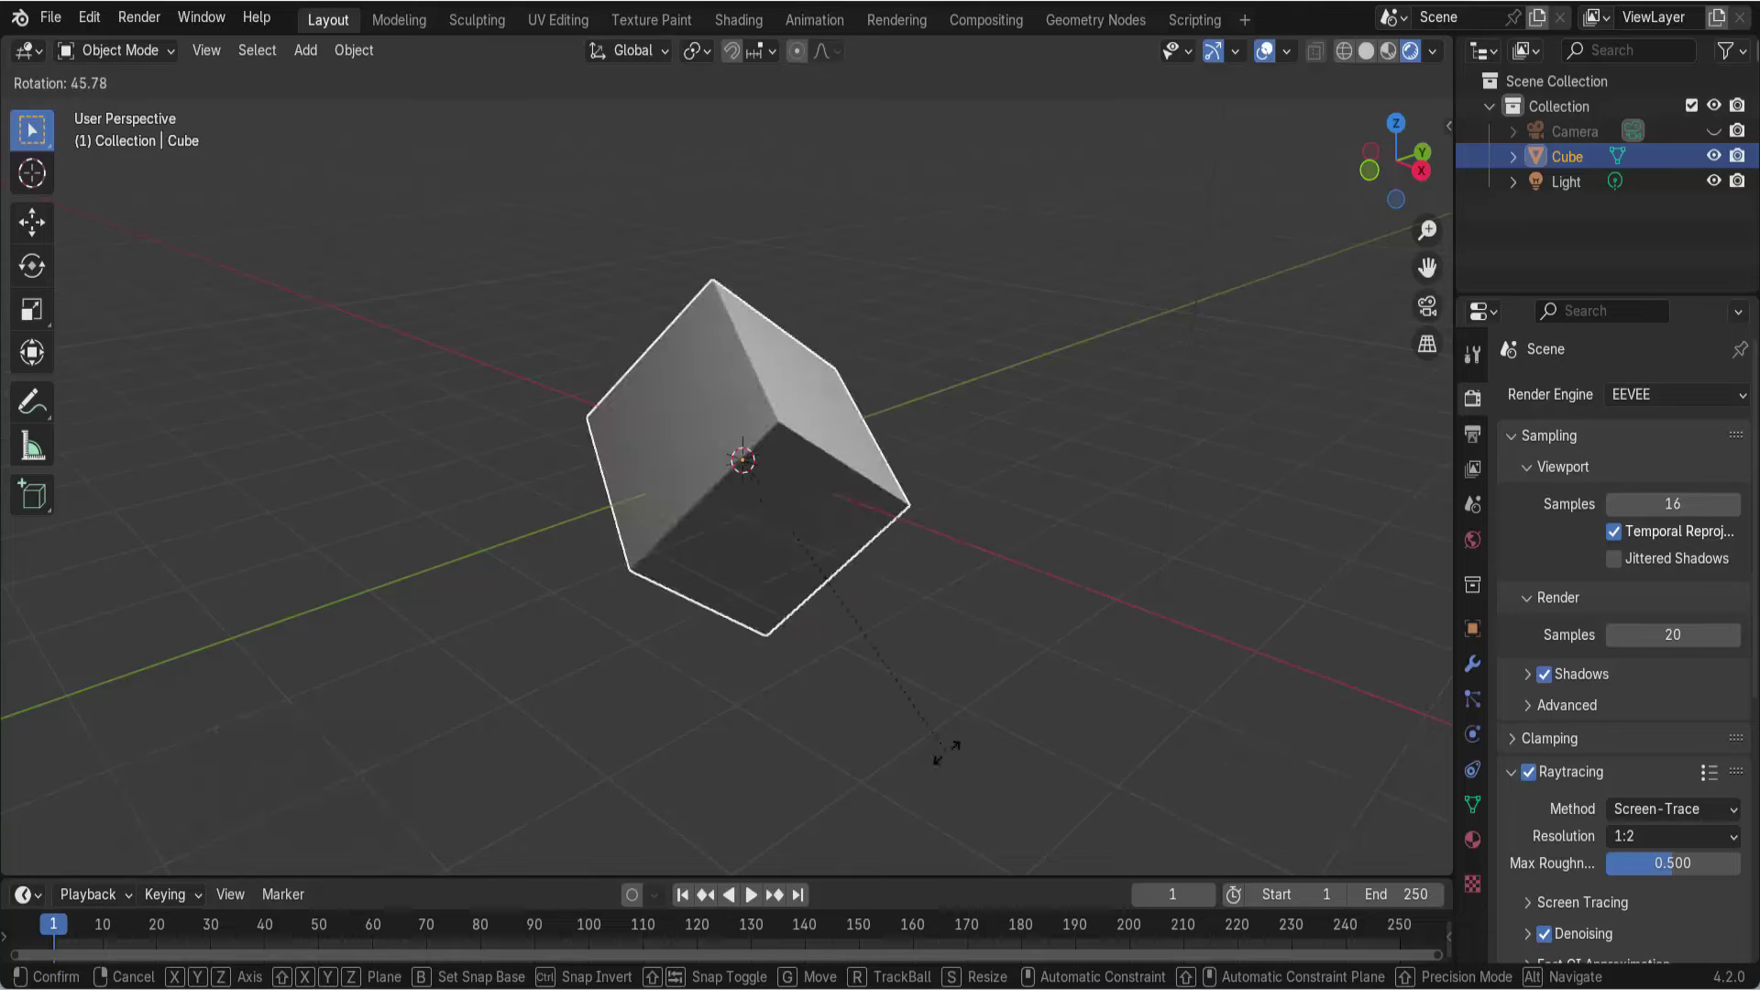
right_click(924, 708)
key("s")
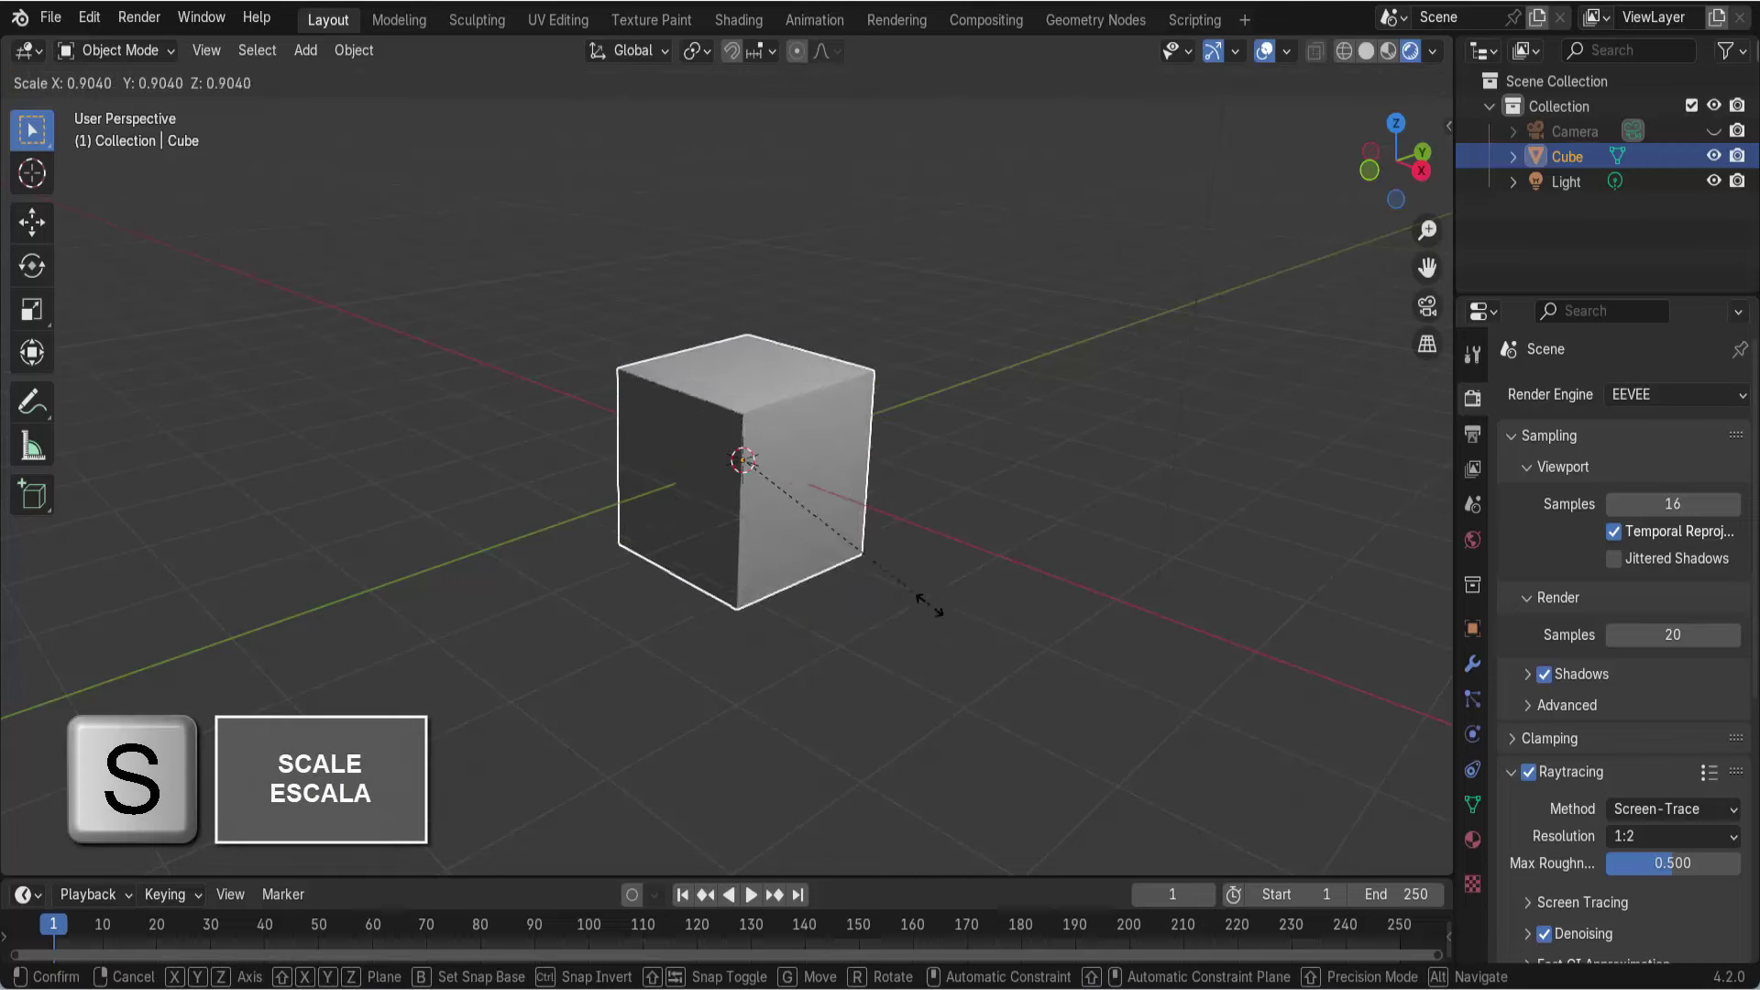
right_click(890, 558)
- Start and cancel a move, deselect the cube, and hide the toolbar with T
key("g")
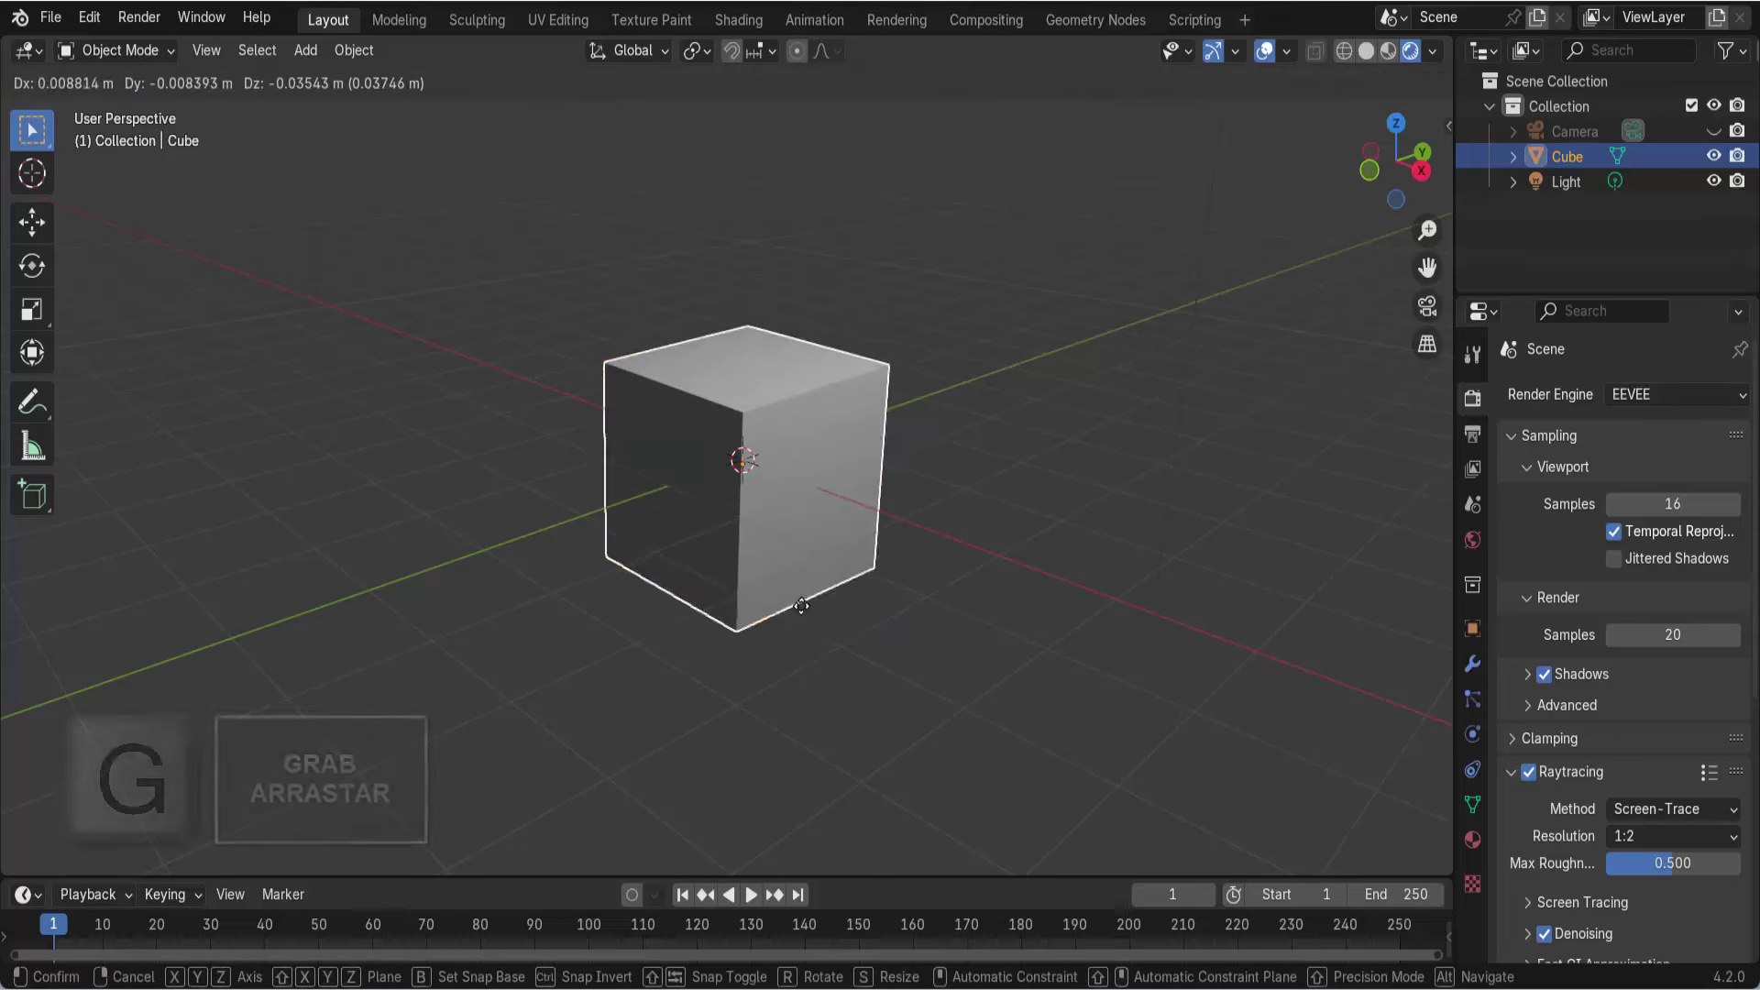
right_click(897, 629)
left_click(898, 624)
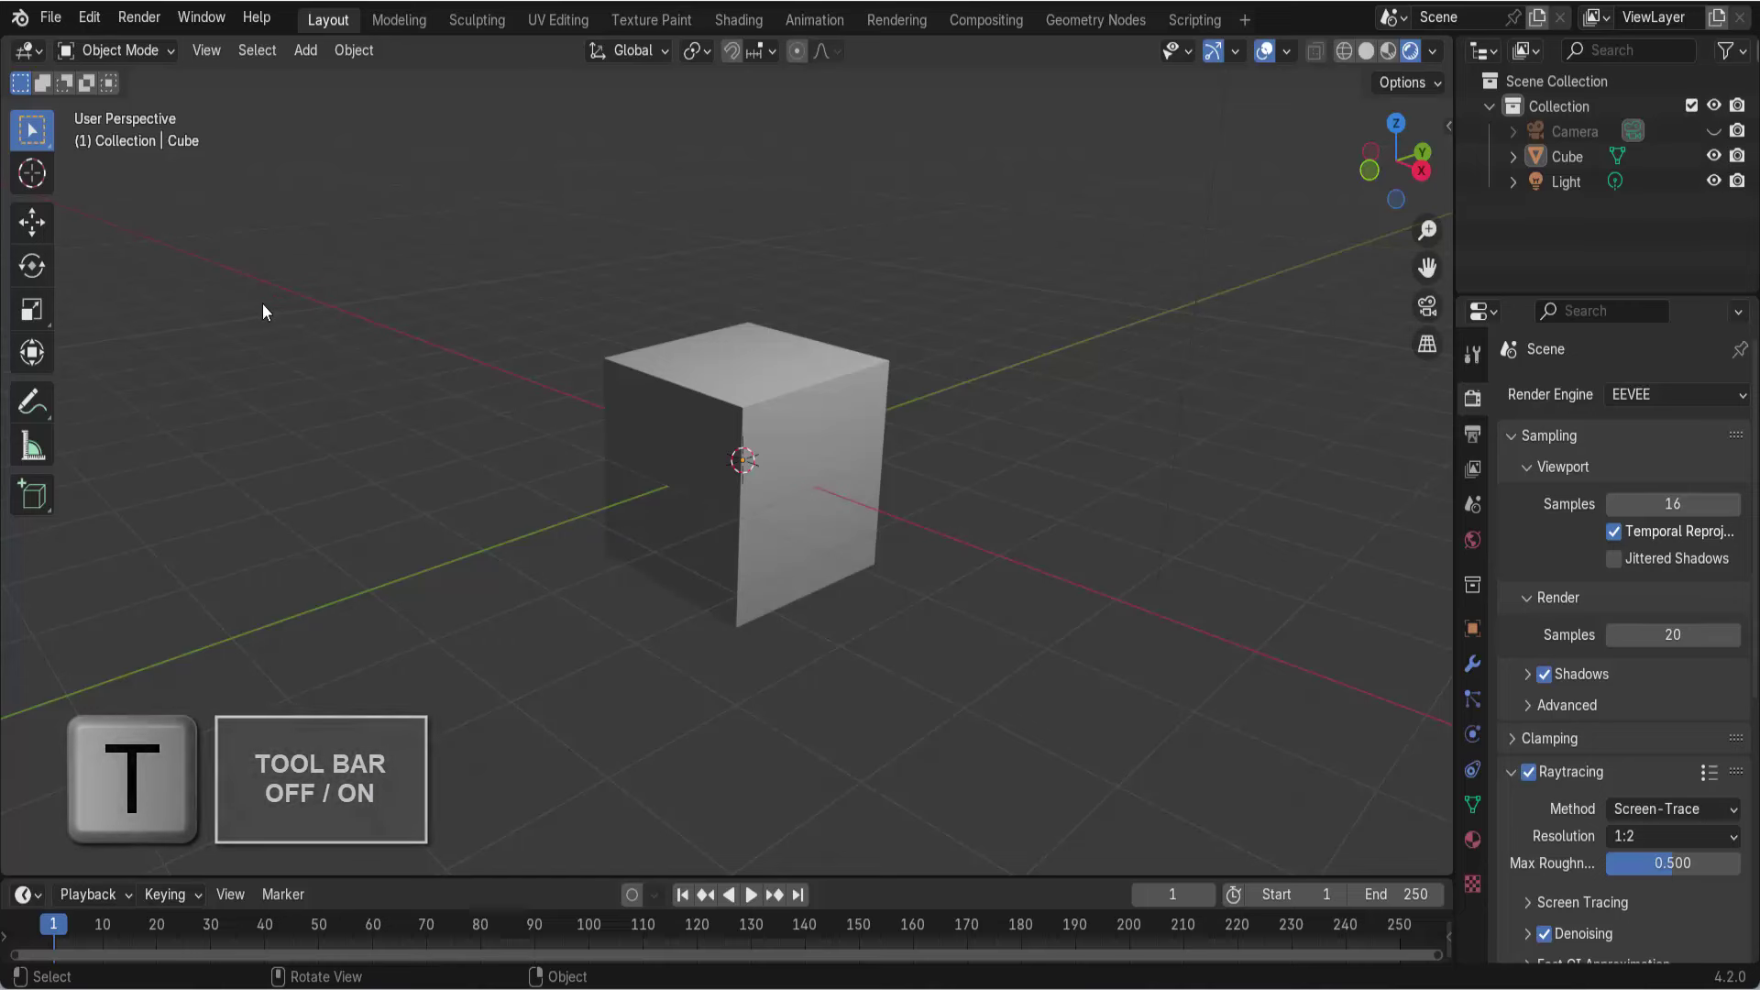
key("t")
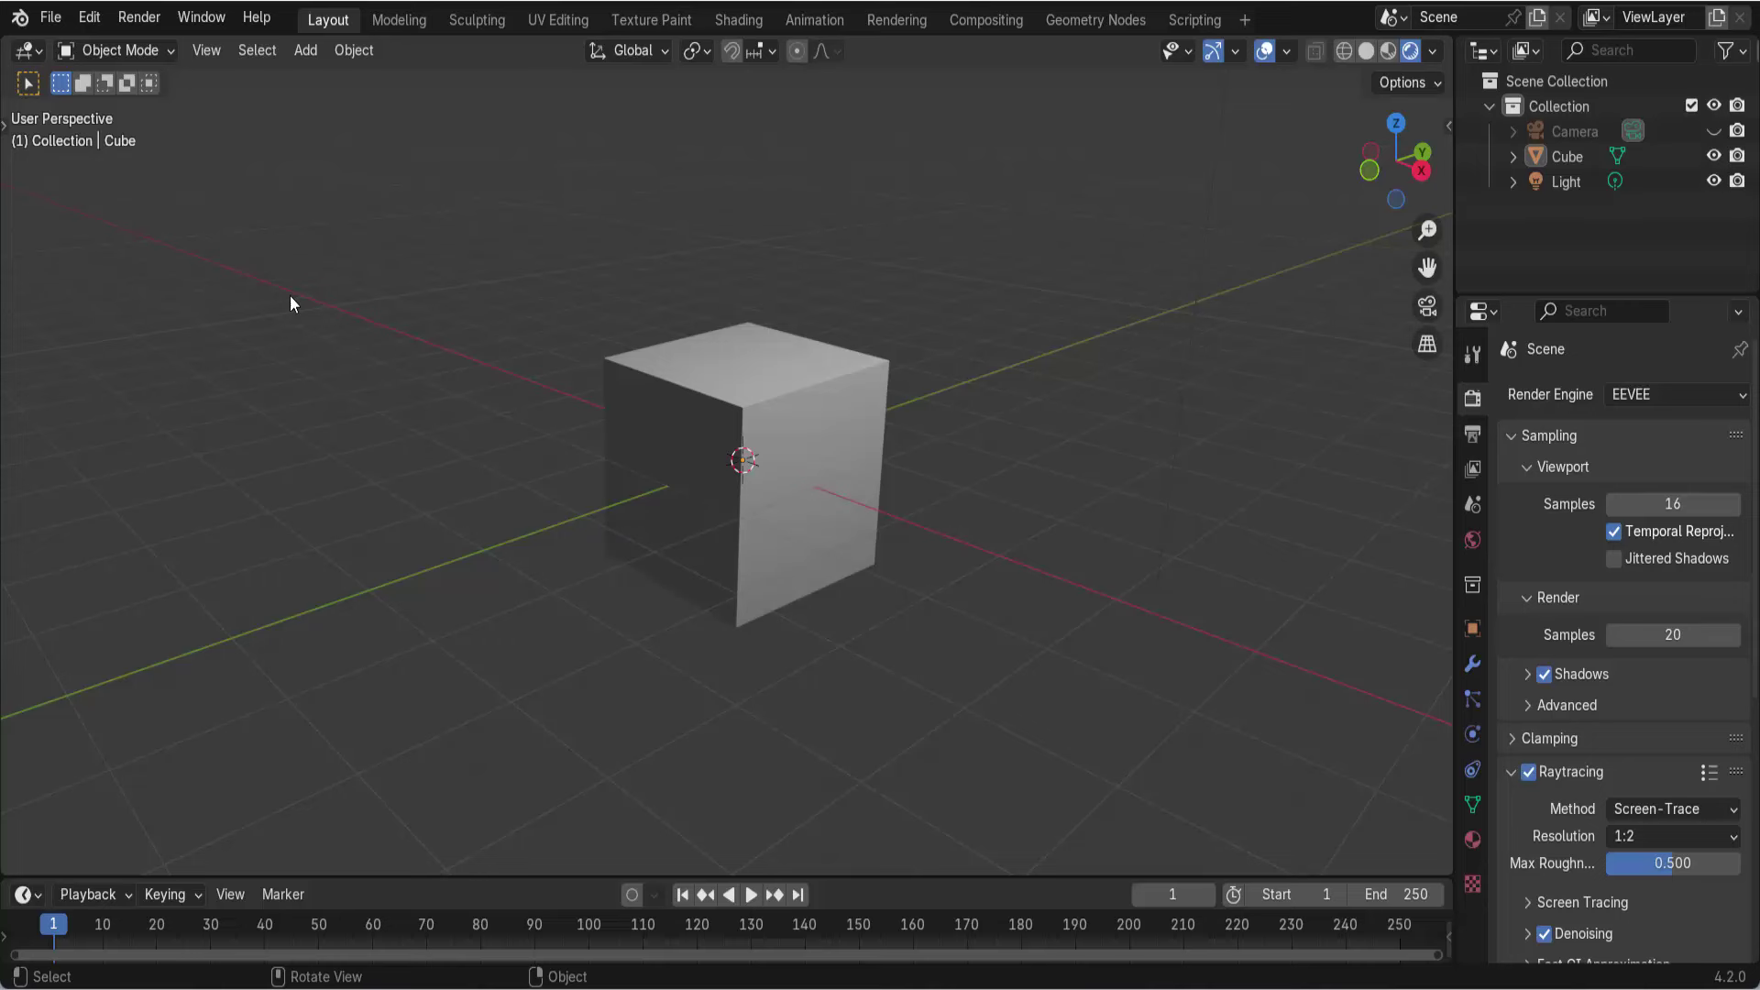
- Show the toolbar again with T, and open then close the N sidebar
key("t")
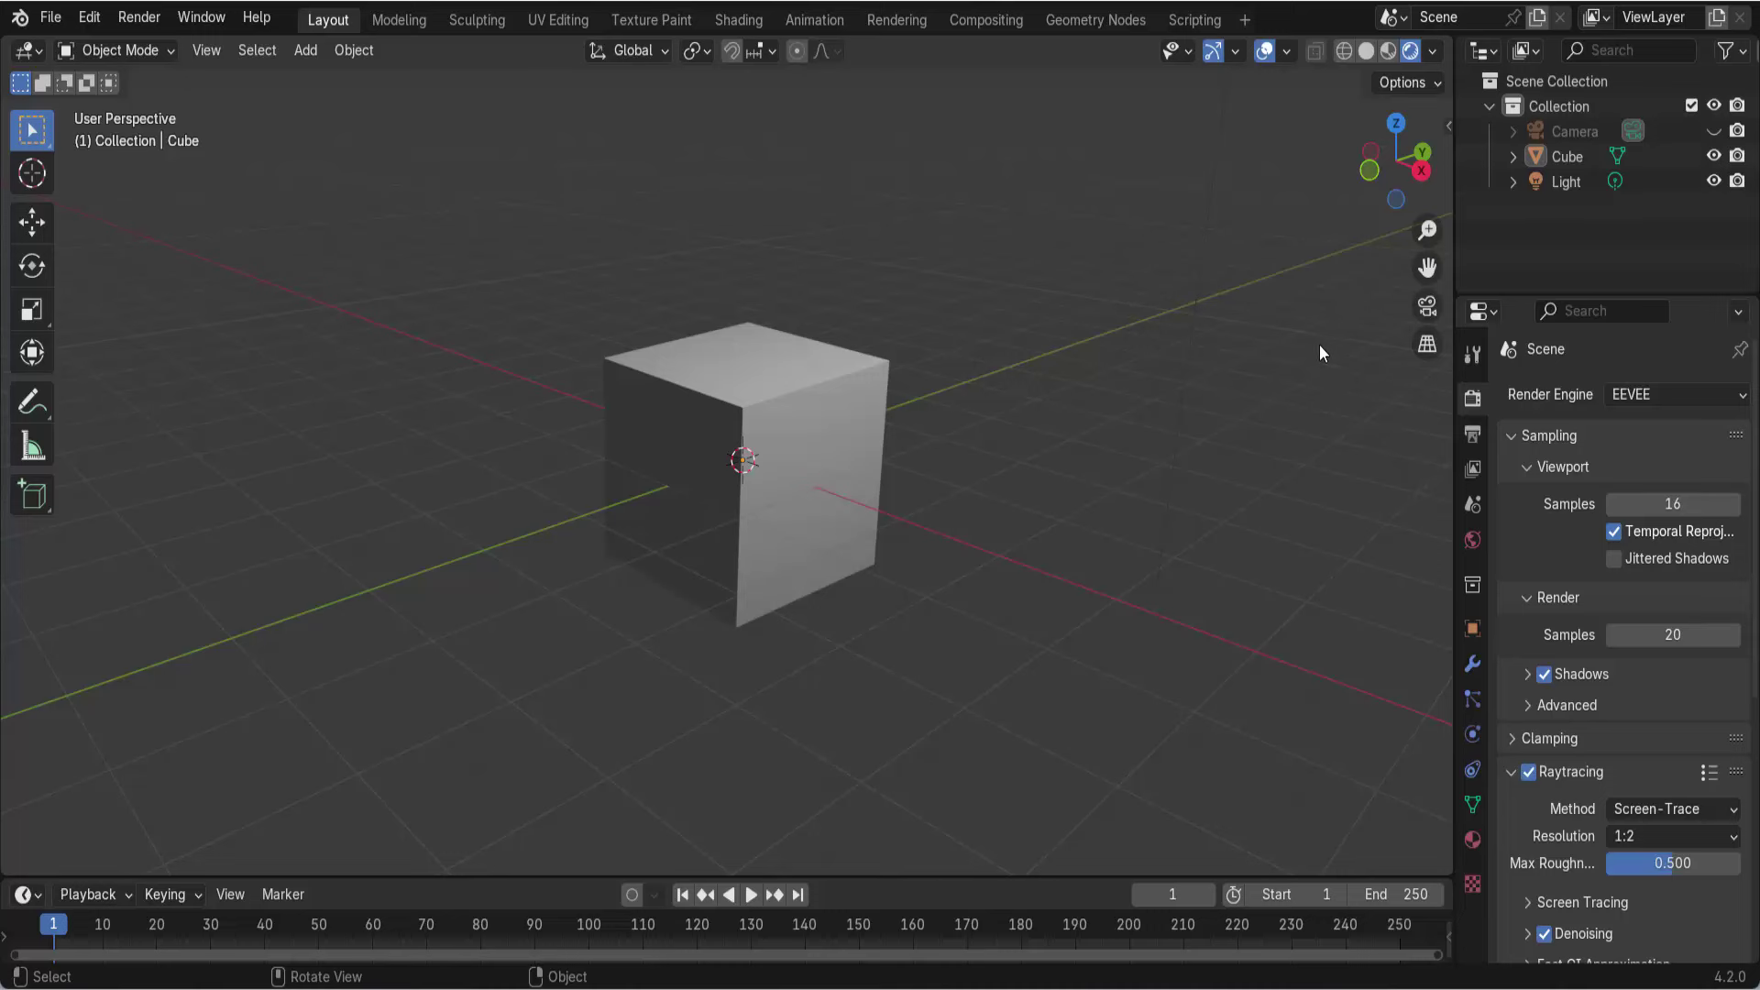
key("n")
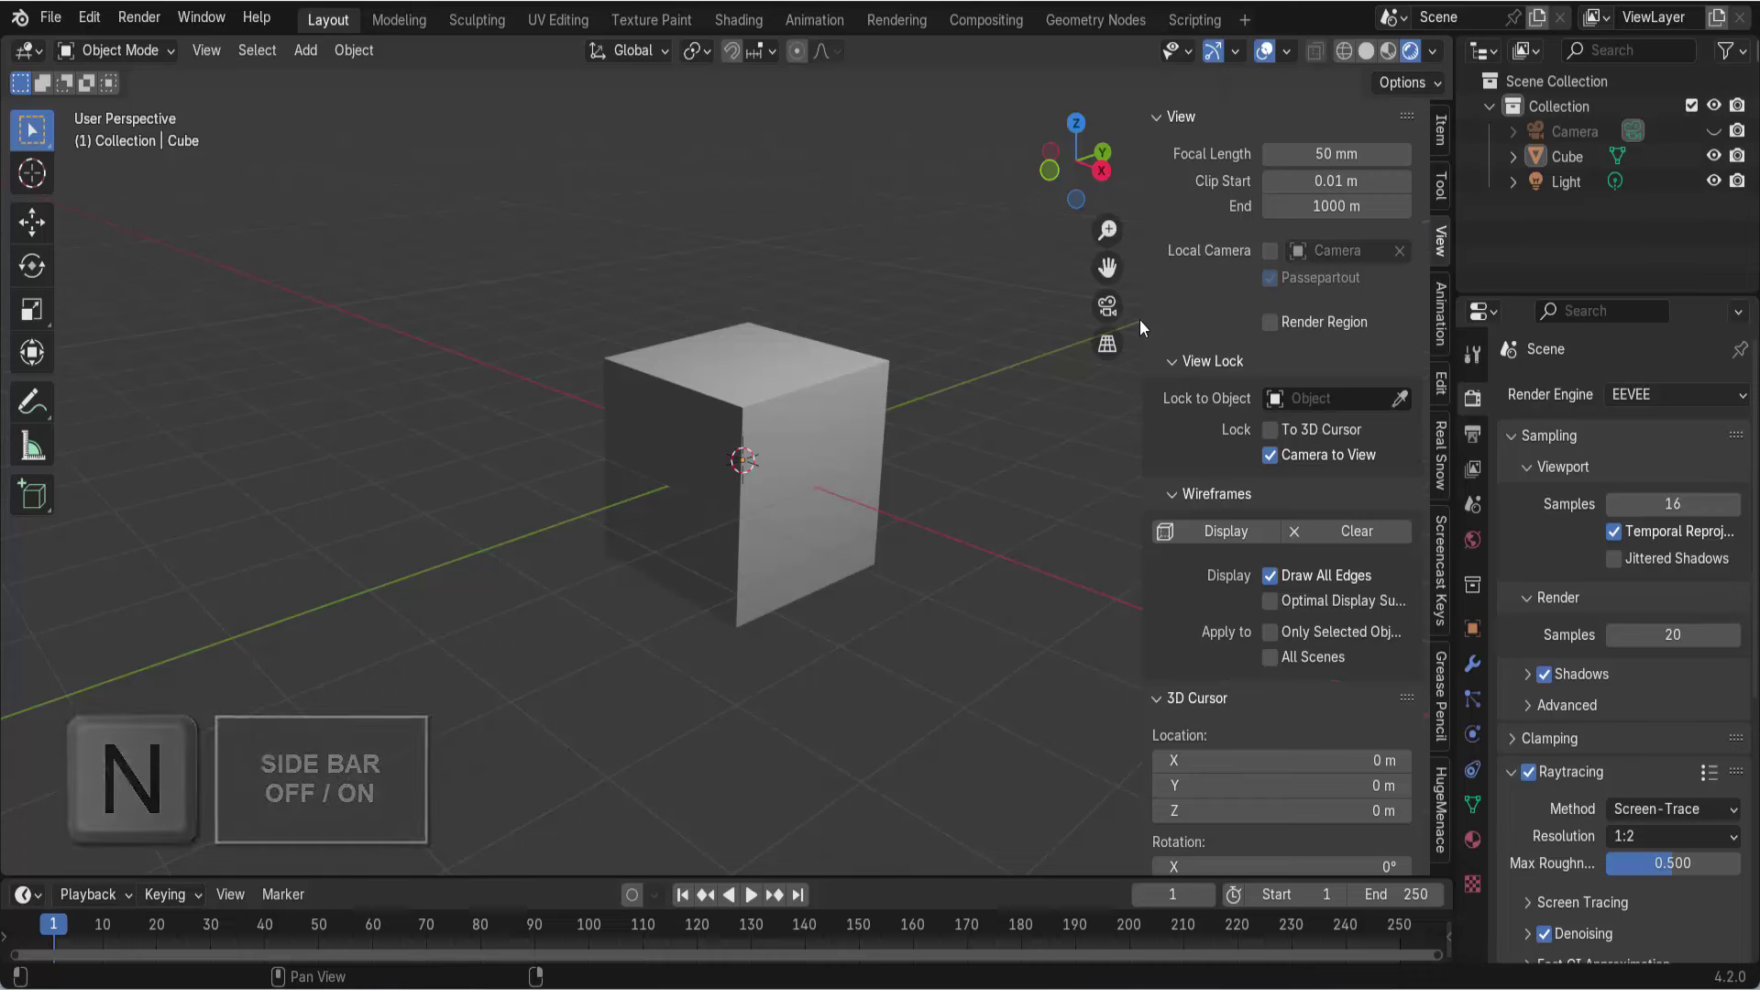
key("n")
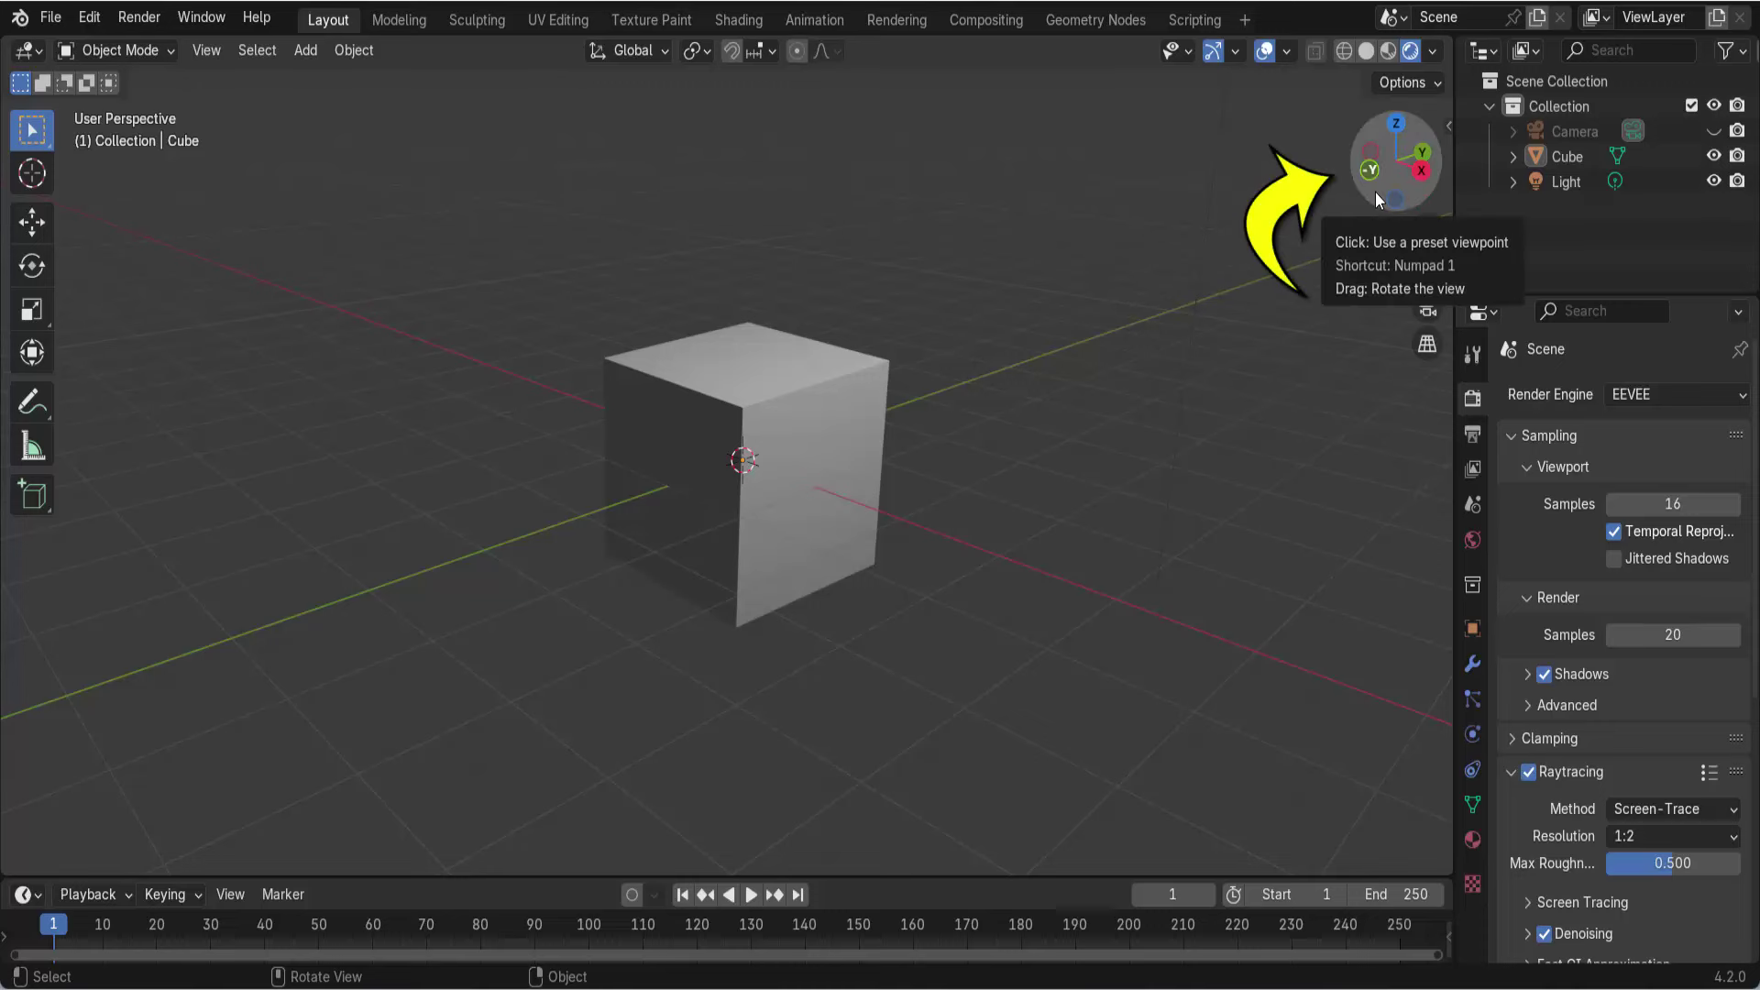
- Orbit the view, then jump through the Top, Right, Left and Front gizmo views
mouse_move(1371, 192)
left_mouse_down()
mouse_move(1265, 211)
mouse_move(1361, 219)
left_mouse_up()
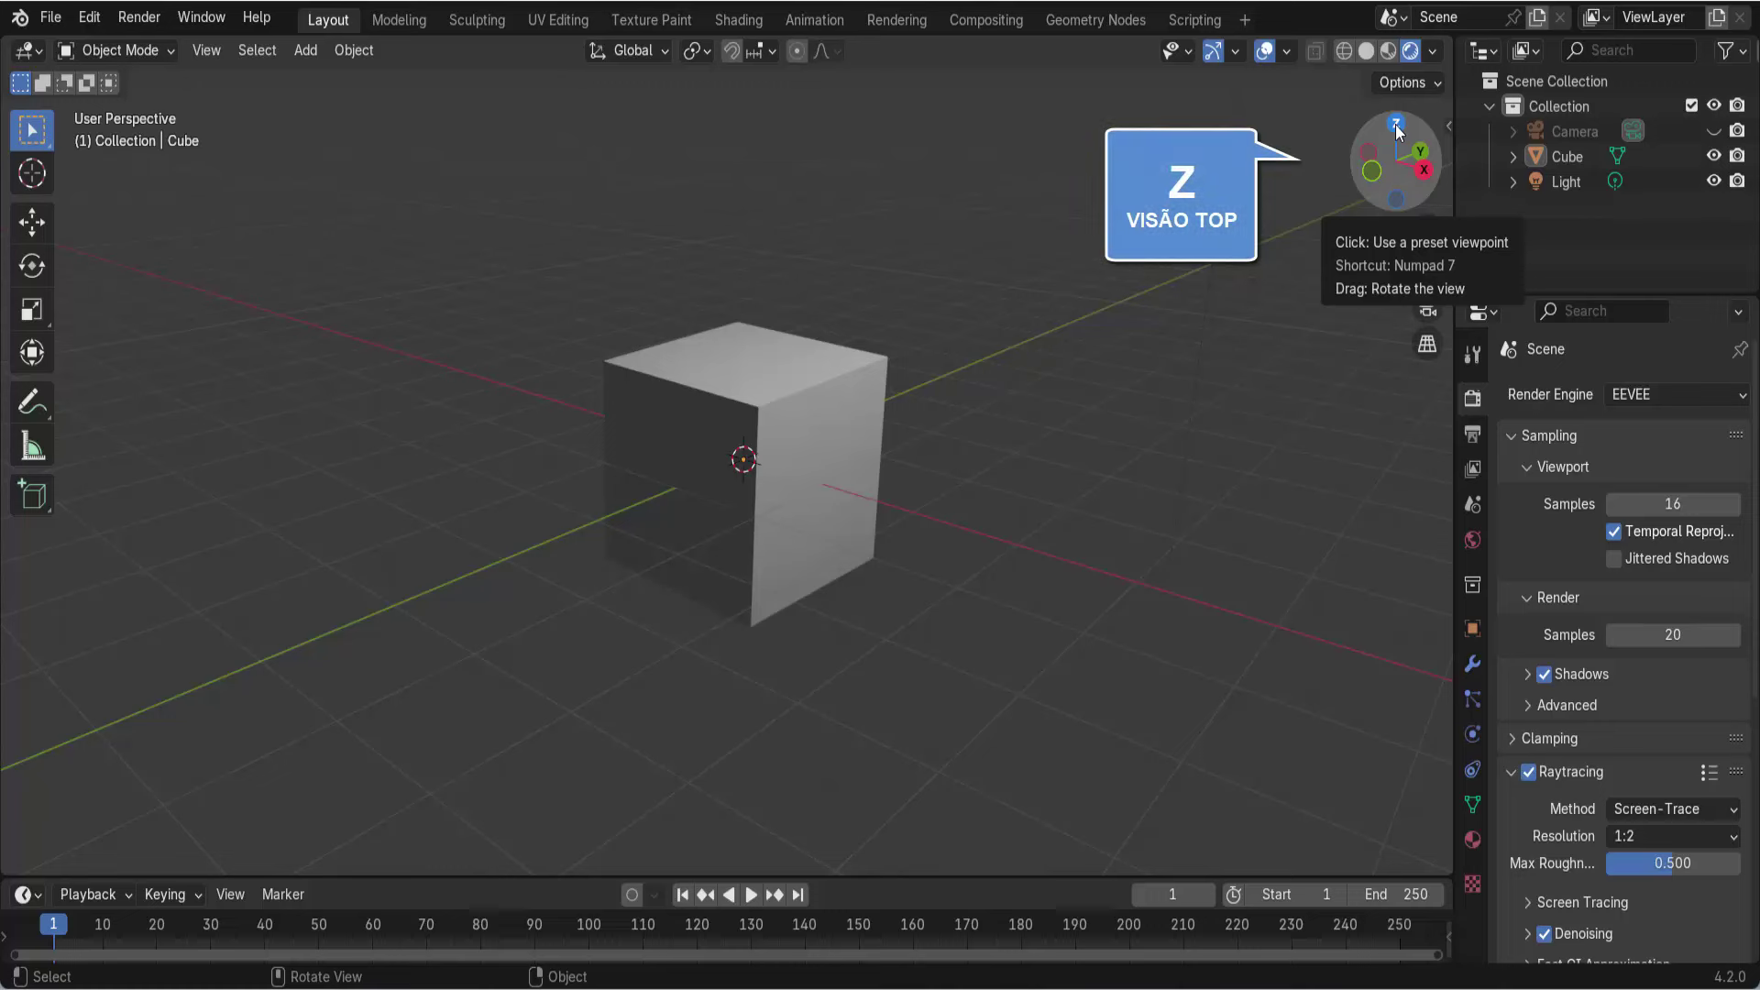
left_click(1397, 131)
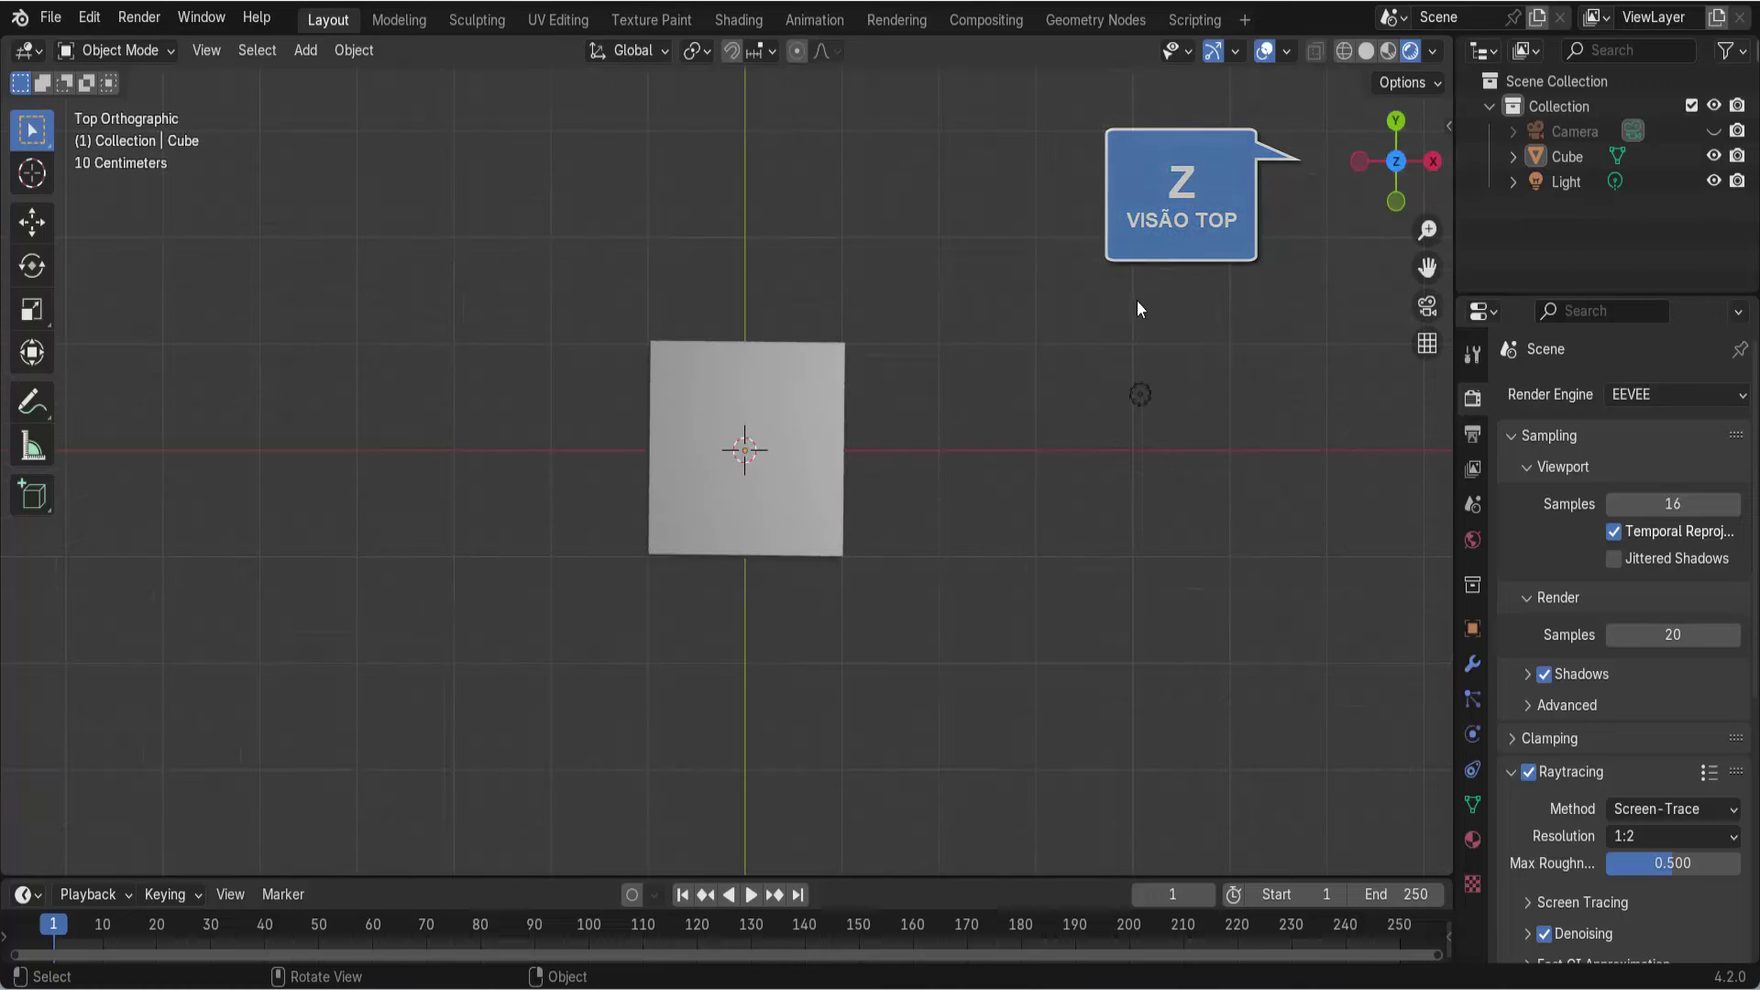
left_click(1433, 163)
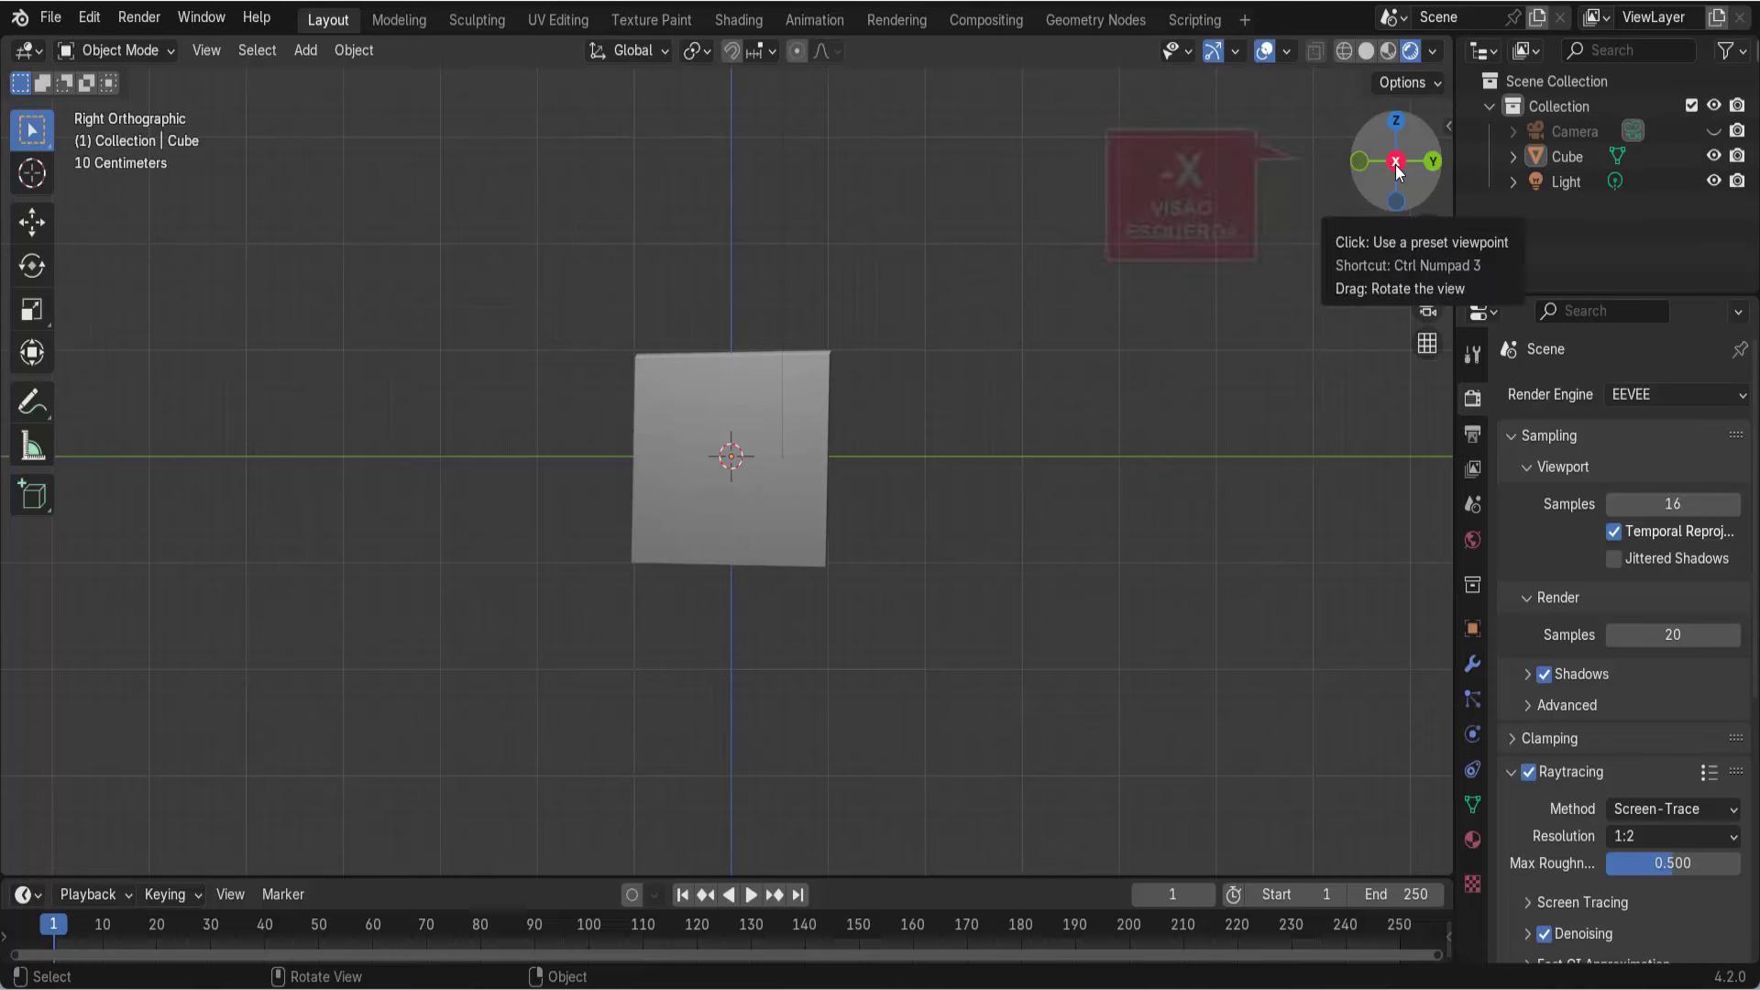
left_click(1397, 166)
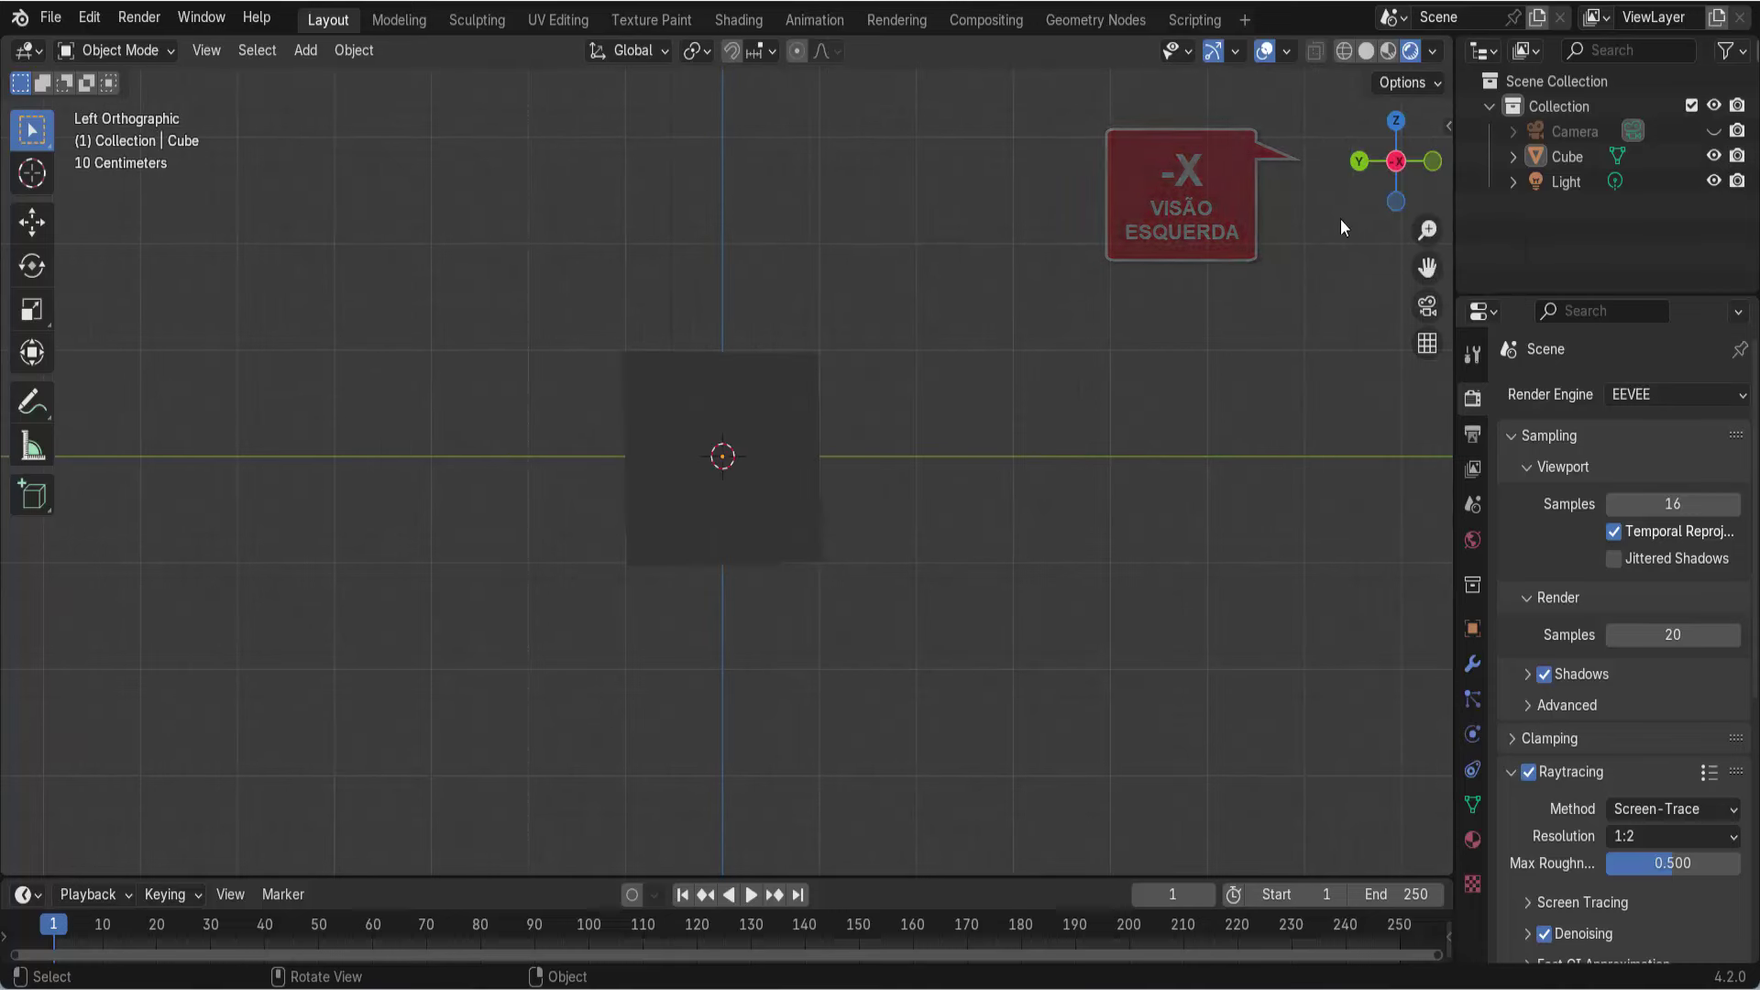
left_click(1432, 162)
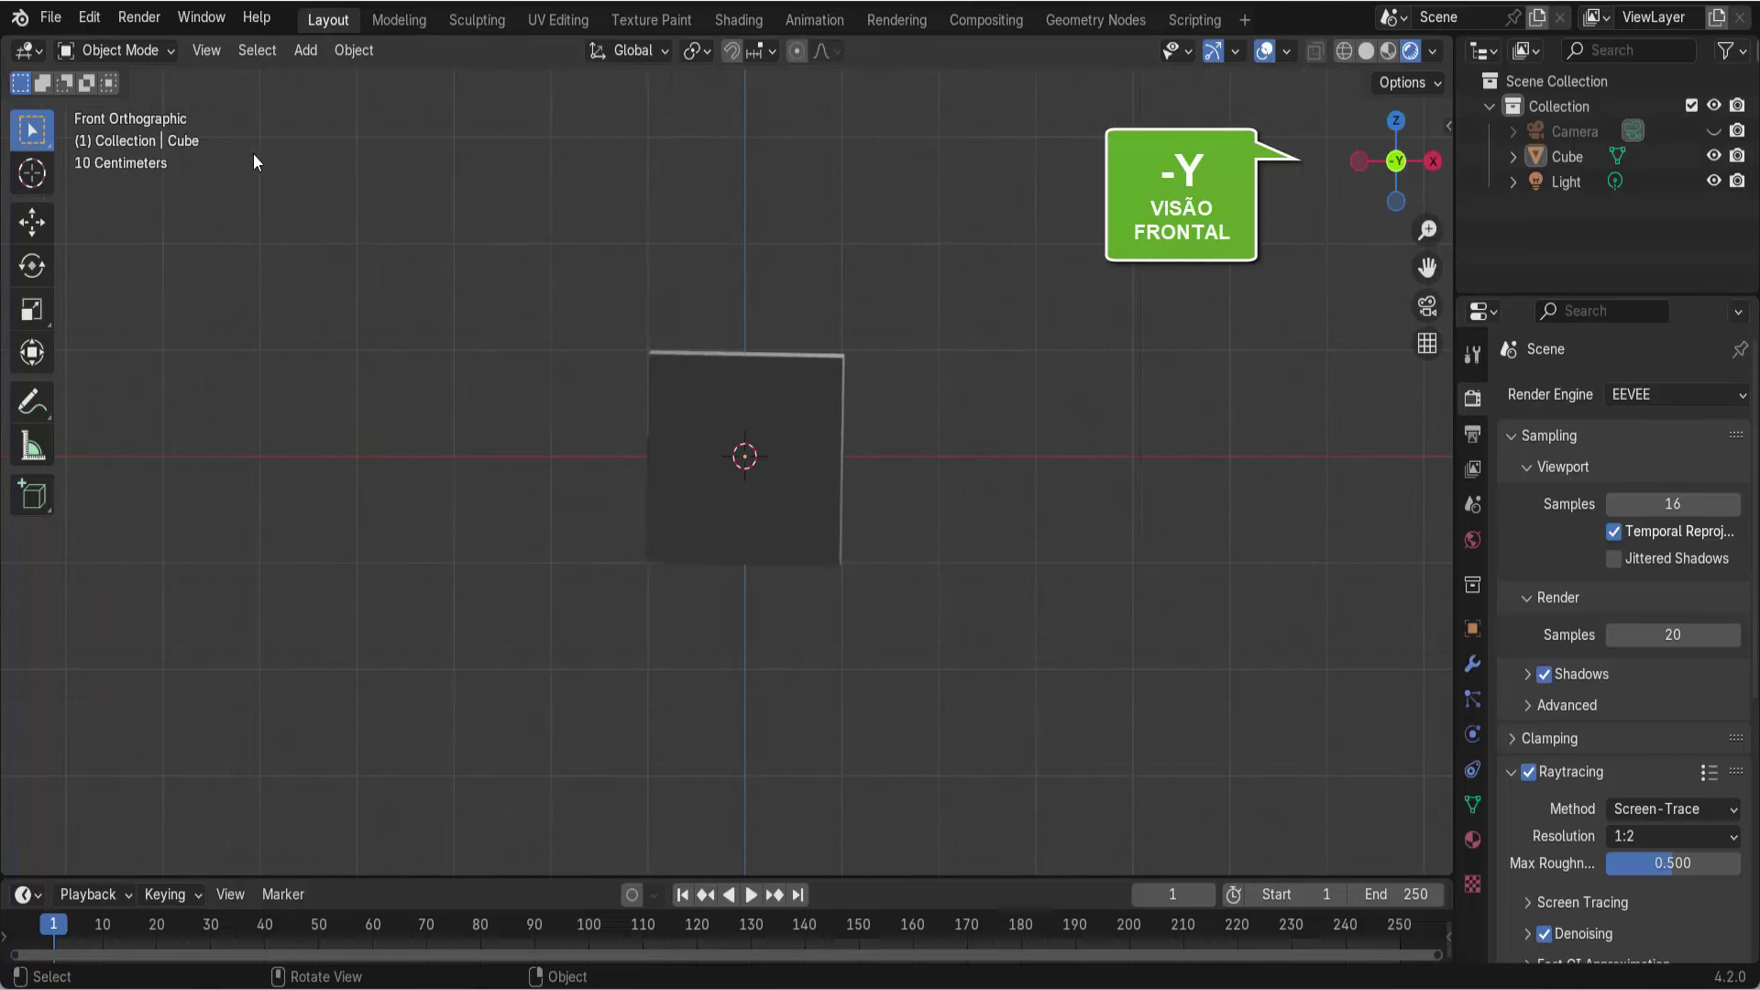
- Go to the Back, then the Bottom (-Z) view, then orbit into User Perspective
left_click(1395, 162)
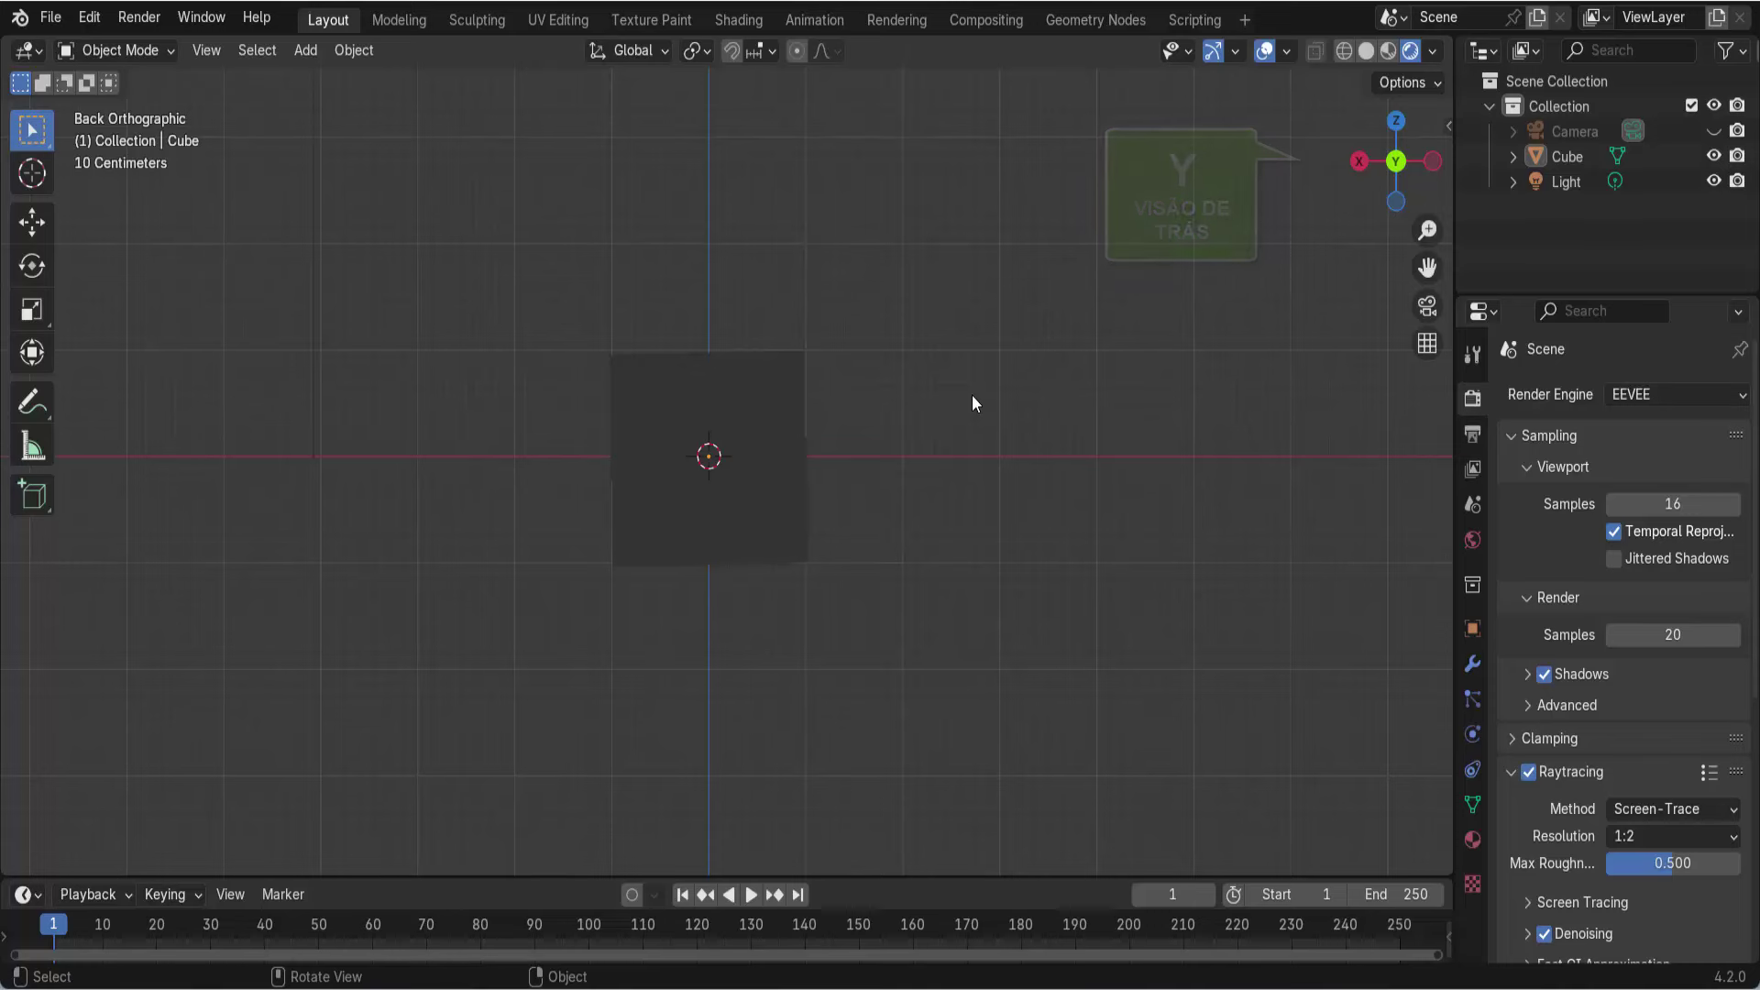
left_click(1398, 201)
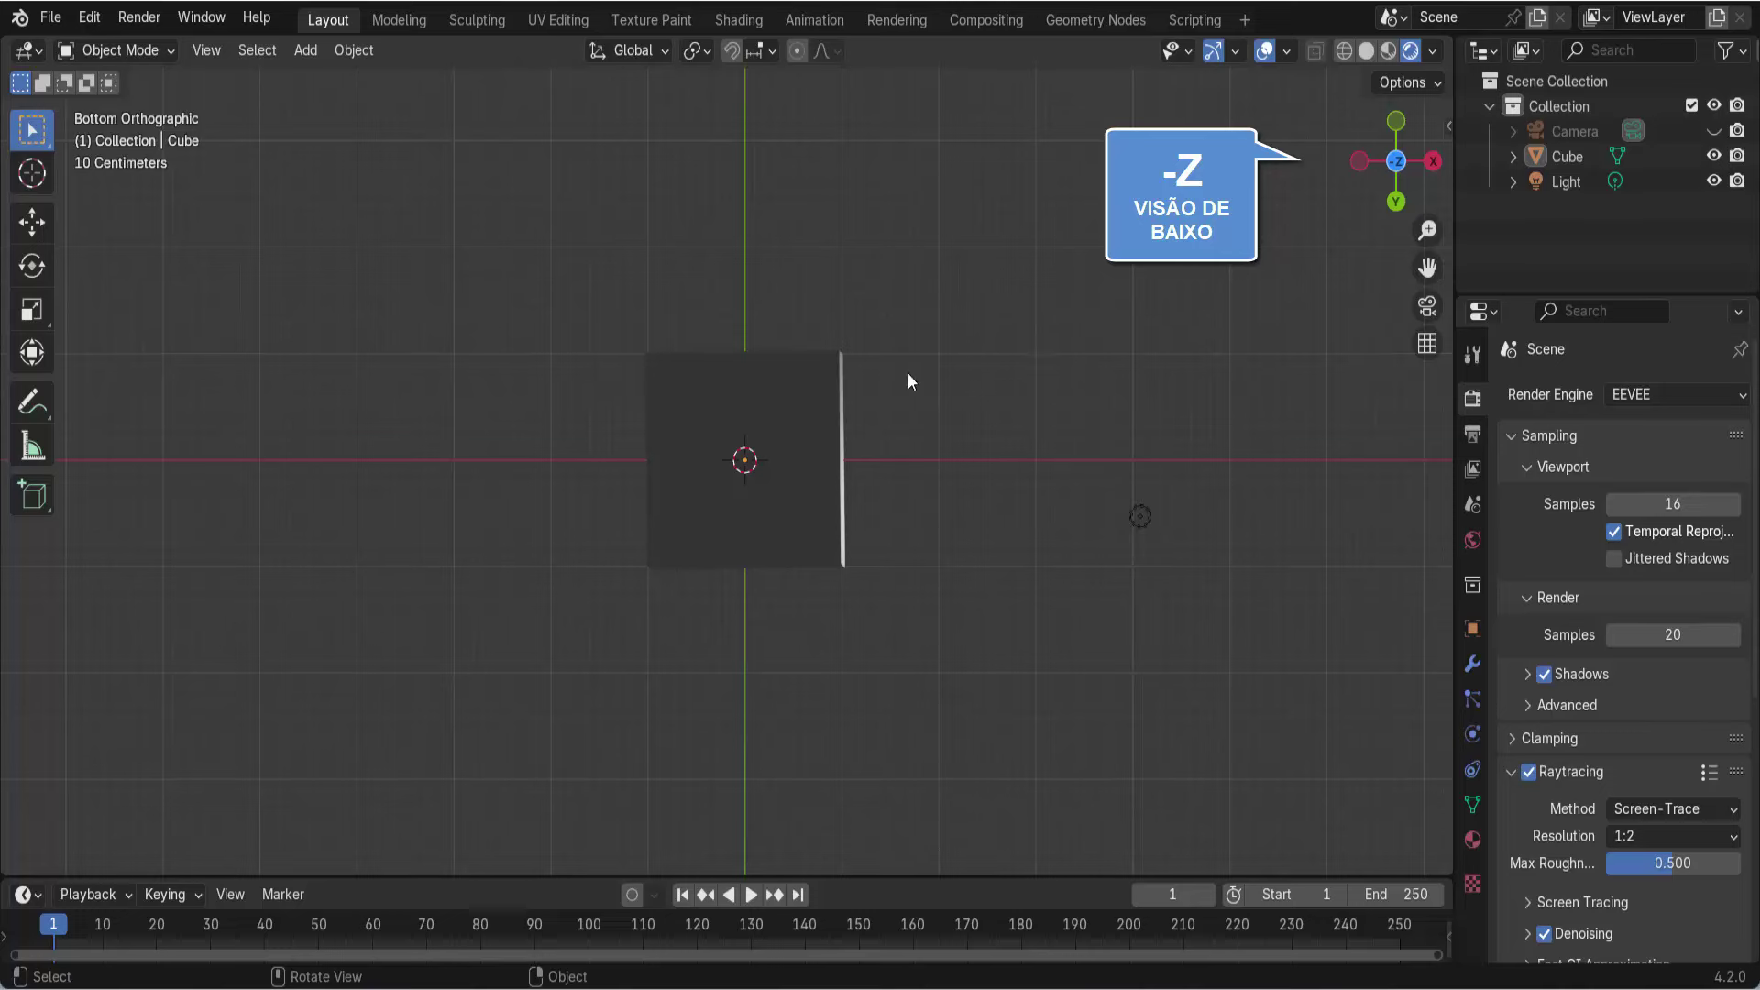
mouse_move(1368, 169)
left_mouse_down()
mouse_move(1348, 184)
mouse_move(1366, 229)
mouse_move(1412, 234)
mouse_move(1285, 217)
left_mouse_up()
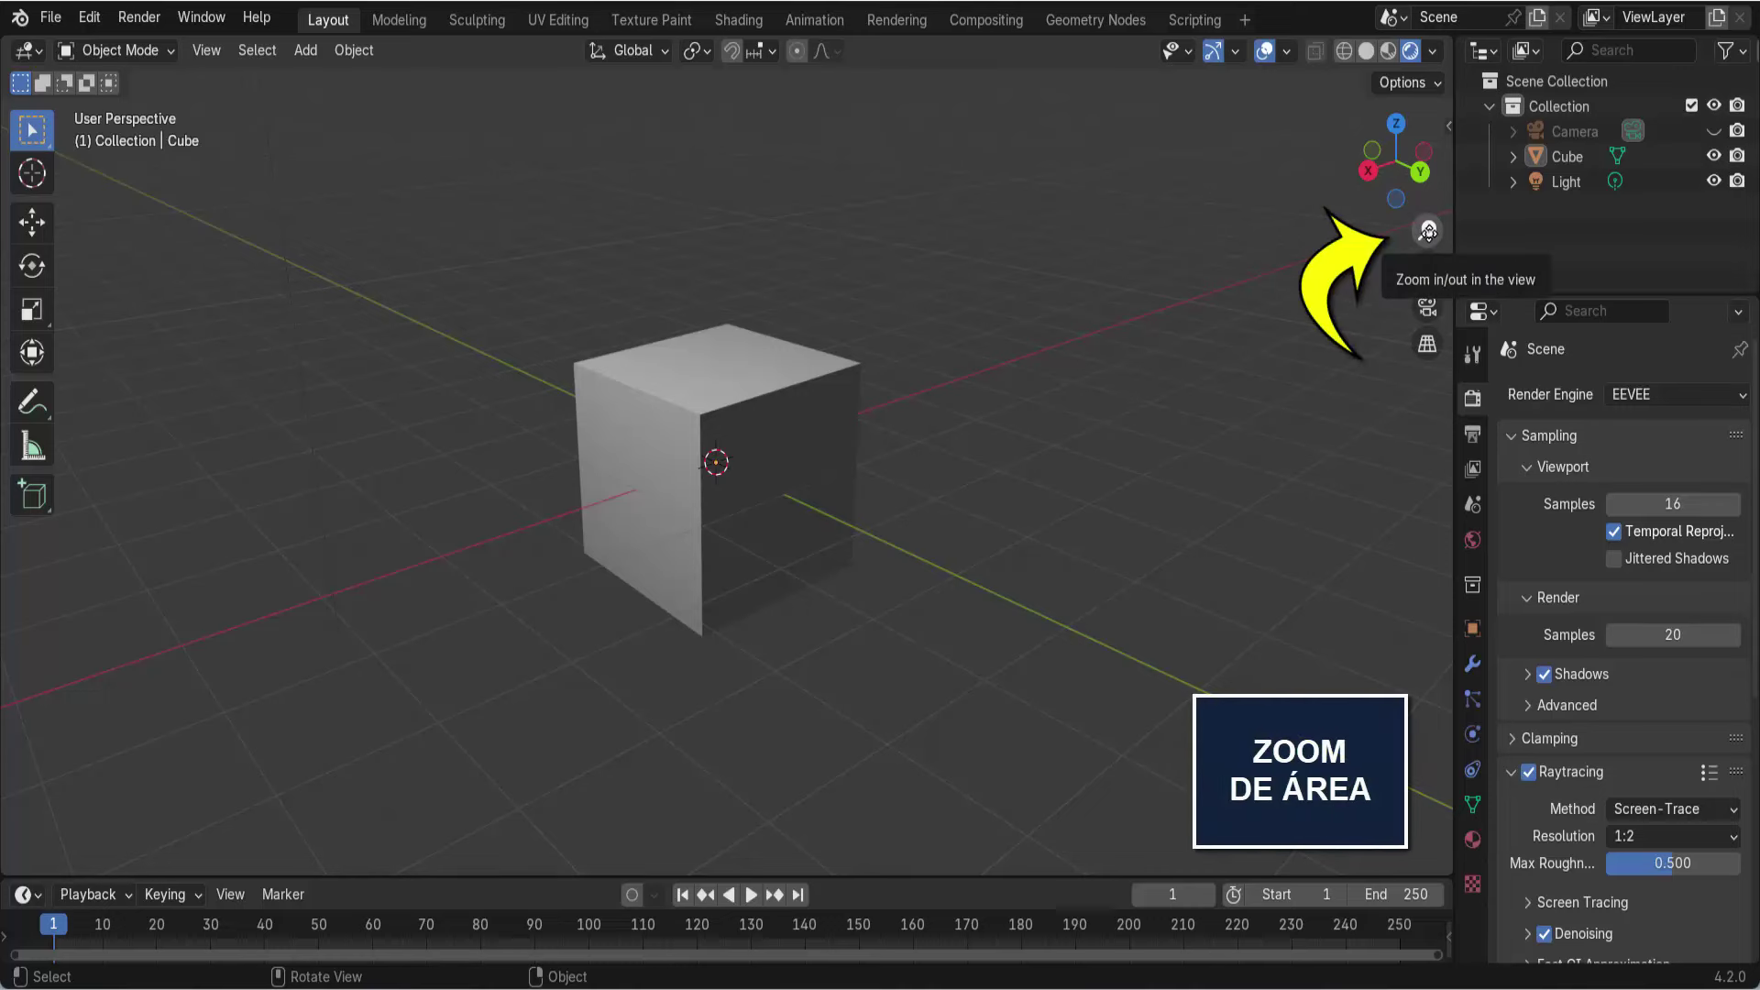
- Zoom and pan with the gizmo buttons, then look through the scene camera
left_click_drag(1429, 232, 1265, 366)
left_click_drag(1427, 267, 1427, 267)
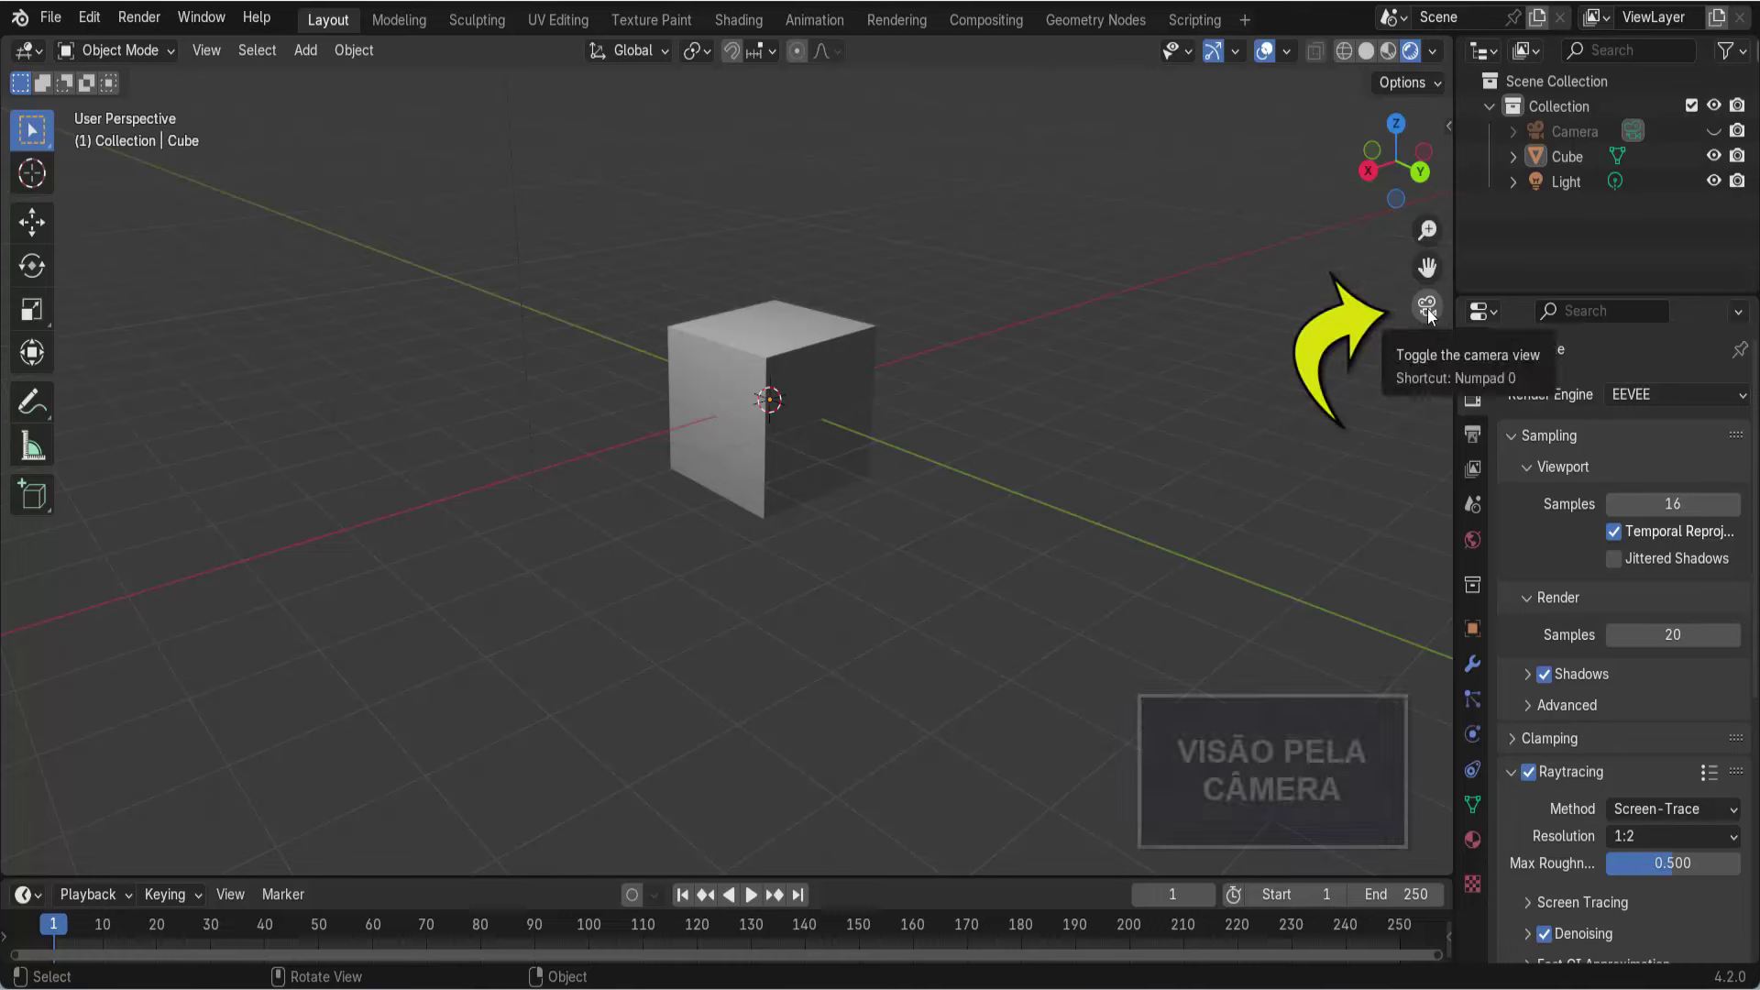
left_click(1428, 308)
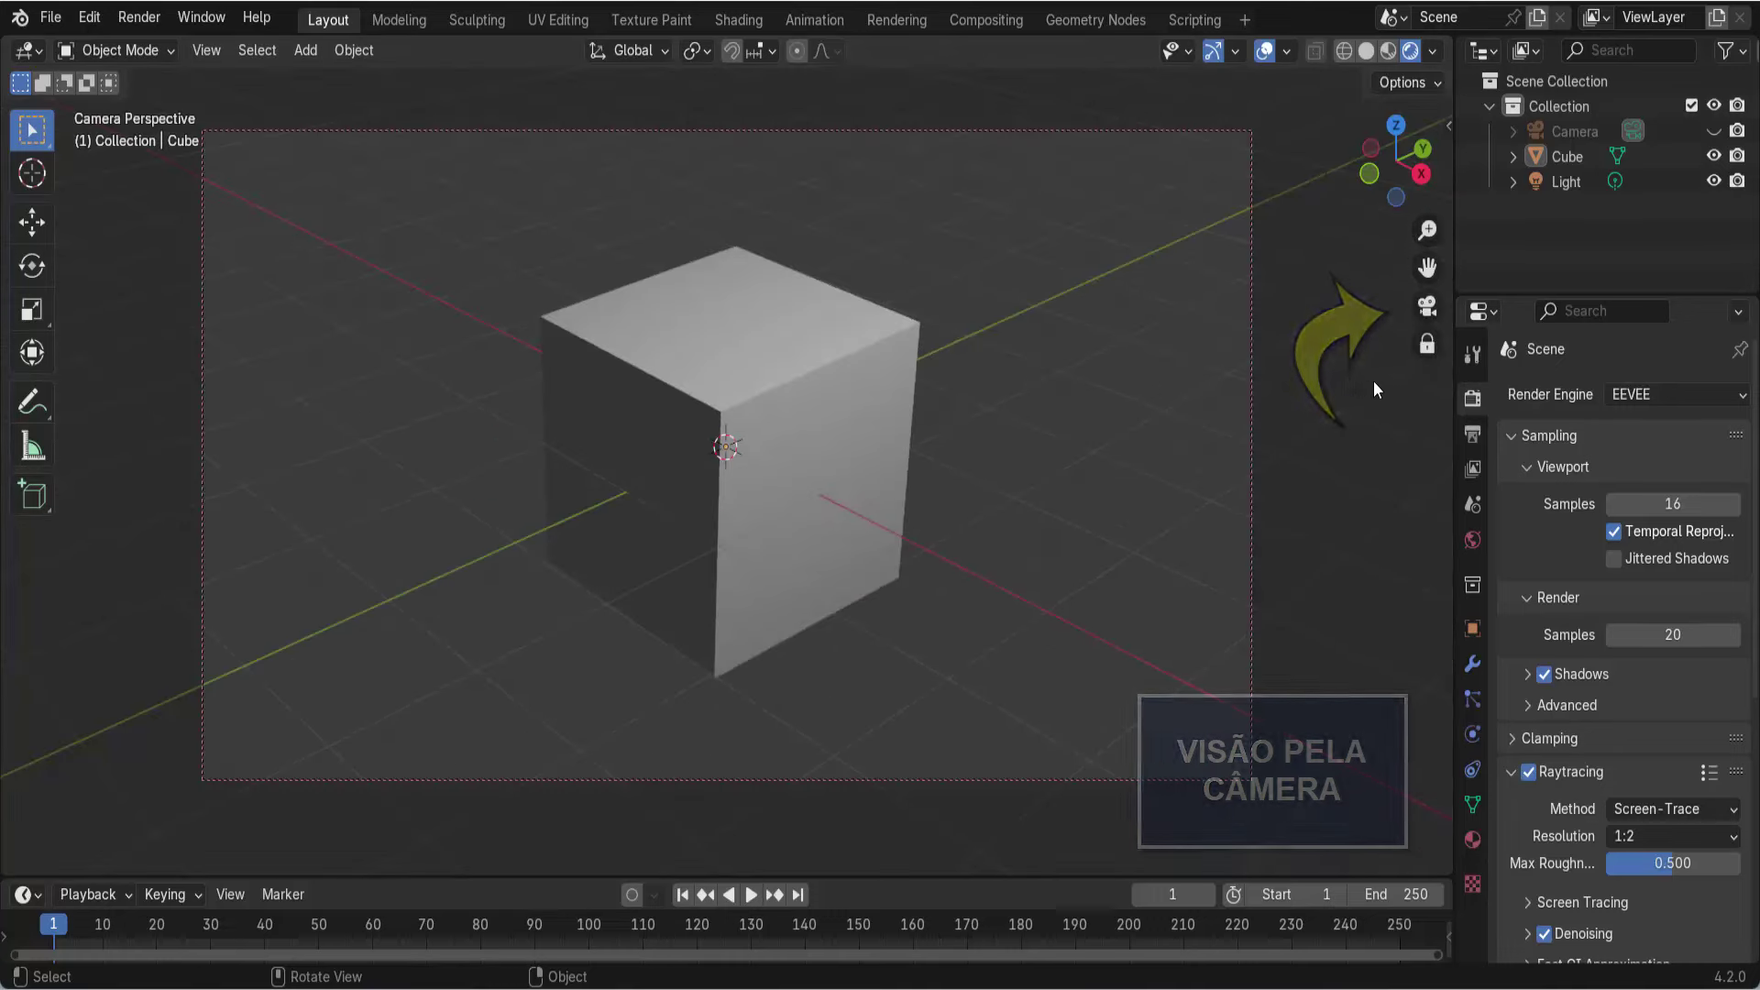
- Toggle Lock Camera to View and dolly in and out with the scroll wheel
left_click(1428, 350)
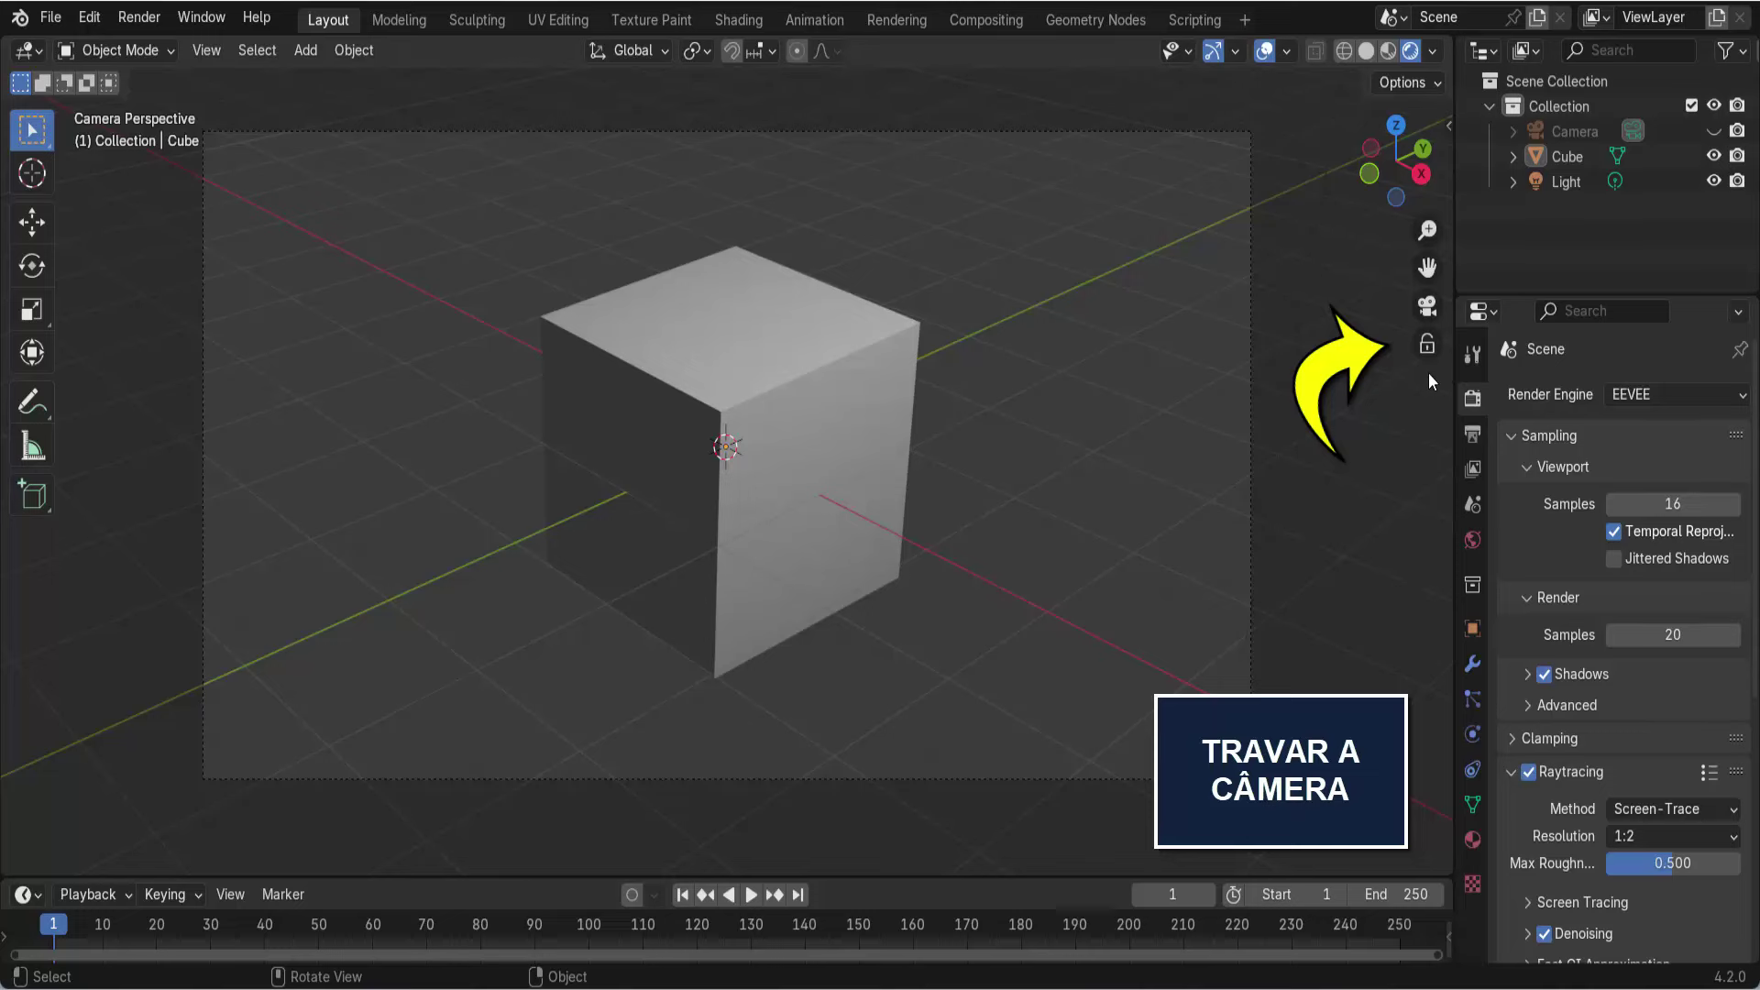
scroll(1007, 365, "down", 2)
scroll(1006, 365, "down", 3)
scroll(1007, 365, "up", 6)
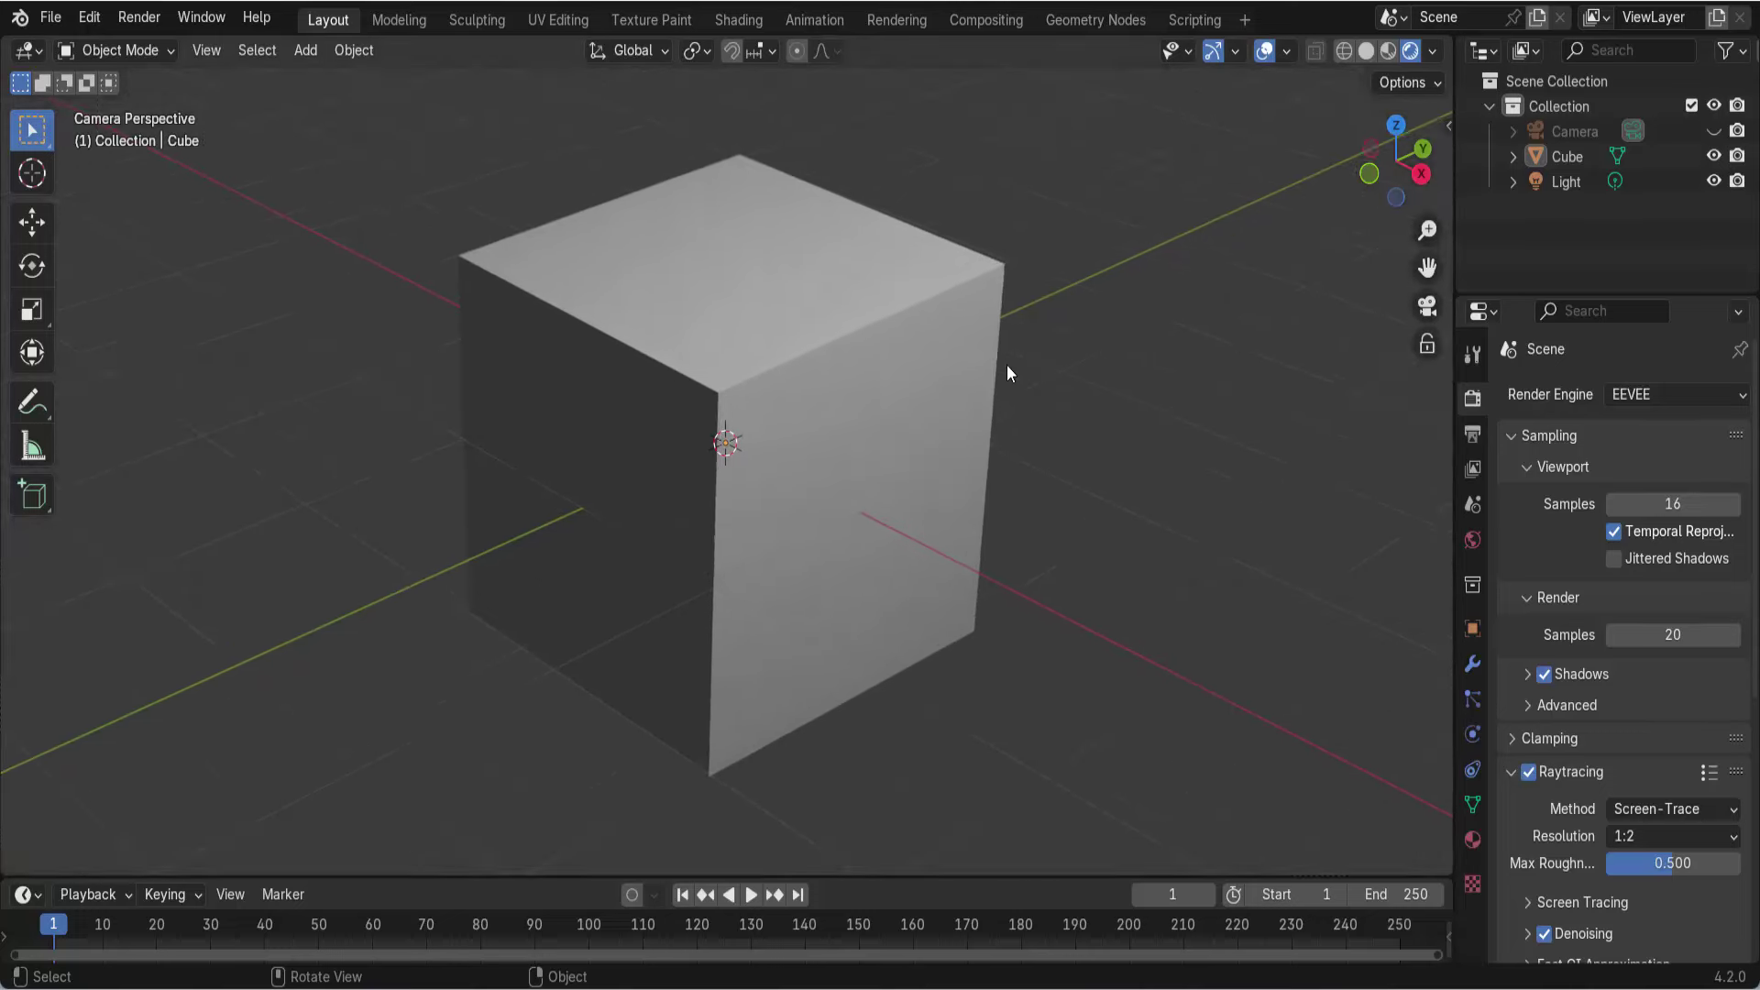
scroll(1007, 365, "down", 3)
scroll(1007, 365, "down", 3)
scroll(1006, 365, "up", 3)
scroll(1006, 365, "up", 4)
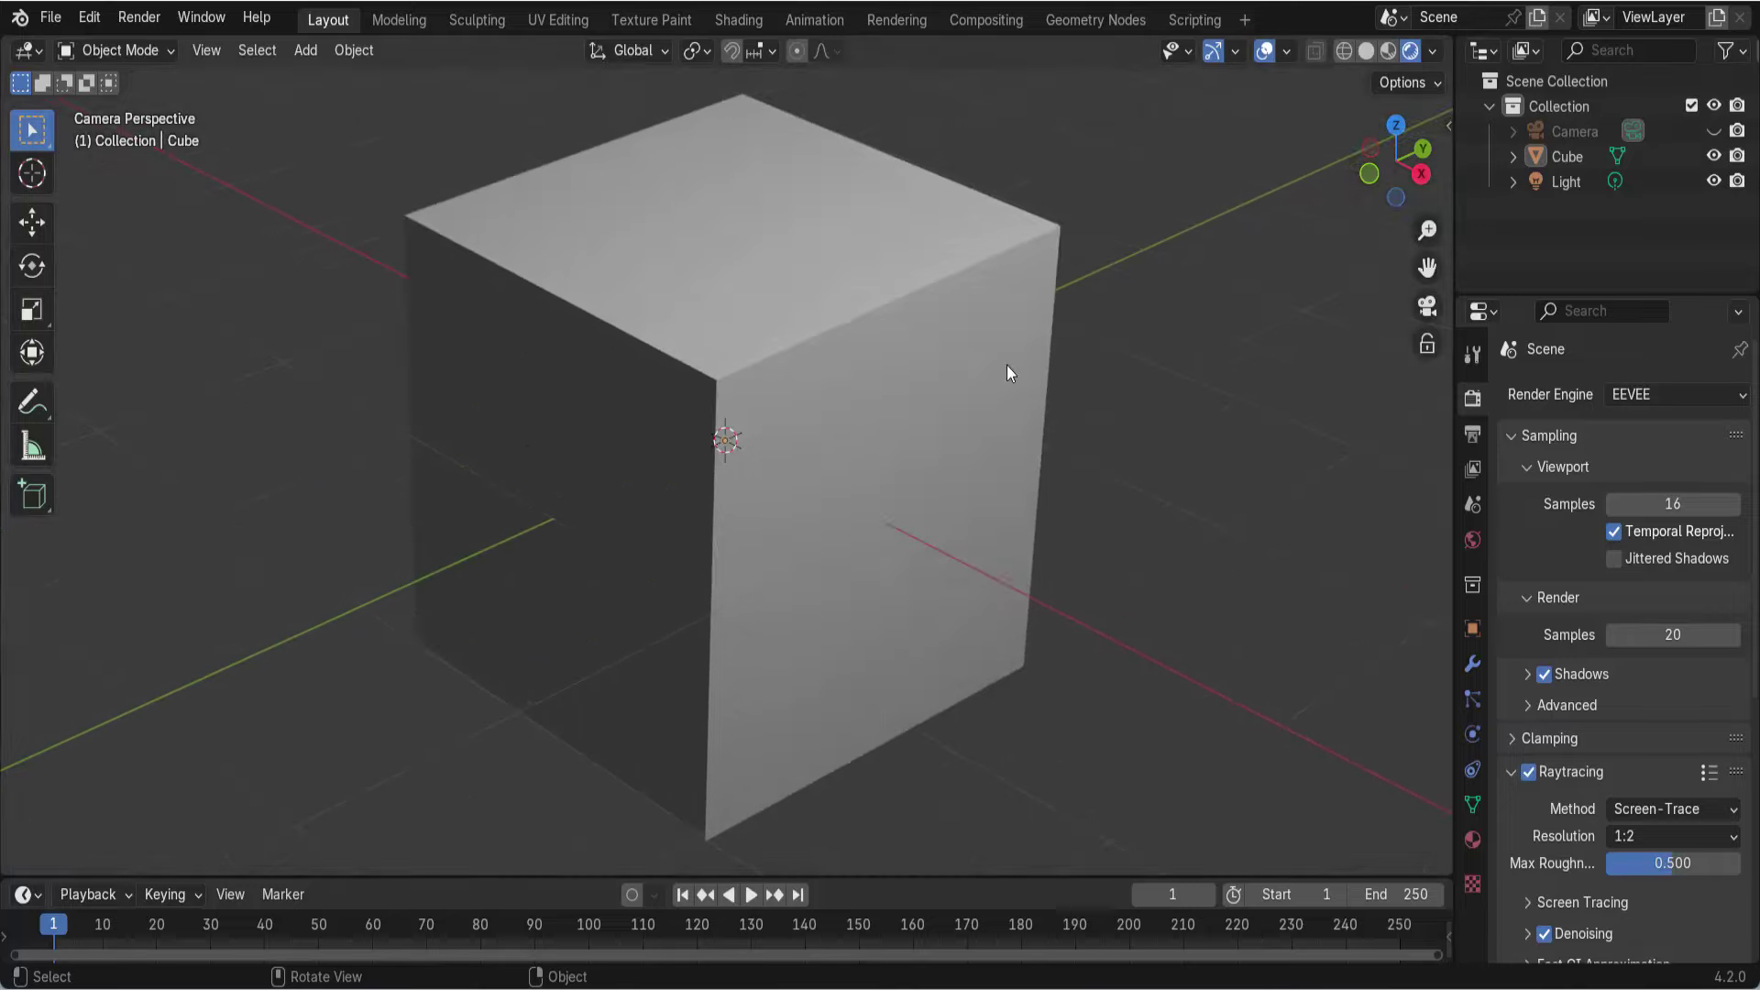
scroll(1006, 365, "down", 3)
scroll(1005, 365, "down", 1)
scroll(1005, 365, "up", 2)
scroll(1005, 365, "up", 2)
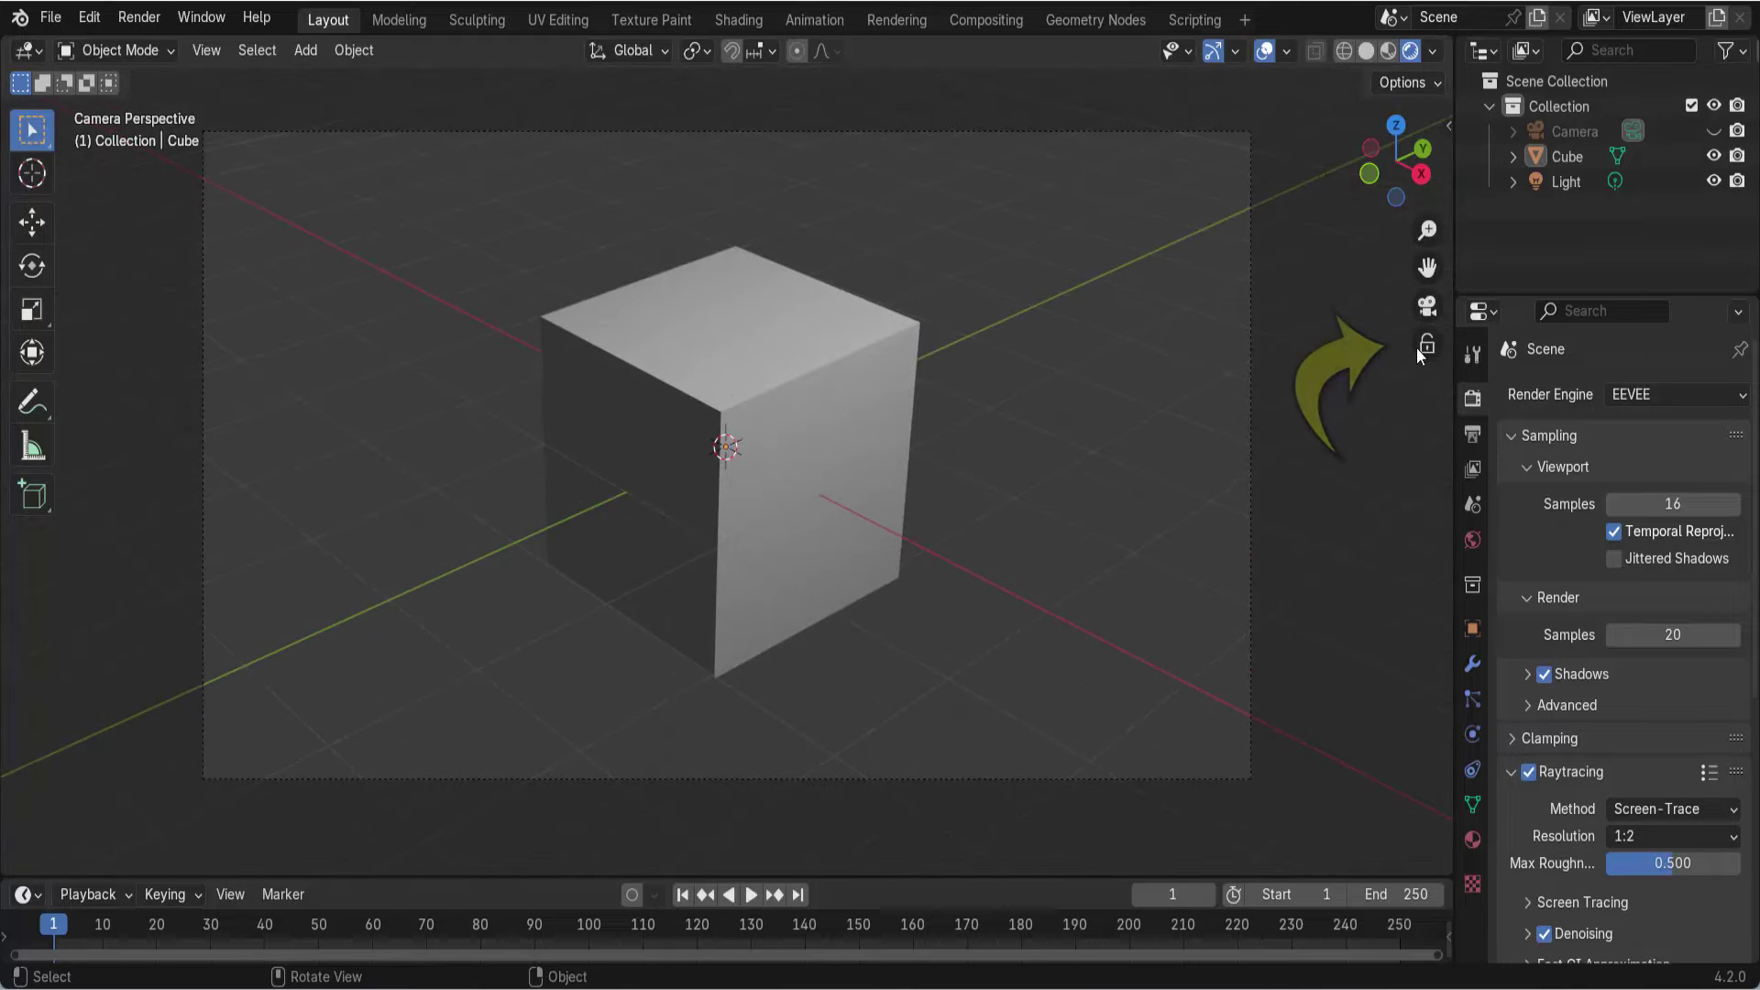
- With Lock Camera to View on, dolly and orbit to reframe the camera, then leave camera view
left_click(1428, 345)
scroll(1077, 371, "down", 1)
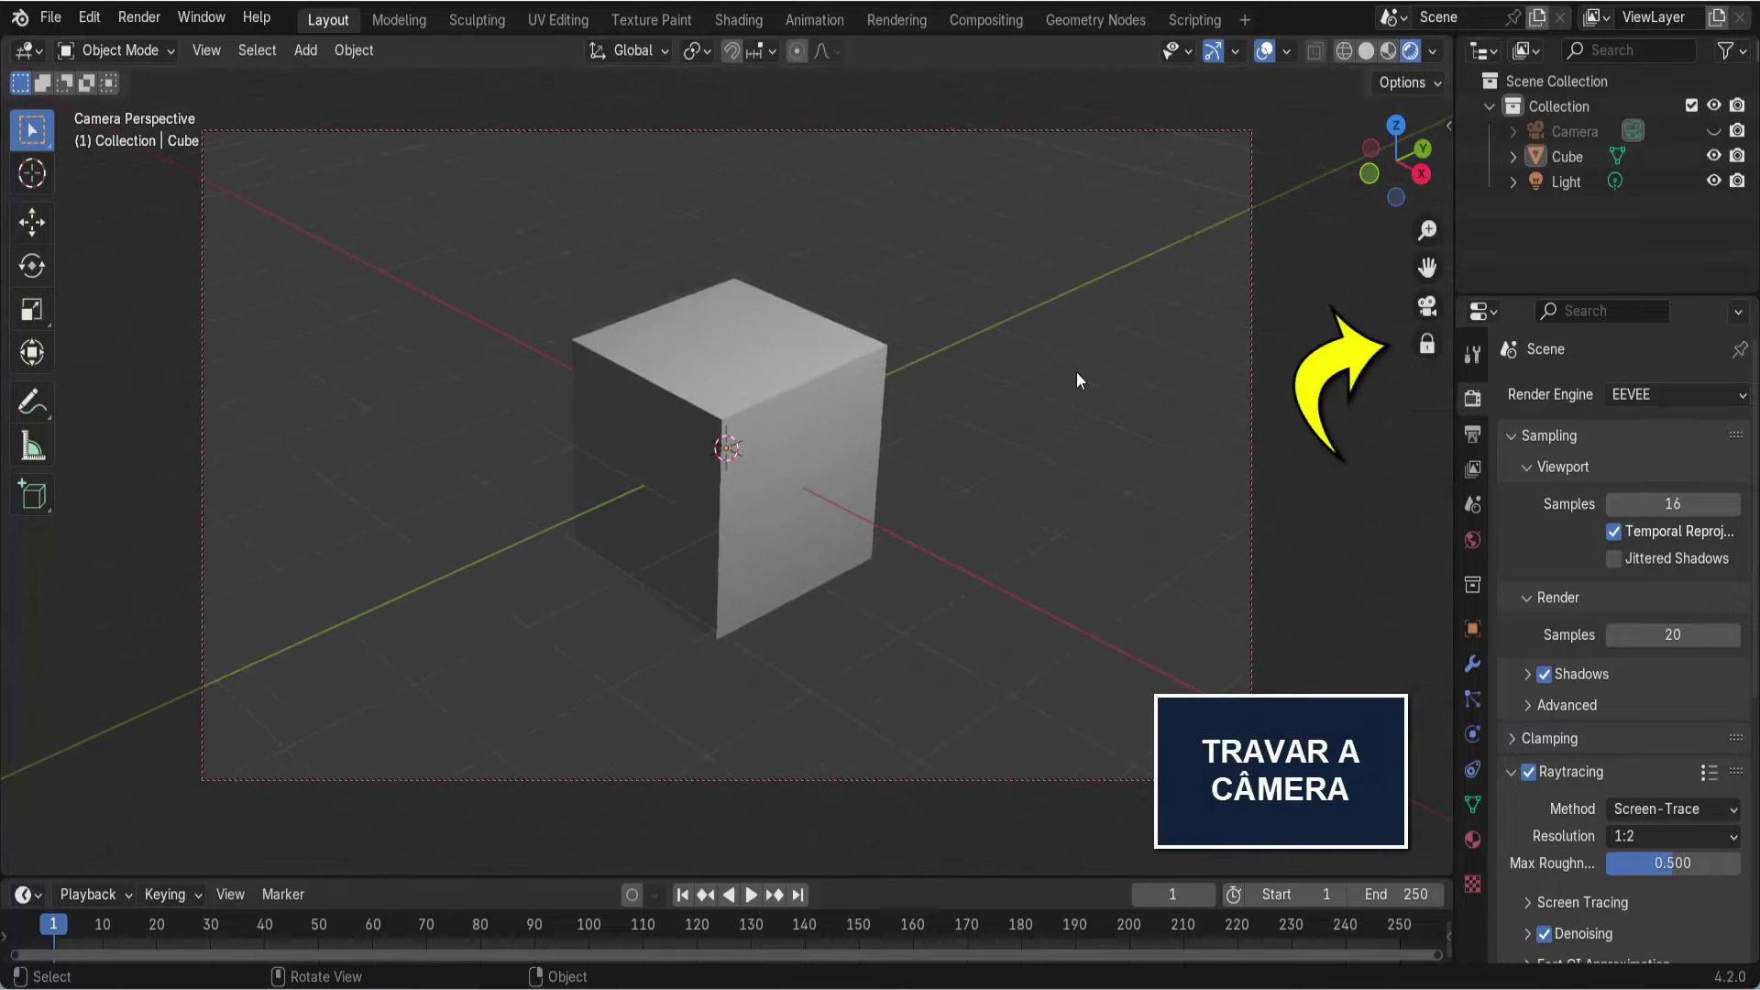
scroll(1077, 371, "down", 2)
scroll(1075, 372, "up", 3)
scroll(1073, 372, "up", 3)
scroll(1073, 372, "down", 2)
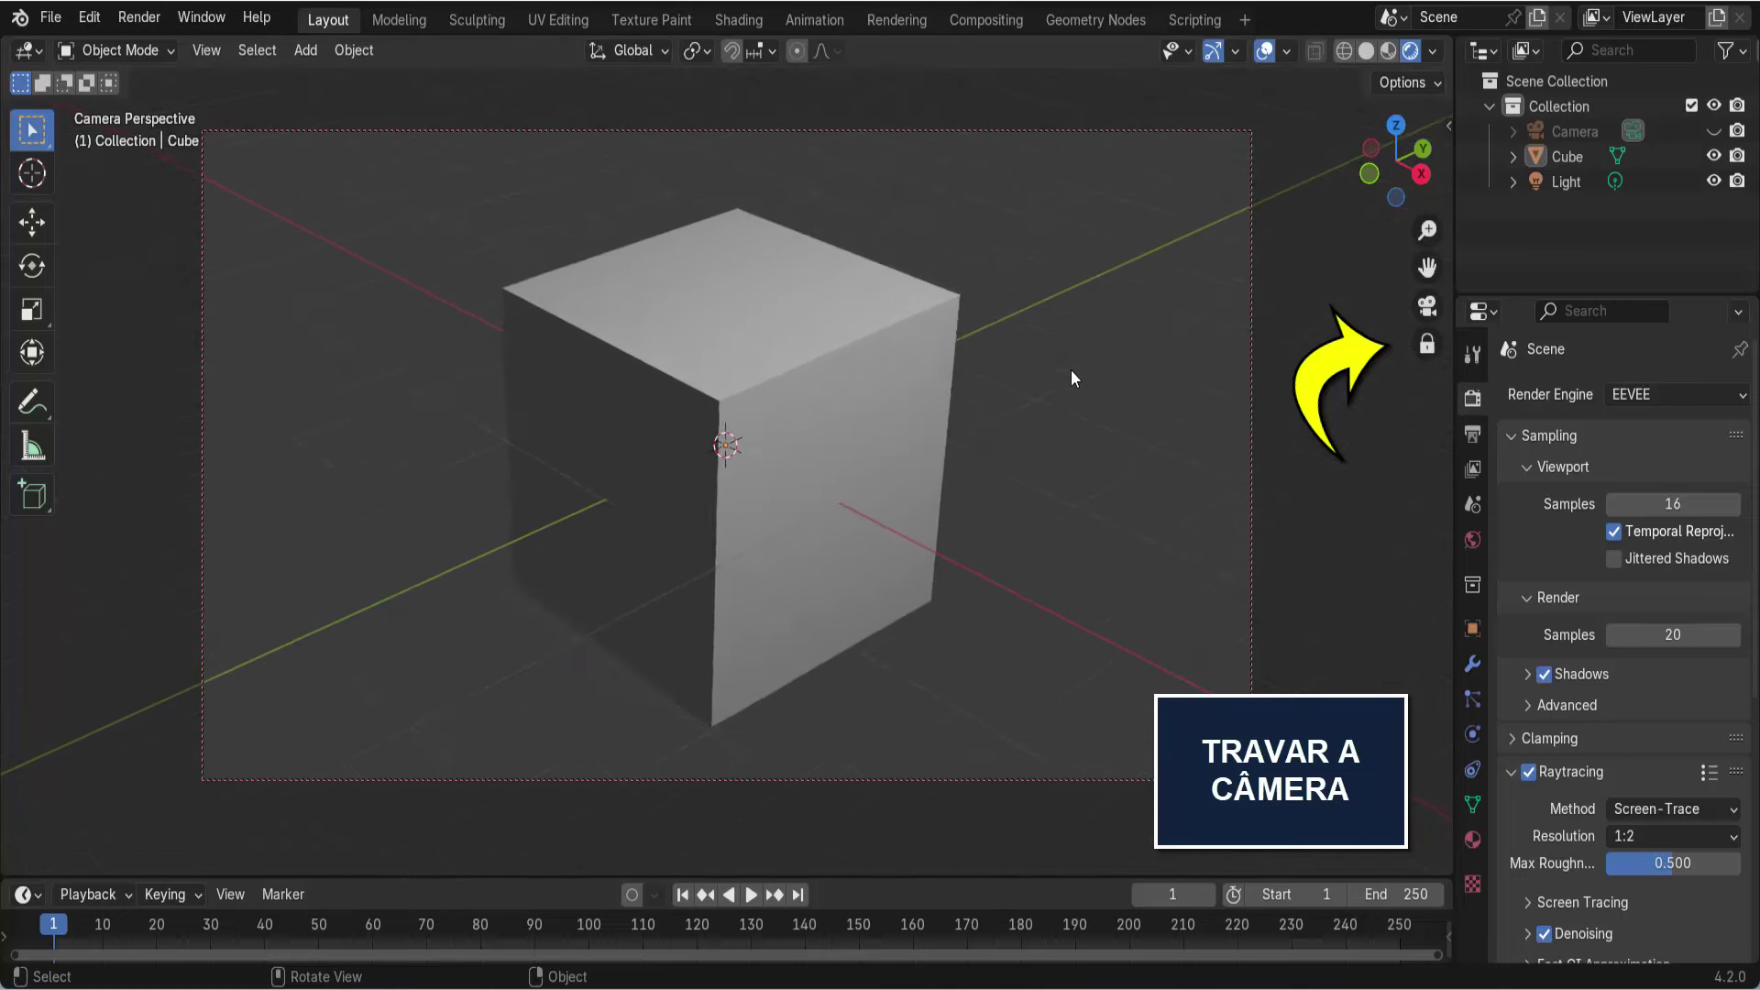
scroll(1072, 370, "down", 3)
scroll(1072, 370, "down", 1)
scroll(1080, 376, "up", 3)
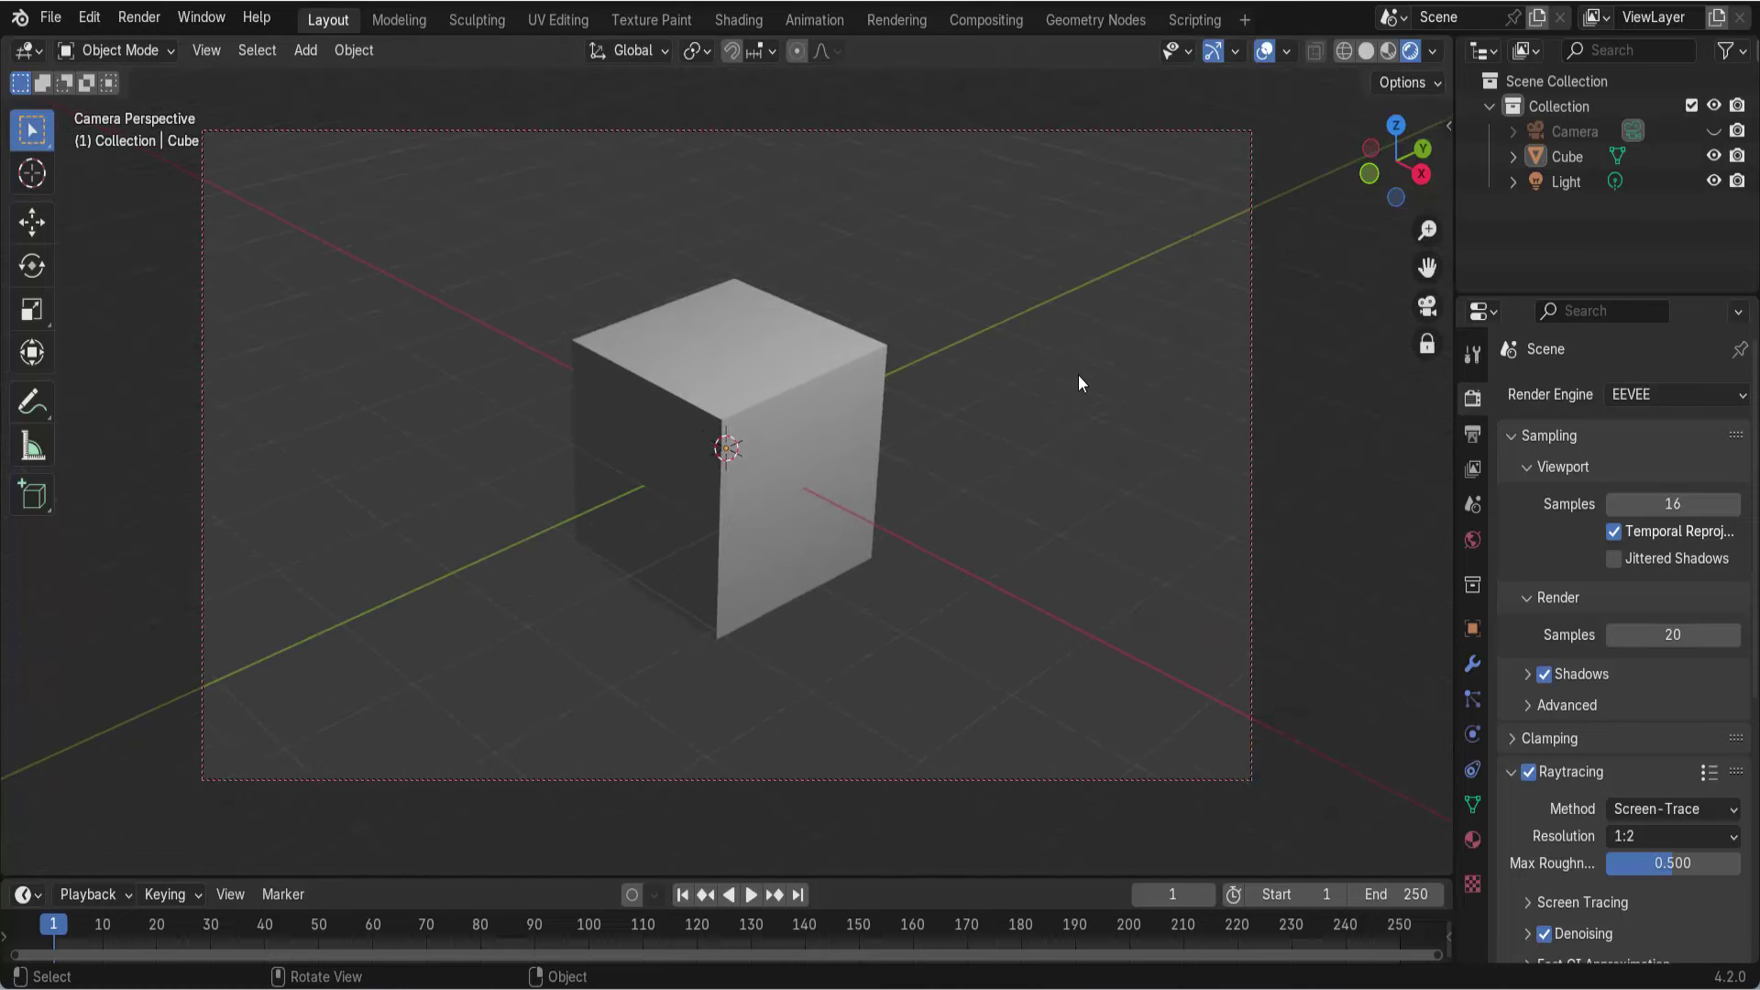
mouse_move(1367, 198)
left_mouse_down()
mouse_move(1348, 238)
mouse_move(1375, 220)
mouse_move(1363, 240)
left_mouse_up()
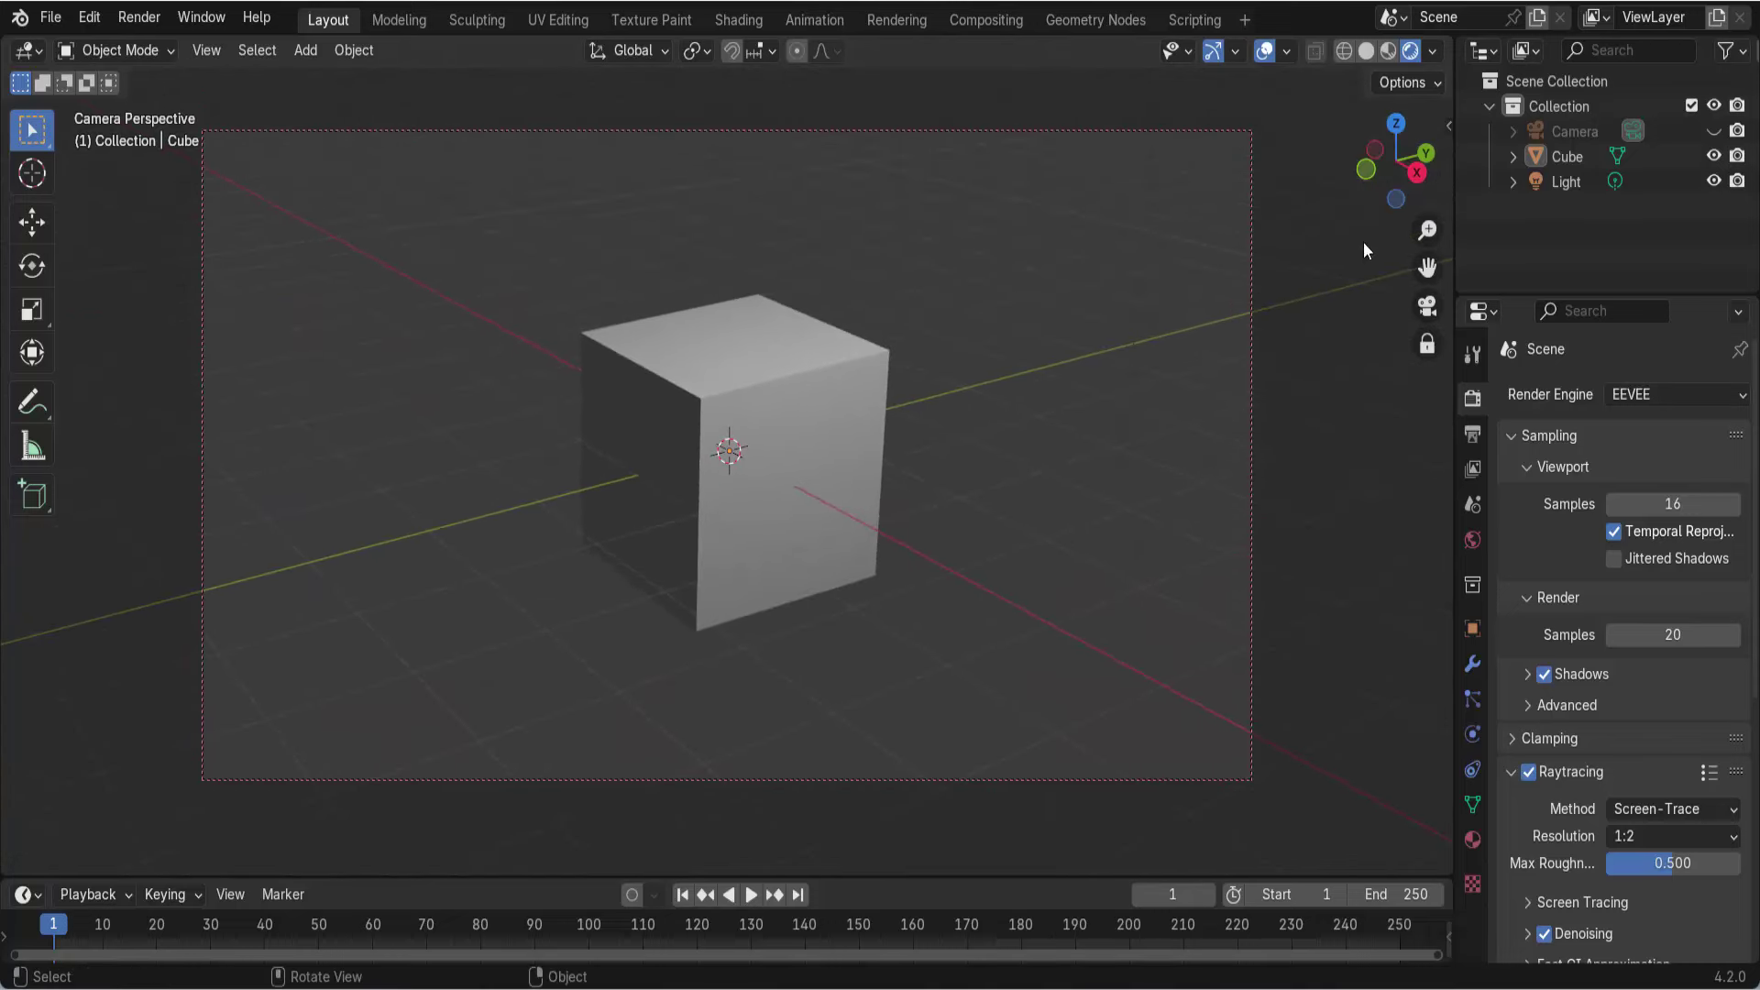
left_click(1427, 310)
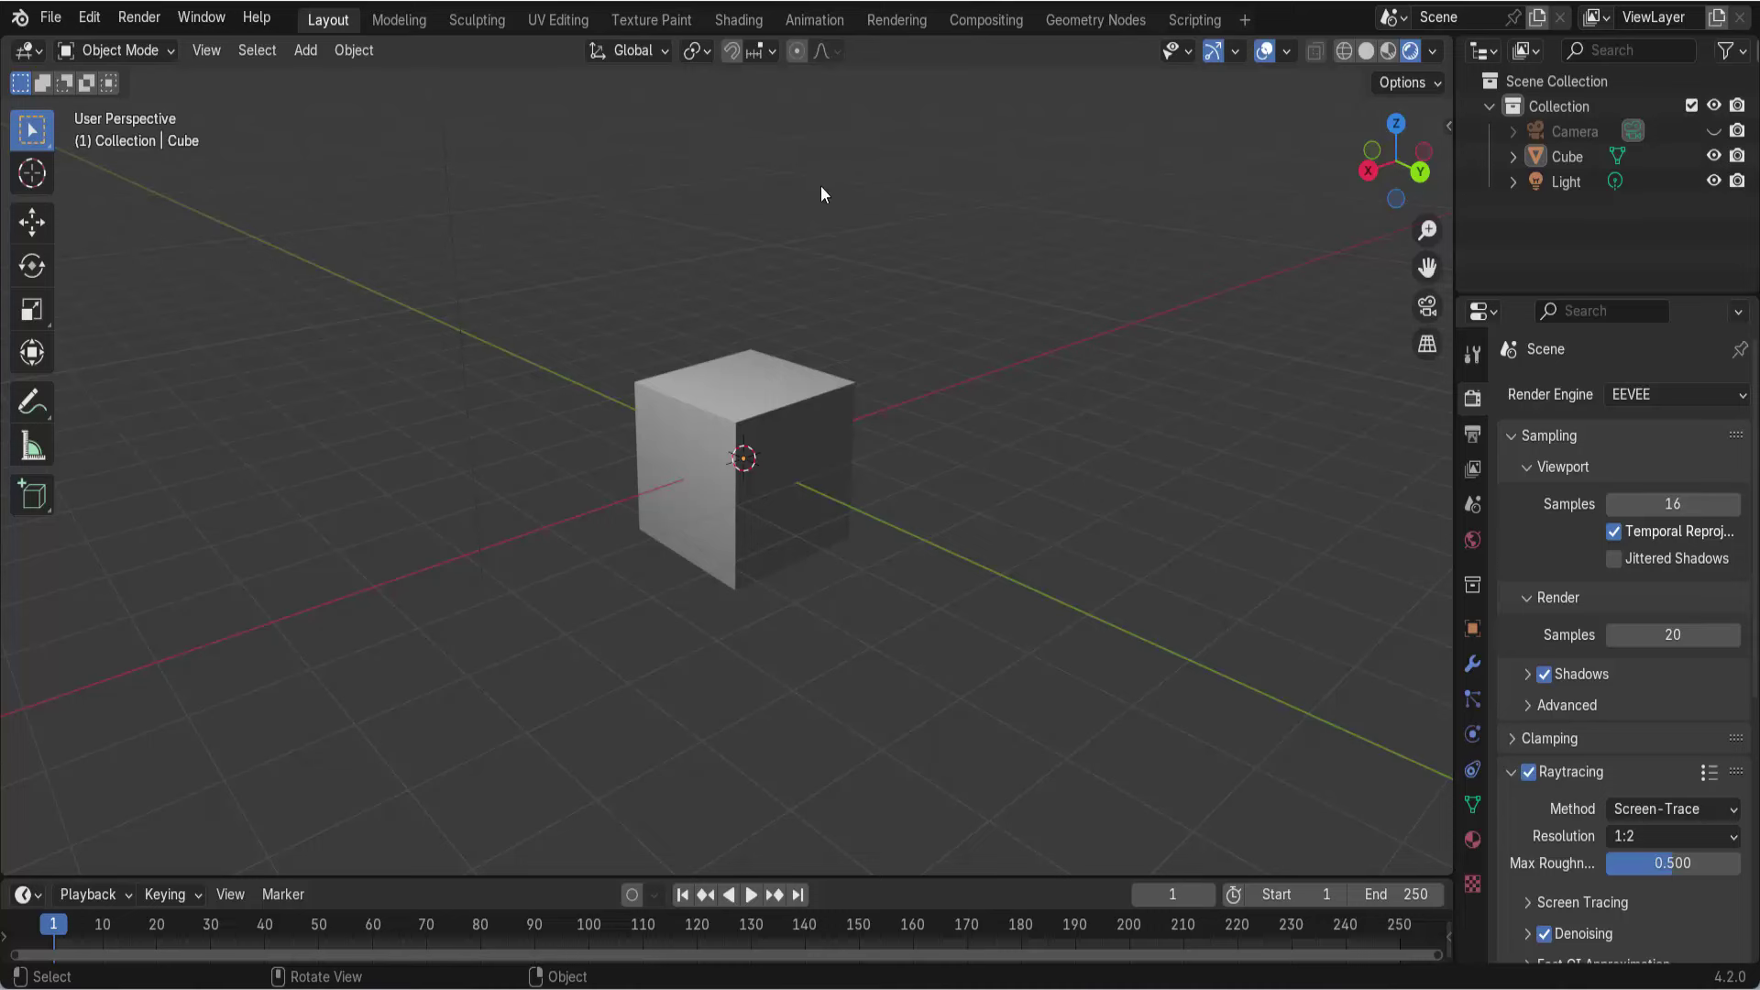
left_click(168, 51)
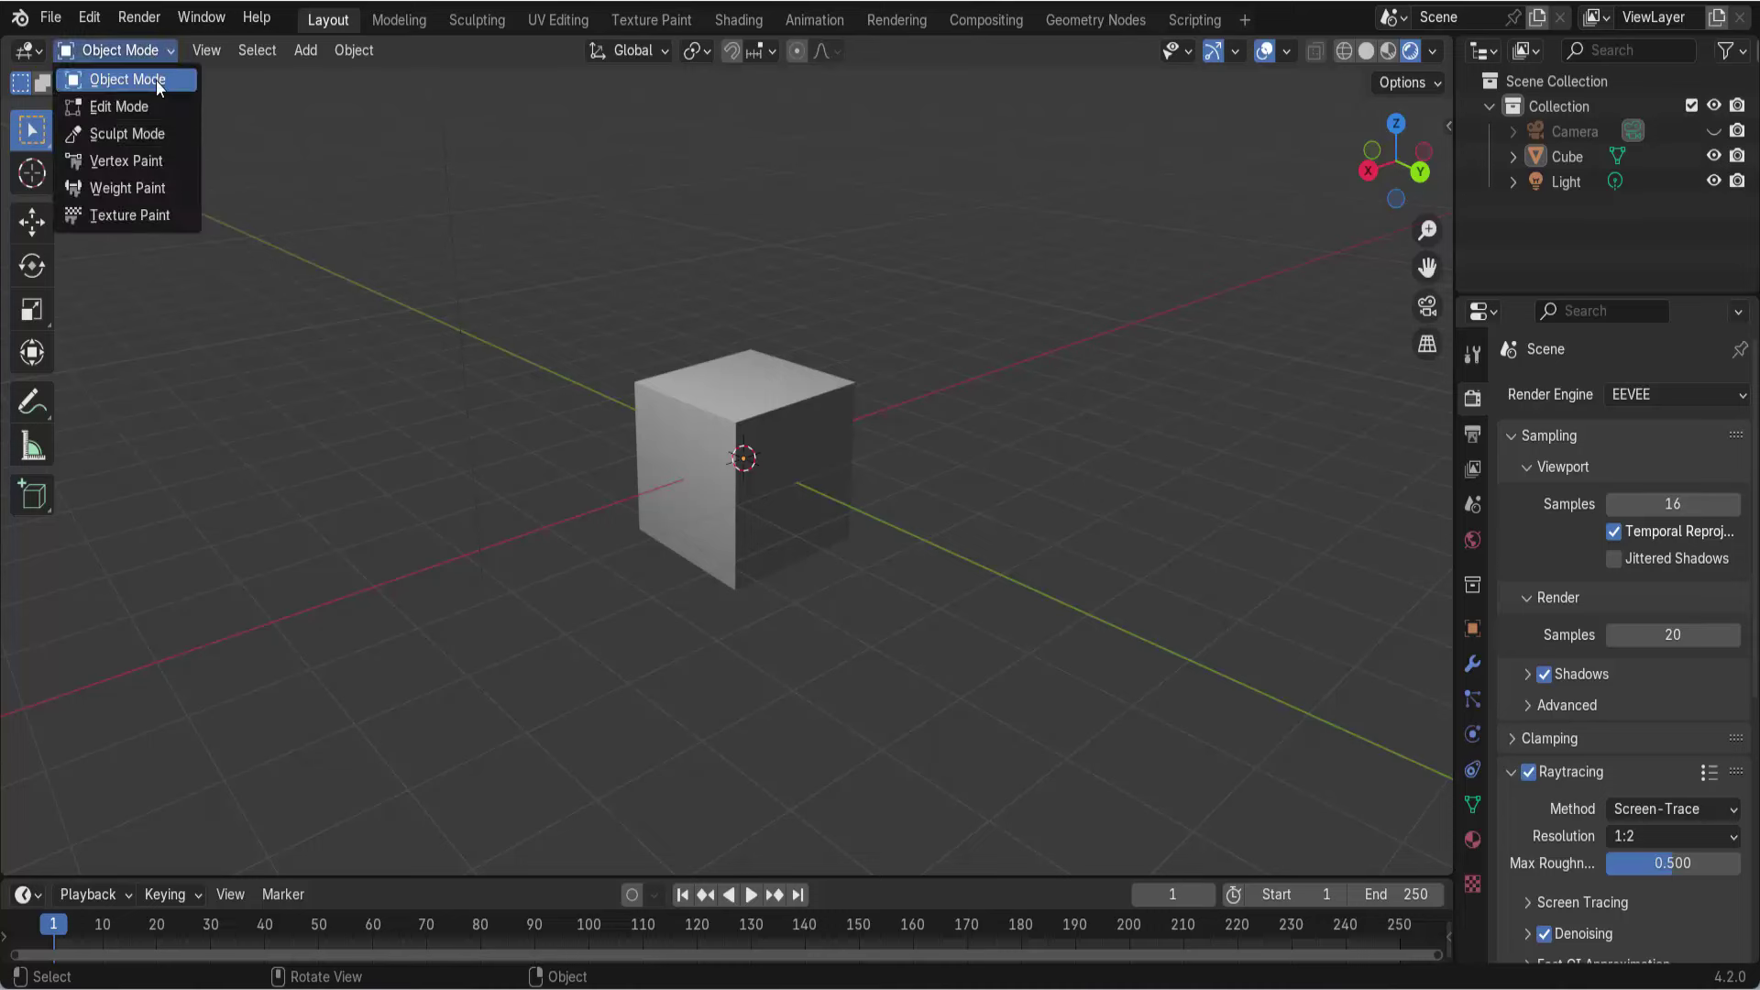
left_click(149, 135)
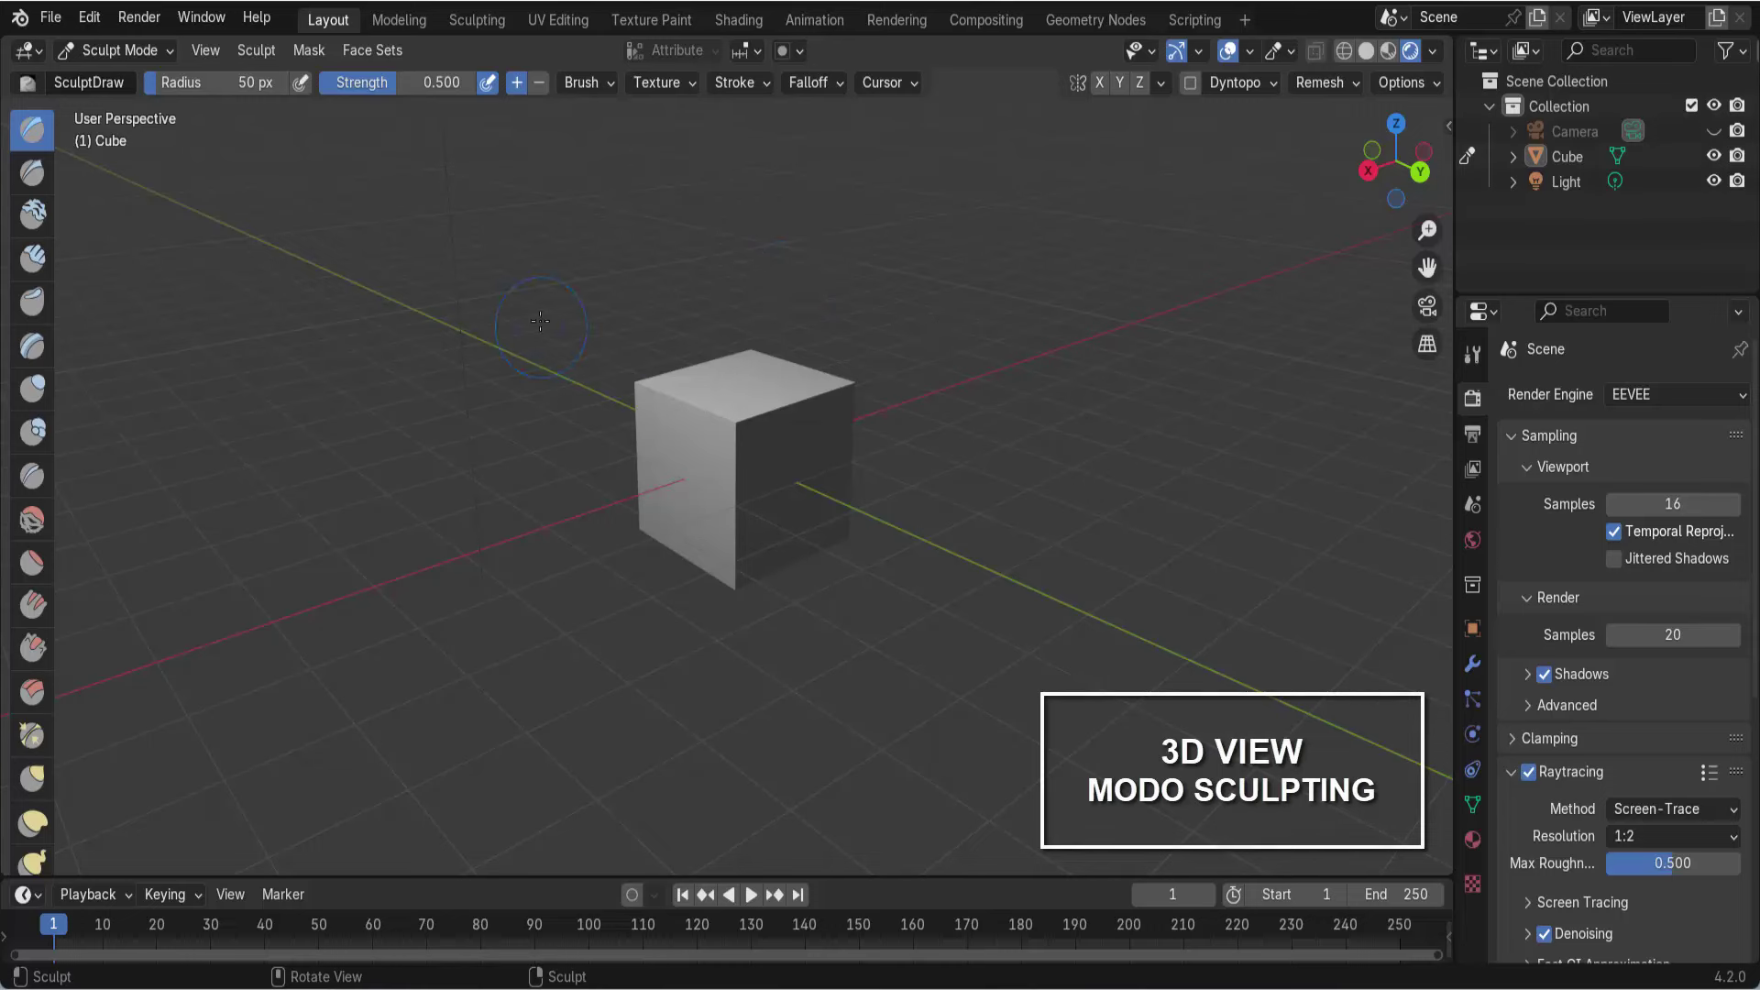
left_click(152, 53)
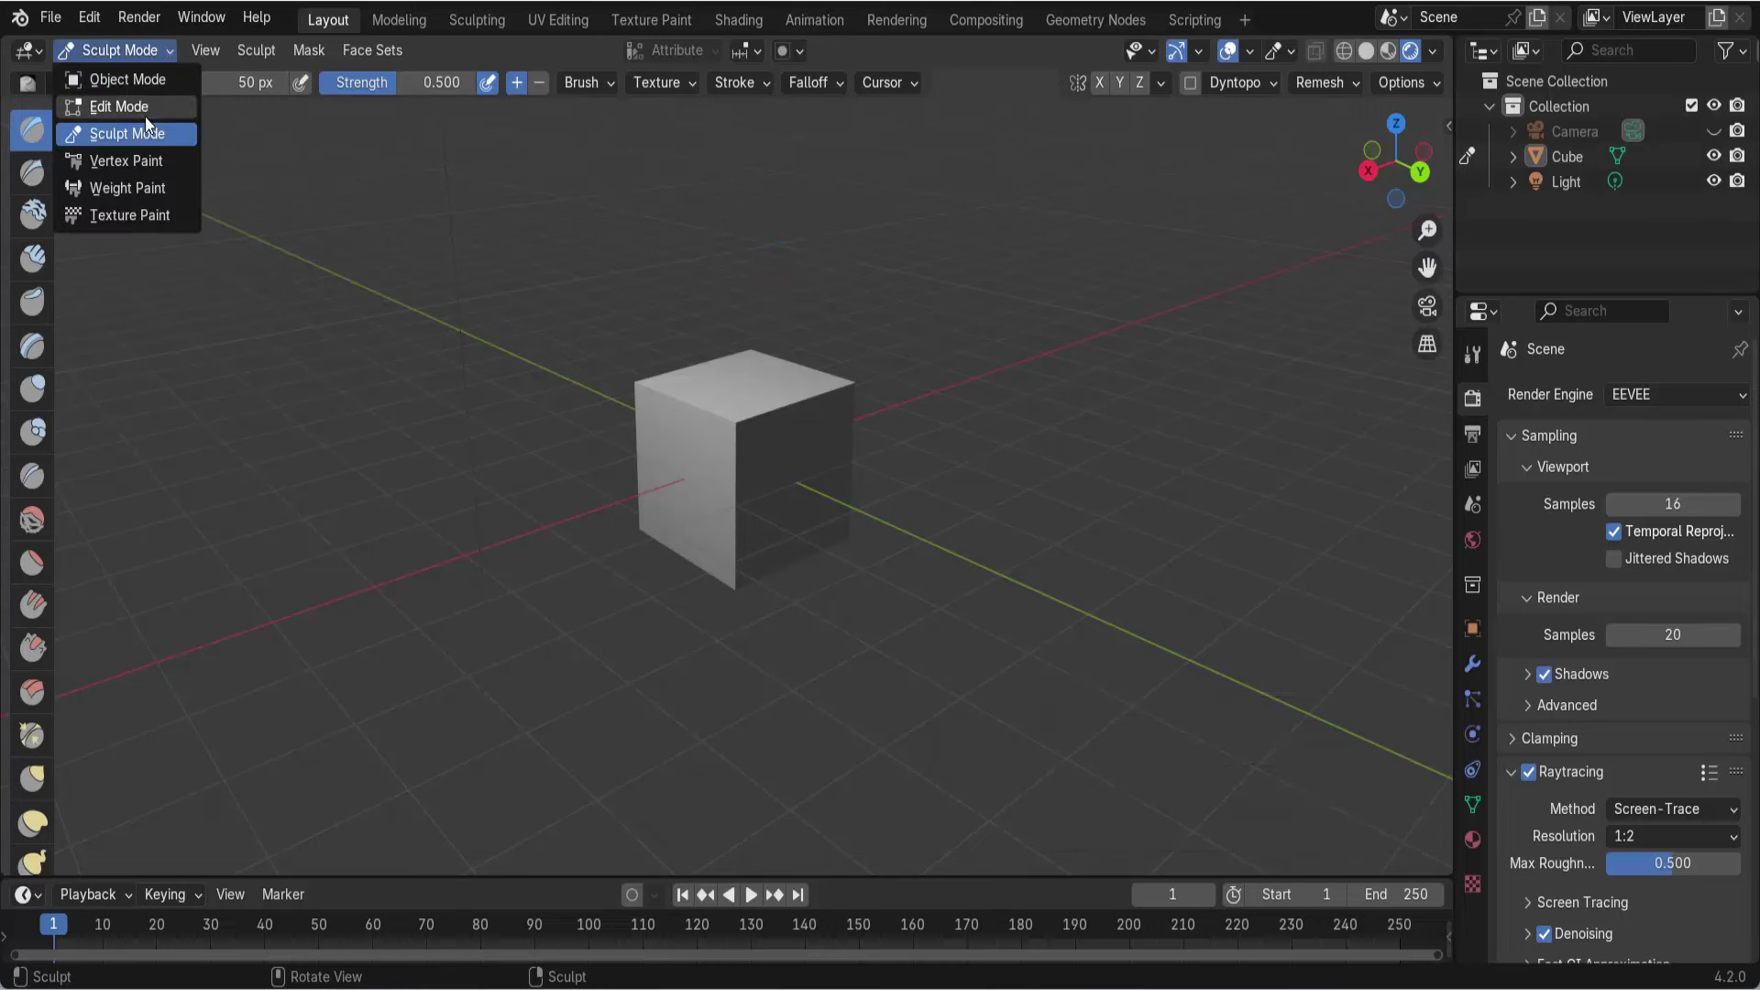
left_click(145, 159)
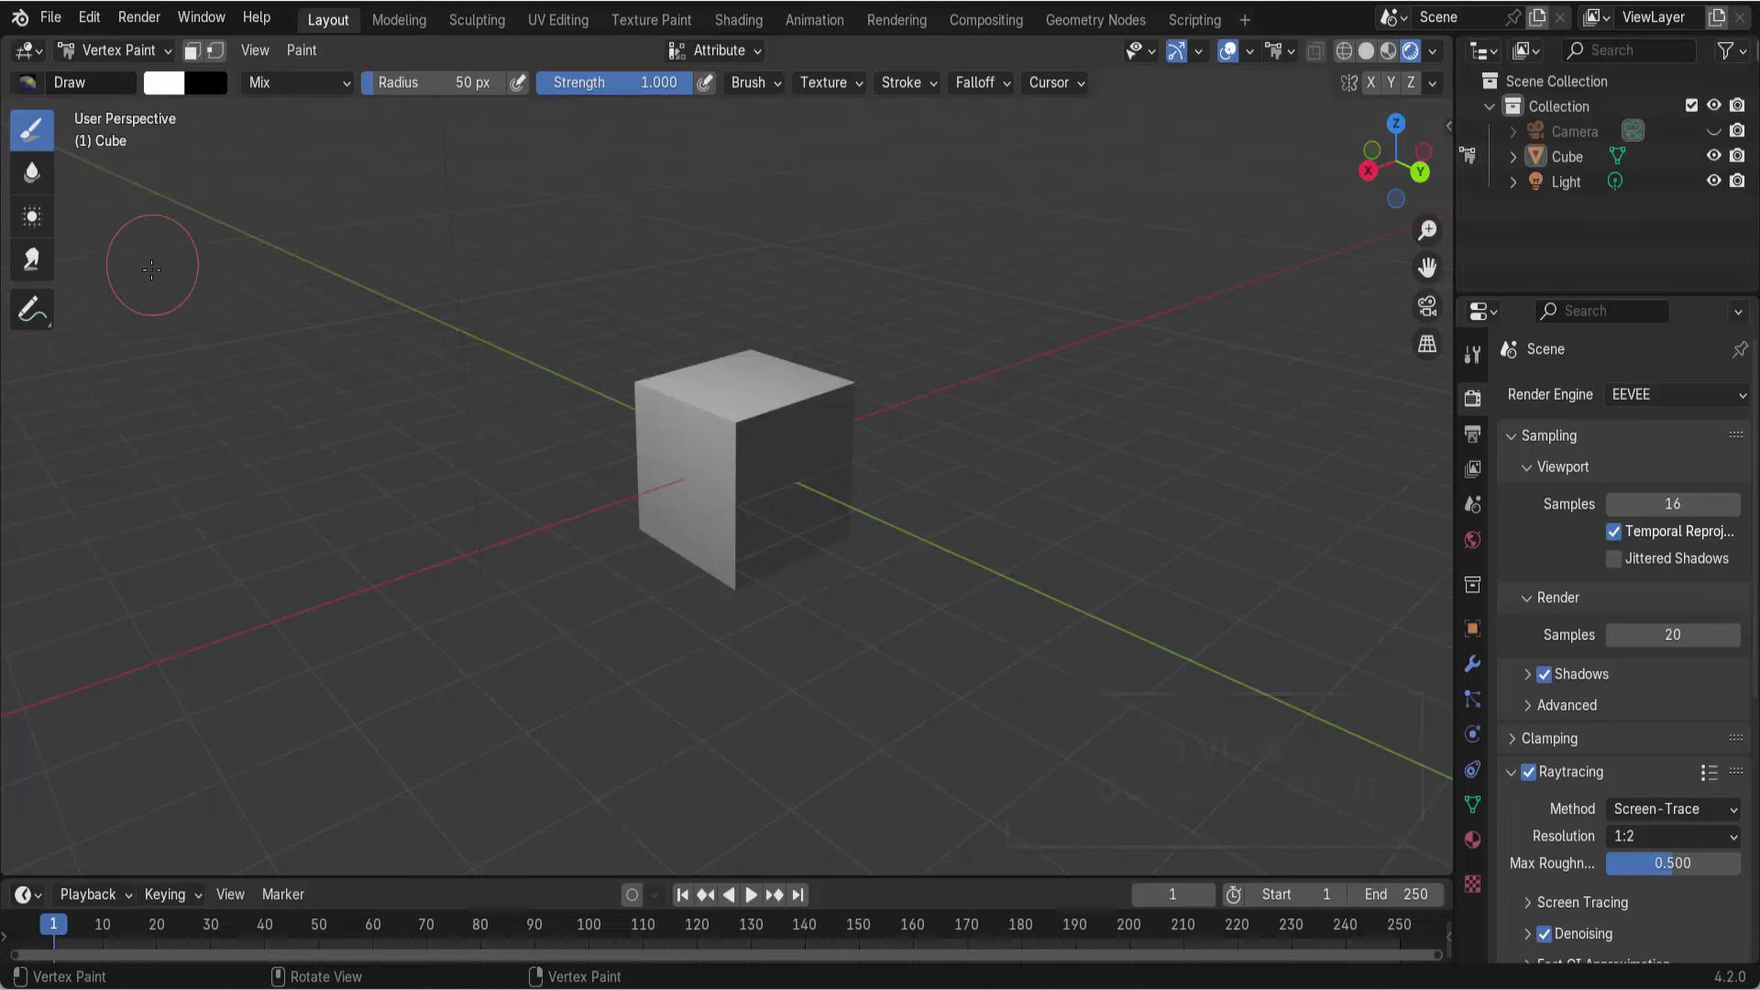
left_click(171, 50)
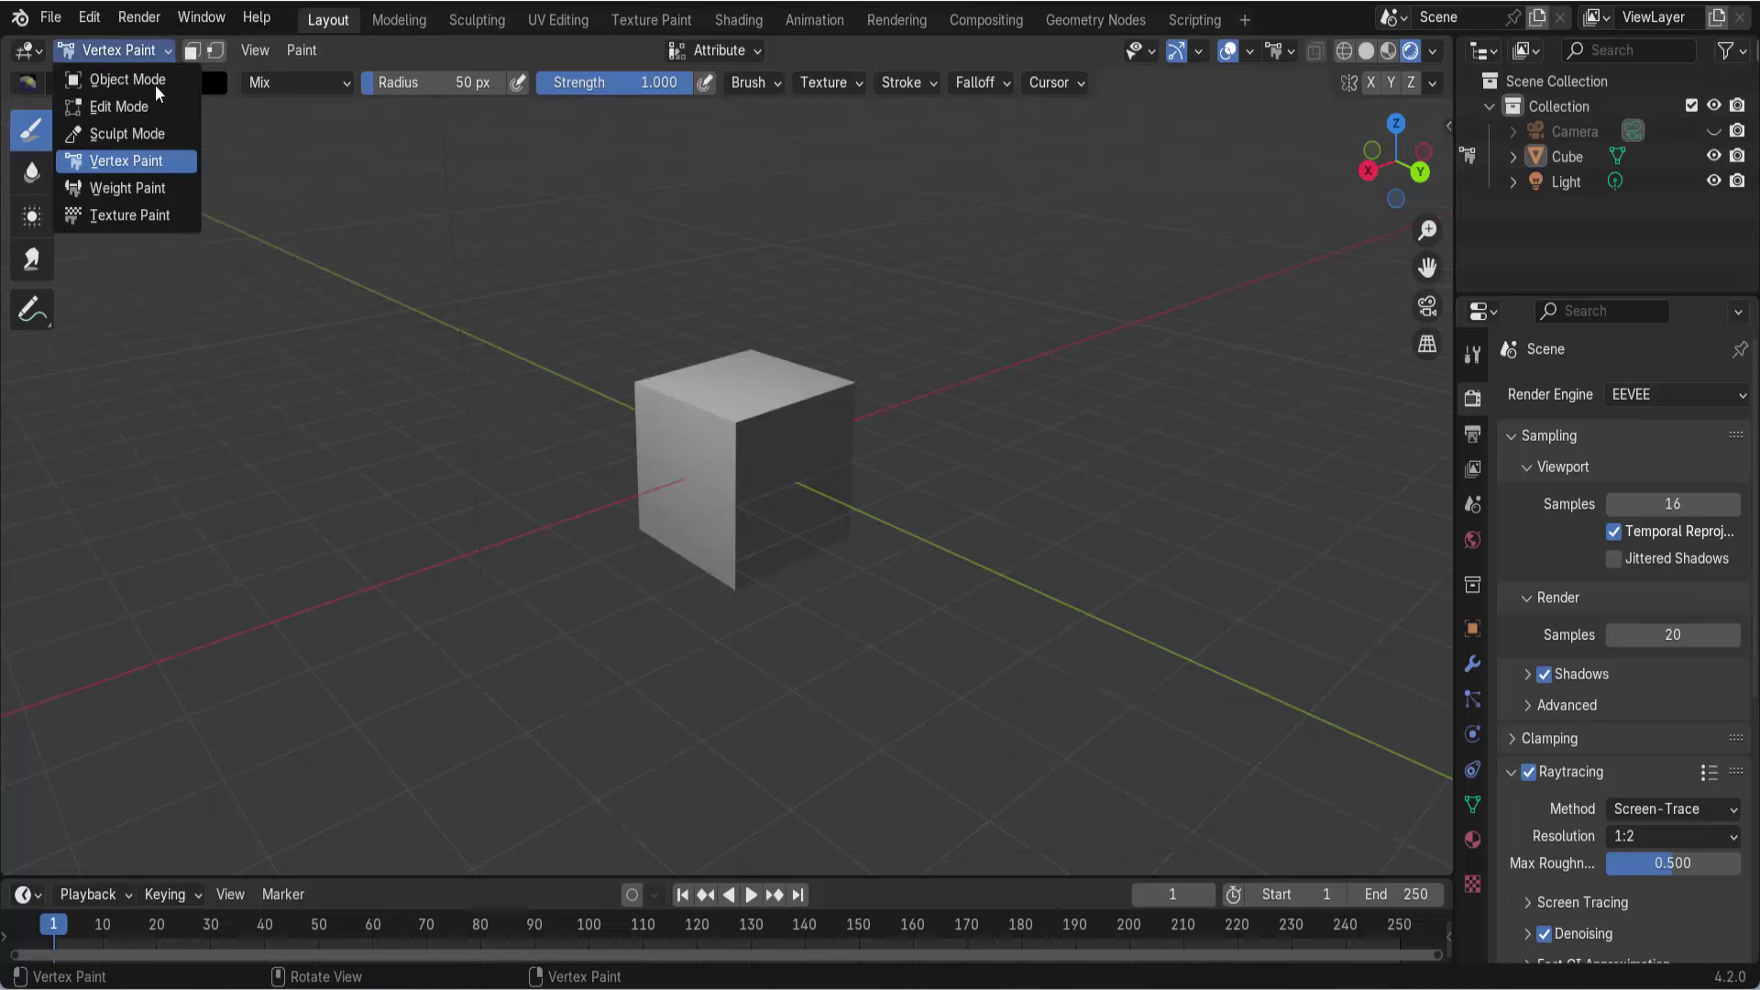
left_click(141, 187)
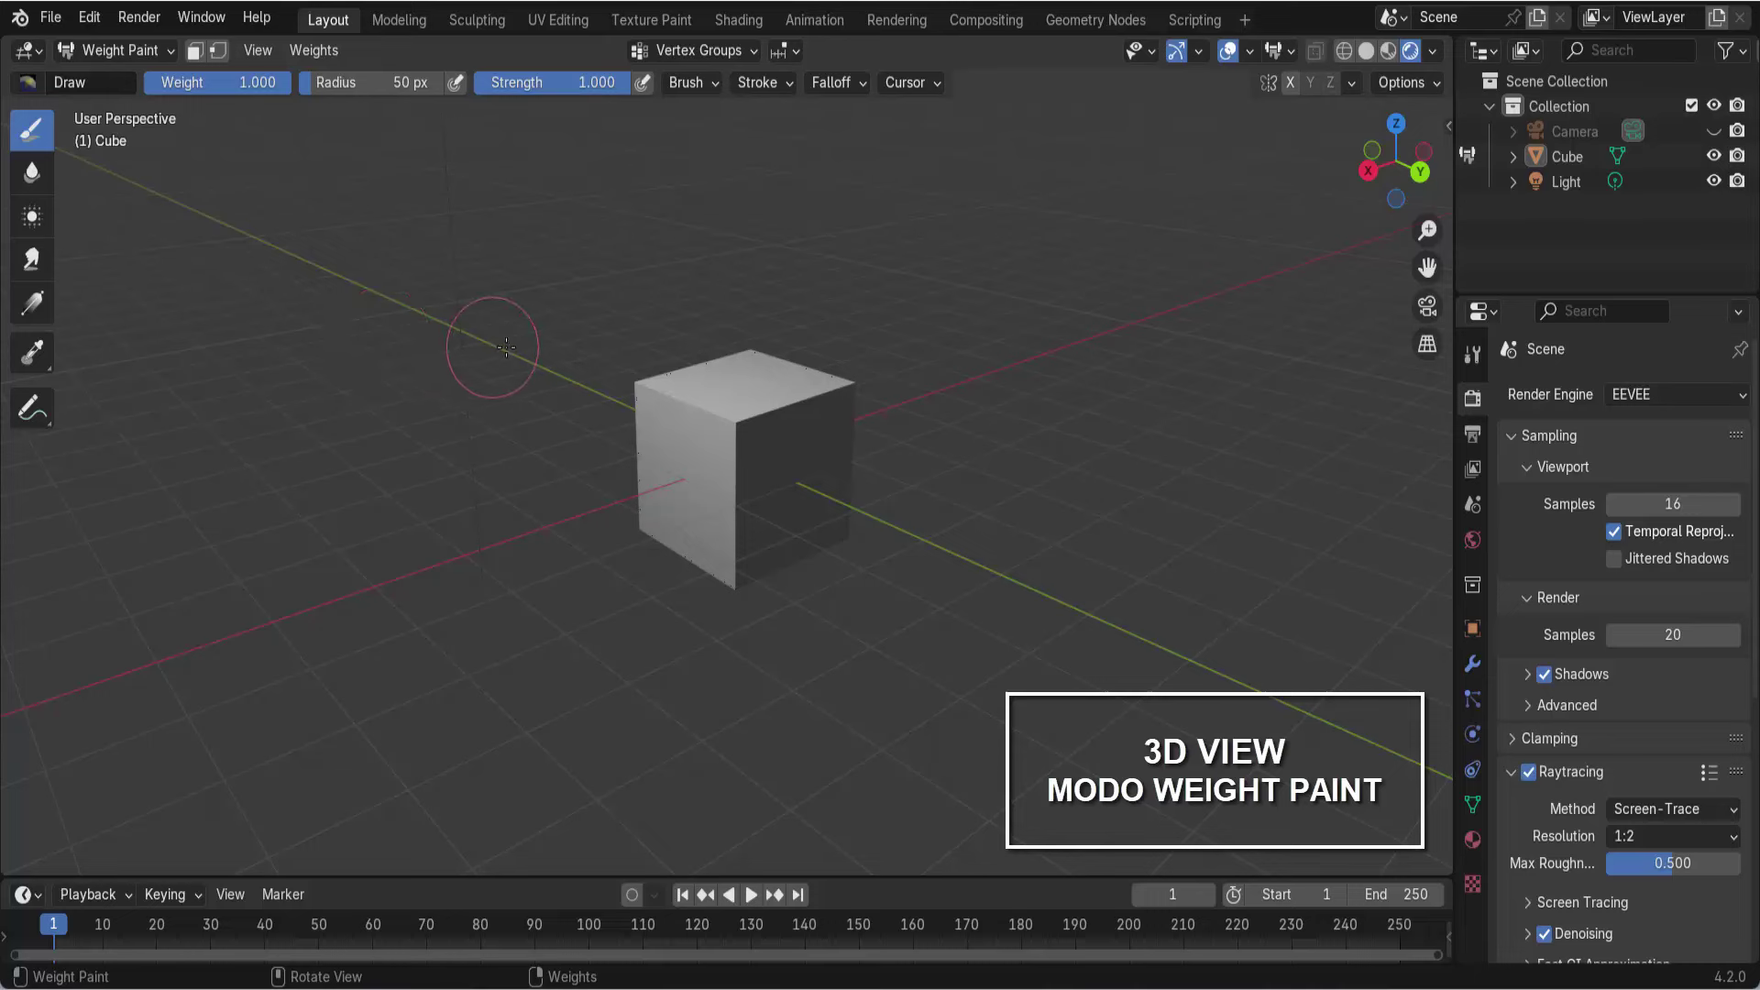
left_click(113, 47)
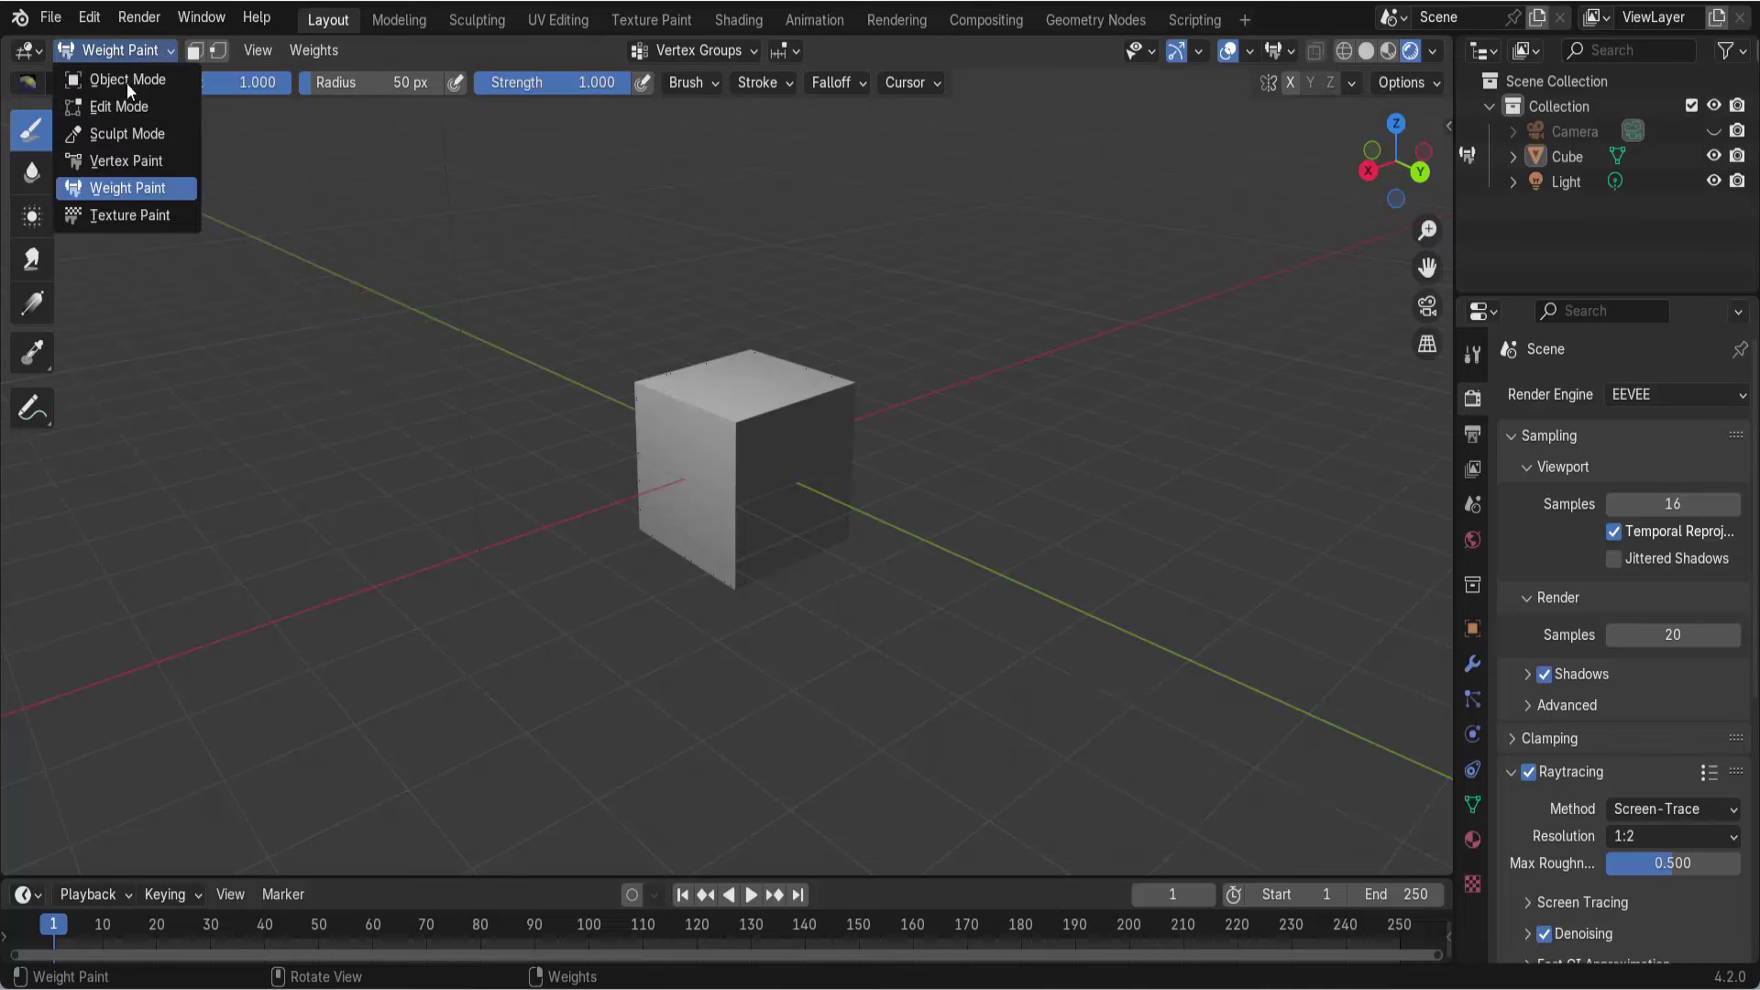
left_click(170, 215)
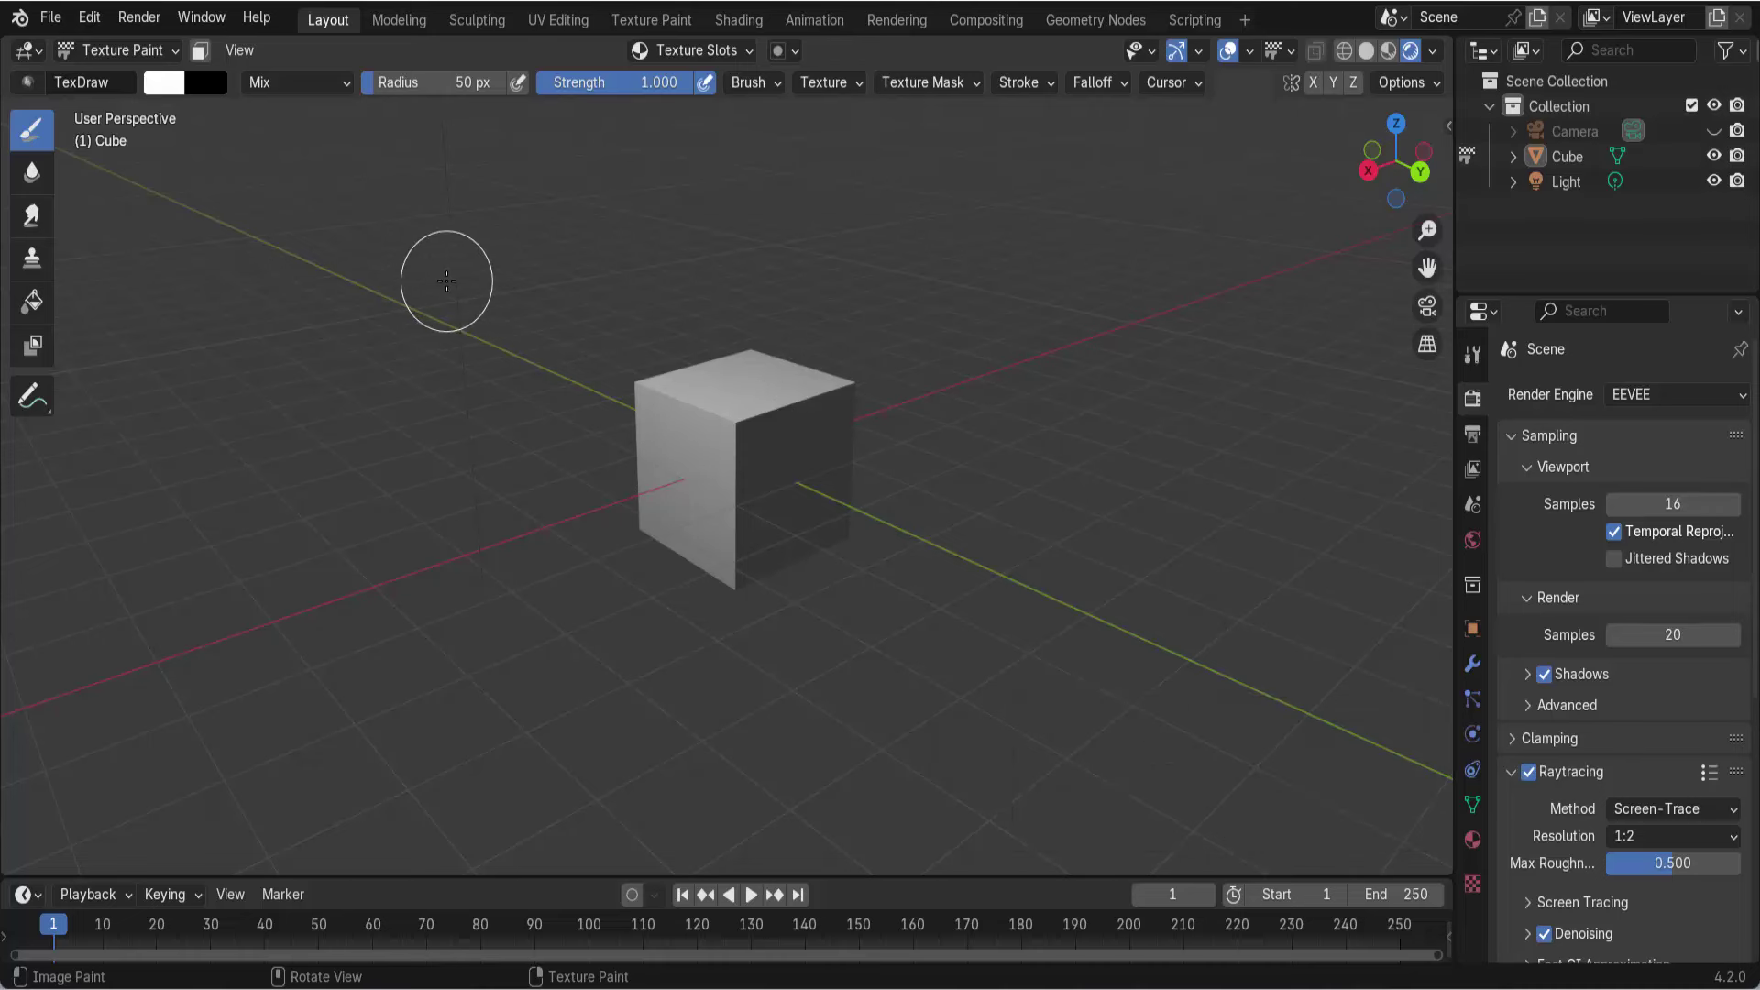
left_click(176, 52)
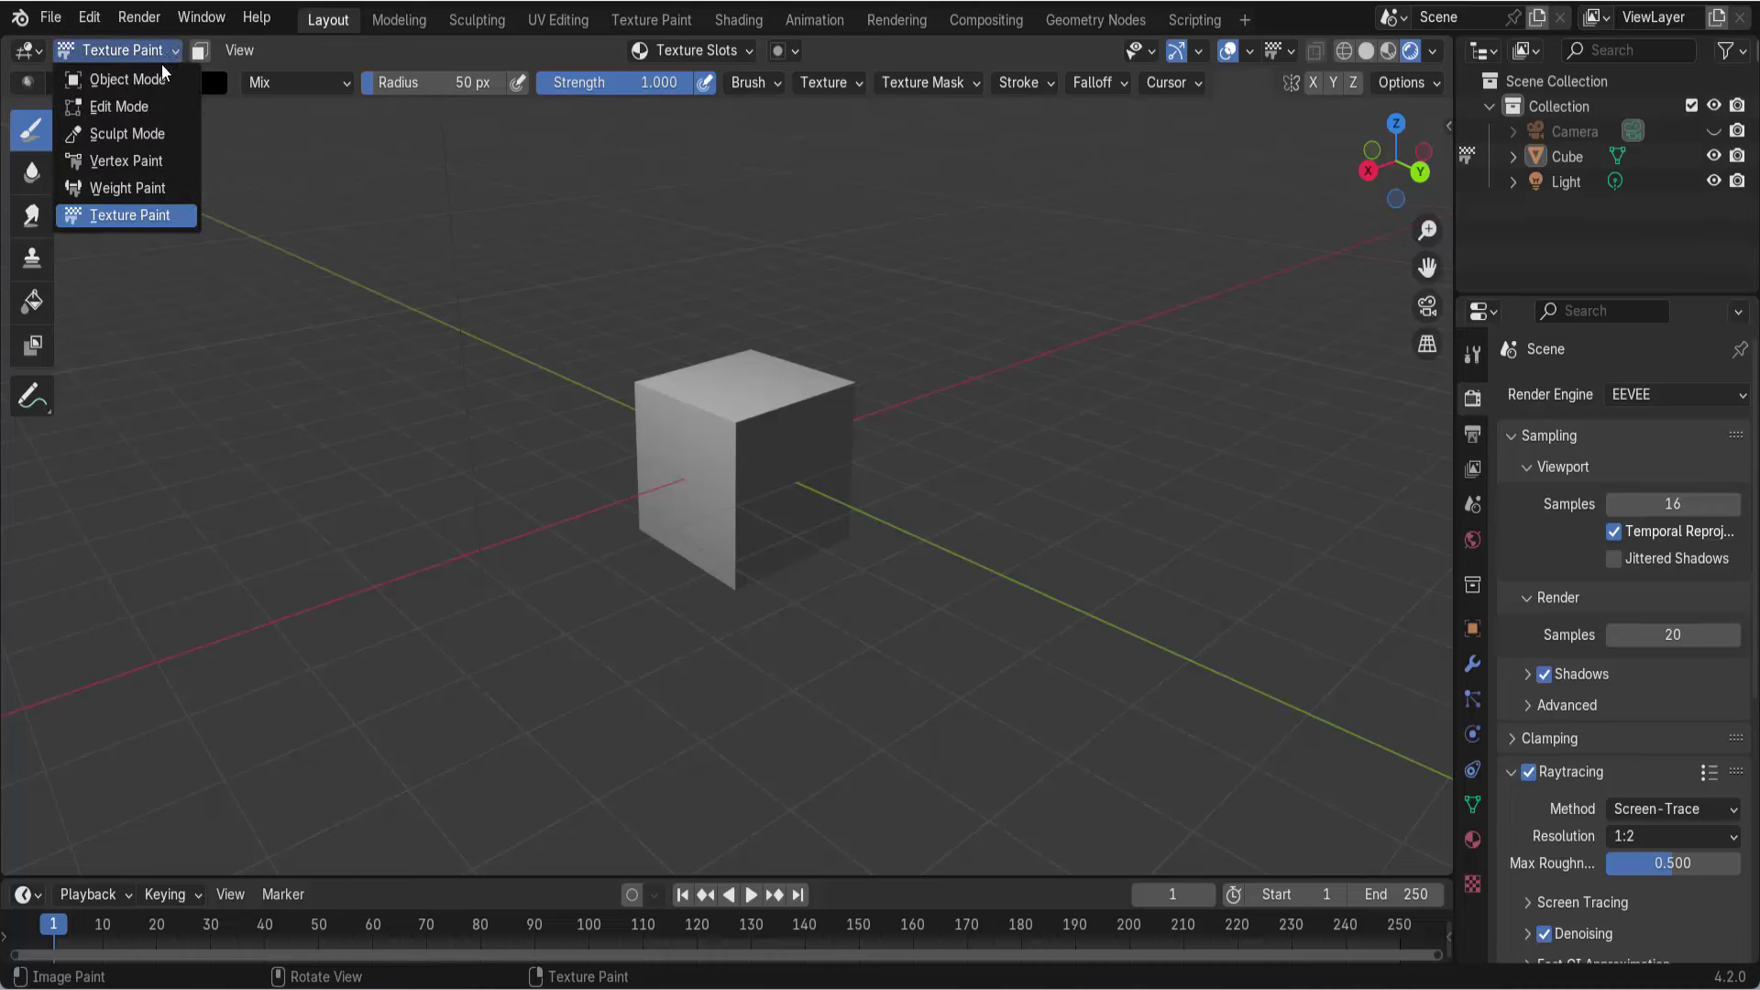
left_click(156, 81)
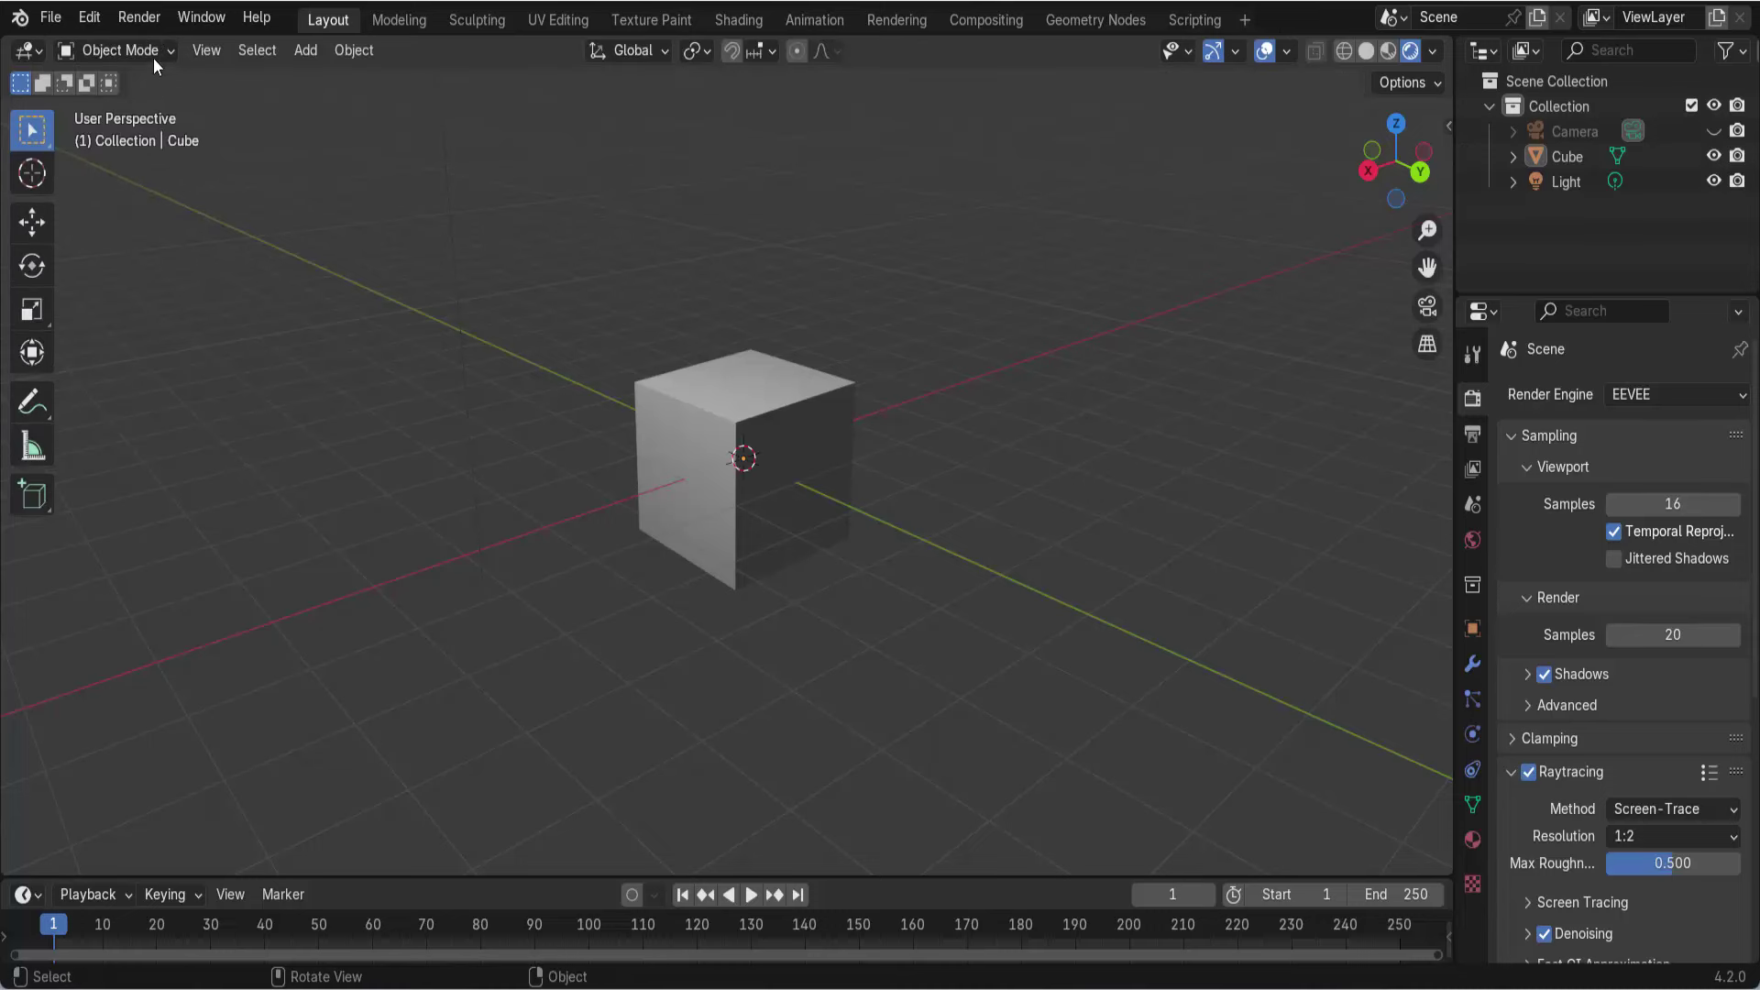
left_click(152, 55)
left_click(134, 105)
left_click(138, 57)
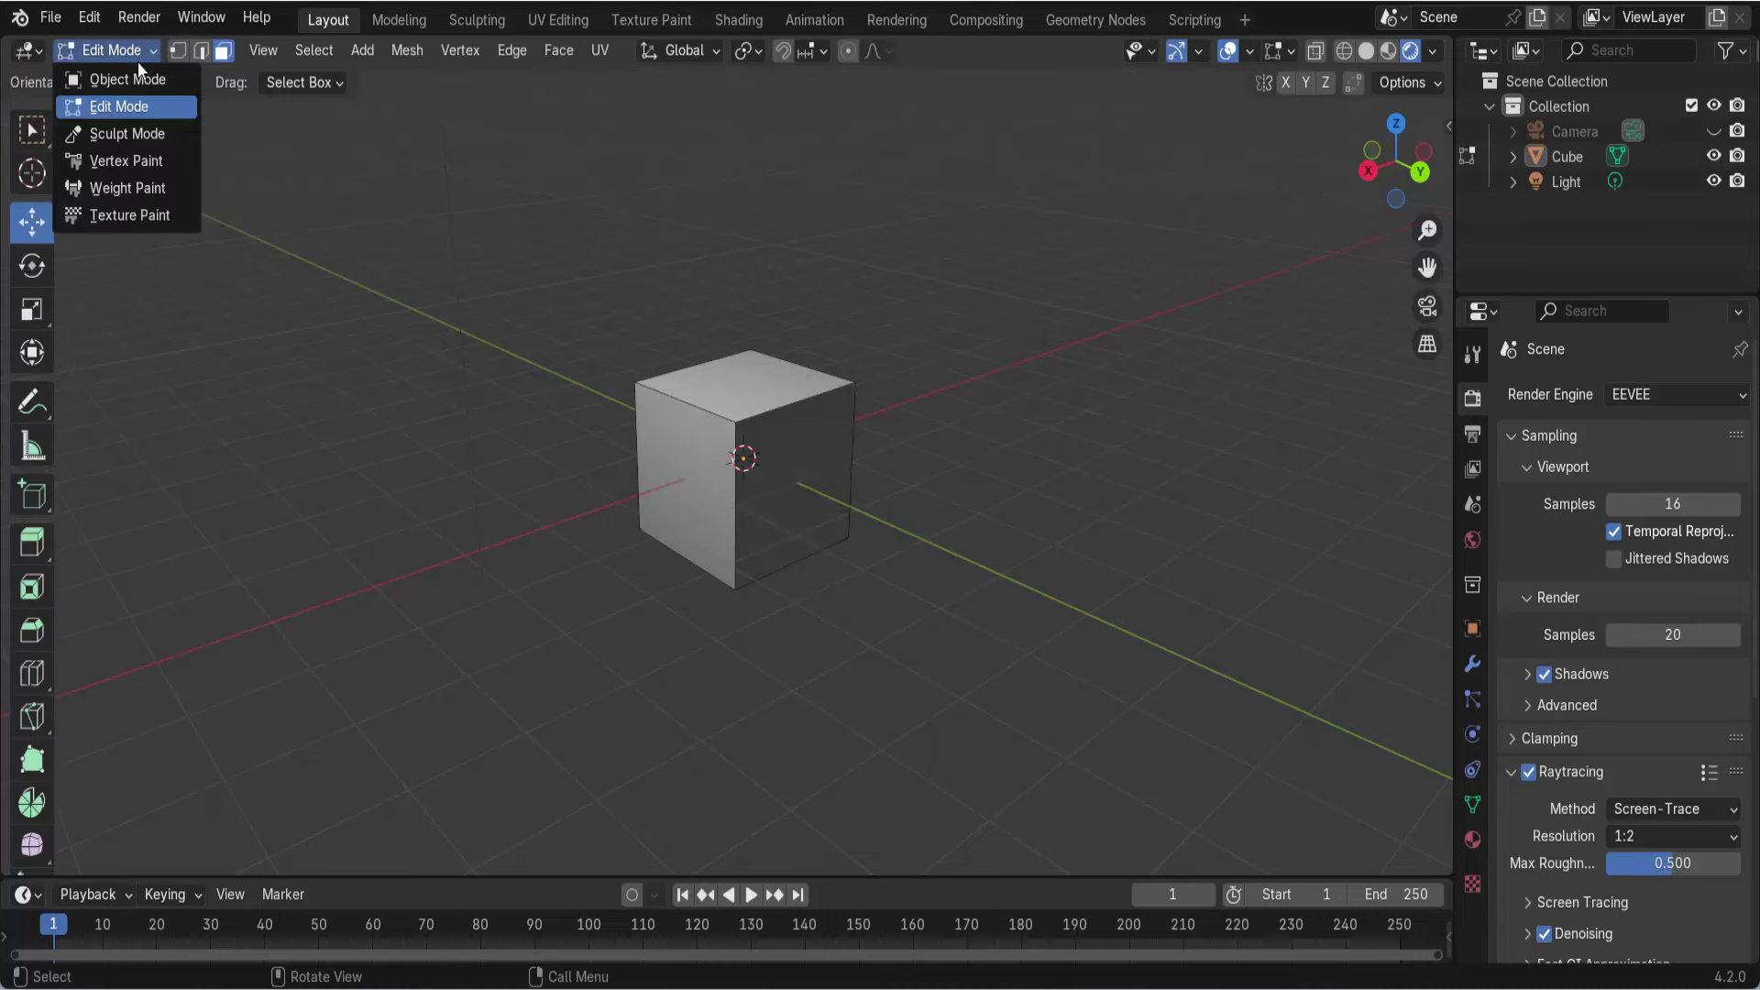
left_click(128, 83)
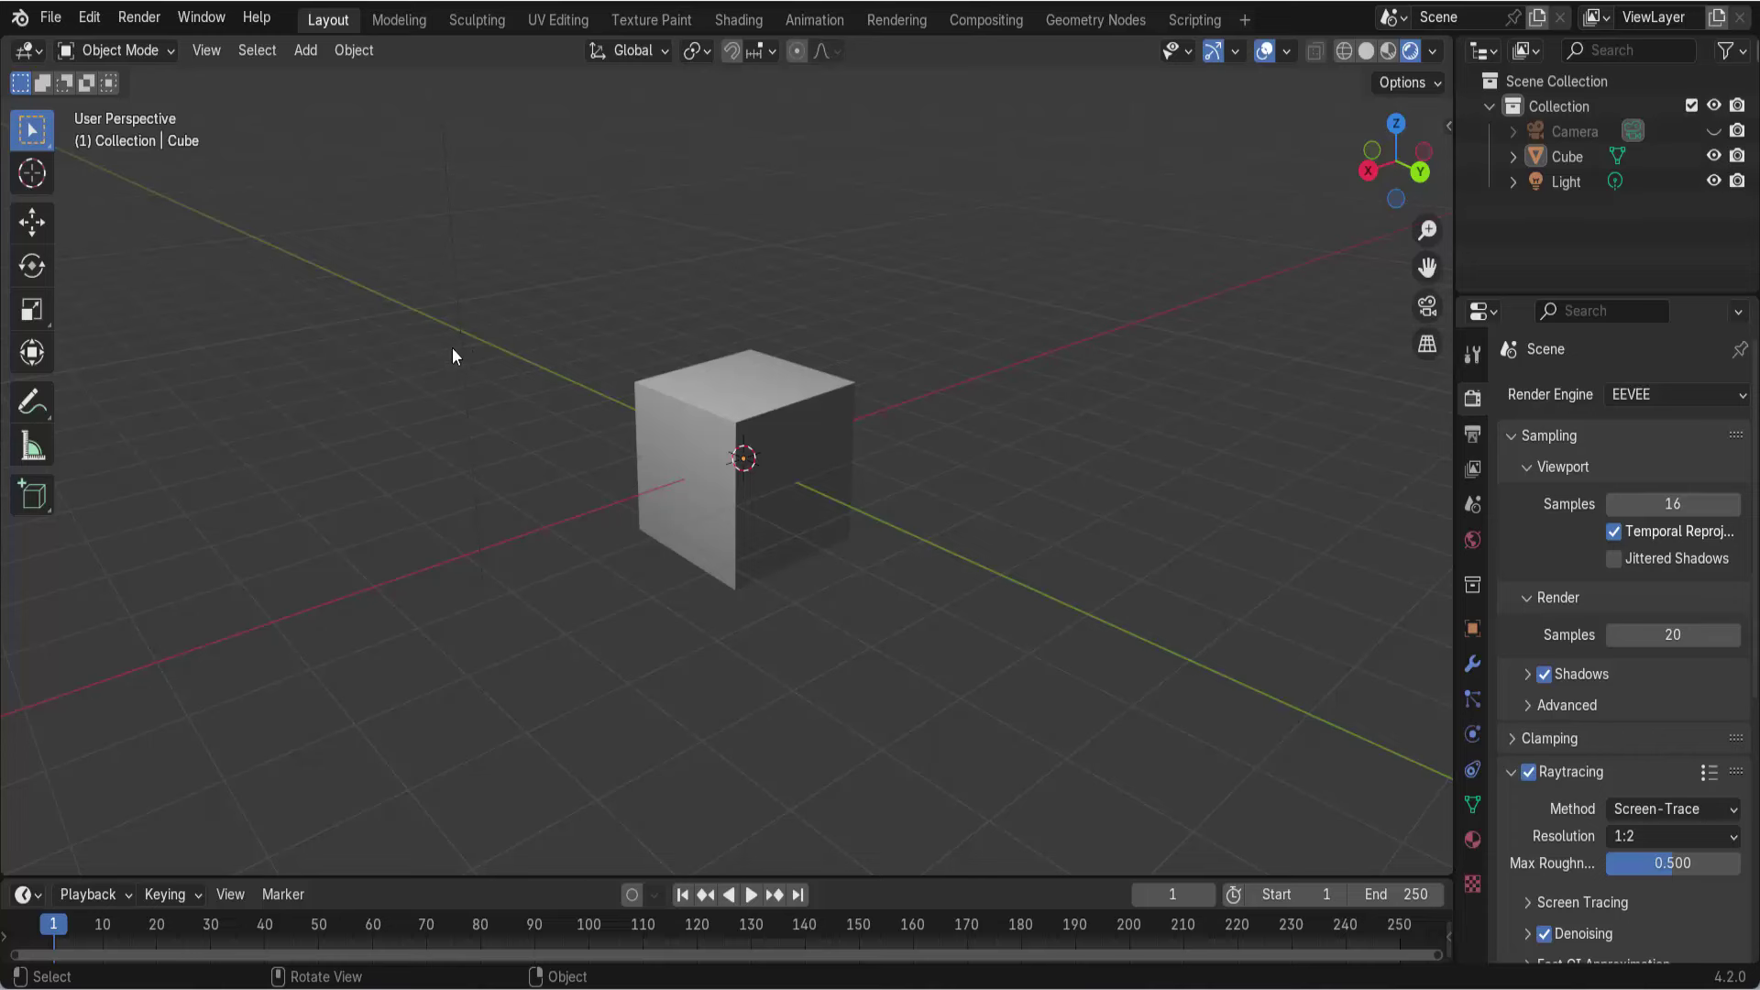
- Select the cube, toggle Edit and Object Mode with Tab, then switch to the Modeling workspace
left_click(757, 392)
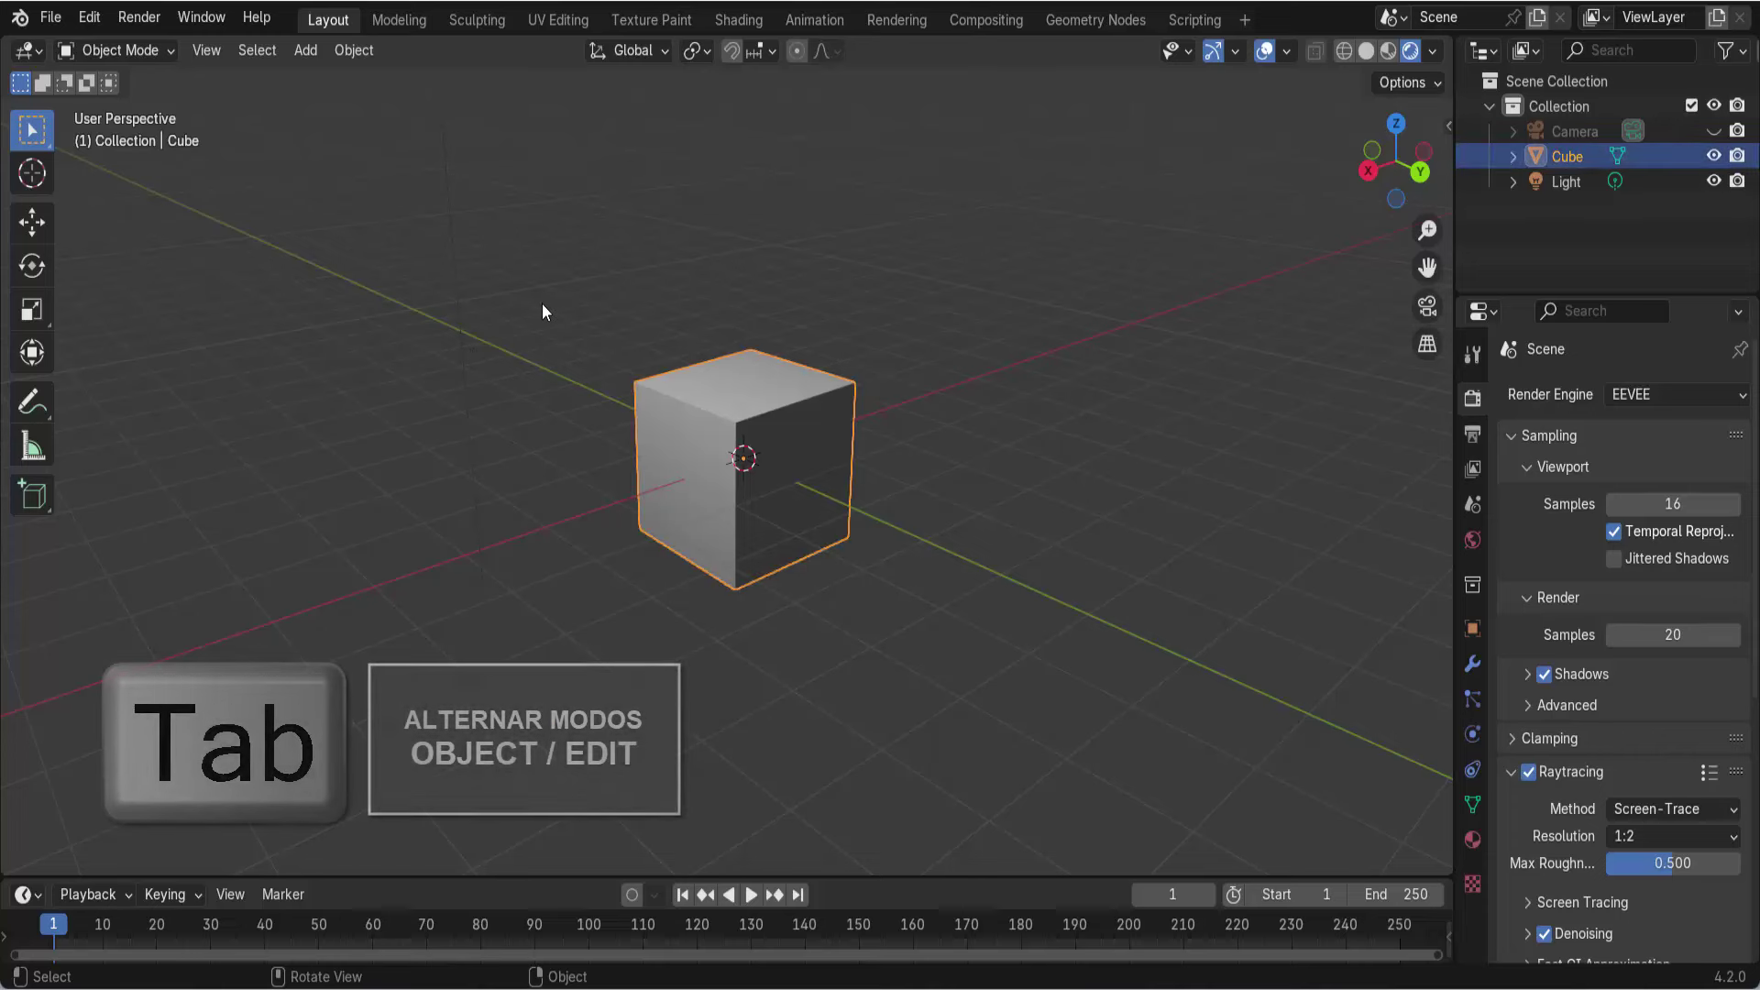
key("Tab")
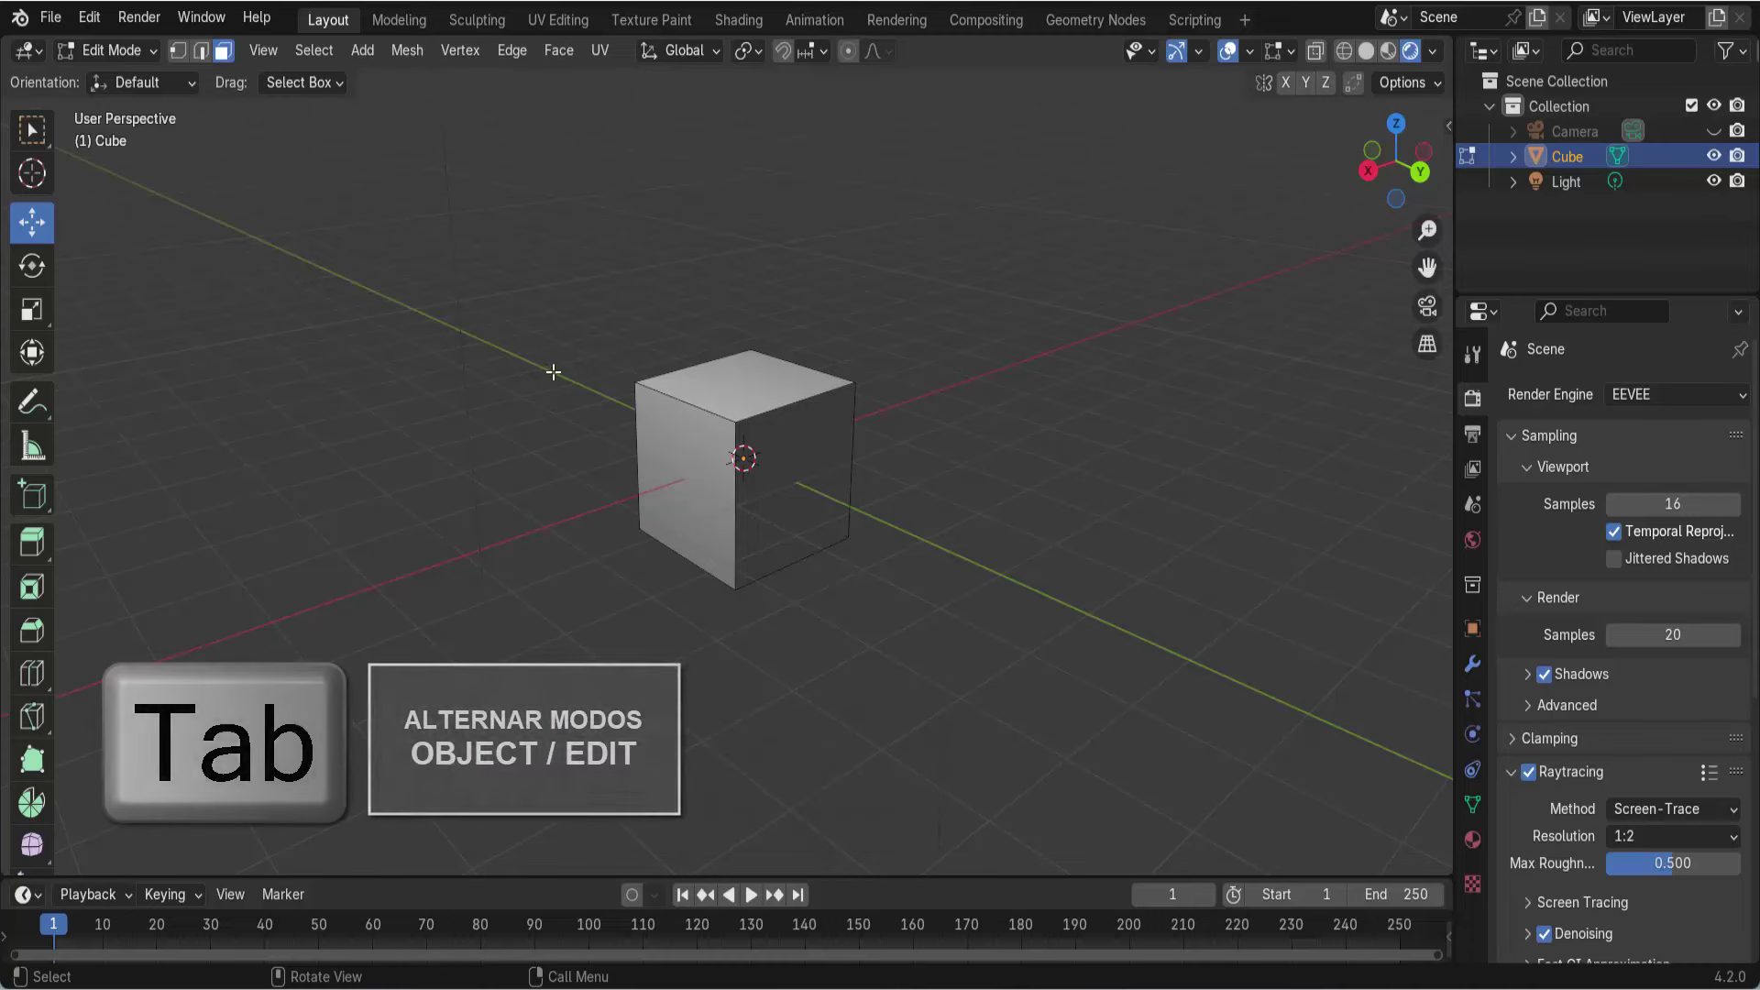
key("Tab")
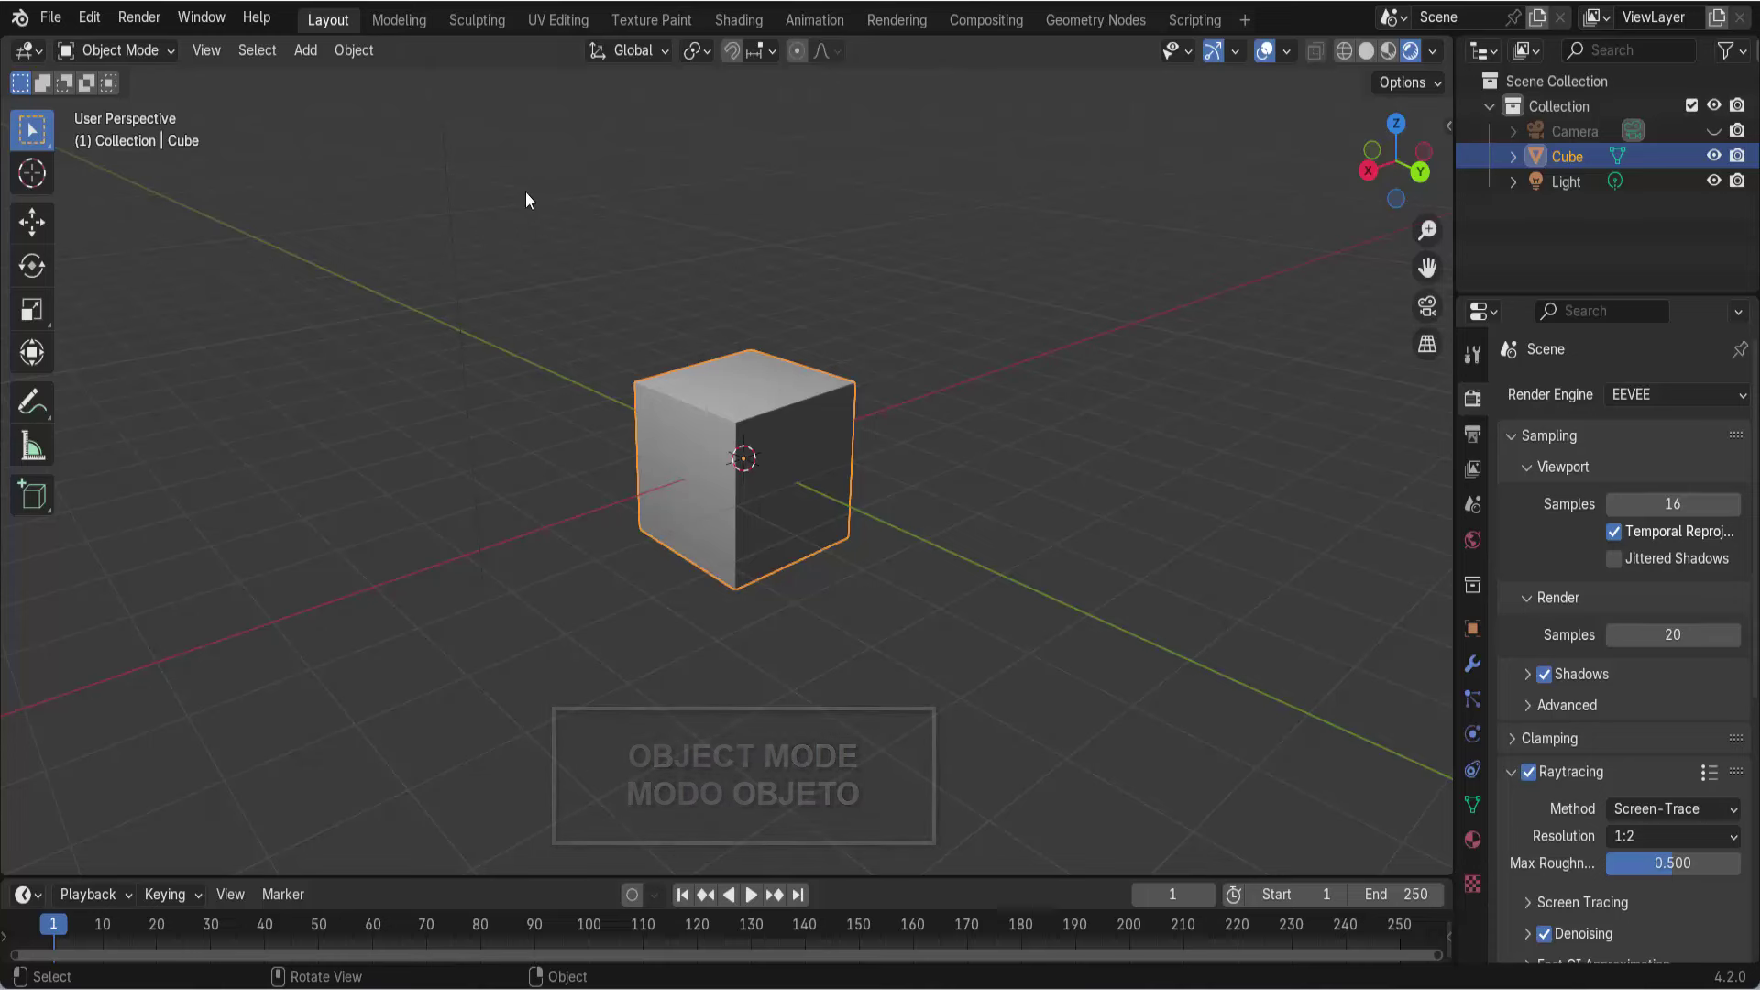
left_click(400, 22)
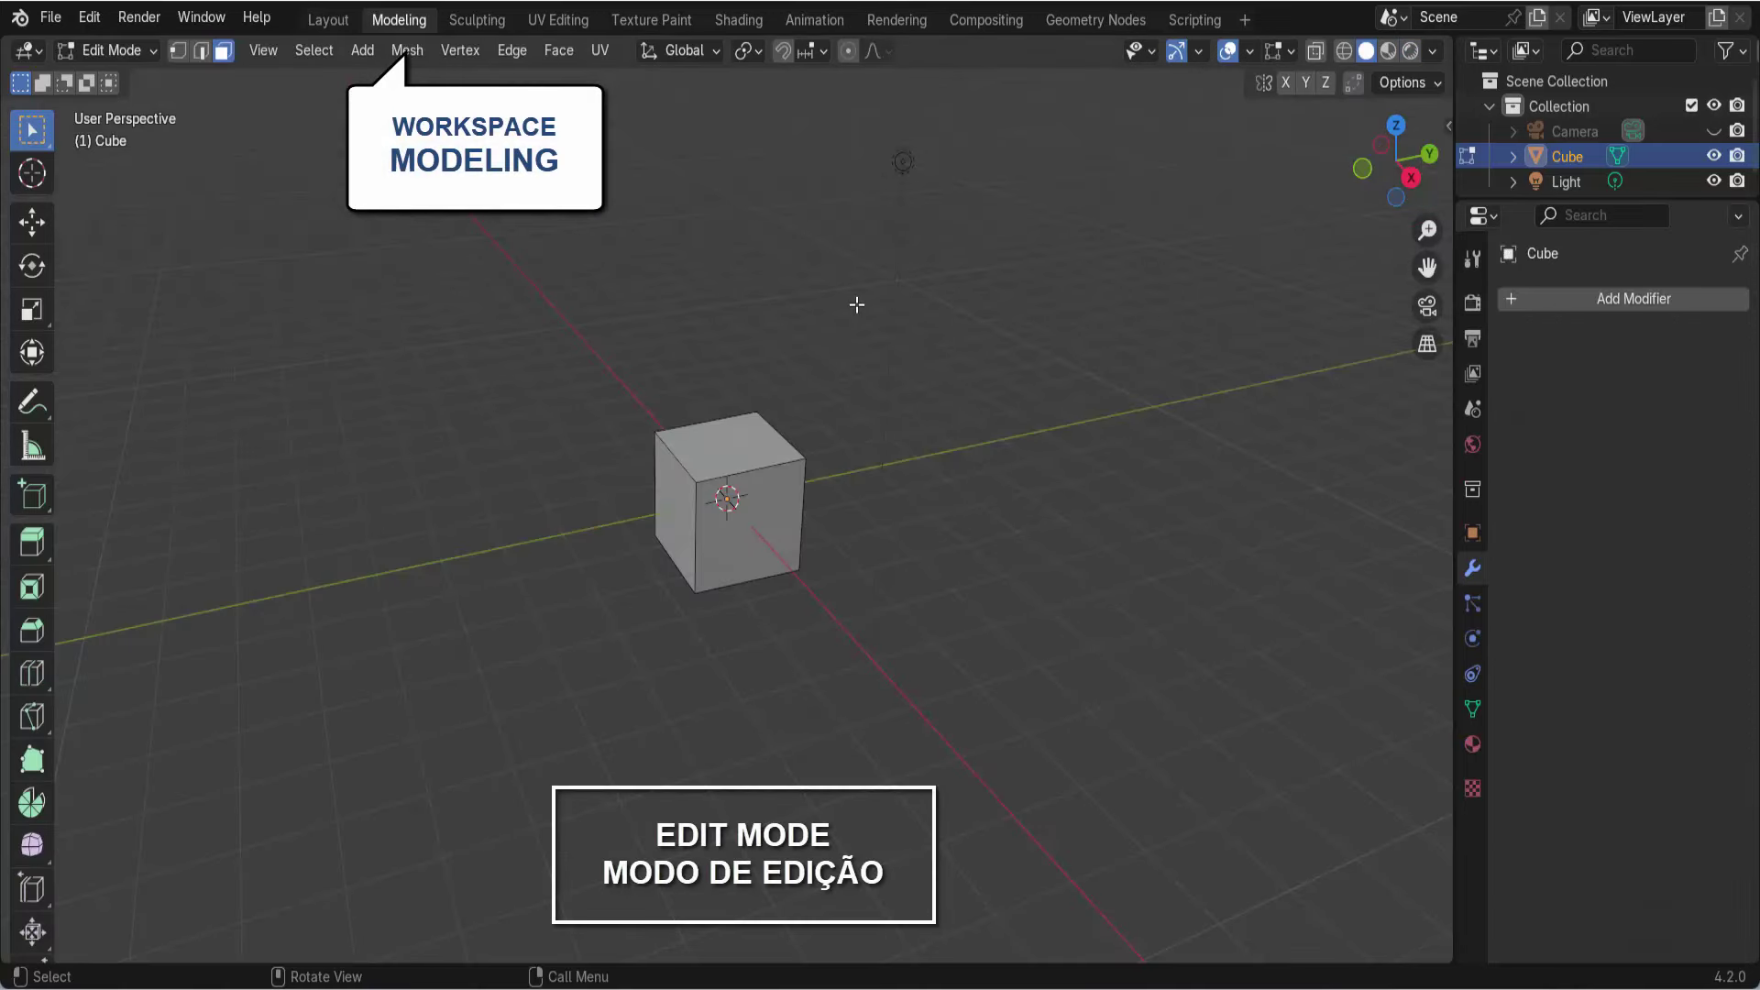
- Switch back to the Layout workspace tab
left_click(327, 20)
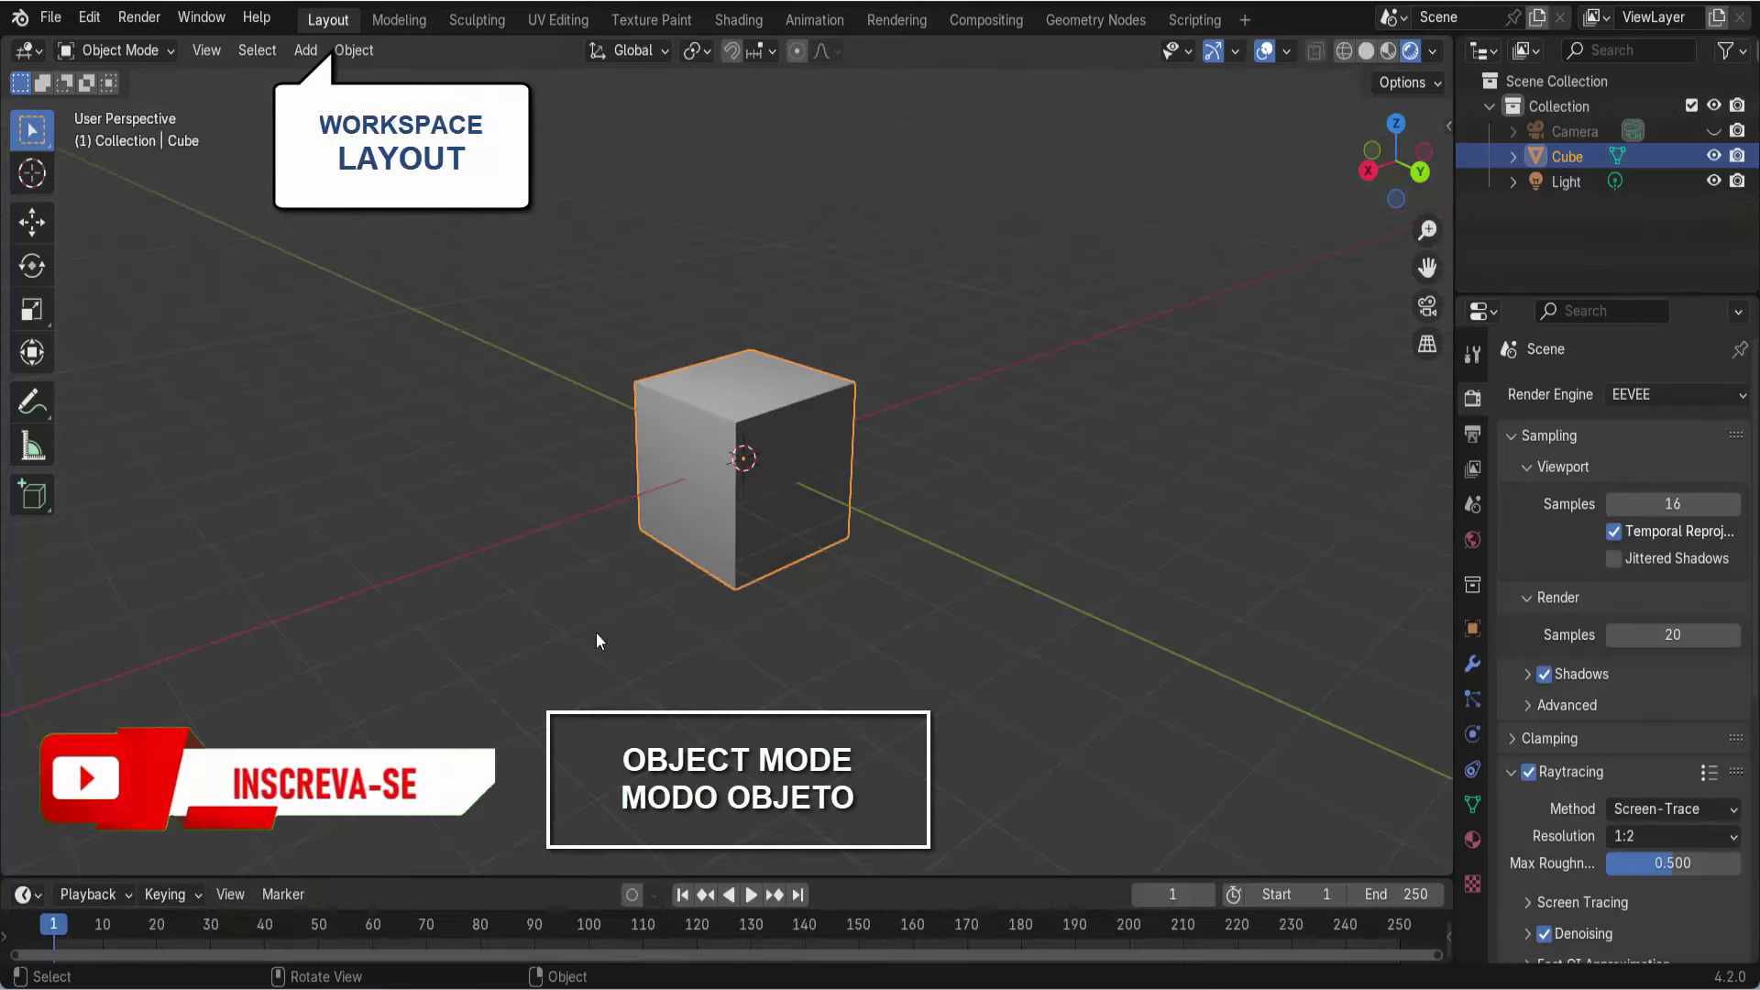